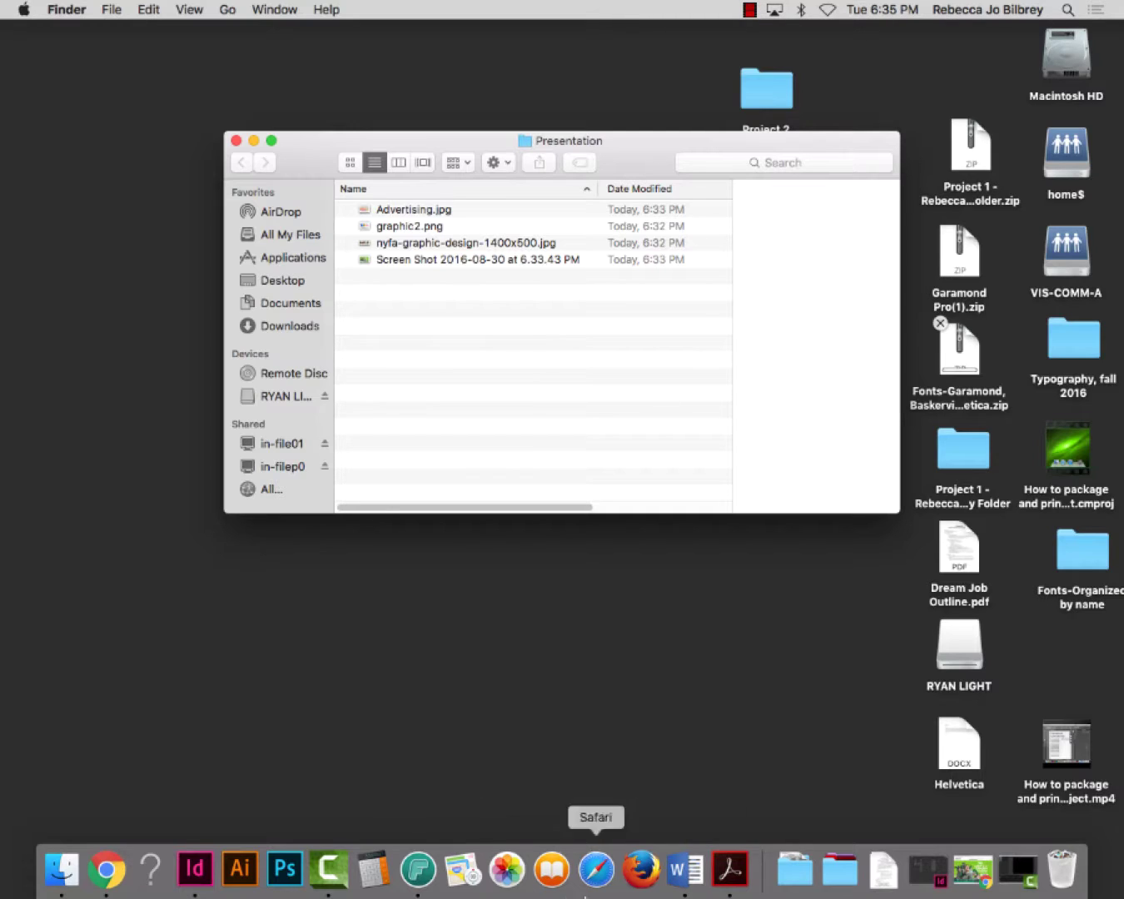
# Switch to Adobe InDesign CC from the Dock to show its new-document presets
pyautogui.click(197, 873)
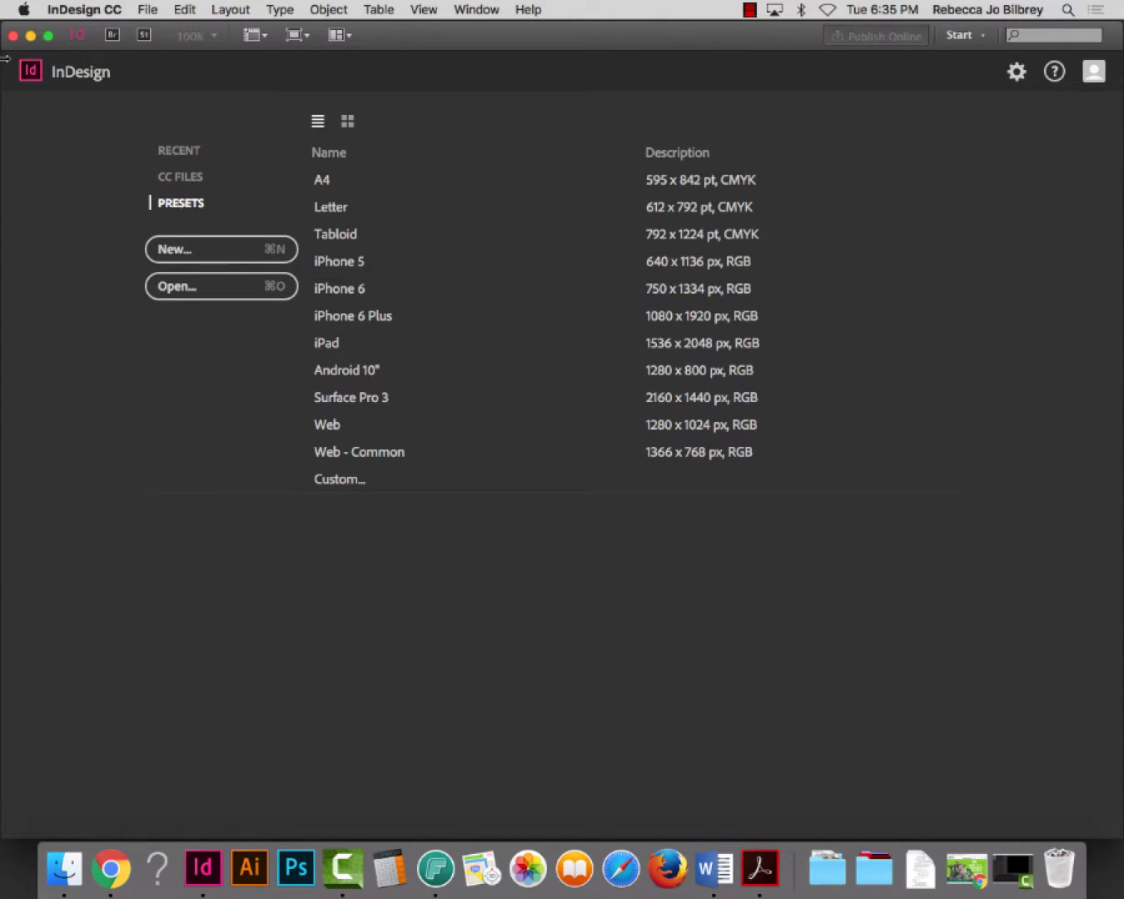
# Minimize the InDesign start screen to reveal the Presentation folder with its four images
pyautogui.click(30, 35)
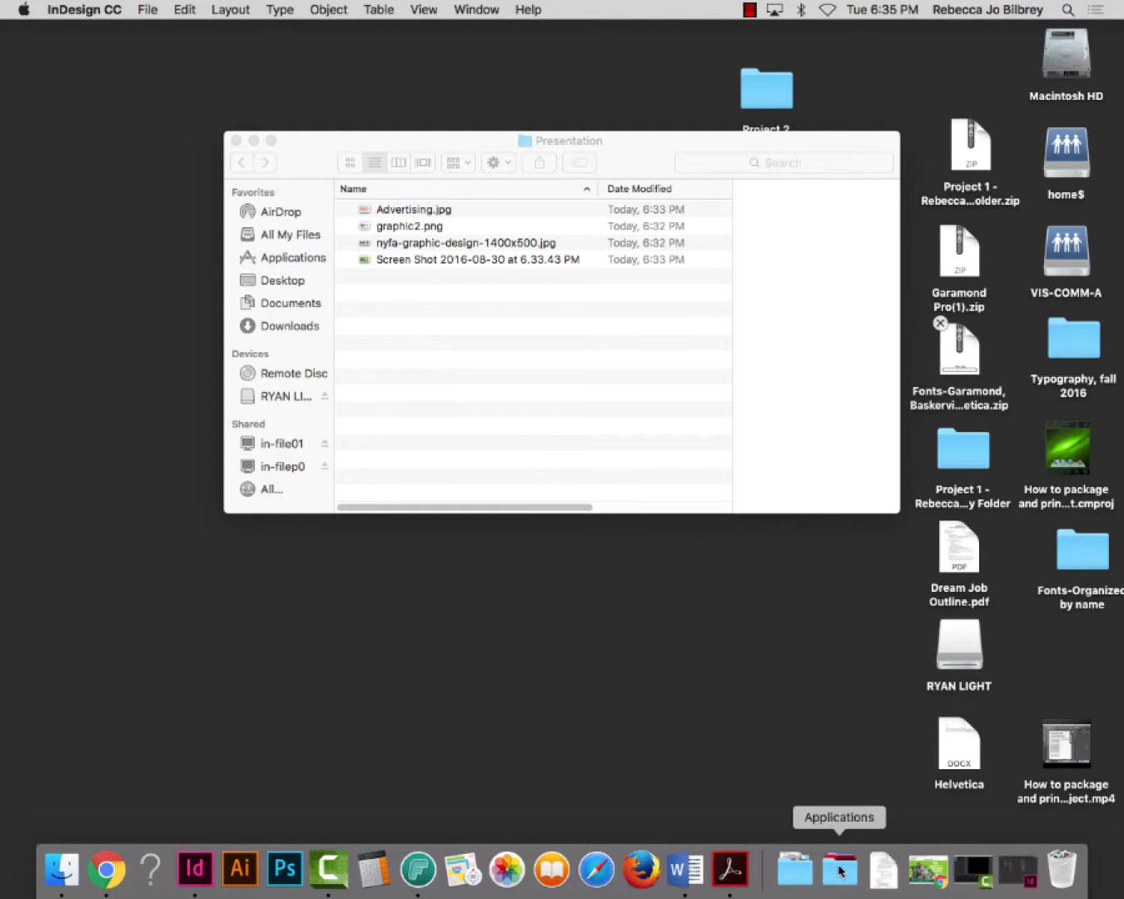
# Launch Adobe InDesign CC 2015 from the Applications stack and check its Dock options
pyautogui.click(839, 871)
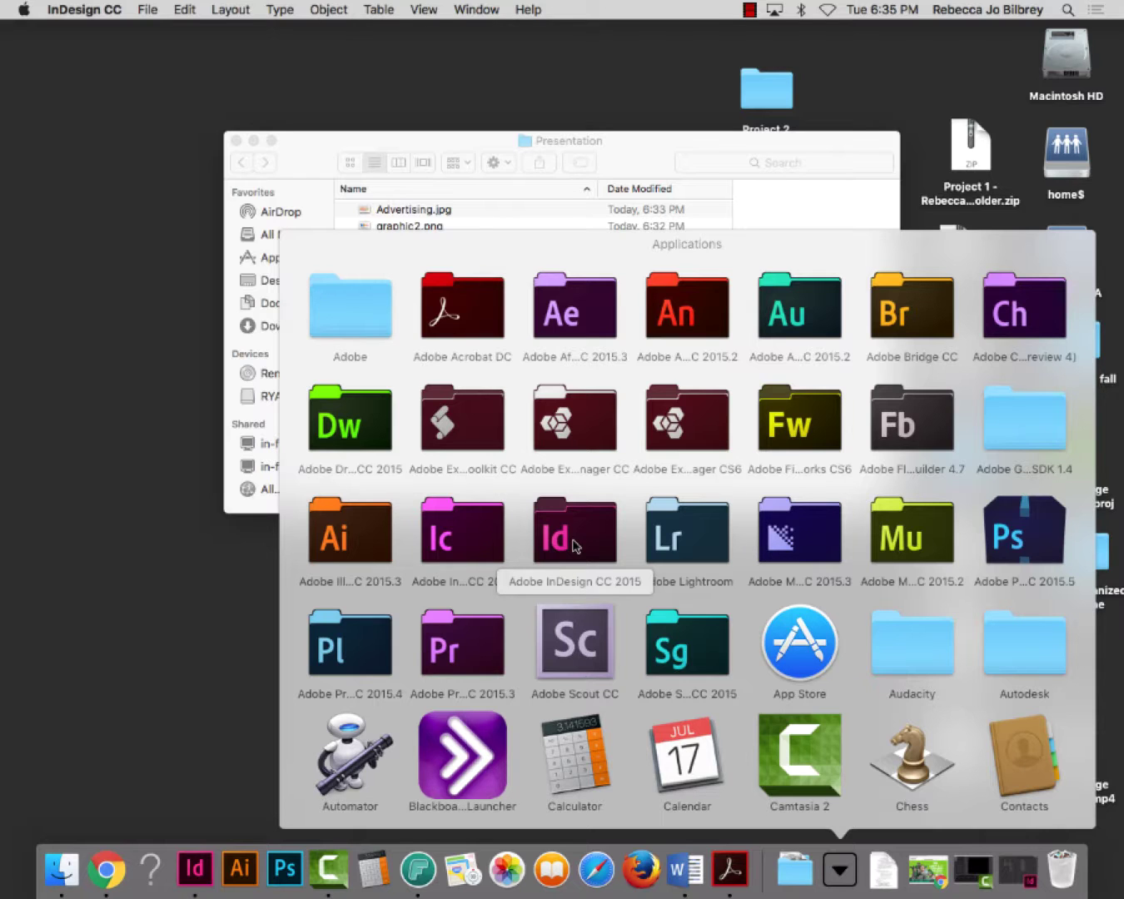
pyautogui.click(574, 541)
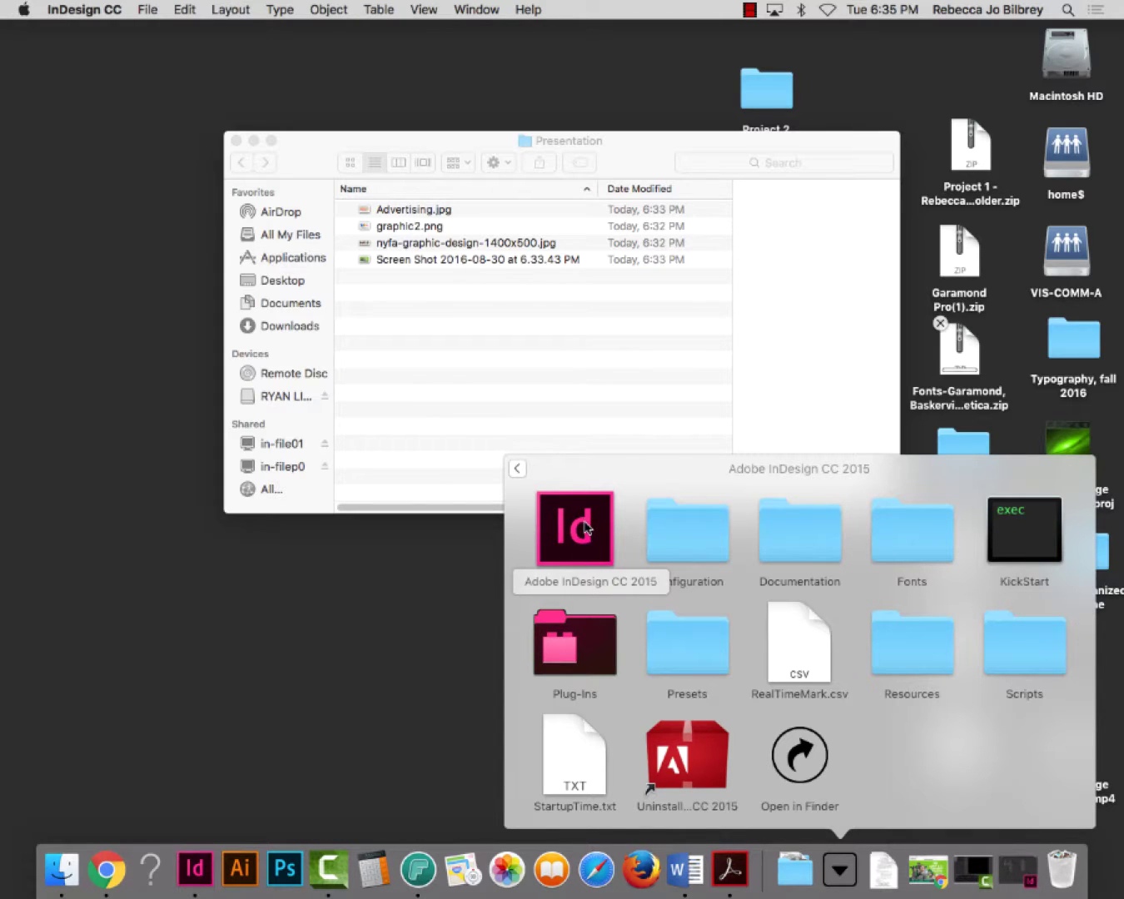
pyautogui.click(586, 526)
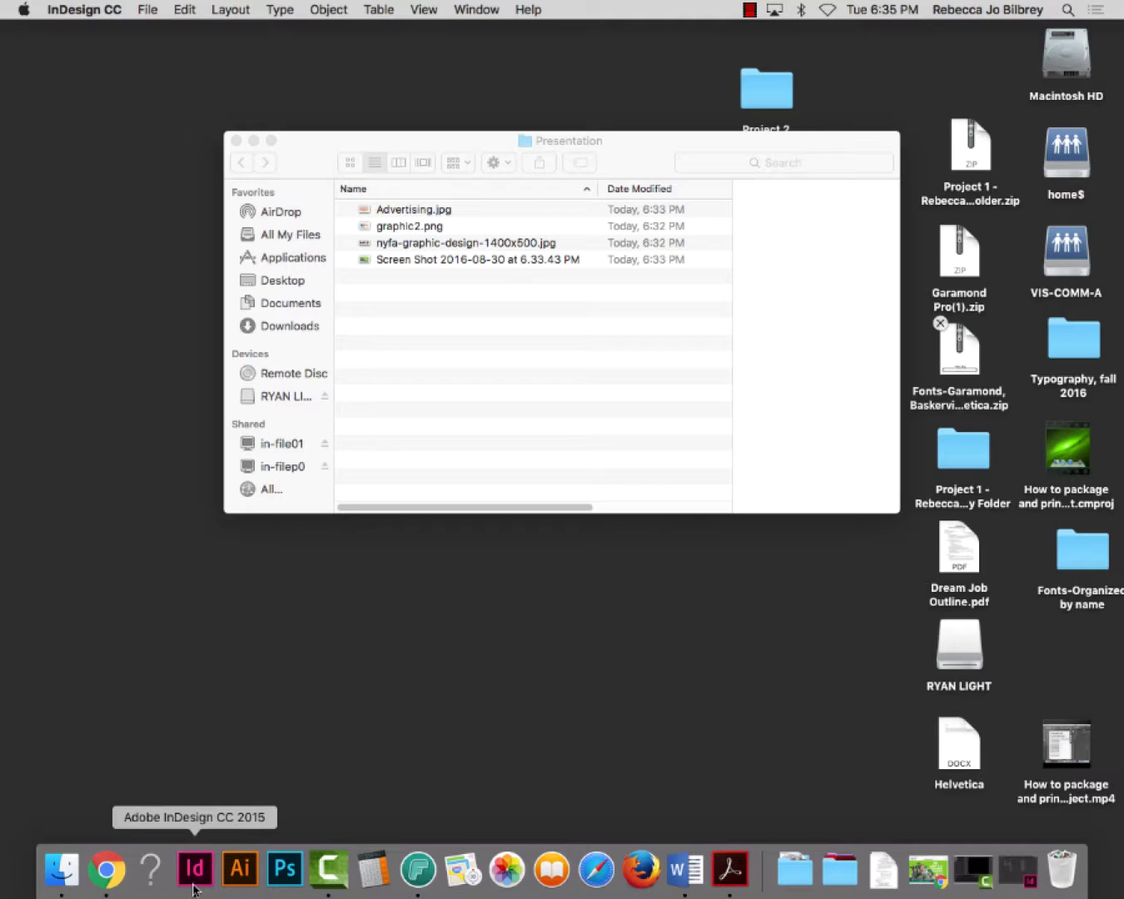
pyautogui.rightClick(193, 893)
pyautogui.moveTo(239, 758)
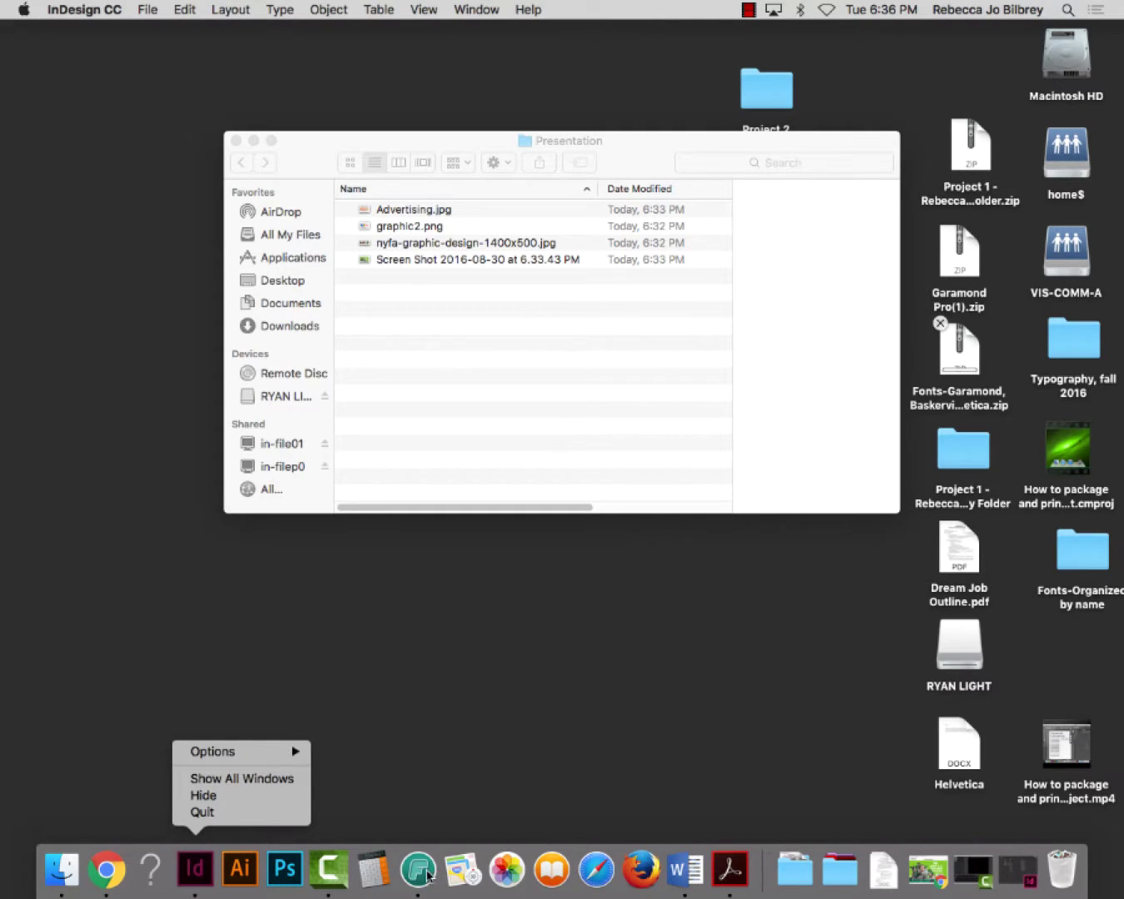
pyautogui.press('Escape')
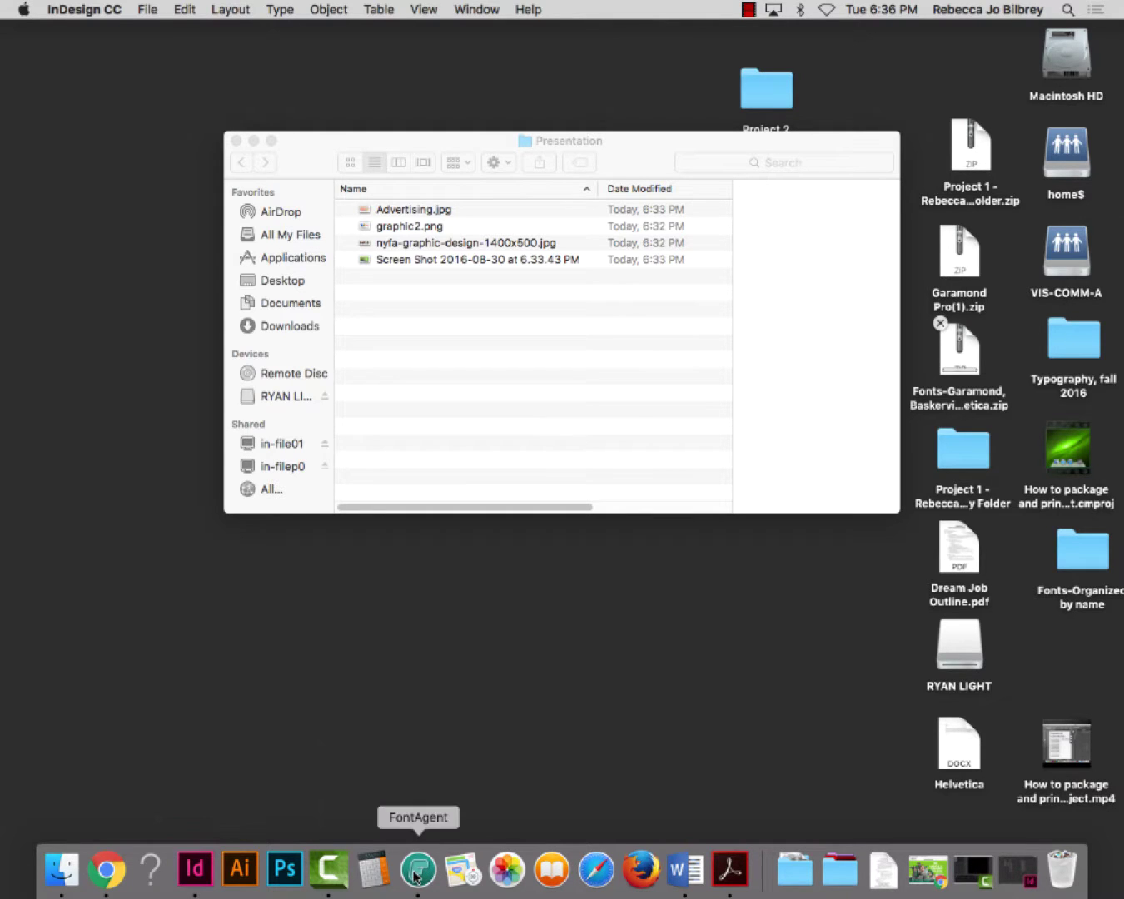
# Browse the FontAgent 7 folder, then drag Microsoft Word in the Dock to just after Photoshop
pyautogui.click(840, 869)
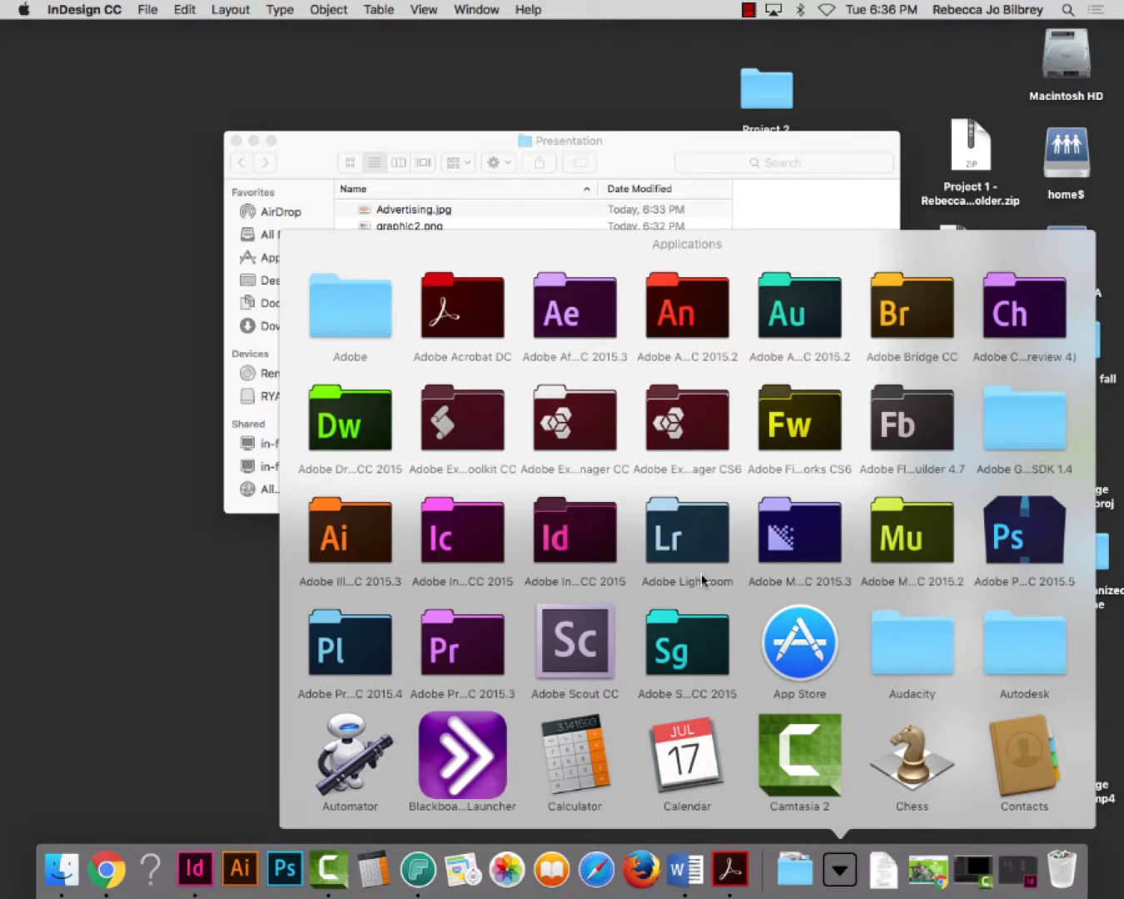
pyautogui.scroll(-3, 702, 581)
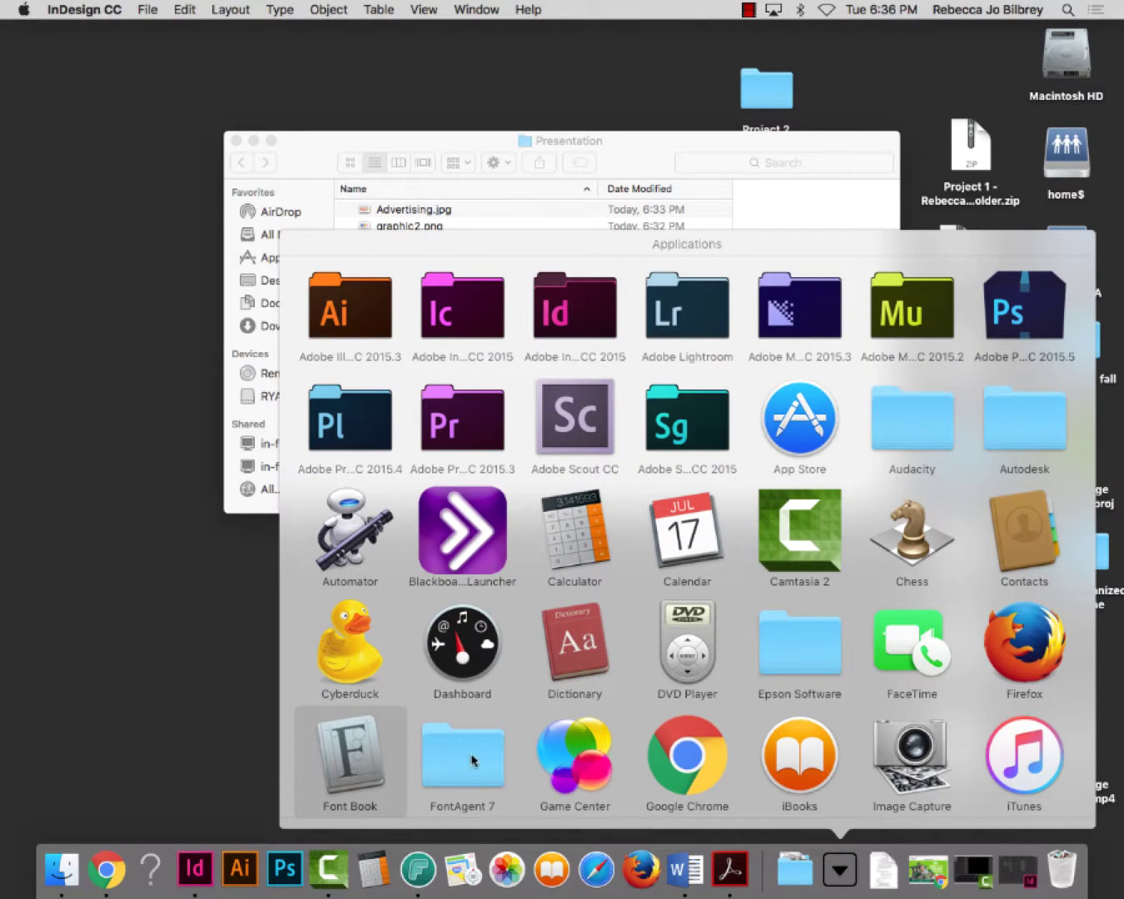
pyautogui.click(472, 761)
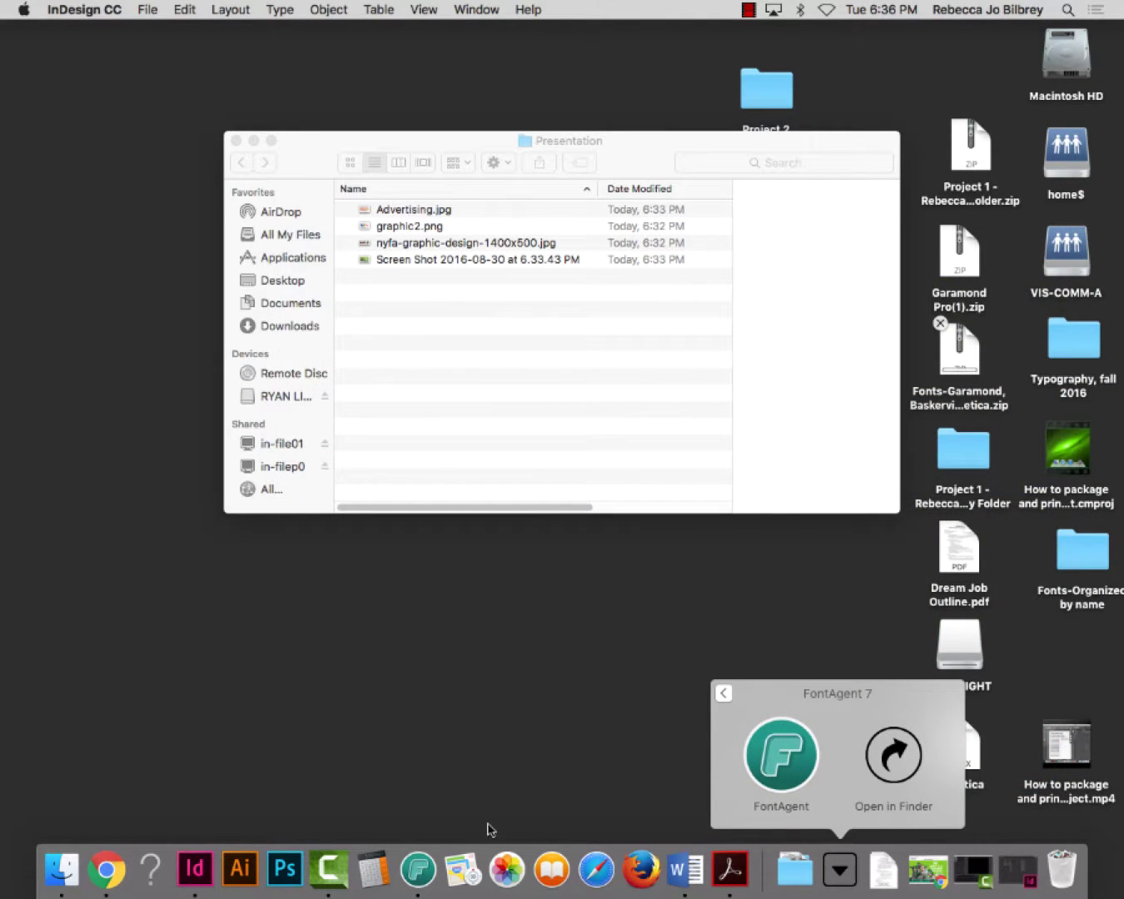
pyautogui.click(688, 875)
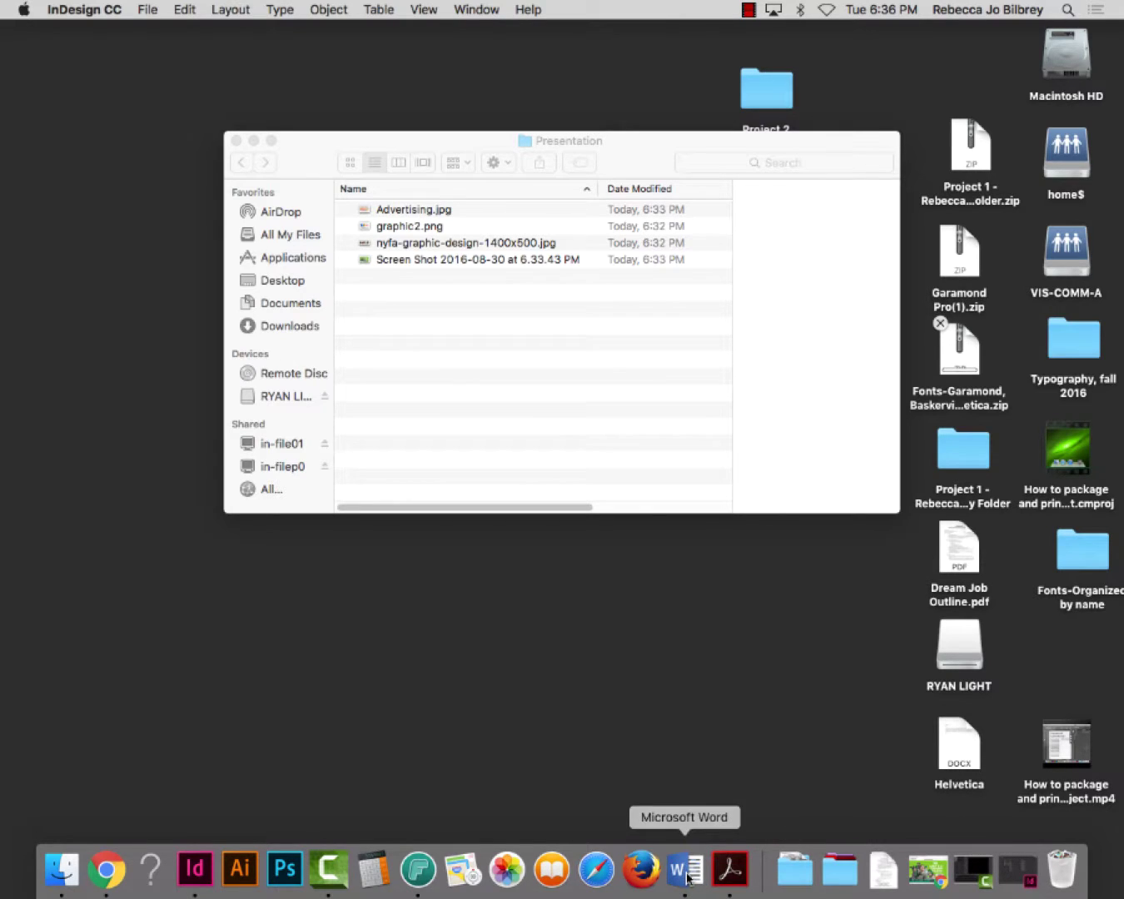
pyautogui.moveTo(688, 875); pyautogui.dragTo(330, 871)
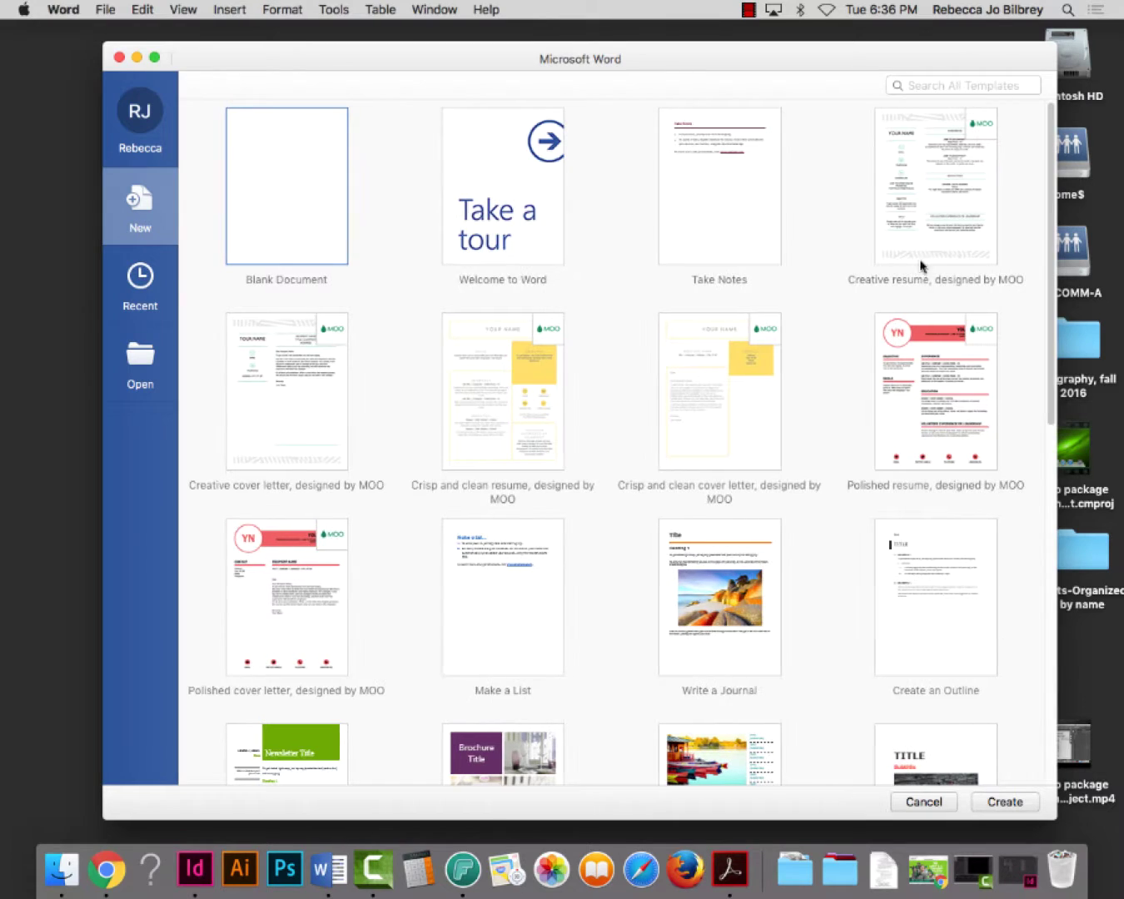
# Quit Microsoft Word from the Word menu without creating a document
pyautogui.click(52, 11)
pyautogui.click(86, 201)
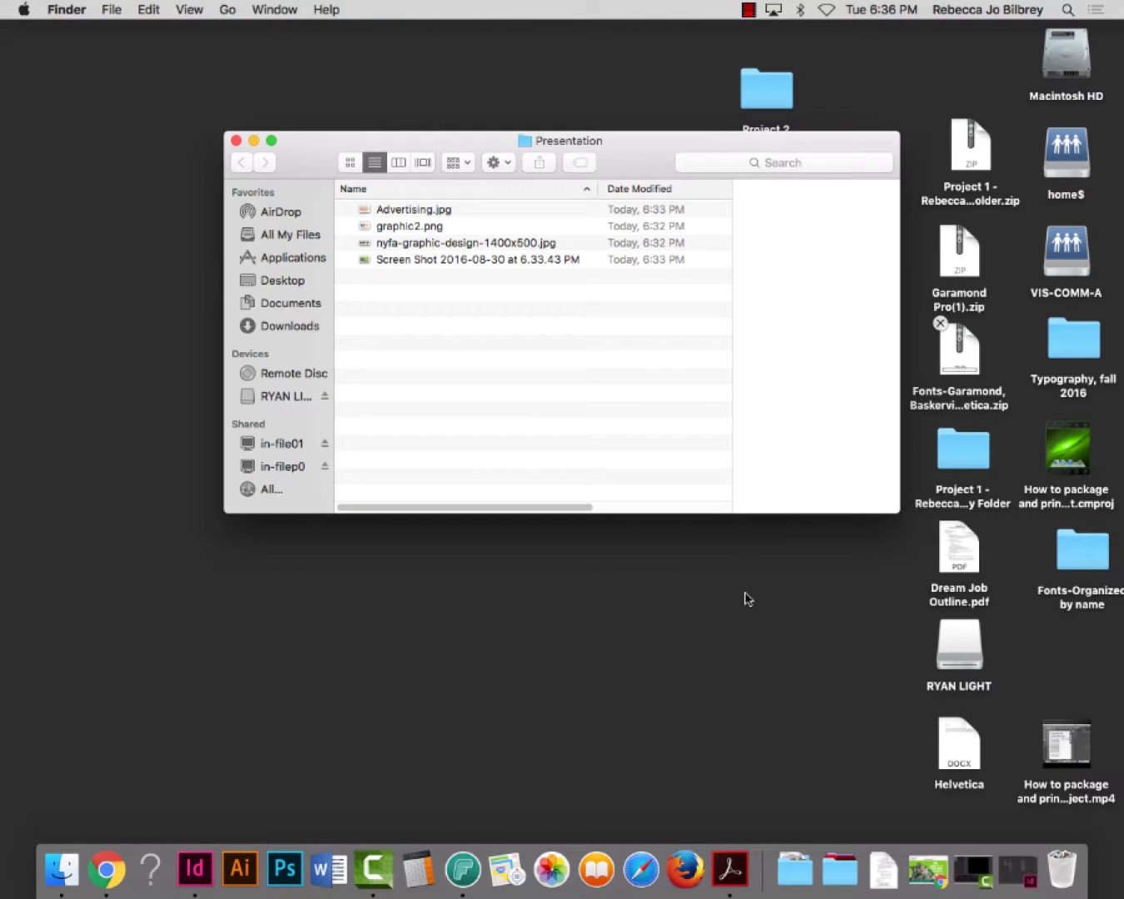
# Check InDesign's Dock menu, then bring InDesign forward to its A4-to-Custom preset start screen
pyautogui.rightClick(208, 868)
pyautogui.moveTo(269, 752)
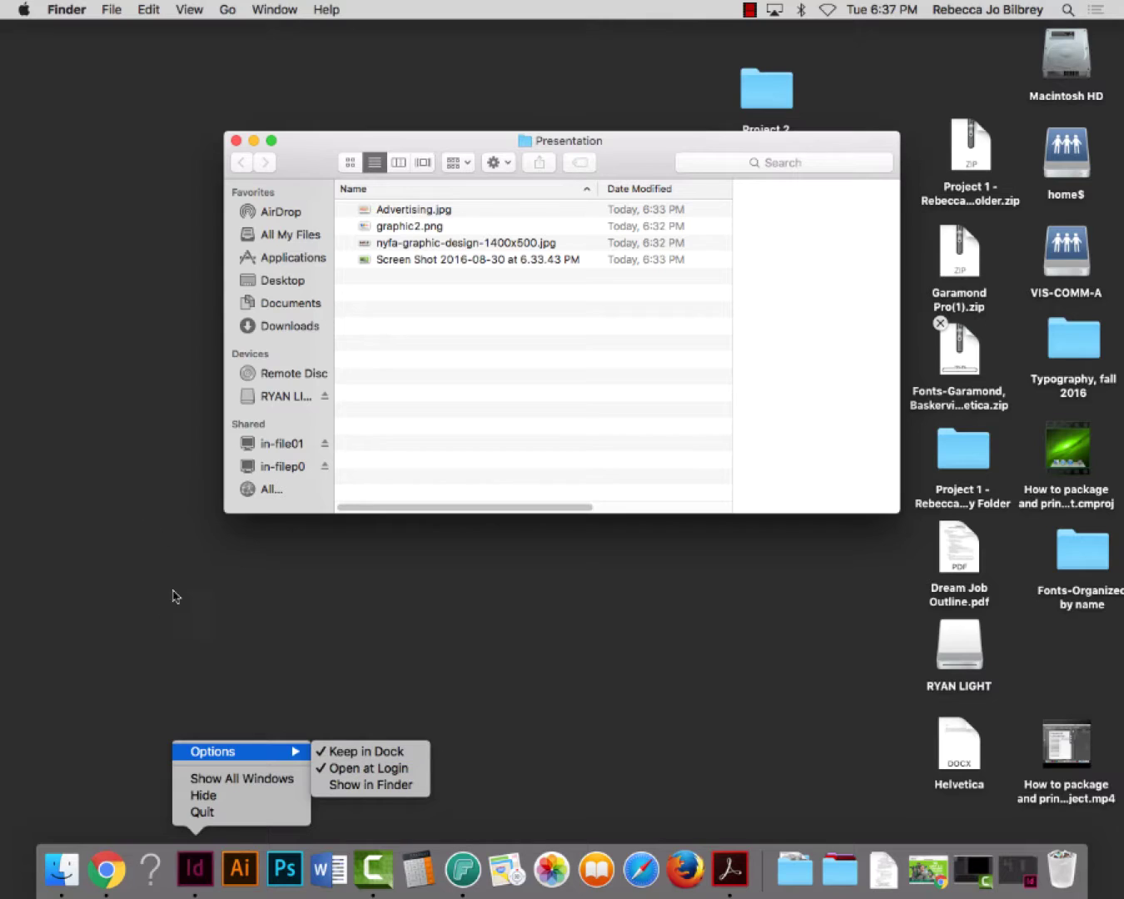
pyautogui.click(177, 641)
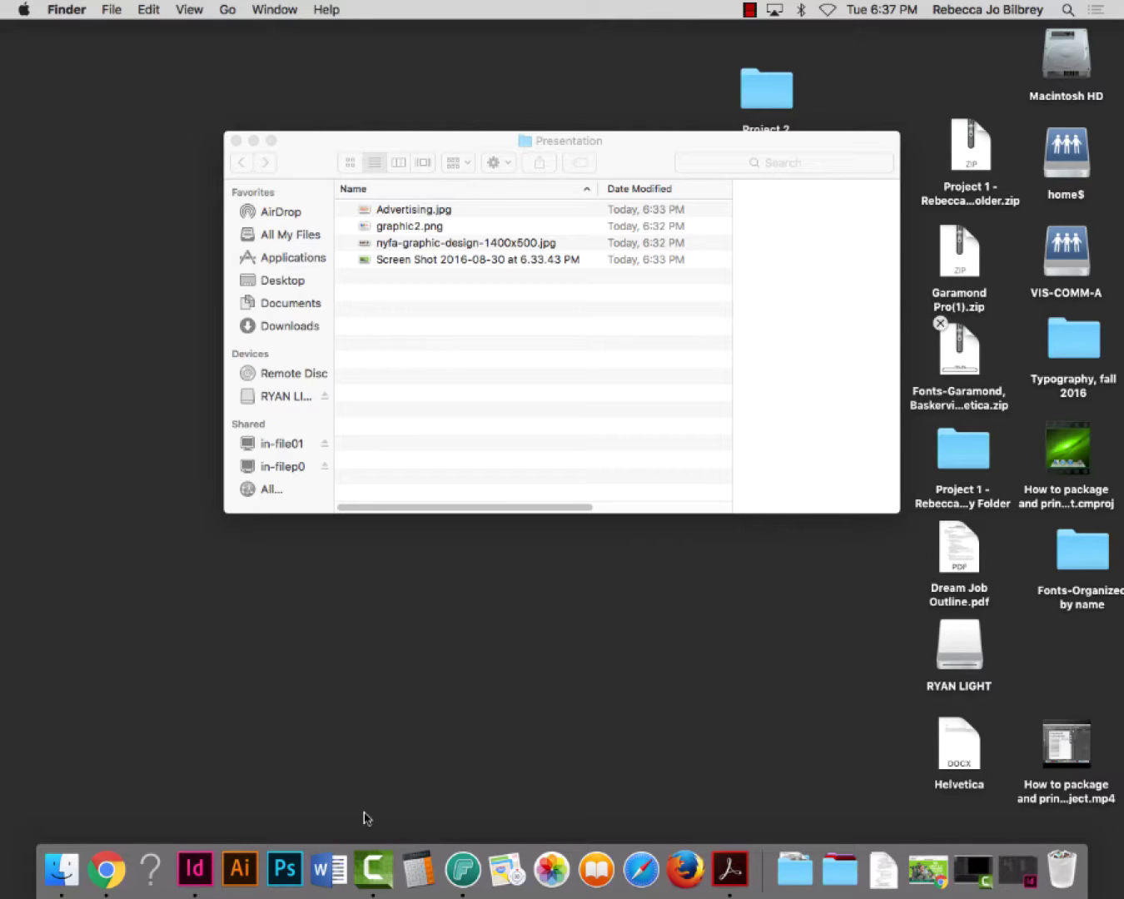
pyautogui.click(195, 868)
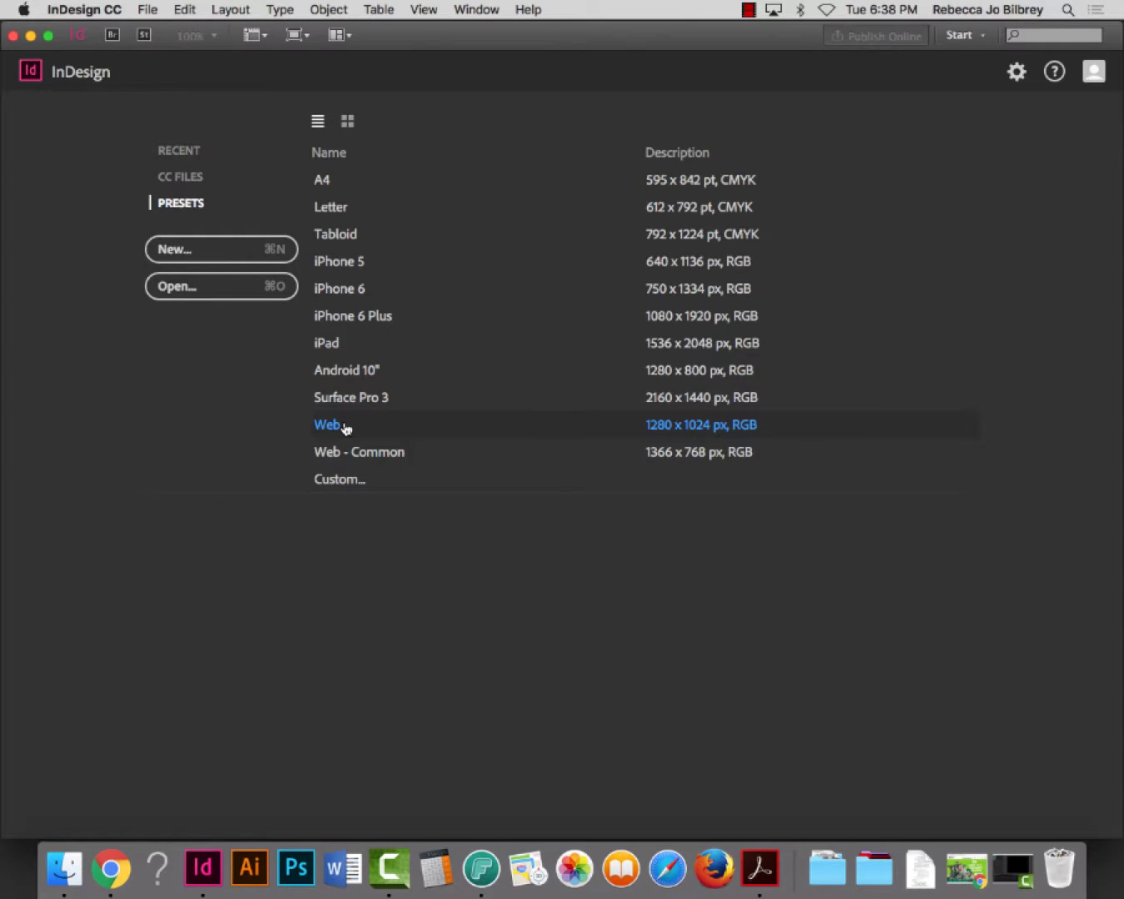
# Create the blank document Untitled-5 from the Web preset (1280 x 1024 px, RGB)
pyautogui.click(346, 428)
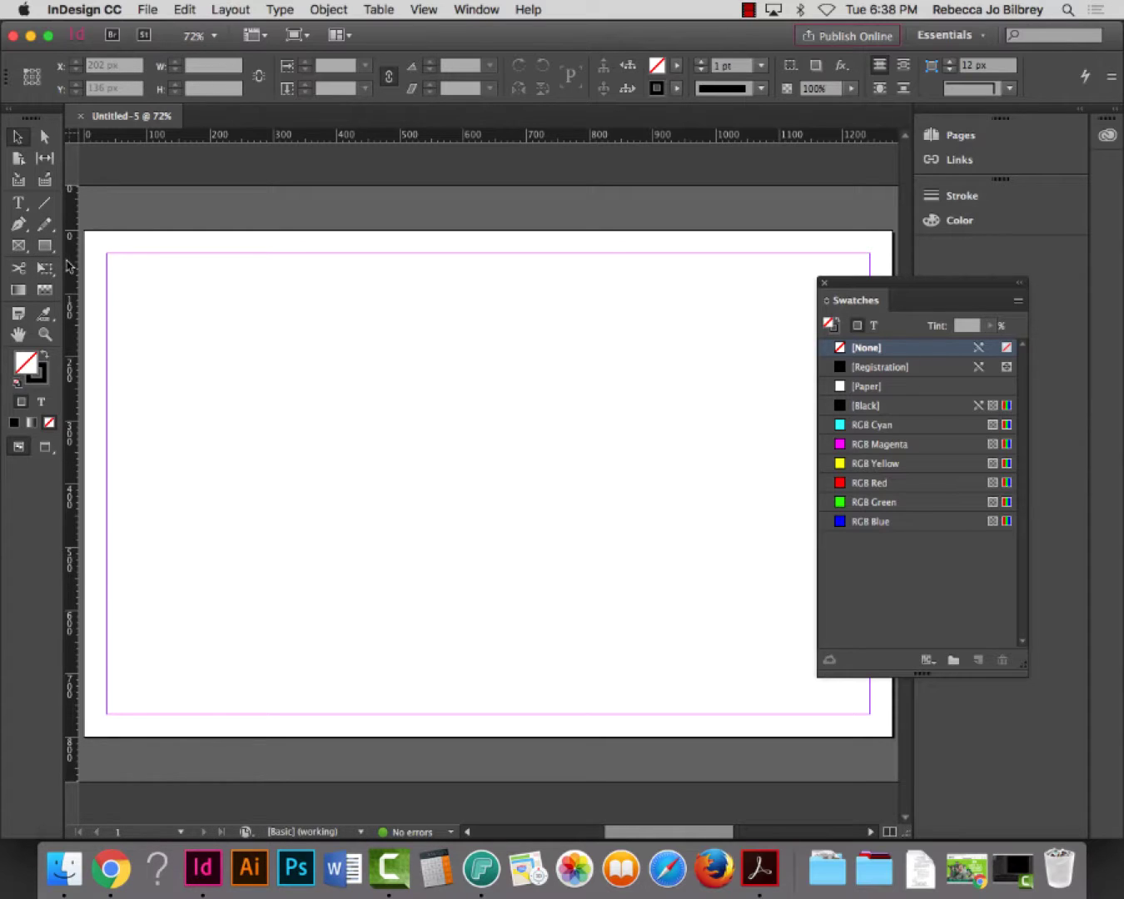
pyautogui.click(148, 10)
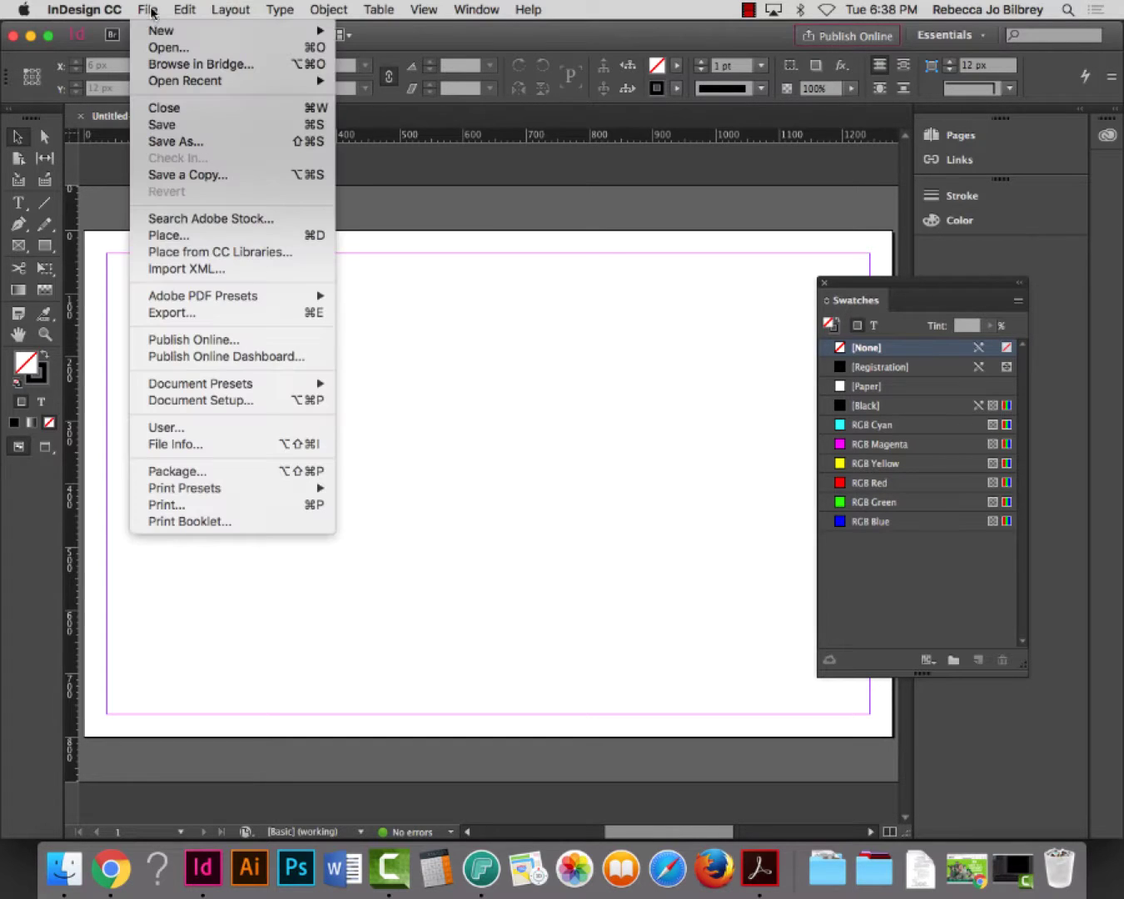
pyautogui.moveTo(153, 33)
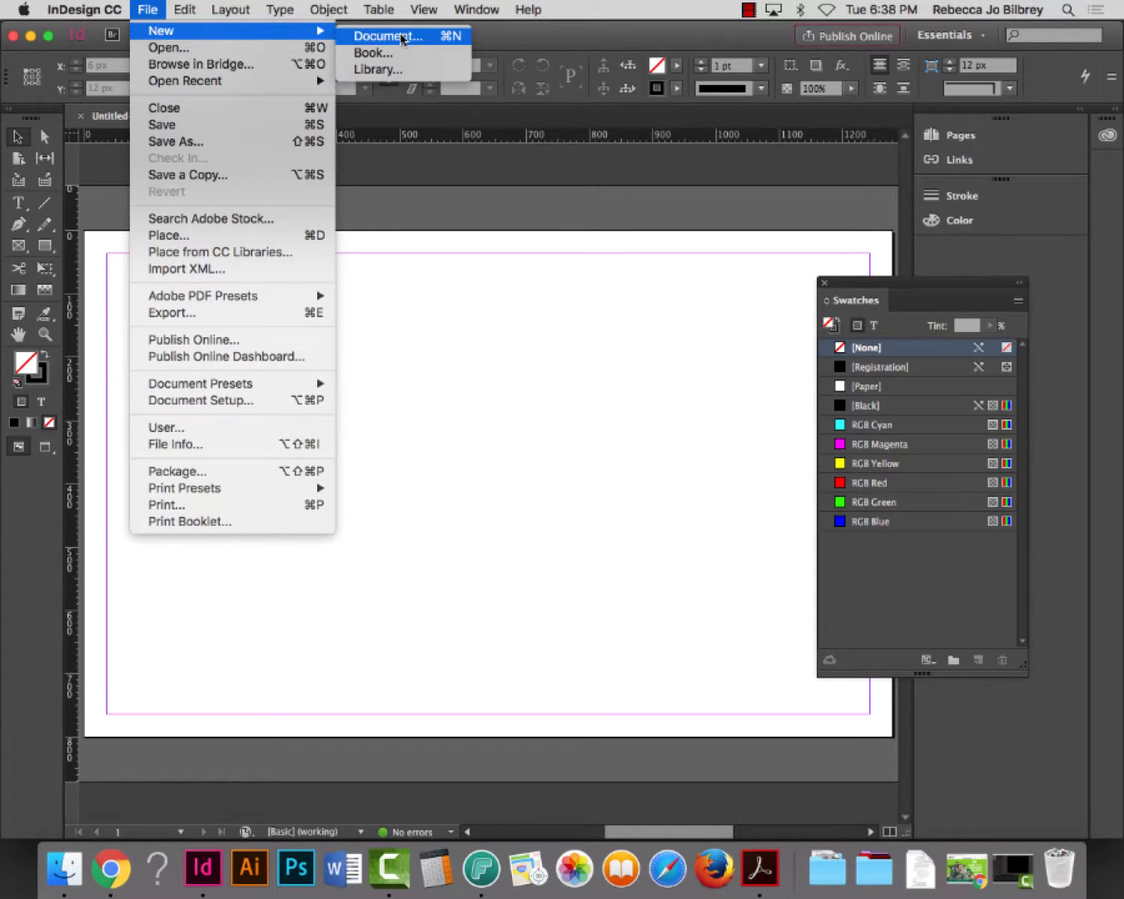
pyautogui.click(401, 35)
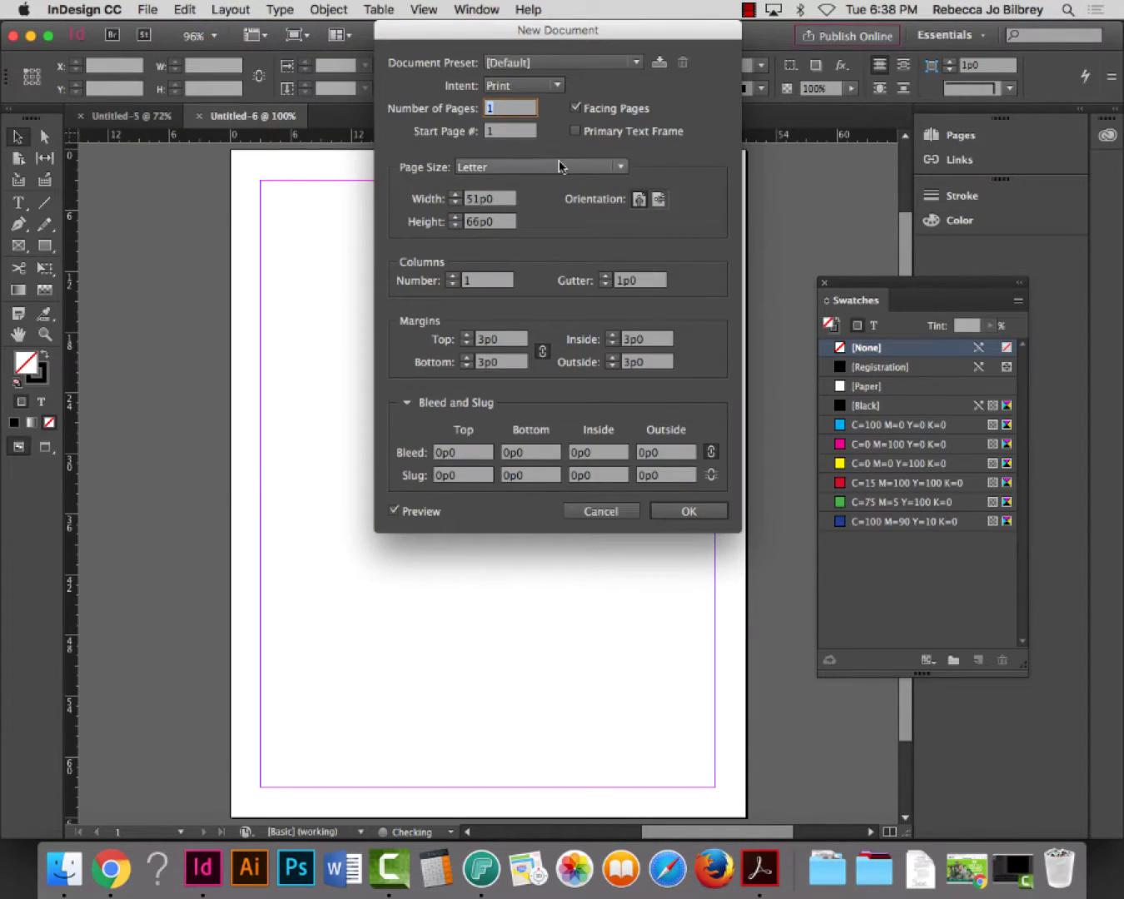
pyautogui.click(557, 168)
pyautogui.click(682, 163)
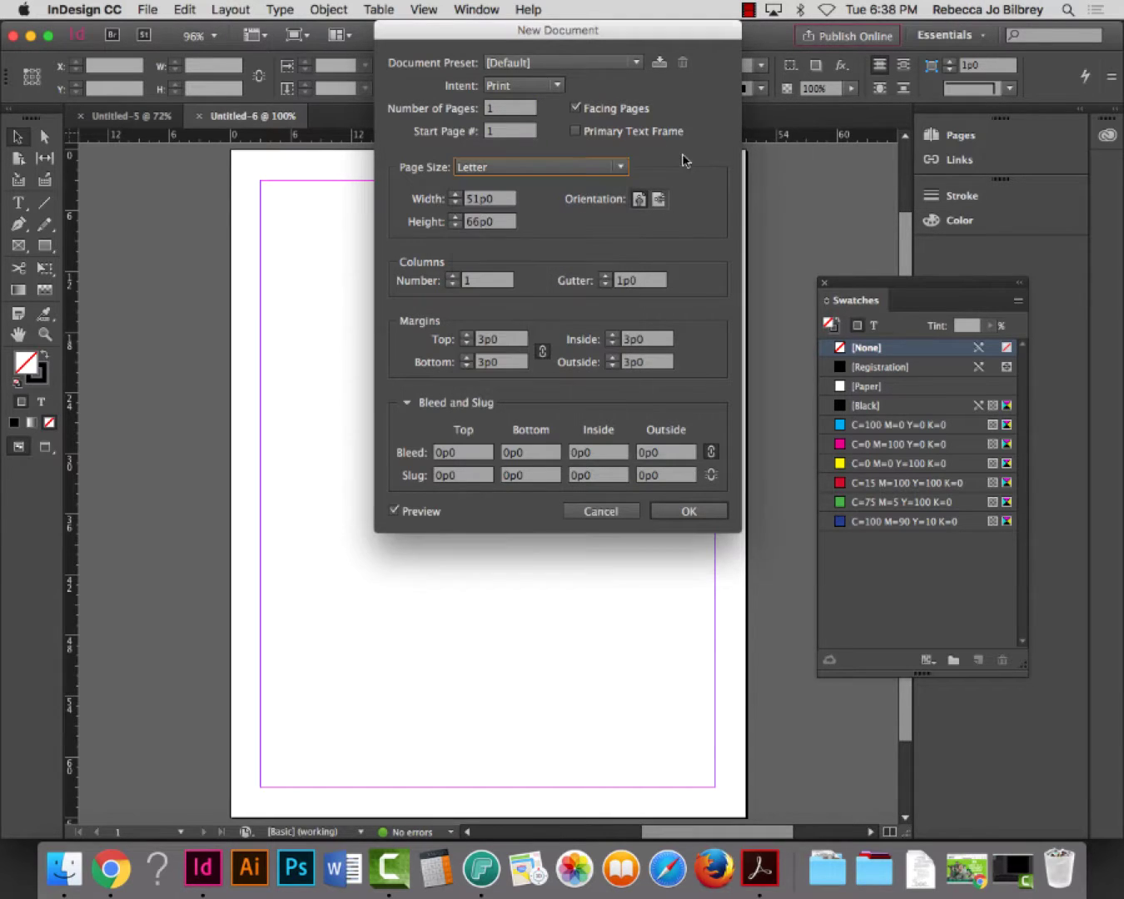
pyautogui.click(538, 85)
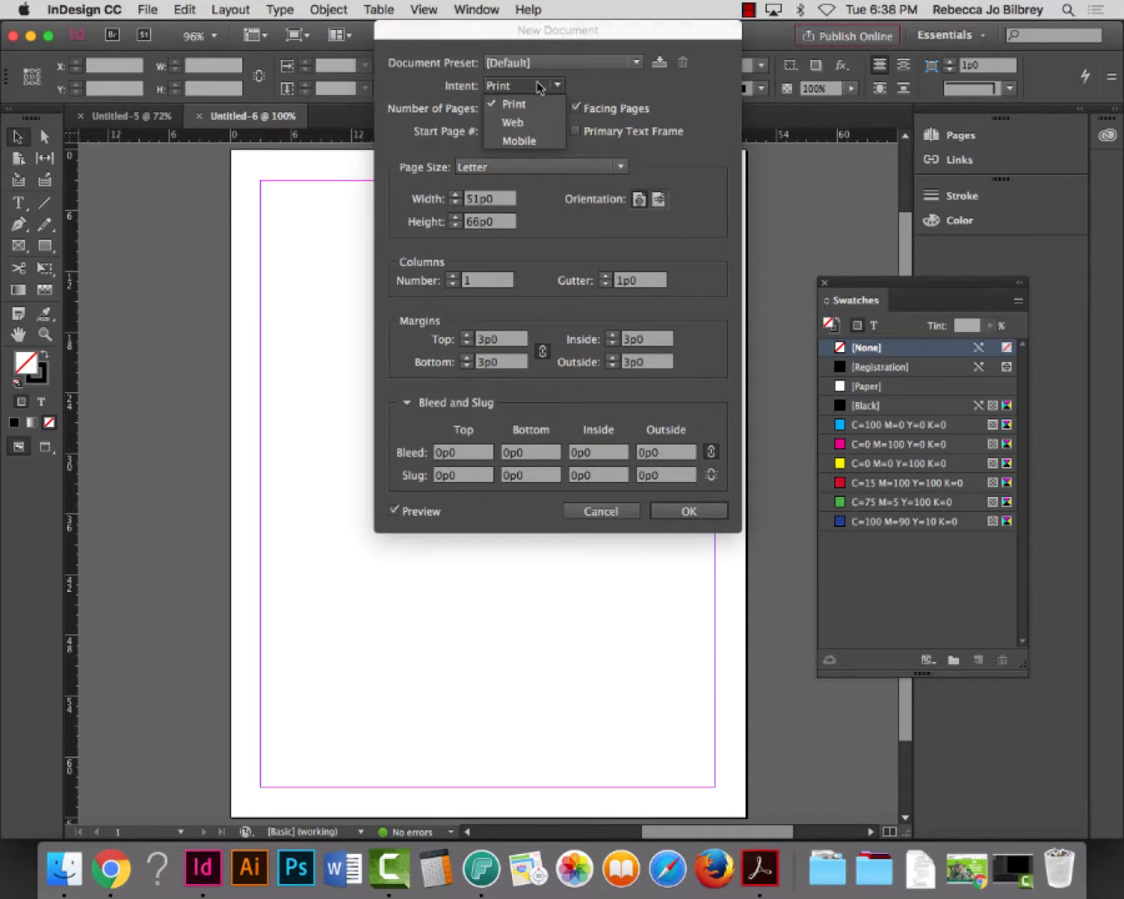
pyautogui.click(712, 167)
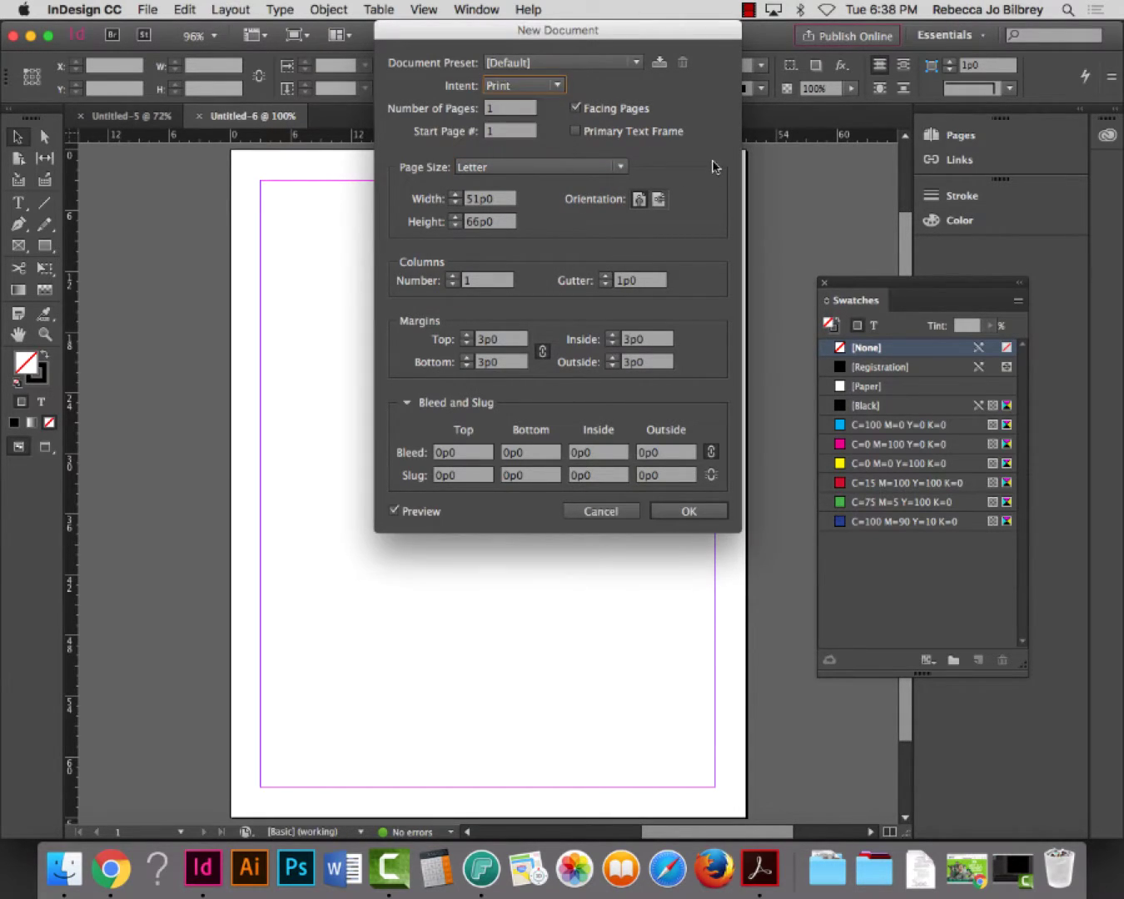
pyautogui.click(607, 512)
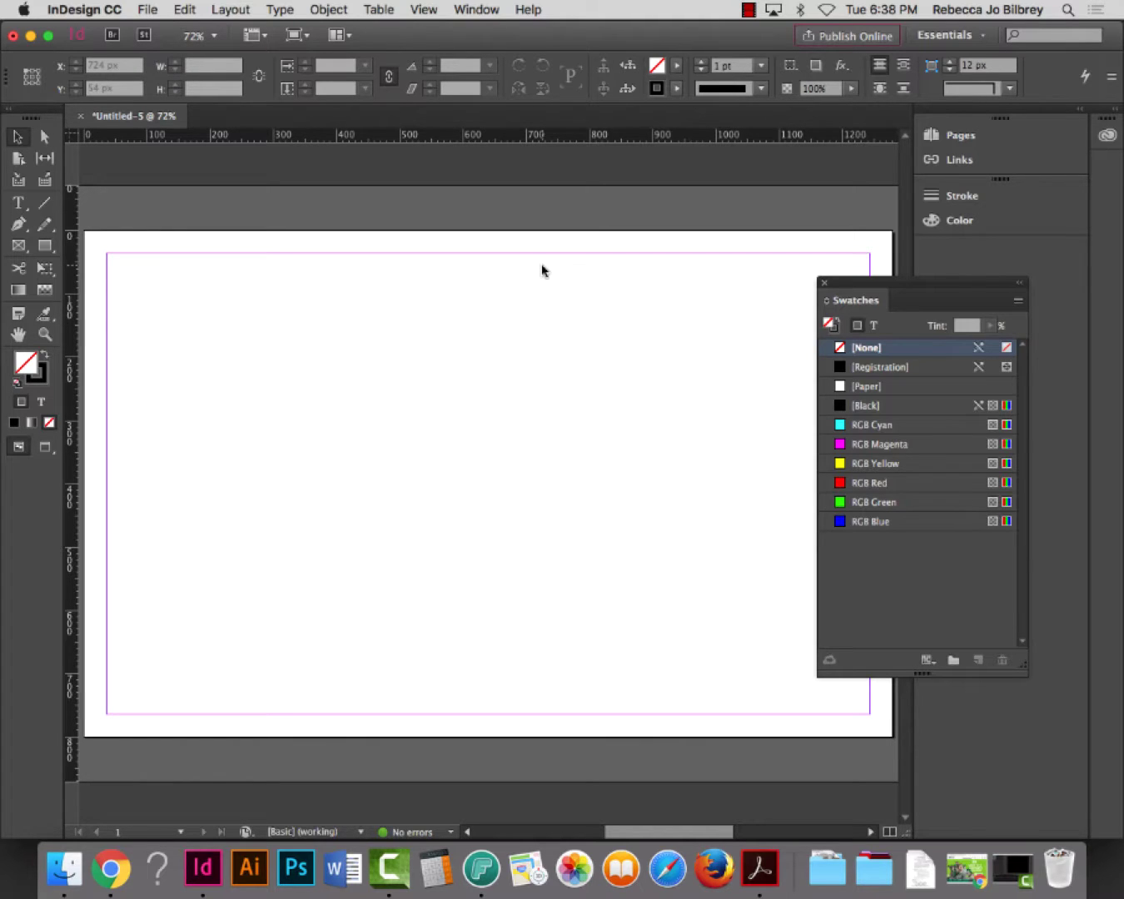
pyautogui.click(144, 8)
pyautogui.moveTo(161, 31)
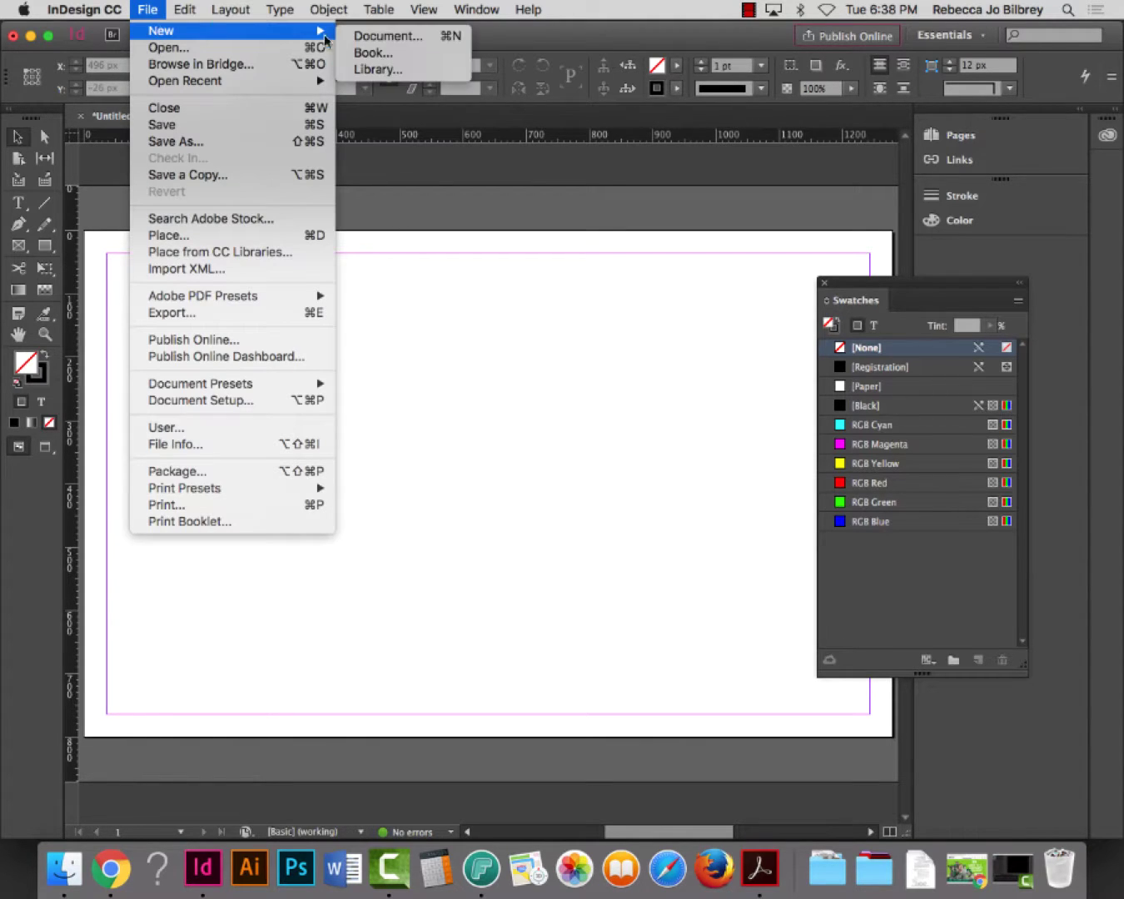
pyautogui.click(387, 36)
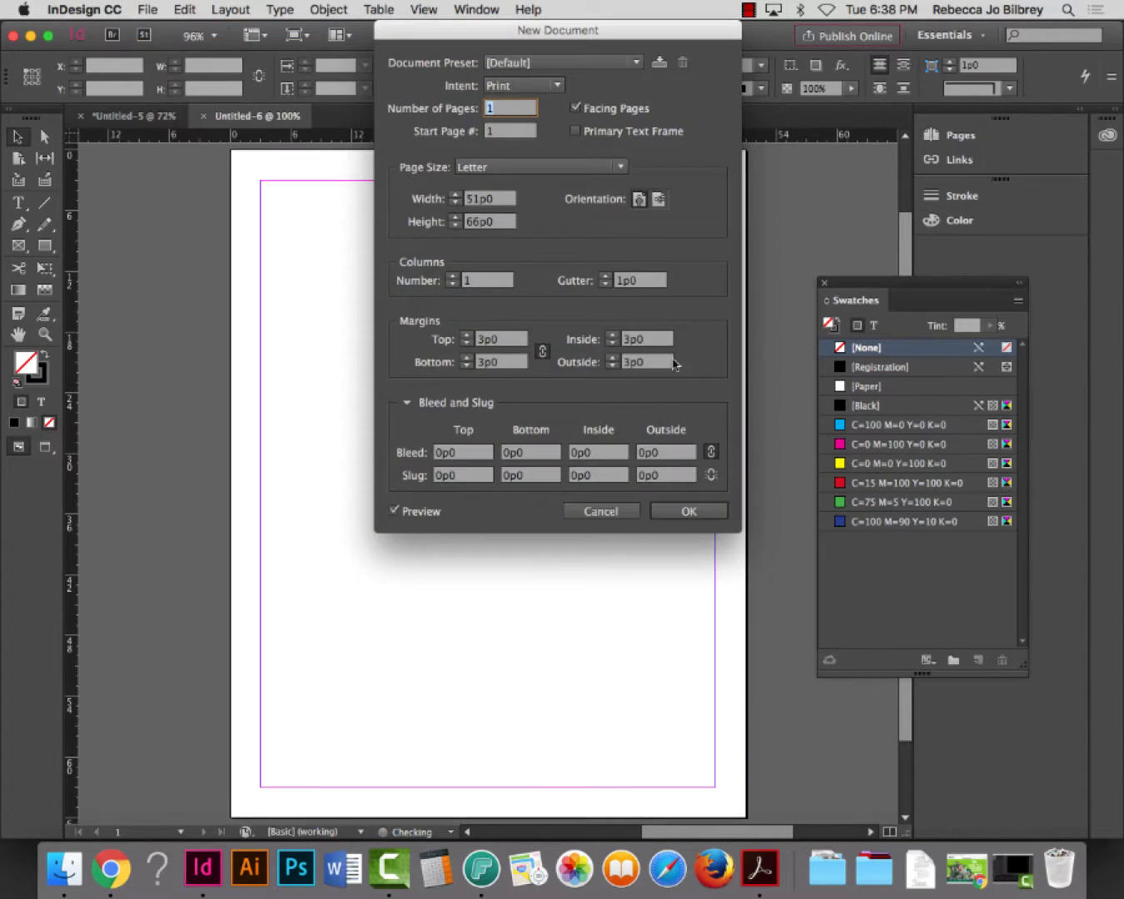
pyautogui.click(518, 87)
pyautogui.click(518, 119)
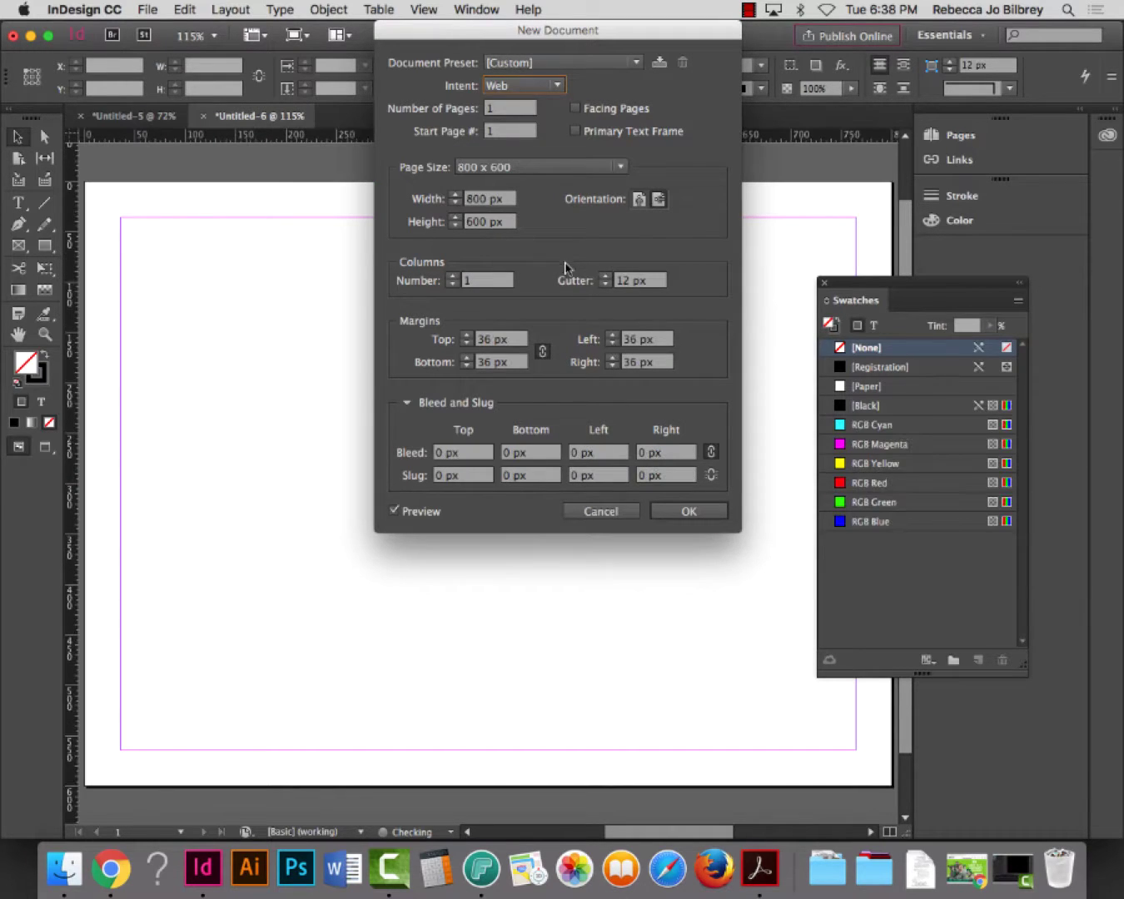
pyautogui.click(522, 167)
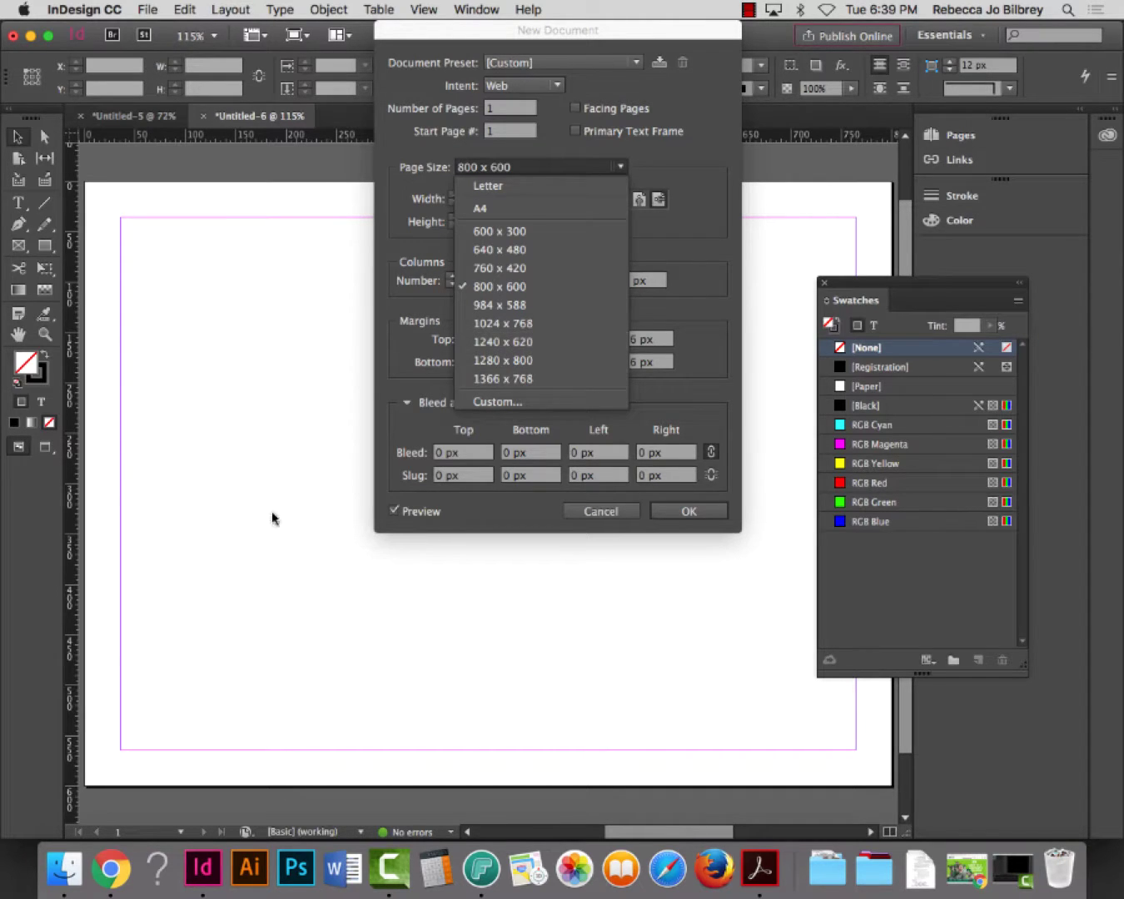
pyautogui.click(602, 512)
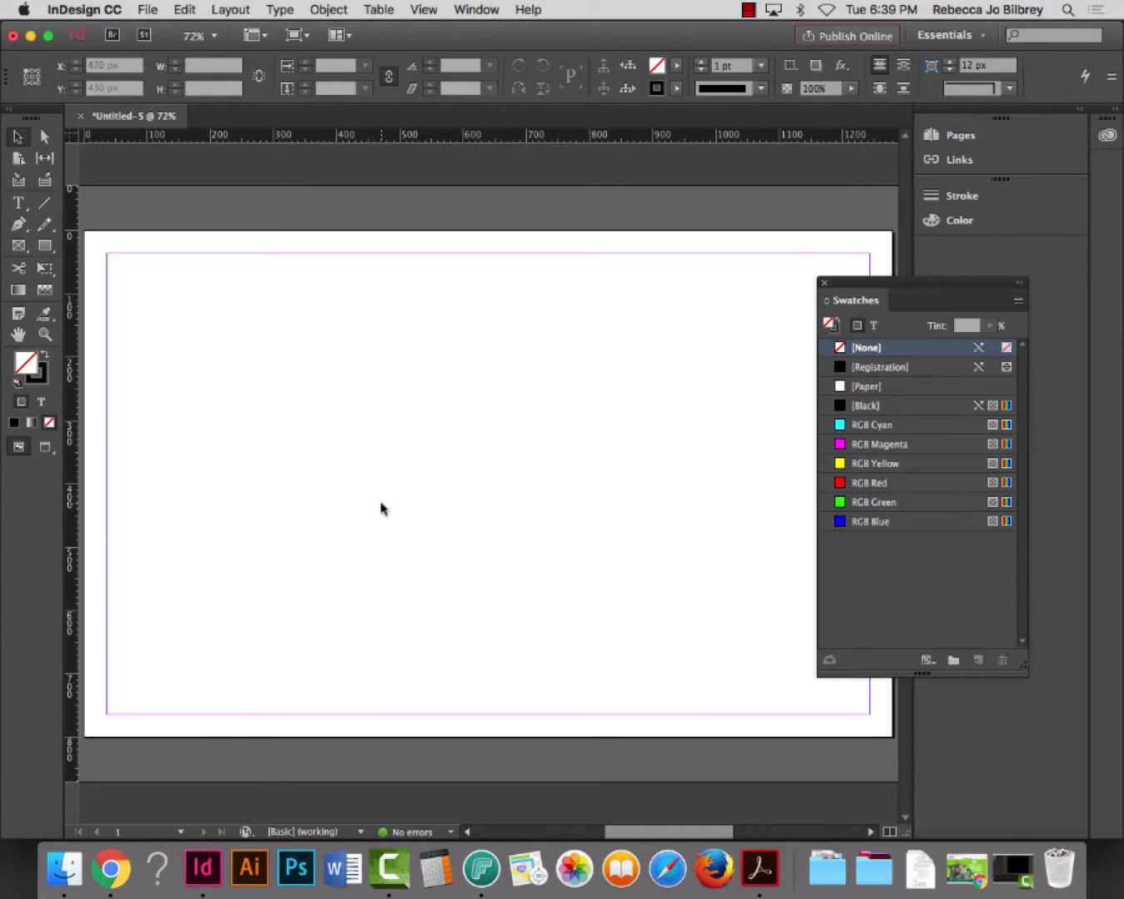
# Dock and re-float the Swatches panel, then expand the Pages panel showing A-Master and page 1
pyautogui.moveTo(883, 298)
pyautogui.mouseDown()
pyautogui.moveTo(955, 276)
pyautogui.moveTo(971, 282)
pyautogui.mouseUp()
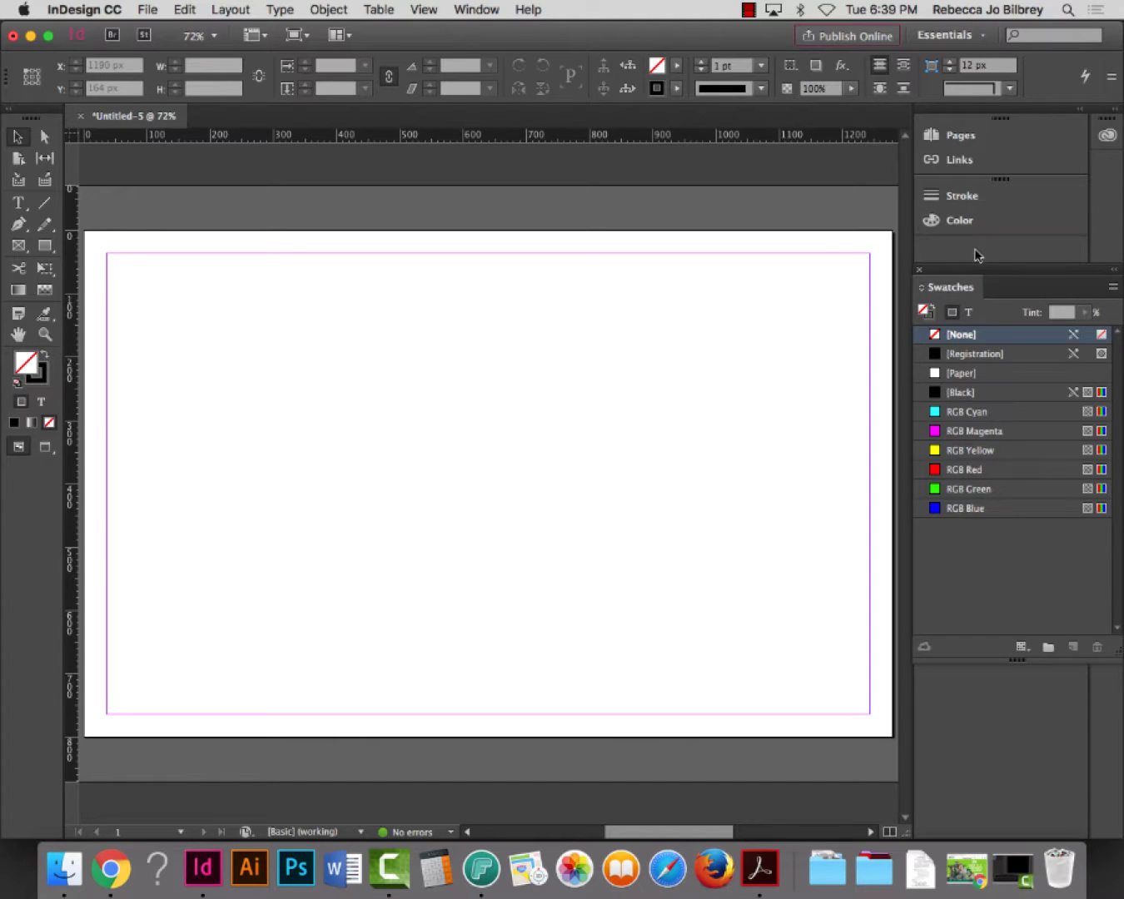
pyautogui.moveTo(956, 268)
pyautogui.mouseDown()
pyautogui.moveTo(973, 250)
pyautogui.moveTo(979, 201)
pyautogui.mouseUp()
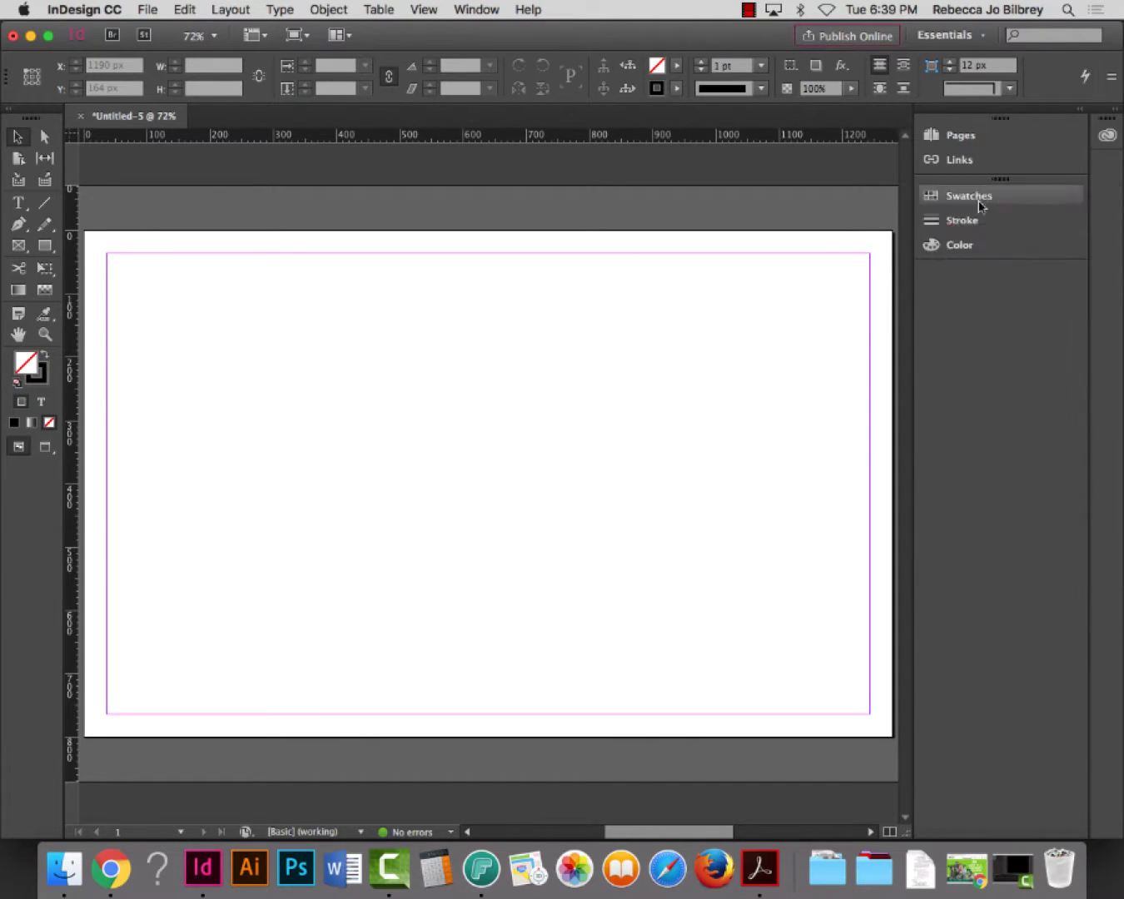
pyautogui.click(955, 142)
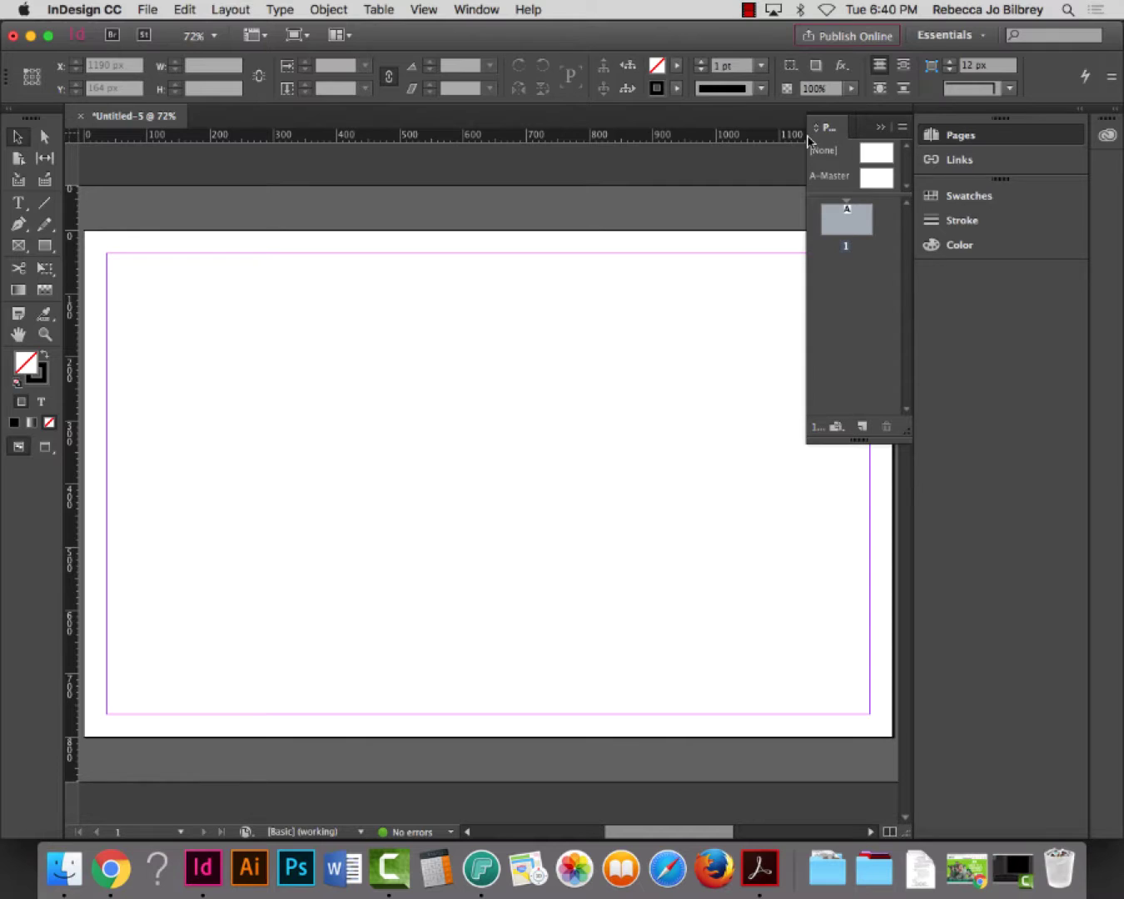
# Widen the Pages panel, open A-Master for editing, pick the Rectangle tool and zoom out
pyautogui.moveTo(805, 212); pyautogui.dragTo(710, 218)
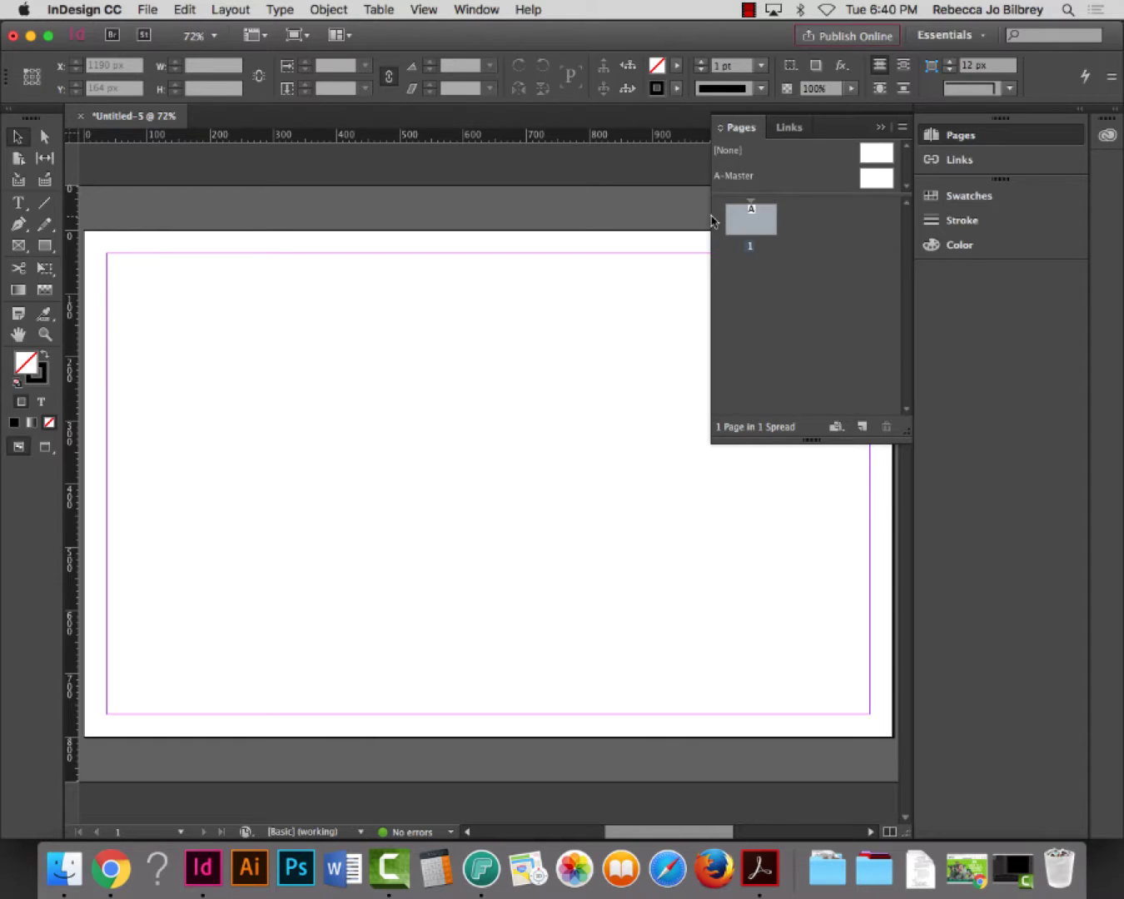
pyautogui.doubleClick(735, 181)
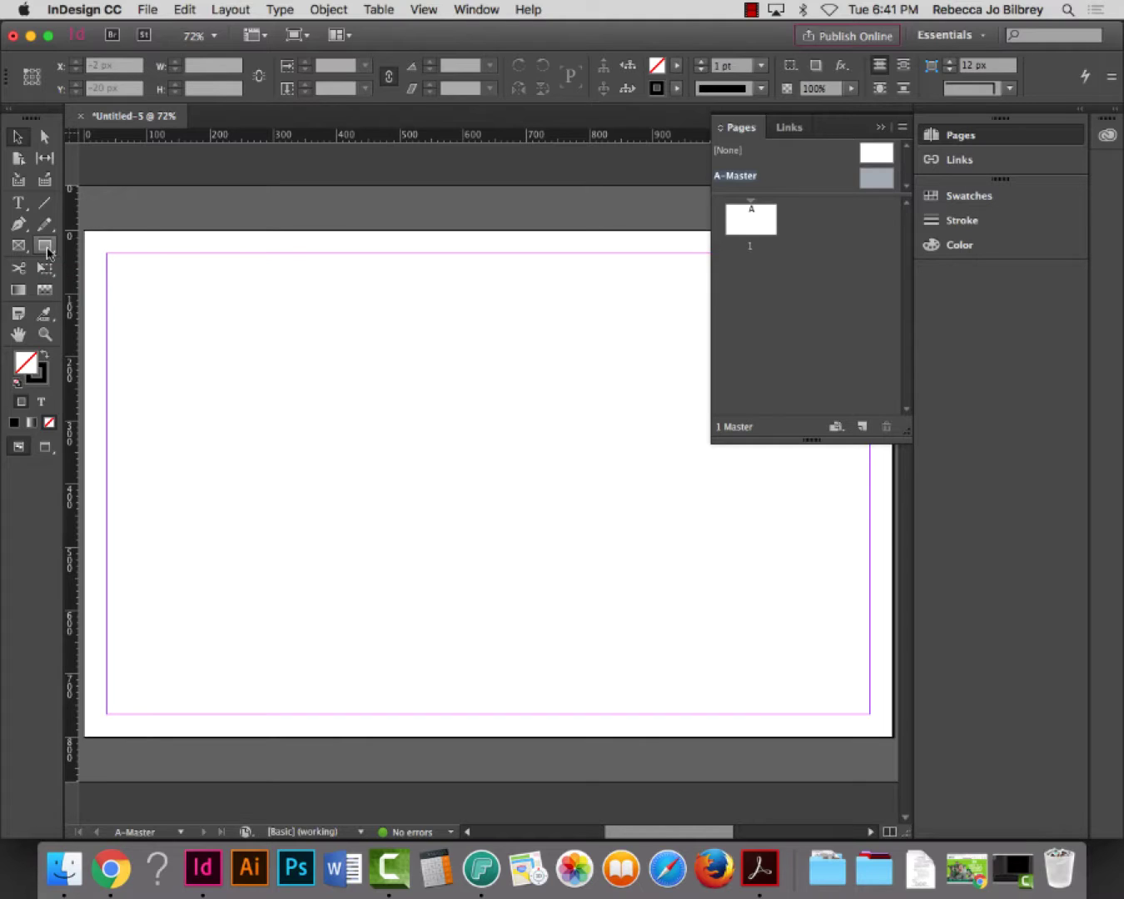
pyautogui.click(47, 249)
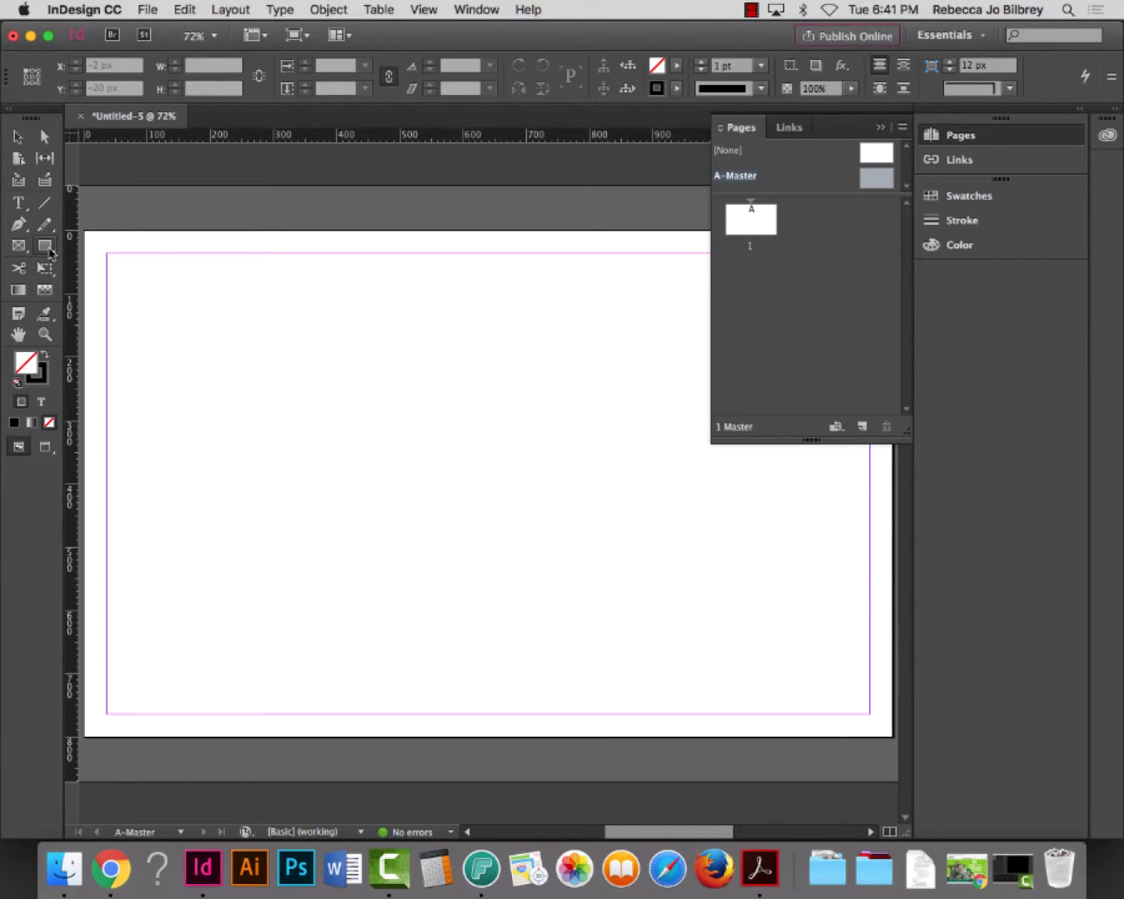
pyautogui.press('super+minus')
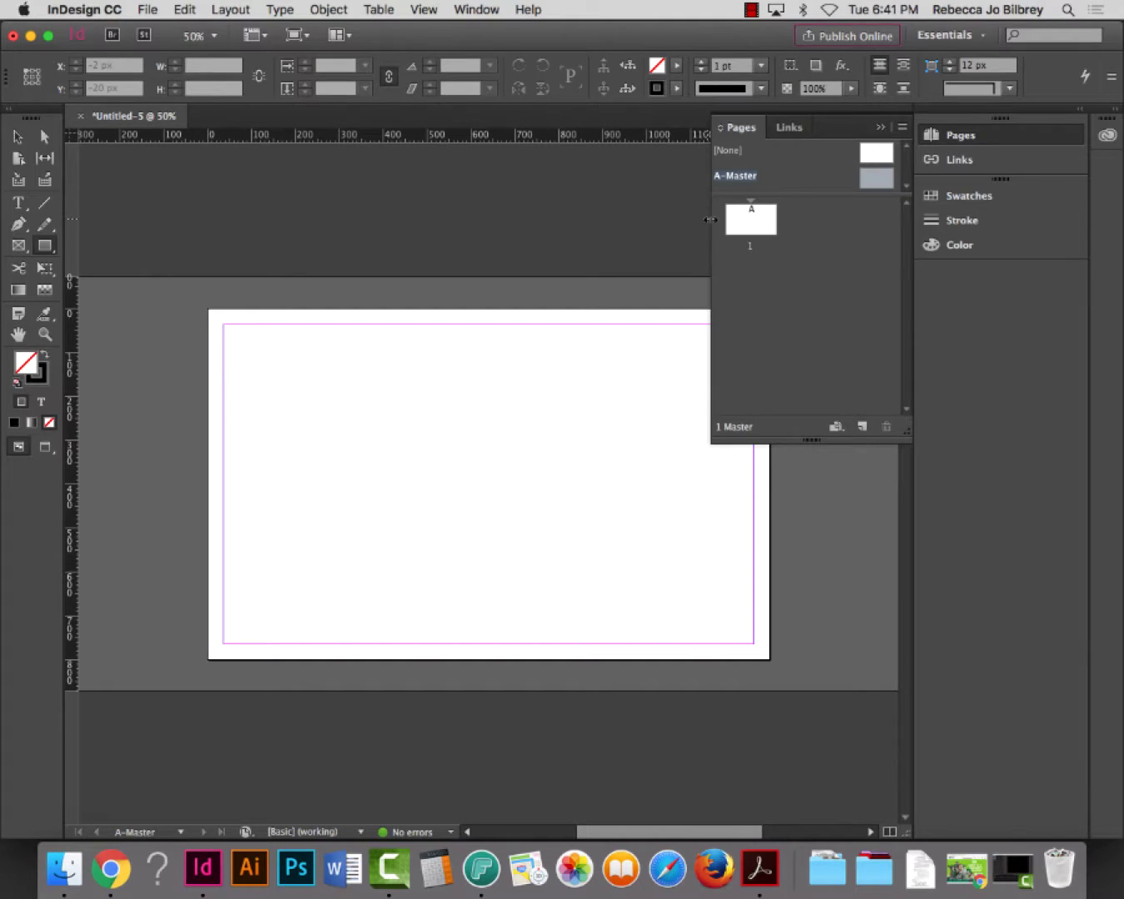
pyautogui.moveTo(710, 217); pyautogui.dragTo(780, 217)
pyautogui.hscroll(3, 392, 446)
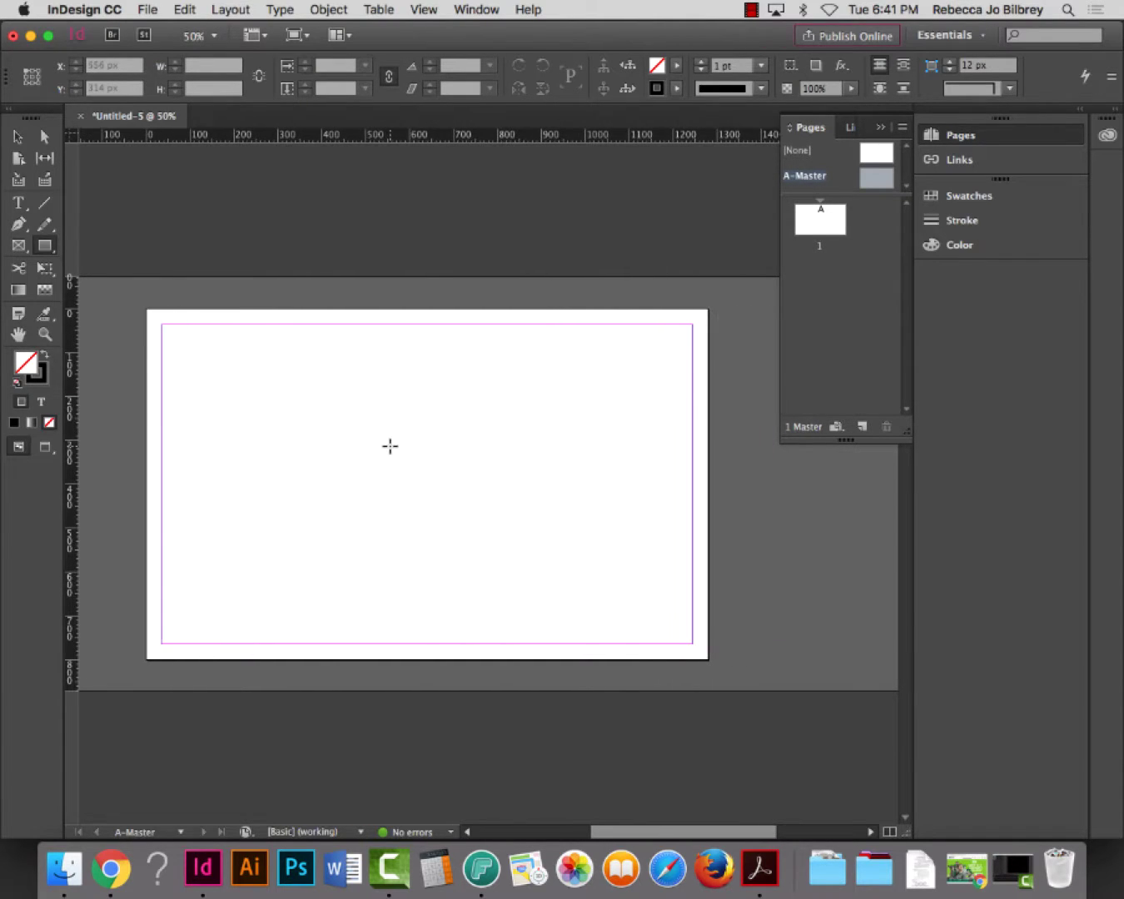
pyautogui.press('super+equal')
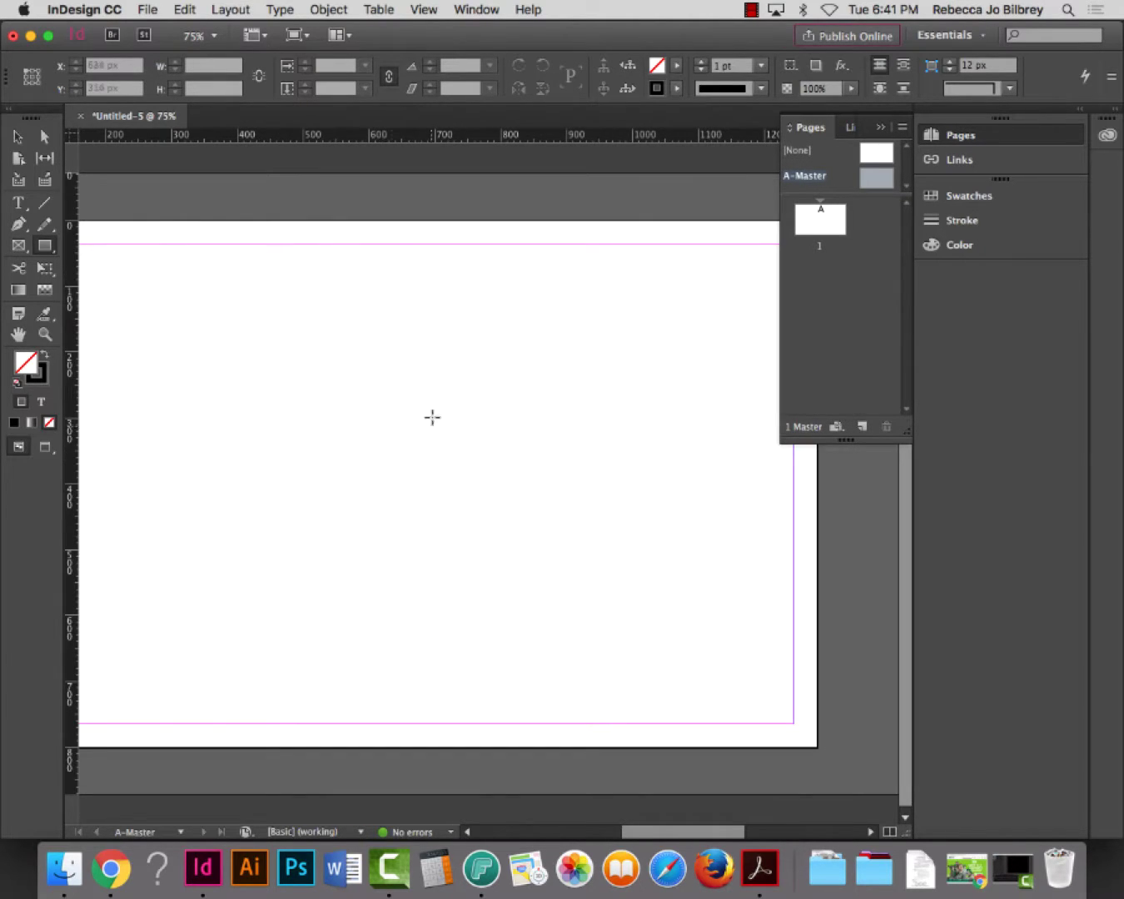
pyautogui.press('super+minus')
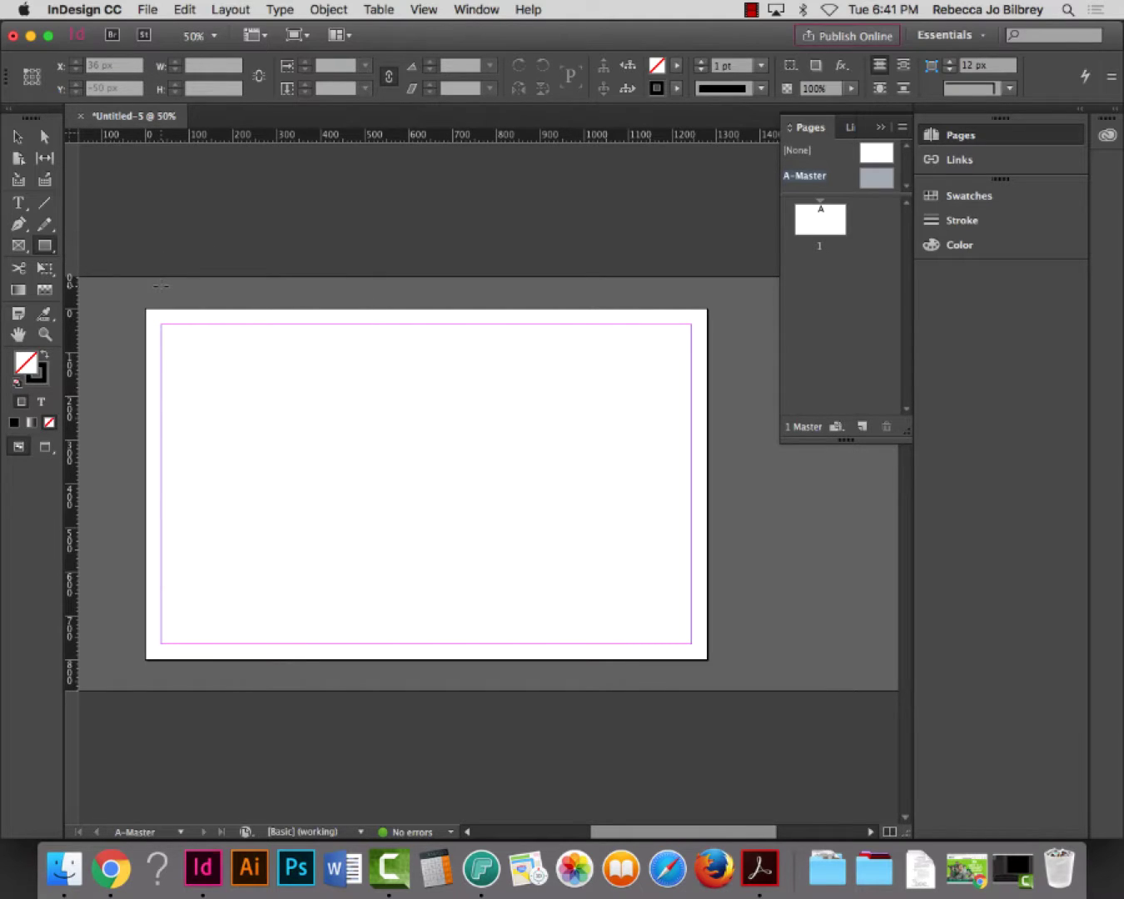
# Draw a 1280 x 800 px rectangle frame at 0,0 covering the whole A-Master page
pyautogui.moveTo(146, 309); pyautogui.dragTo(707, 659)
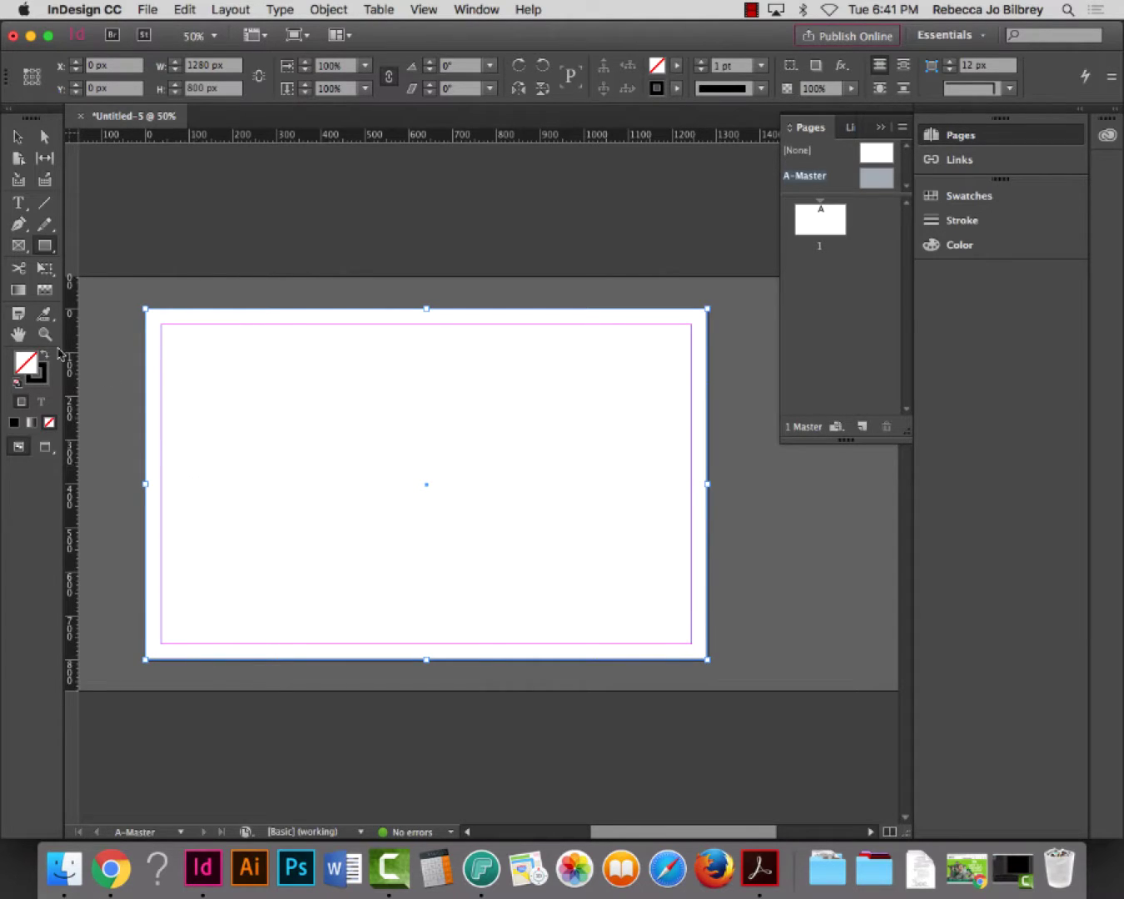
pyautogui.press('p')
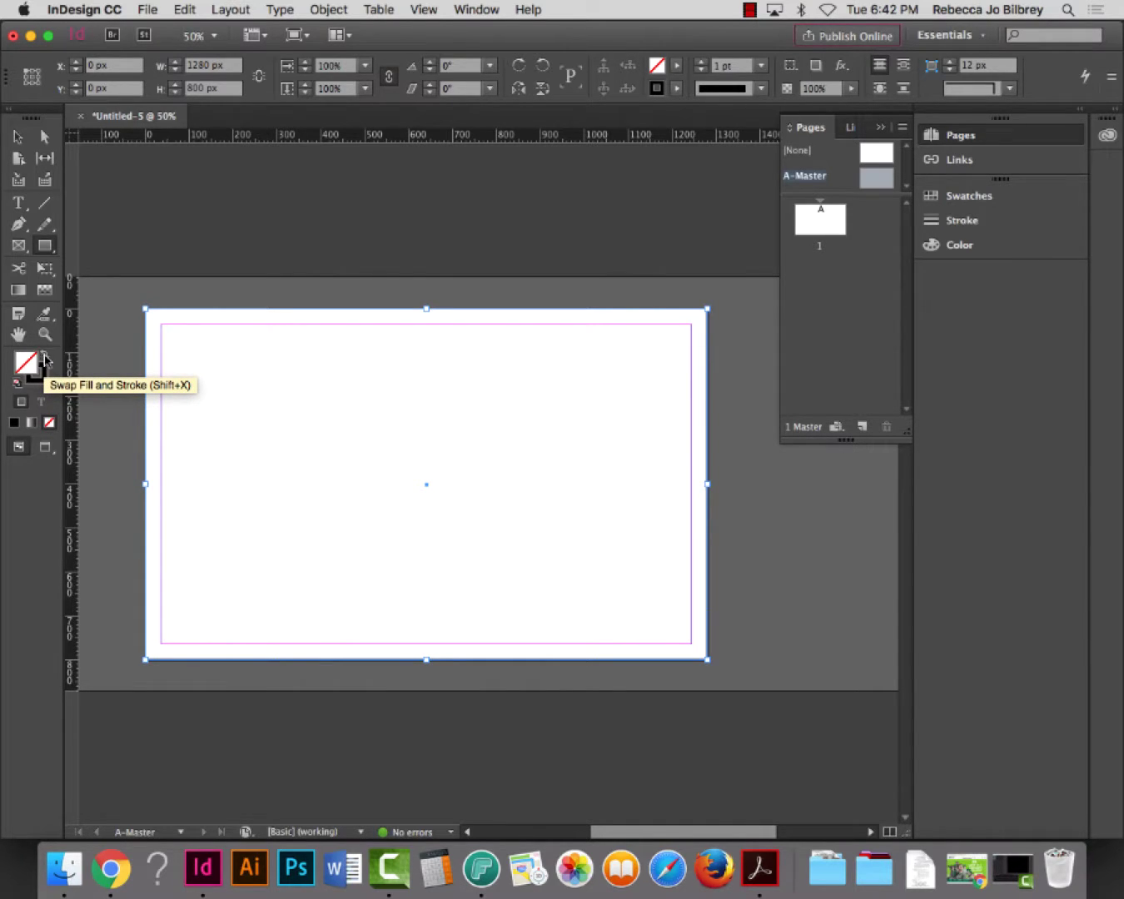
# Give the full-page rectangle black fill with no stroke, then lock it via Object > Lock
pyautogui.click(46, 359)
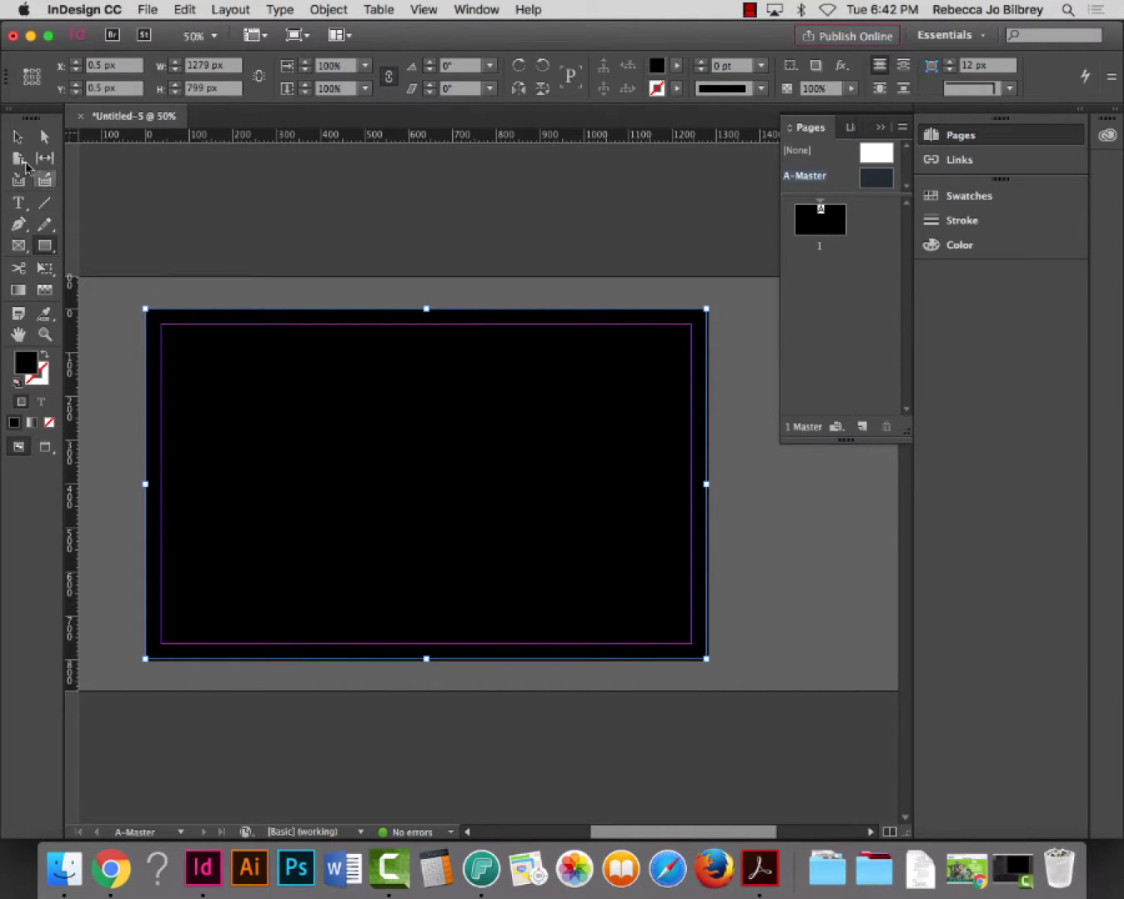
pyautogui.click(18, 137)
pyautogui.click(137, 360)
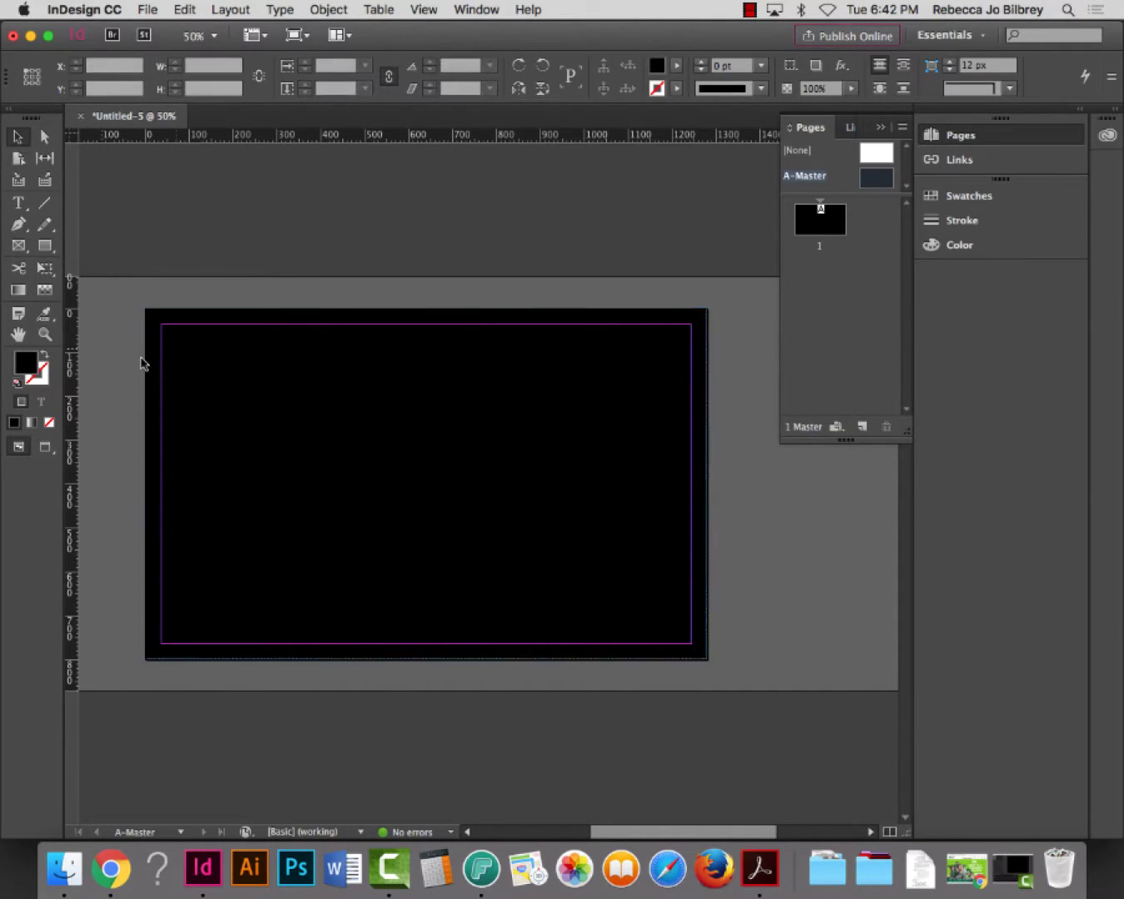
pyautogui.click(361, 415)
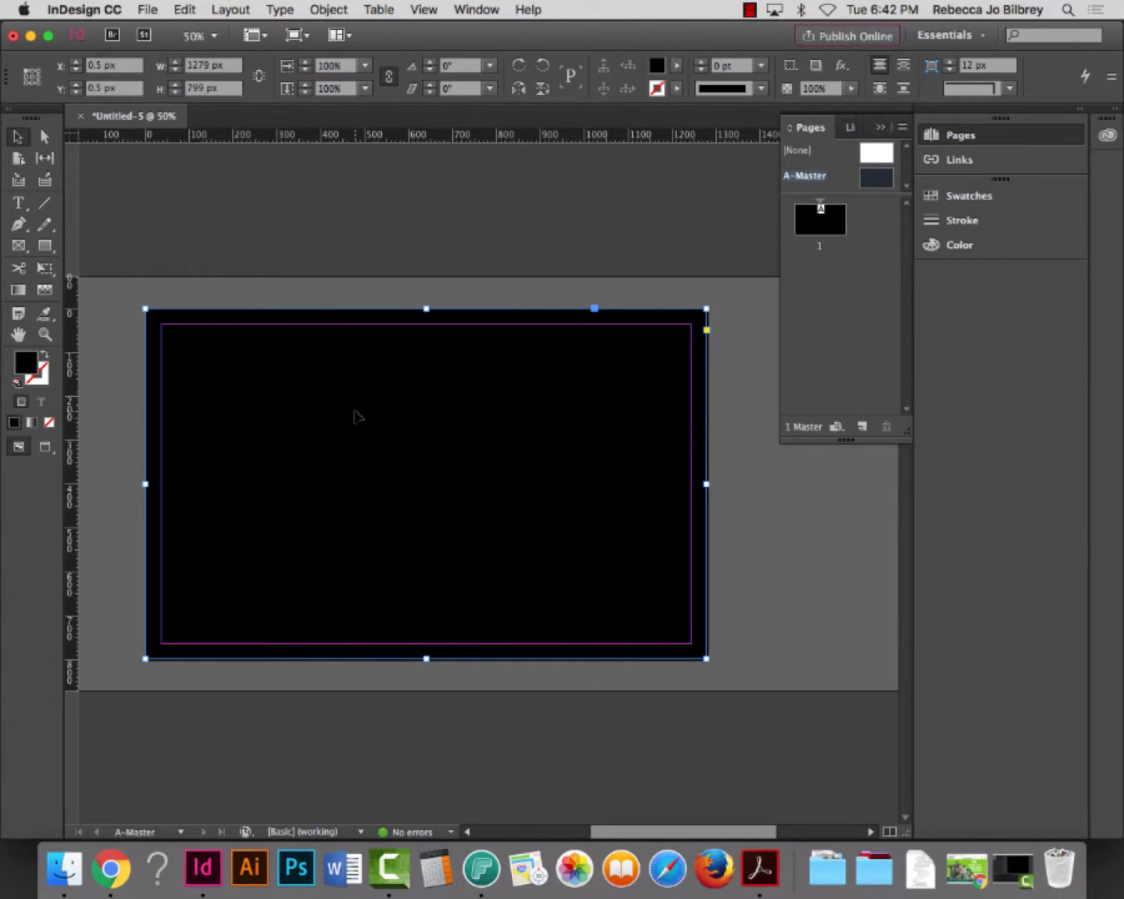
pyautogui.click(329, 9)
pyautogui.click(355, 141)
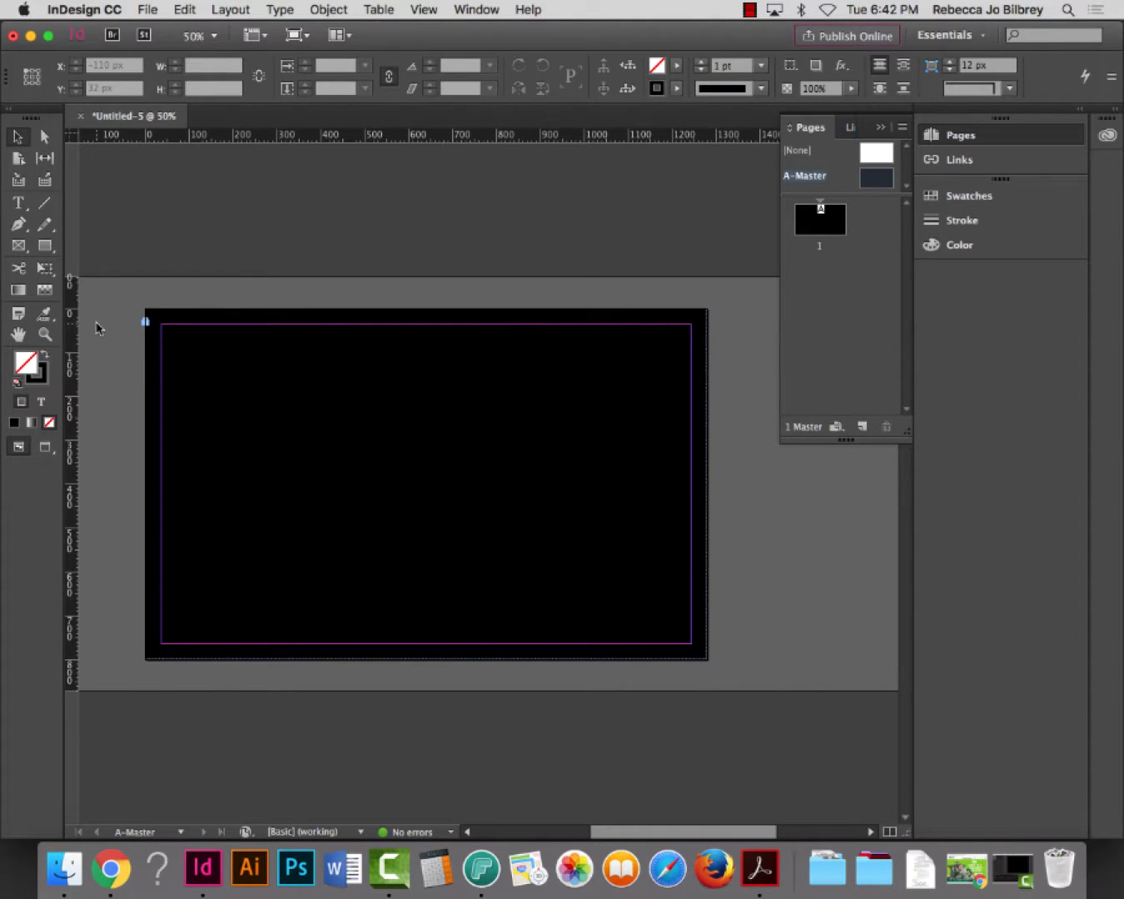
# Zoom in on the black page's lower-right corner and make the program window shorter
pyautogui.click(45, 334)
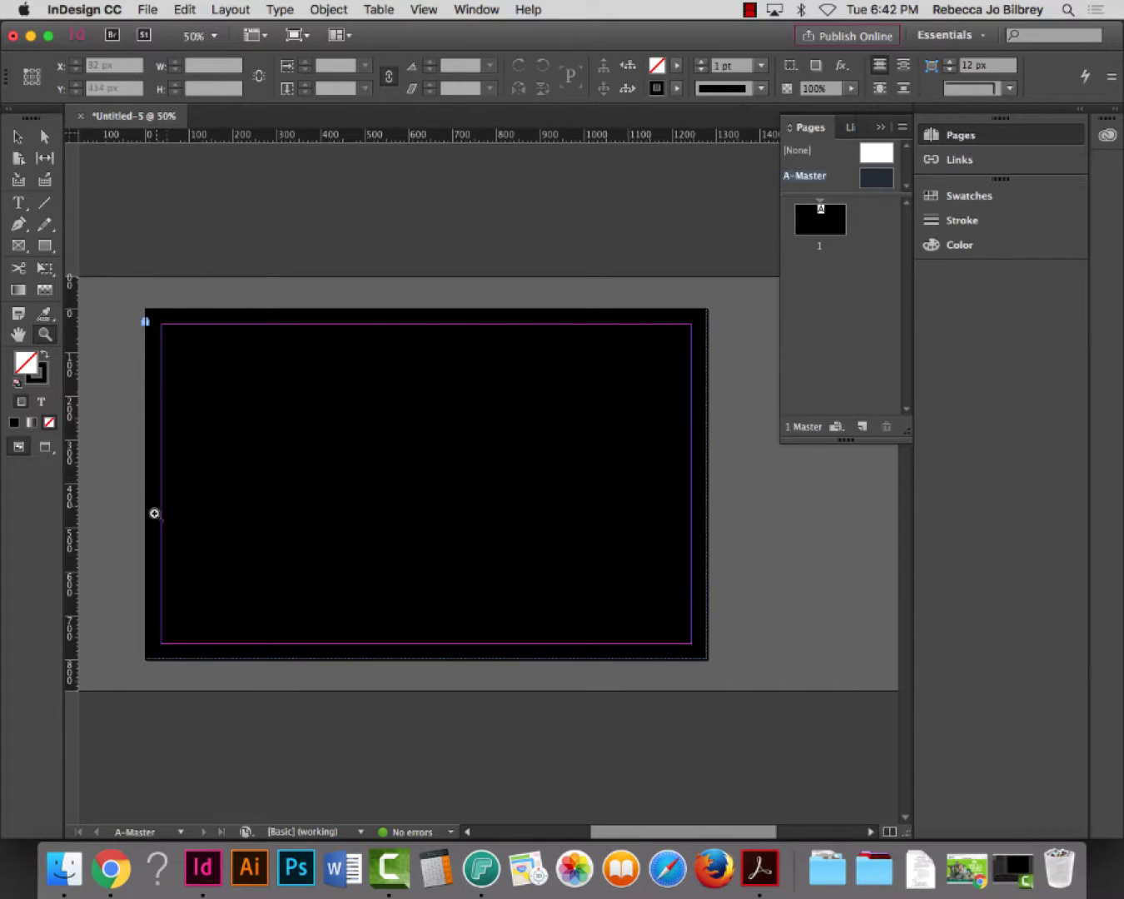
pyautogui.moveTo(126, 563); pyautogui.dragTo(781, 704)
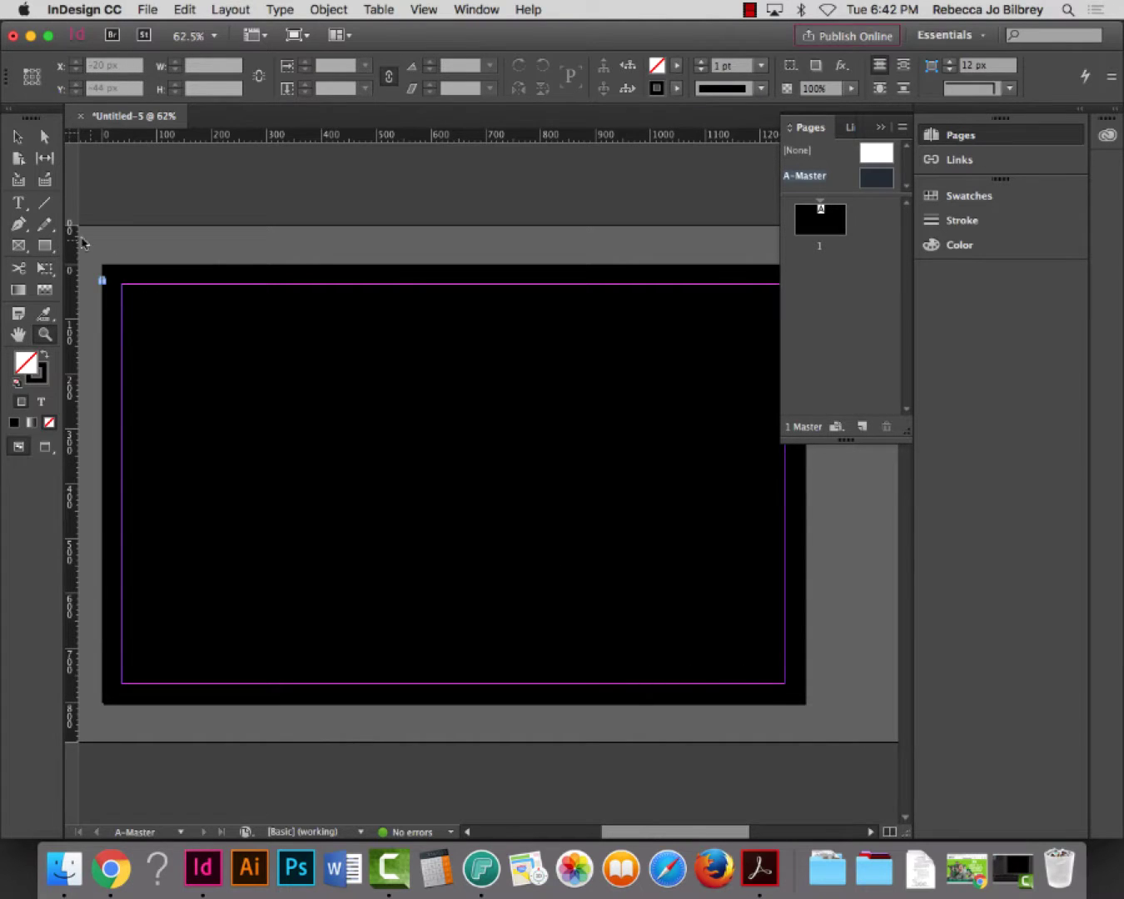
pyautogui.click(18, 202)
pyautogui.click(45, 333)
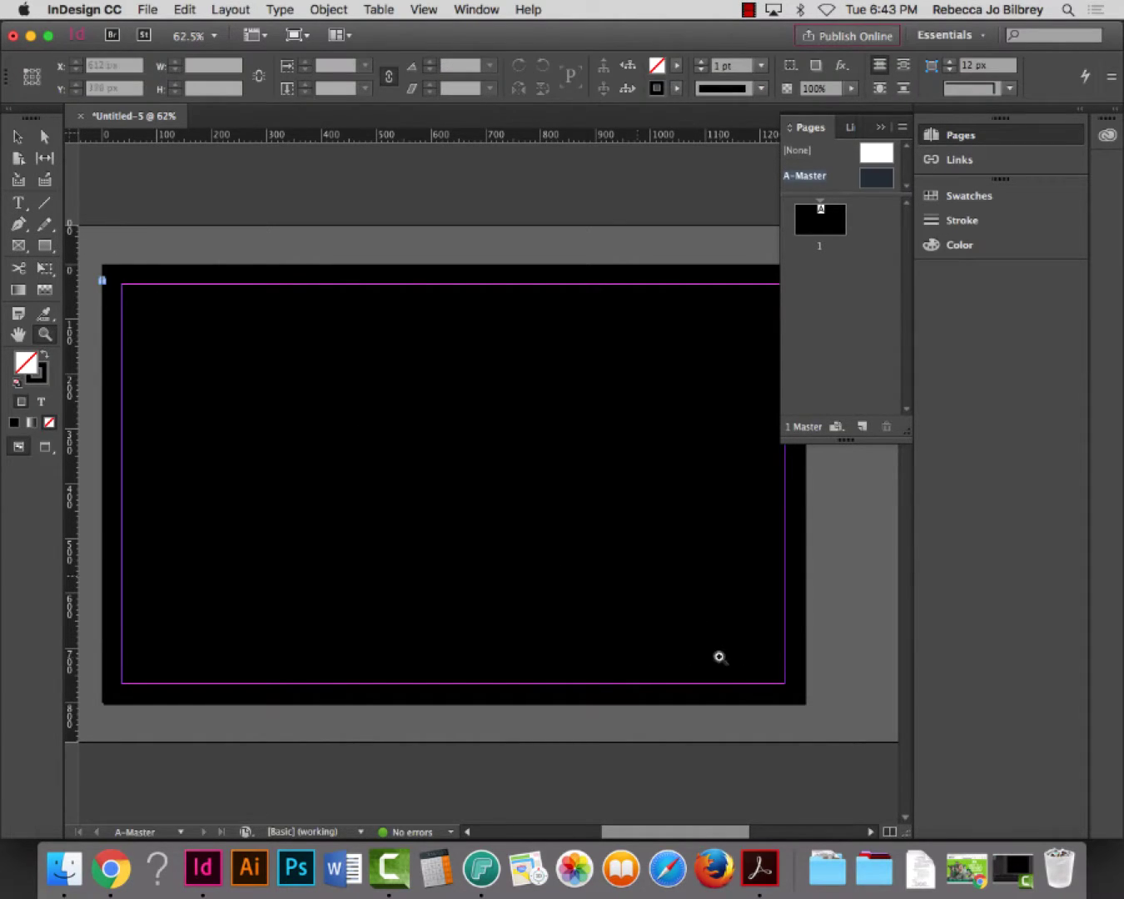
pyautogui.moveTo(467, 527); pyautogui.dragTo(870, 754)
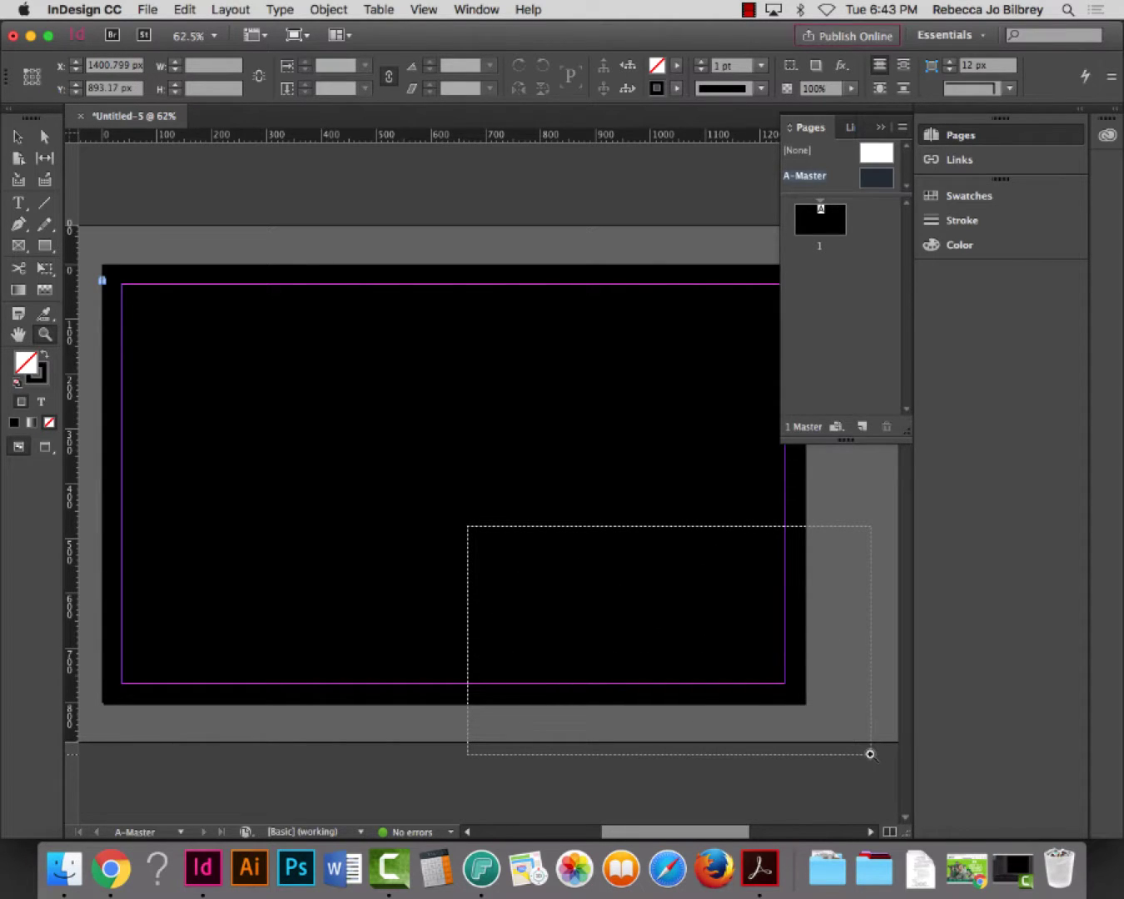
pyautogui.moveTo(870, 755); pyautogui.dragTo(871, 755)
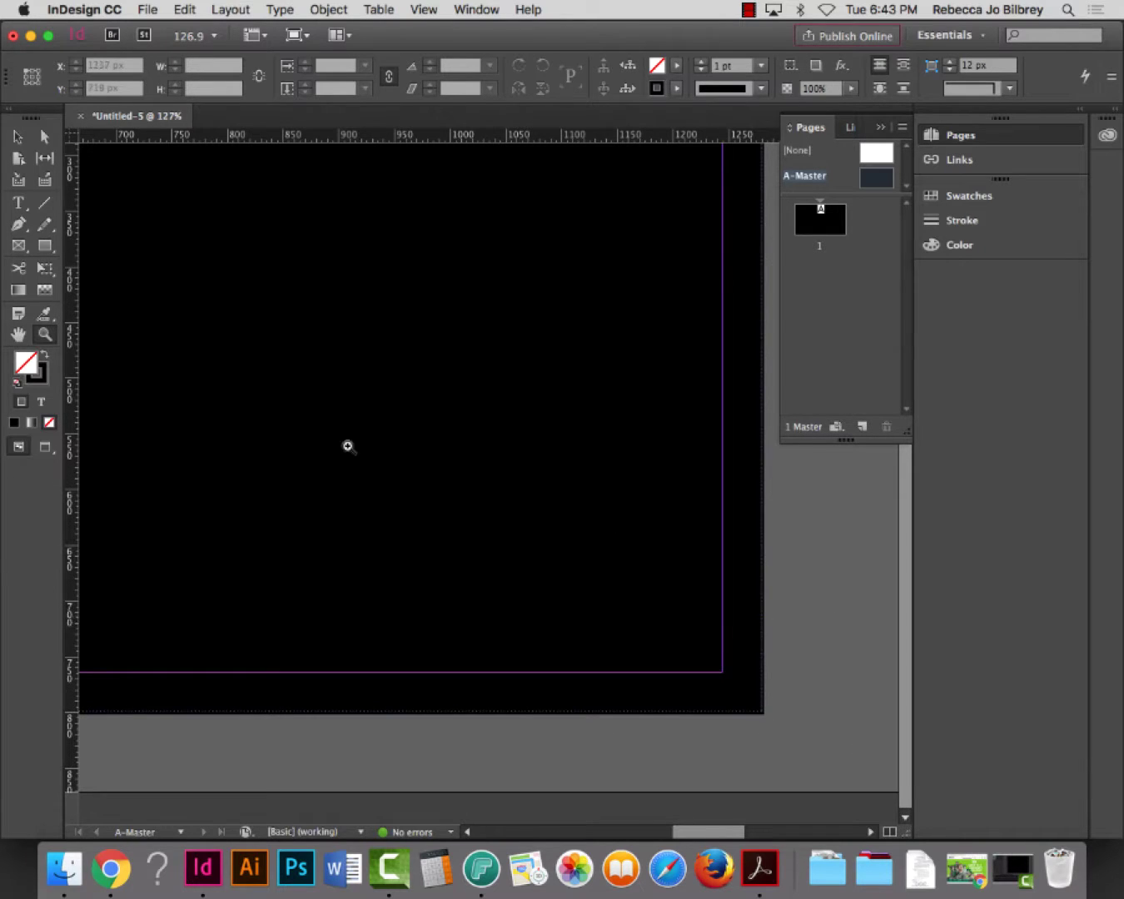
pyautogui.click(906, 820)
pyautogui.moveTo(905, 823); pyautogui.dragTo(898, 618)
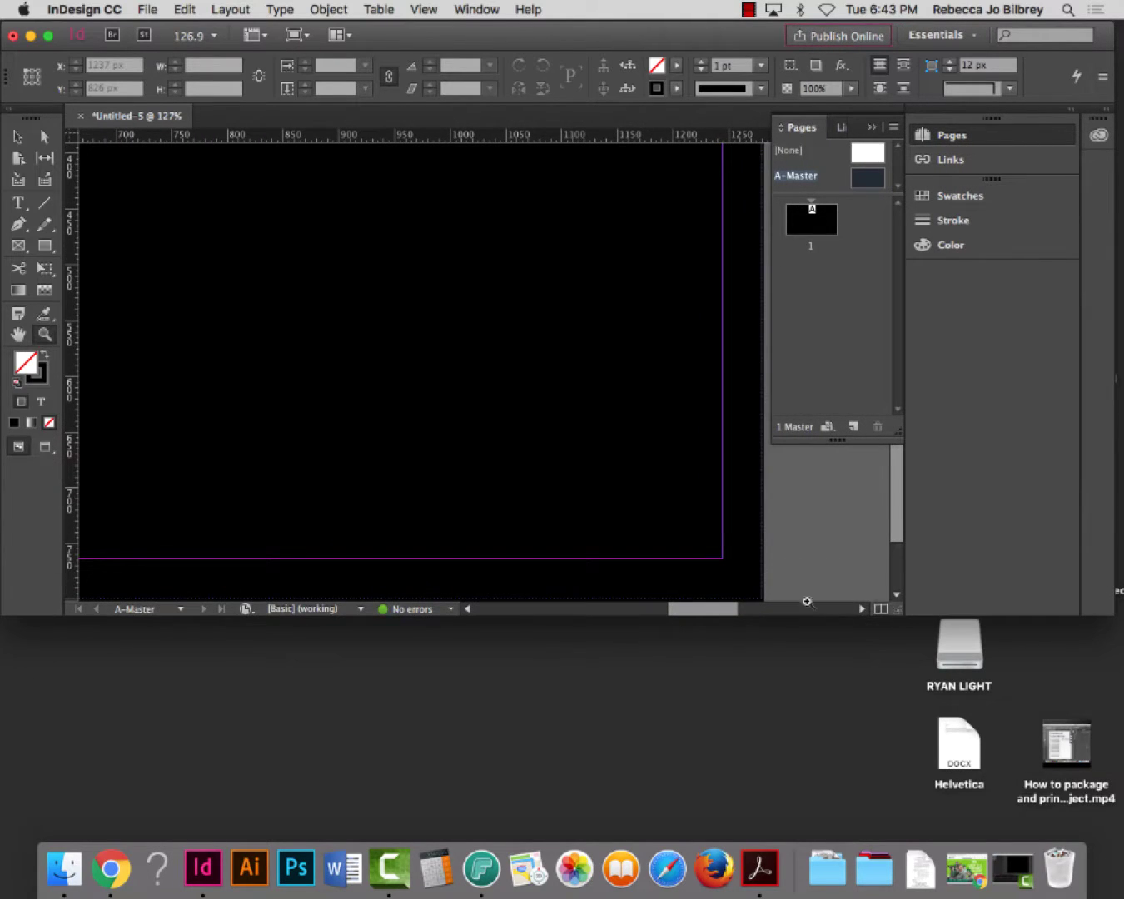
# Draw a text frame near the master's lower right with its text fill set to [Paper]
pyautogui.click(29, 210)
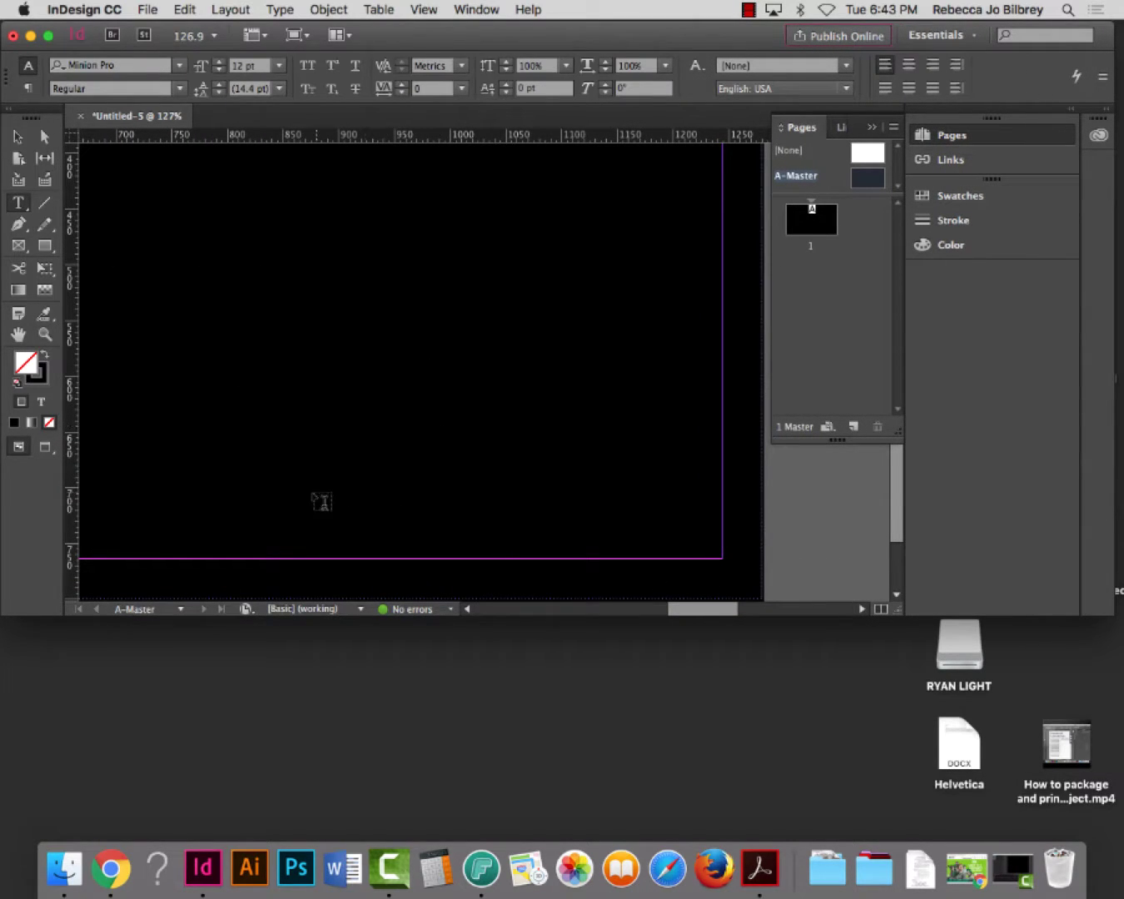
pyautogui.moveTo(327, 483); pyautogui.dragTo(722, 559)
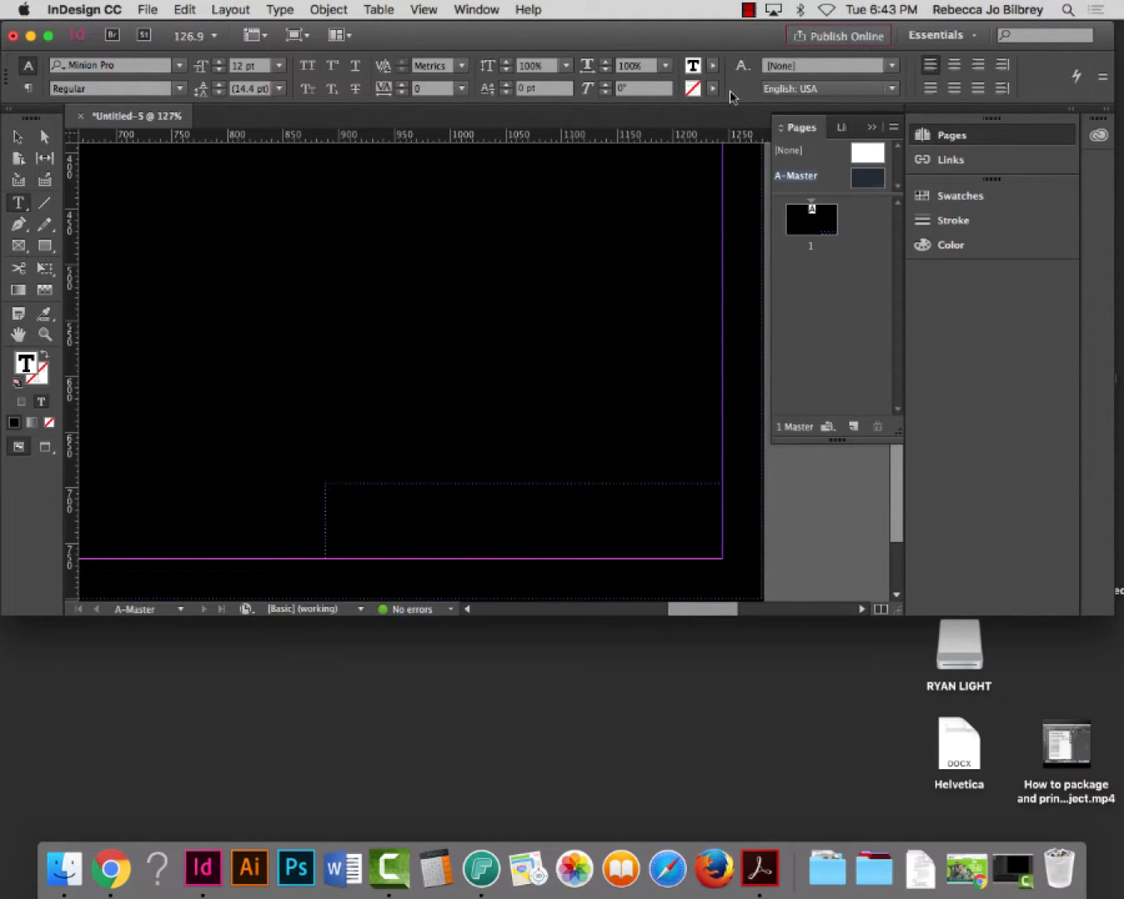
pyautogui.click(714, 68)
pyautogui.click(714, 68)
pyautogui.click(712, 65)
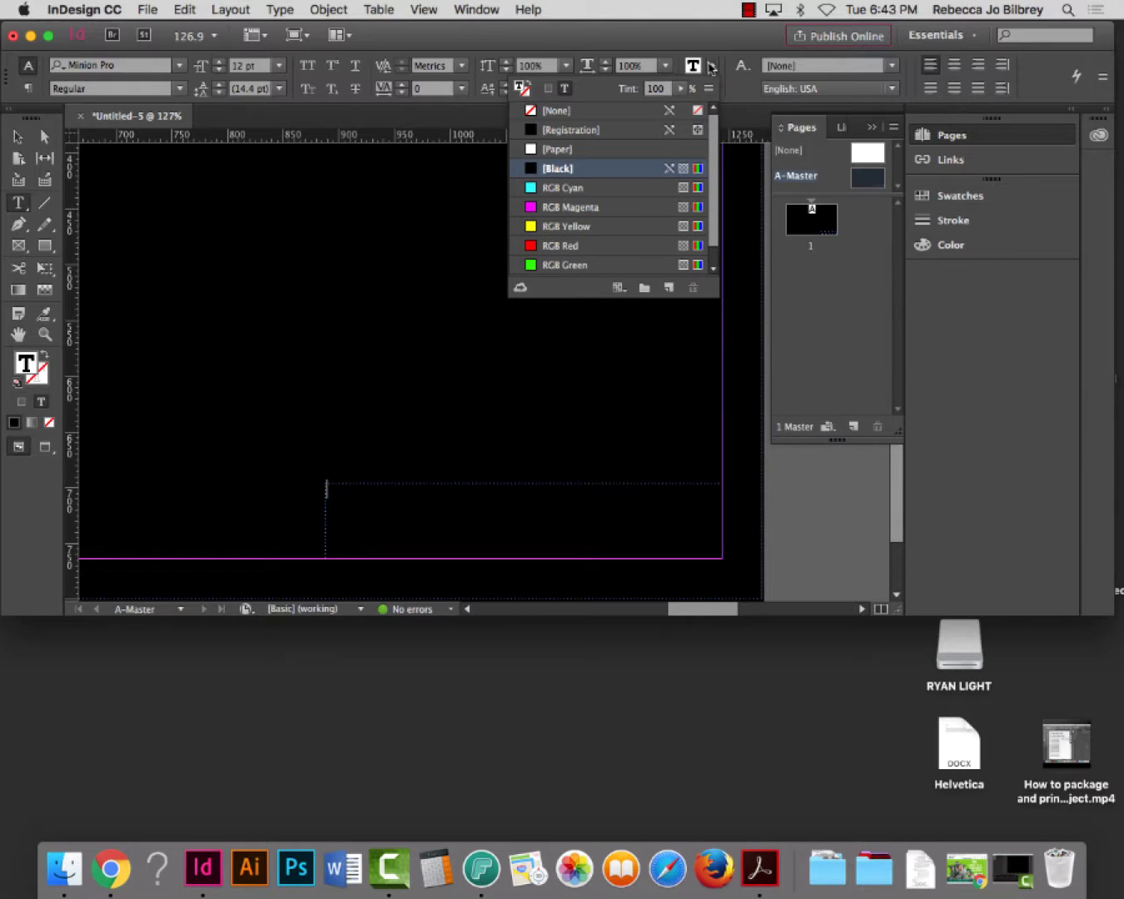
pyautogui.click(707, 67)
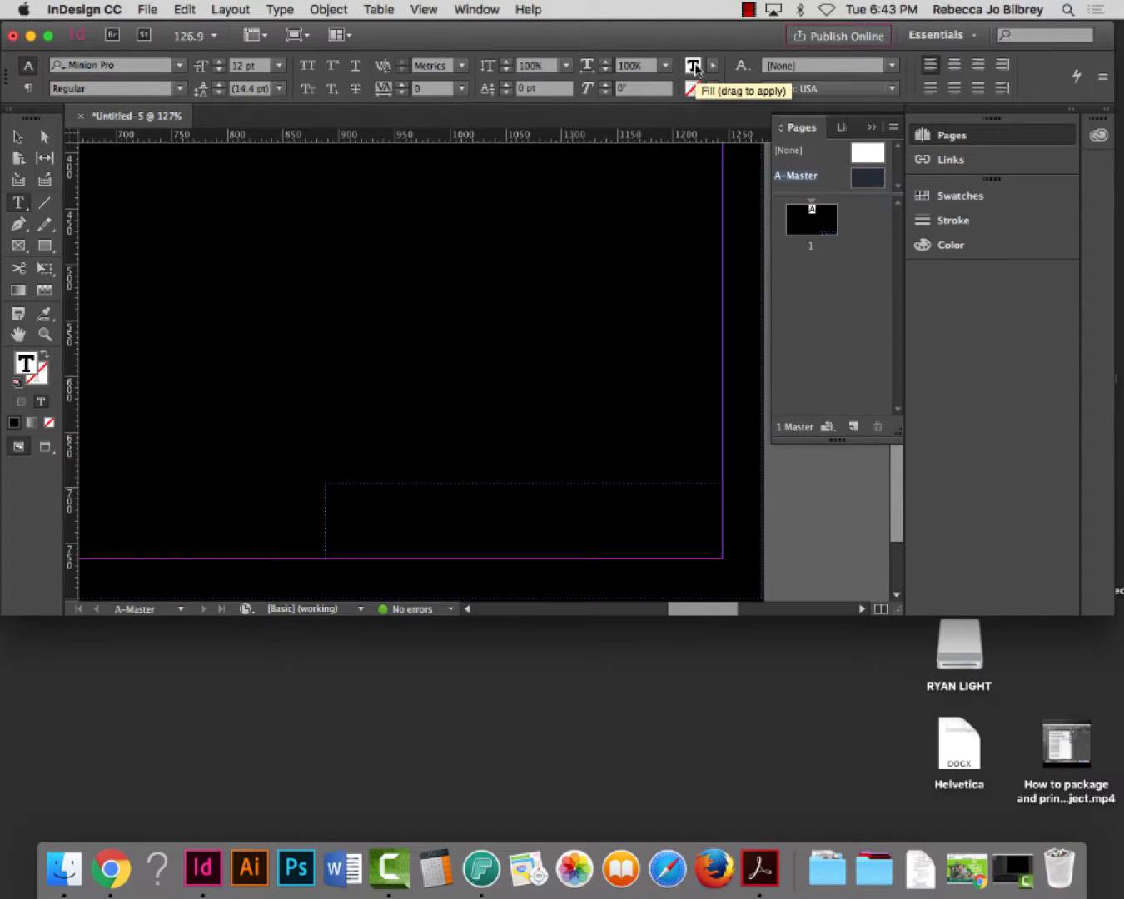
pyautogui.click(712, 66)
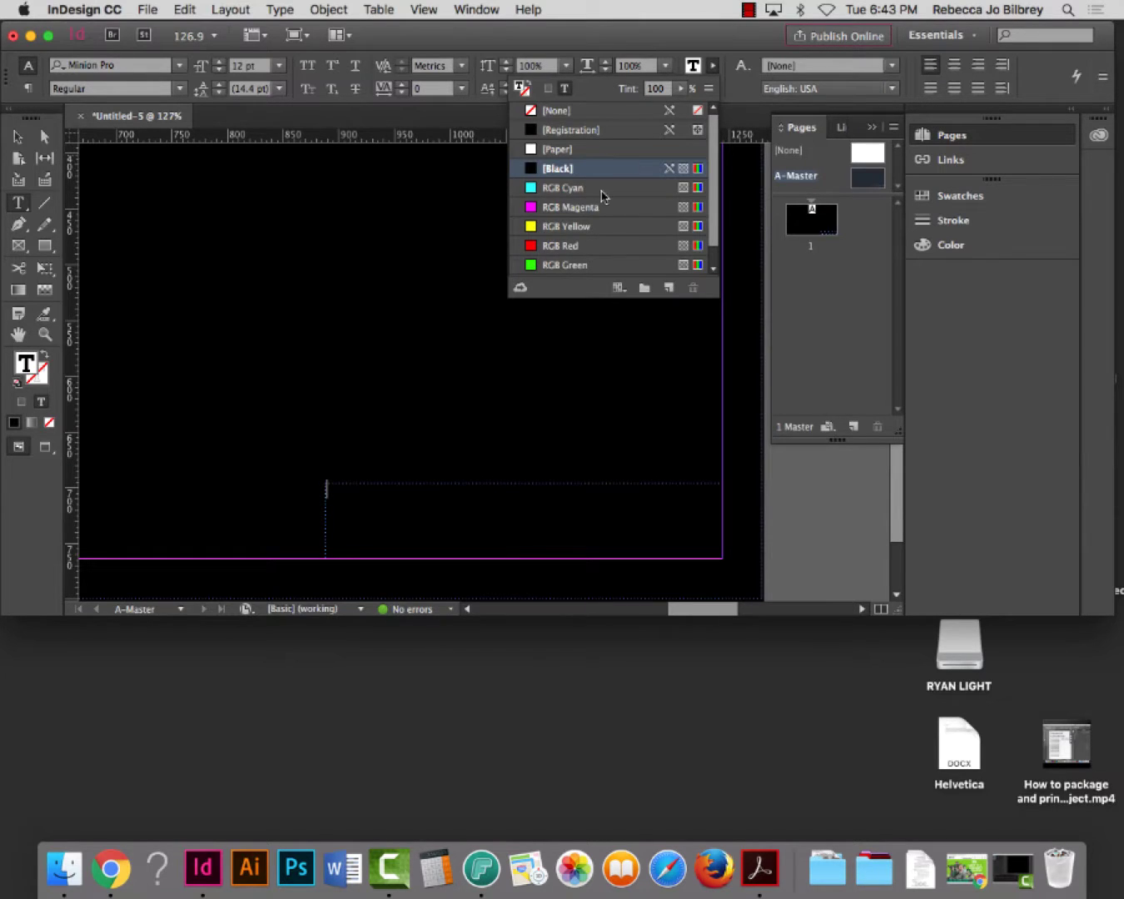
pyautogui.click(566, 150)
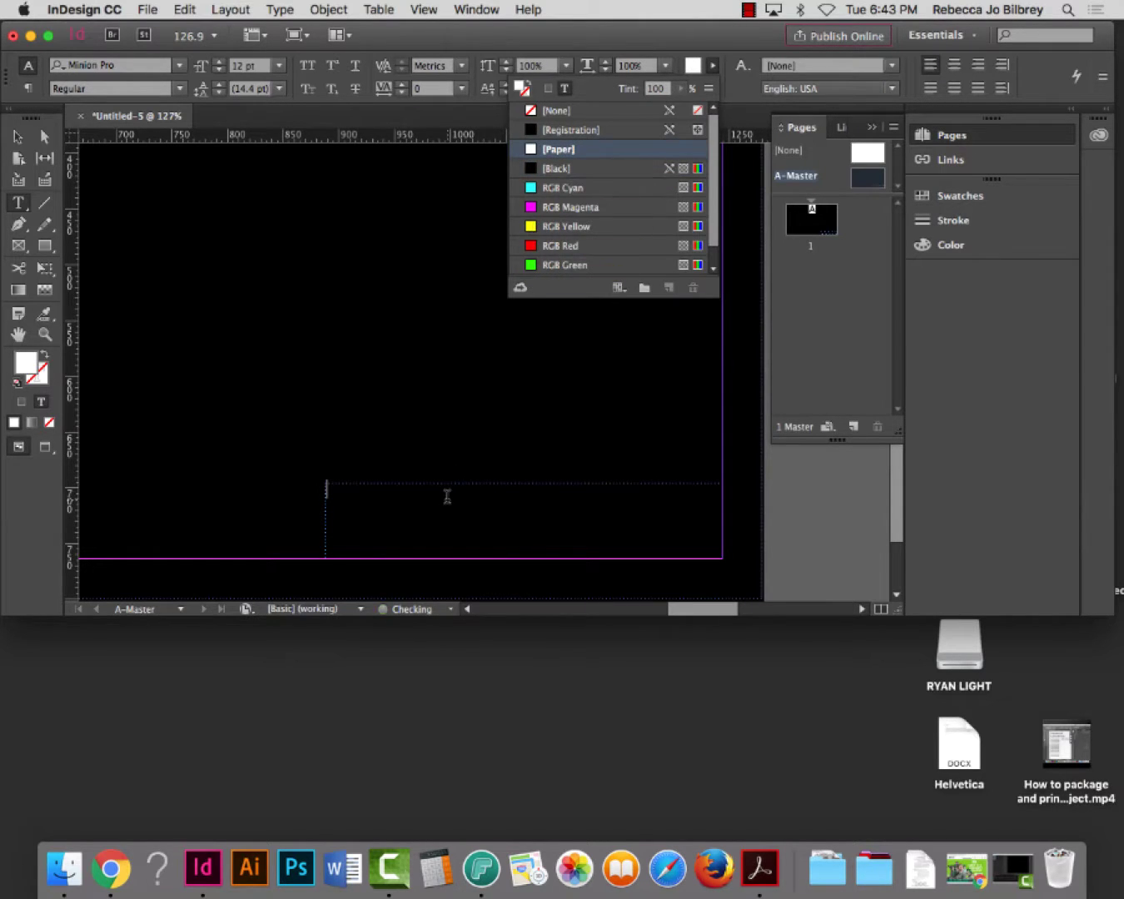
# Type the person's name into the frame and step its font size up and down toward 50 pt
pyautogui.click(518, 495)
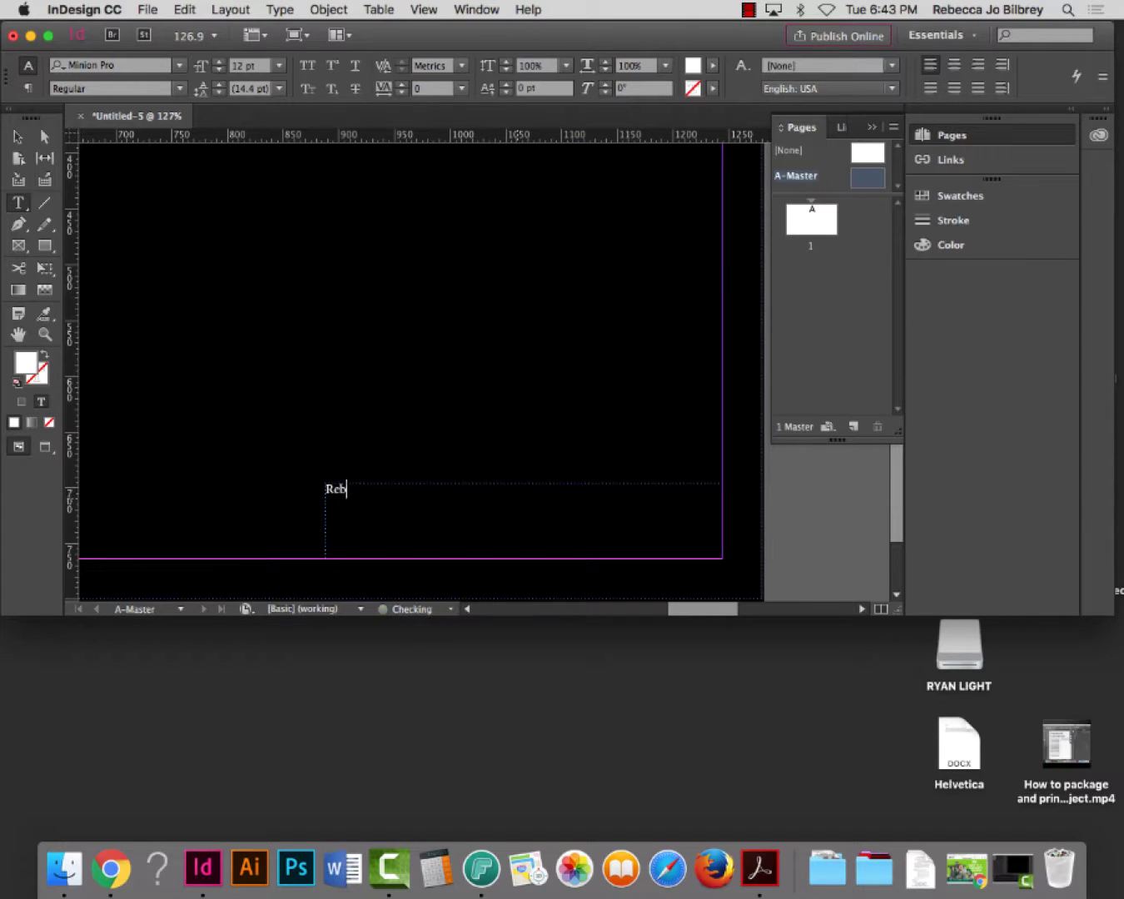
pyautogui.press('super+a')
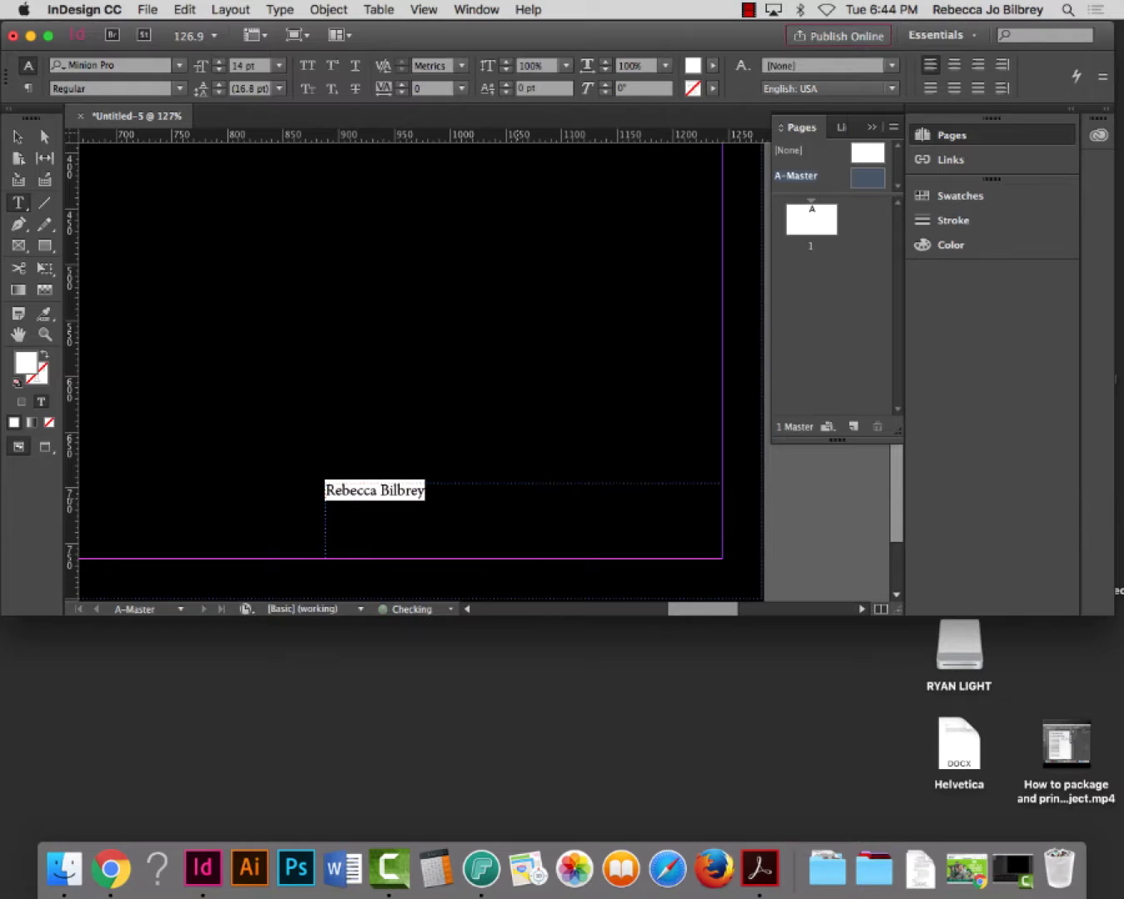
pyautogui.press('super+shift+period')
pyautogui.press('super+shift+period')
pyautogui.press('super+shift+period')
pyautogui.press('super+shift+period')
pyautogui.press('super+shift+period')
pyautogui.press('super+shift+period')
pyautogui.press('super+shift+period')
pyautogui.press('super+shift+period')
pyautogui.press('super+shift+period')
pyautogui.press('super+shift+period')
pyautogui.press('super+shift+period')
pyautogui.press('super+shift+period')
pyautogui.press('super+shift+period')
pyautogui.press('super+shift+period')
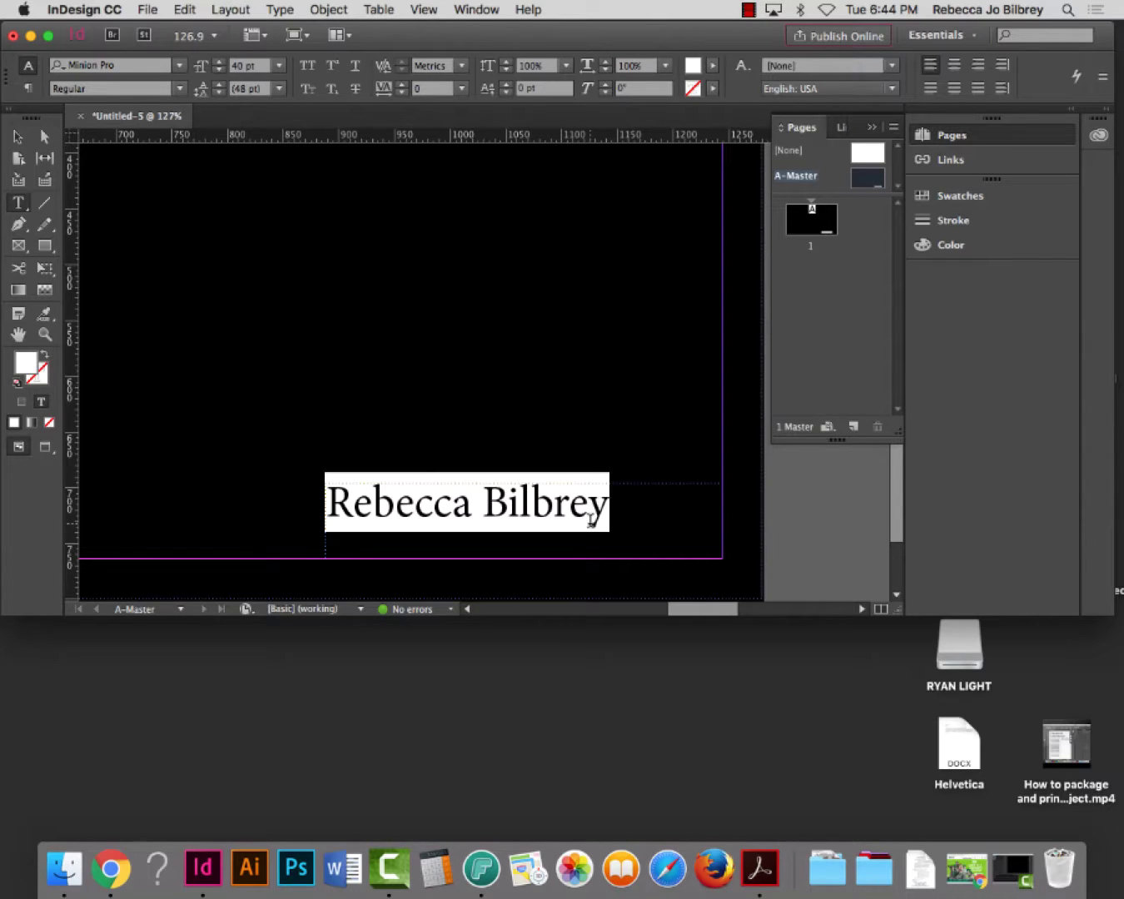
pyautogui.tripleClick(577, 518)
pyautogui.press('super')
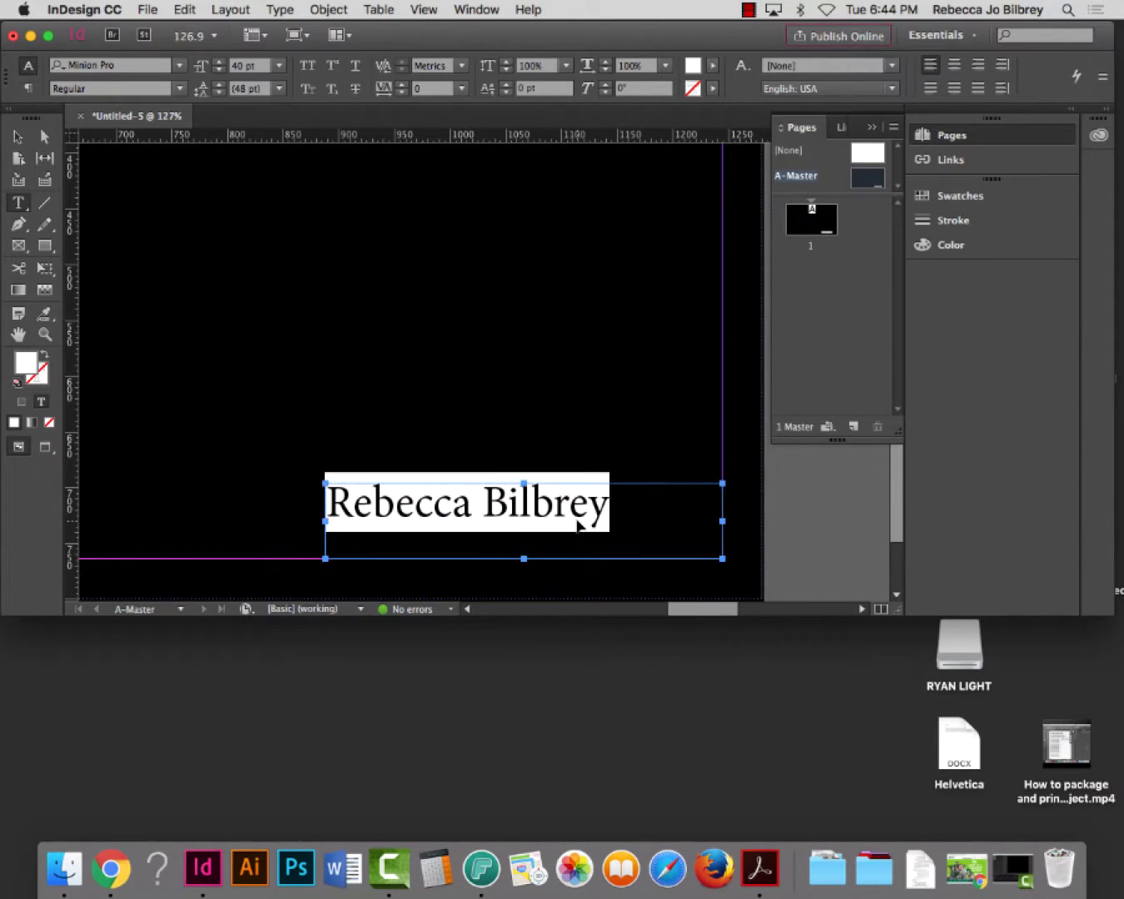
pyautogui.press('super+shift+period')
pyautogui.press('super+shift+period')
pyautogui.press('super+shift+period')
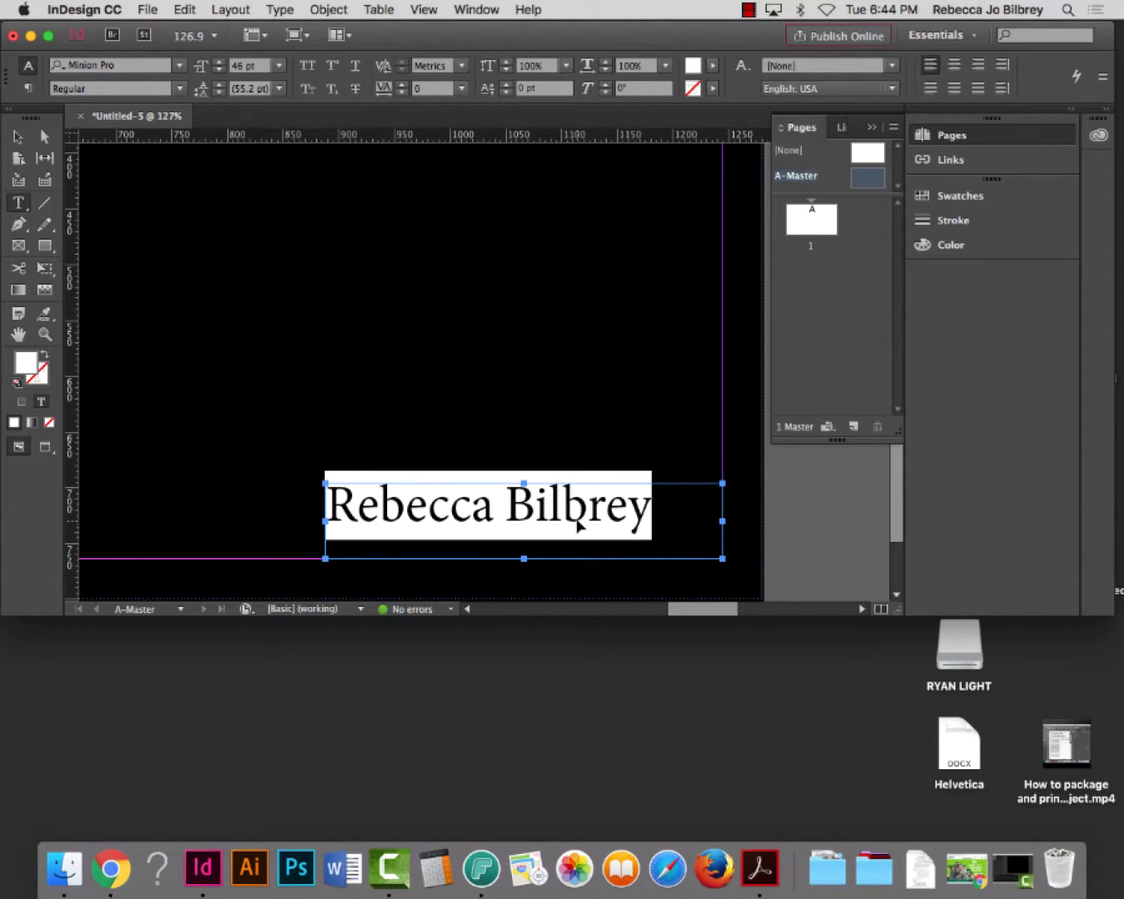
pyautogui.press('super+shift+comma')
pyautogui.press('super+shift+comma')
pyautogui.press('super+shift+comma')
pyautogui.press('super+shift+comma')
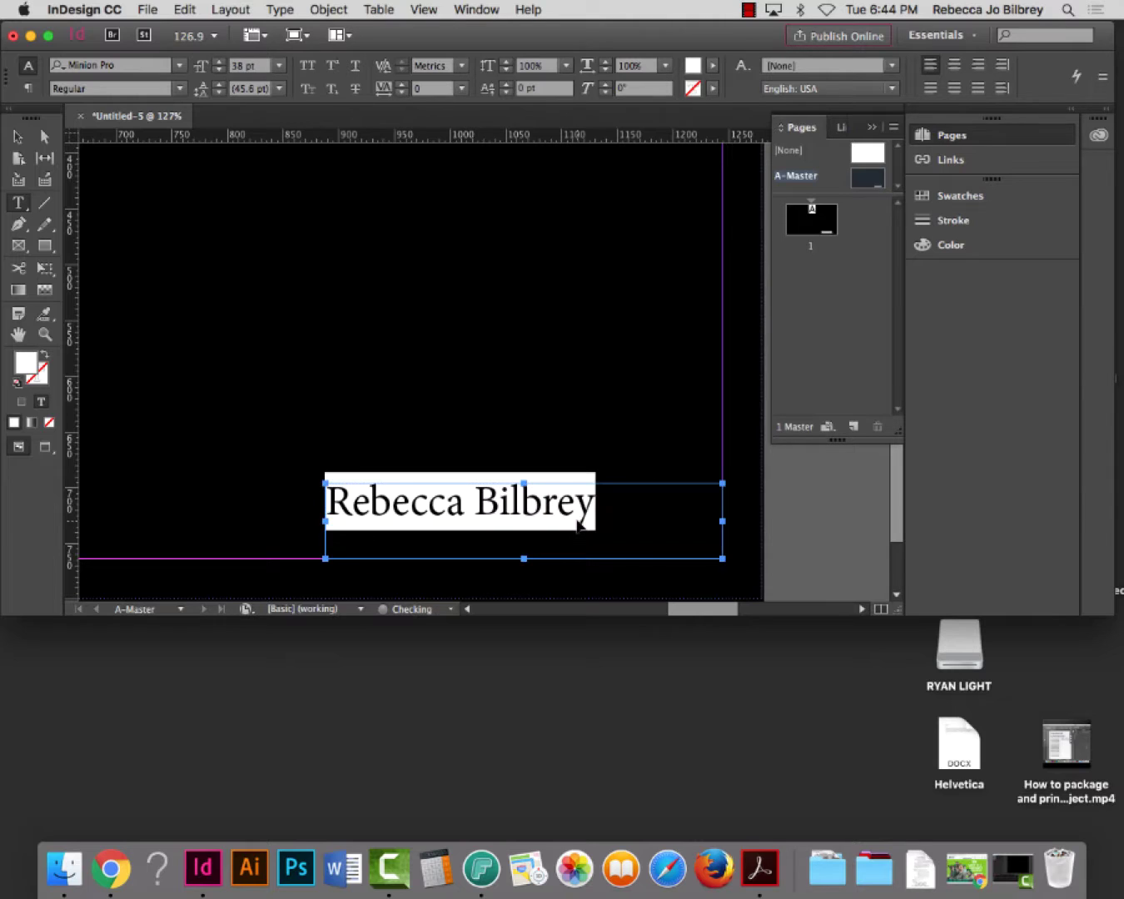
pyautogui.press('super+shift+period')
pyautogui.press('super+shift+period')
pyautogui.press('super+shift+period')
pyautogui.press('super+shift+period')
pyautogui.press('super+shift+period')
pyautogui.press('super+shift+period')
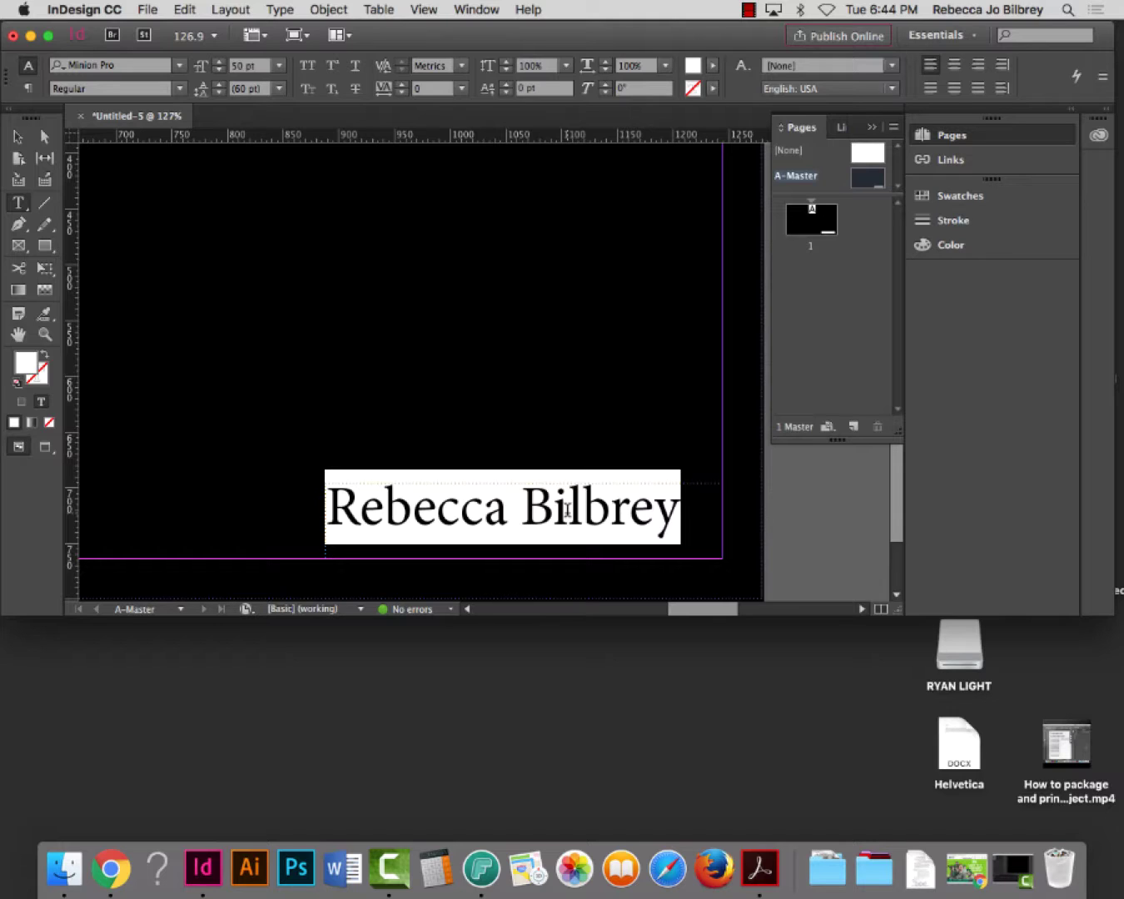
# Search the font menu for a Century Gothic typeface, then apply Helvetica Neue to the name
pyautogui.click(100, 65)
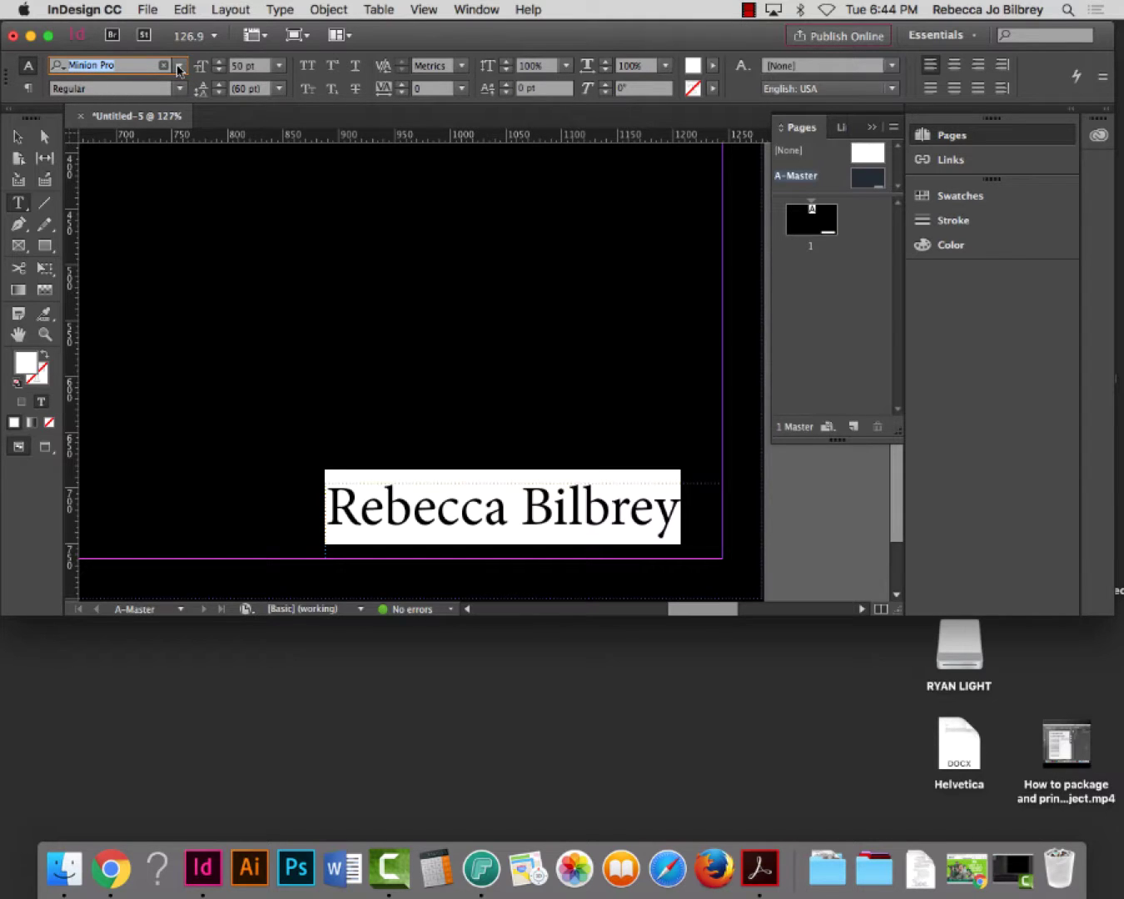
pyautogui.write('centu')
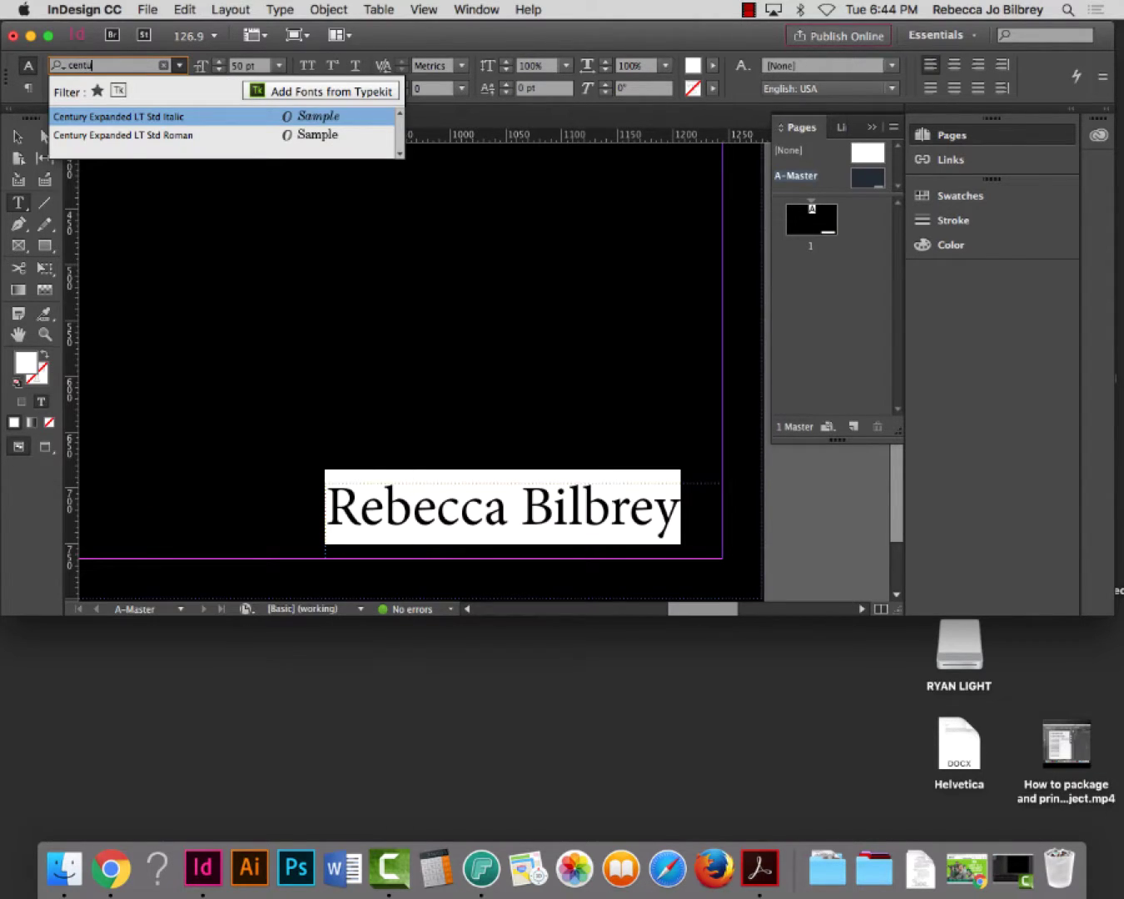
pyautogui.write('ra')
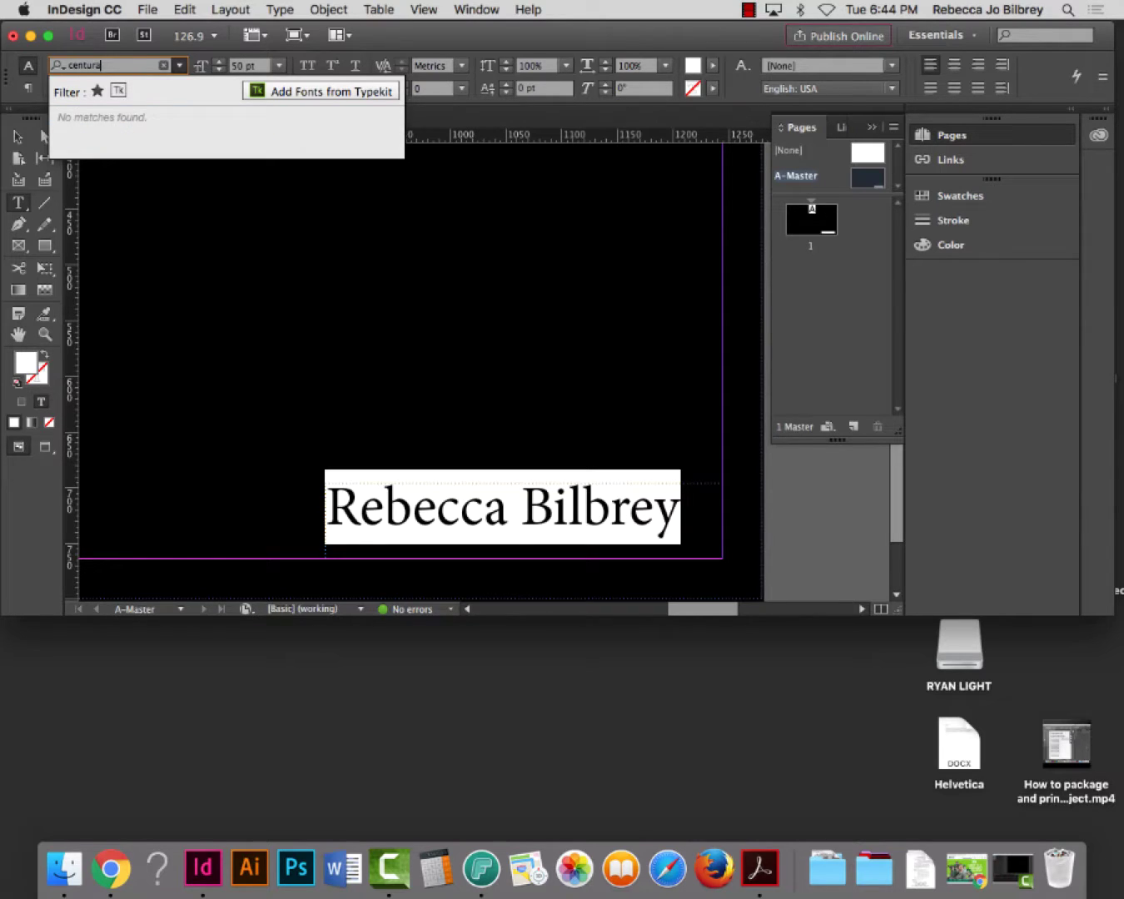
pyautogui.press('BackSpace')
pyautogui.write('y goth')
pyautogui.press('Escape')
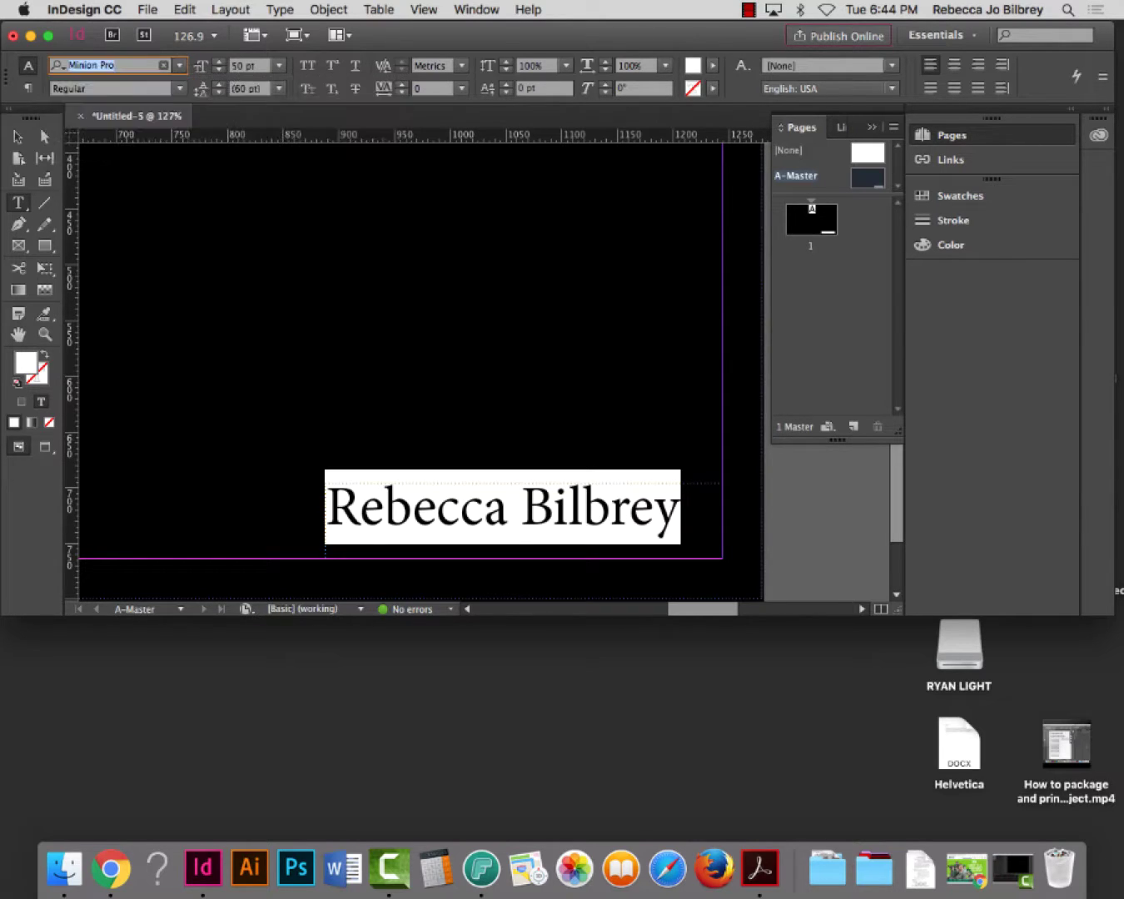
pyautogui.click(180, 66)
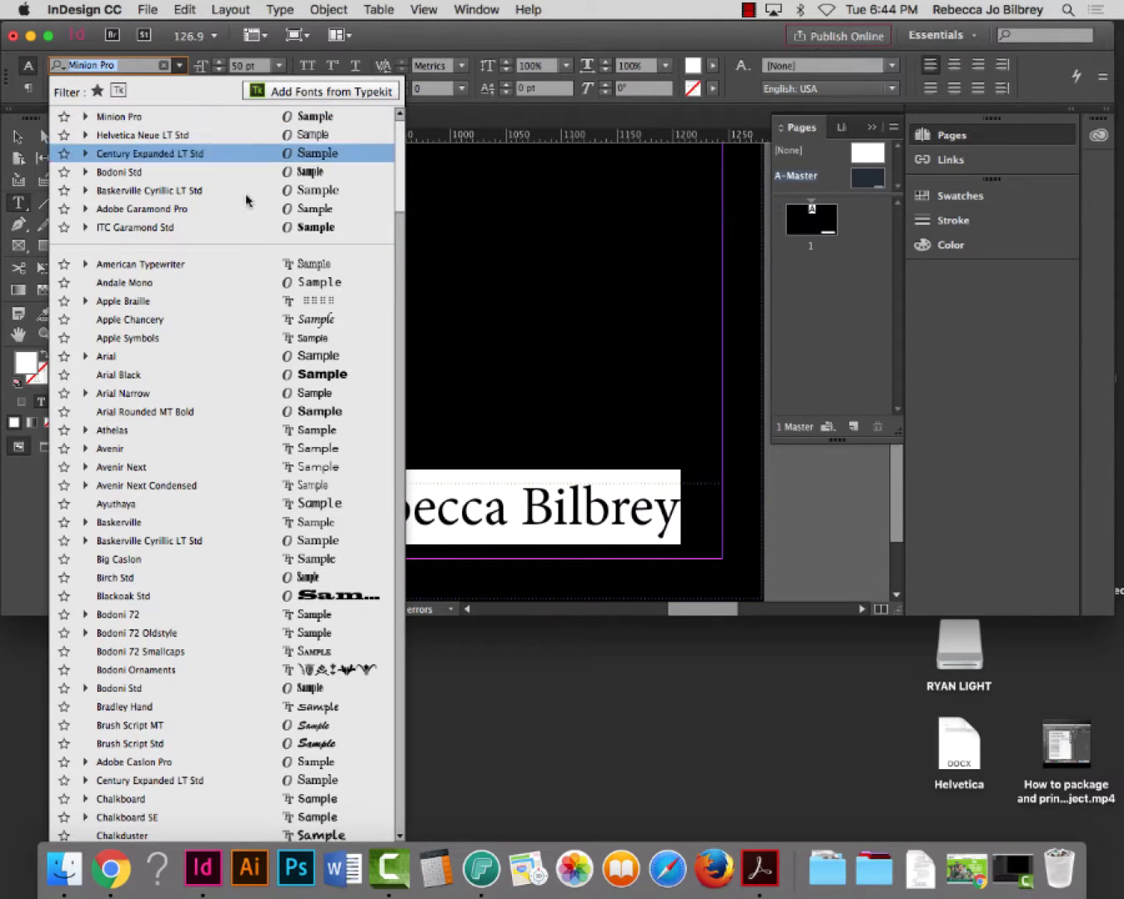
pyautogui.moveTo(399, 173); pyautogui.dragTo(398, 249)
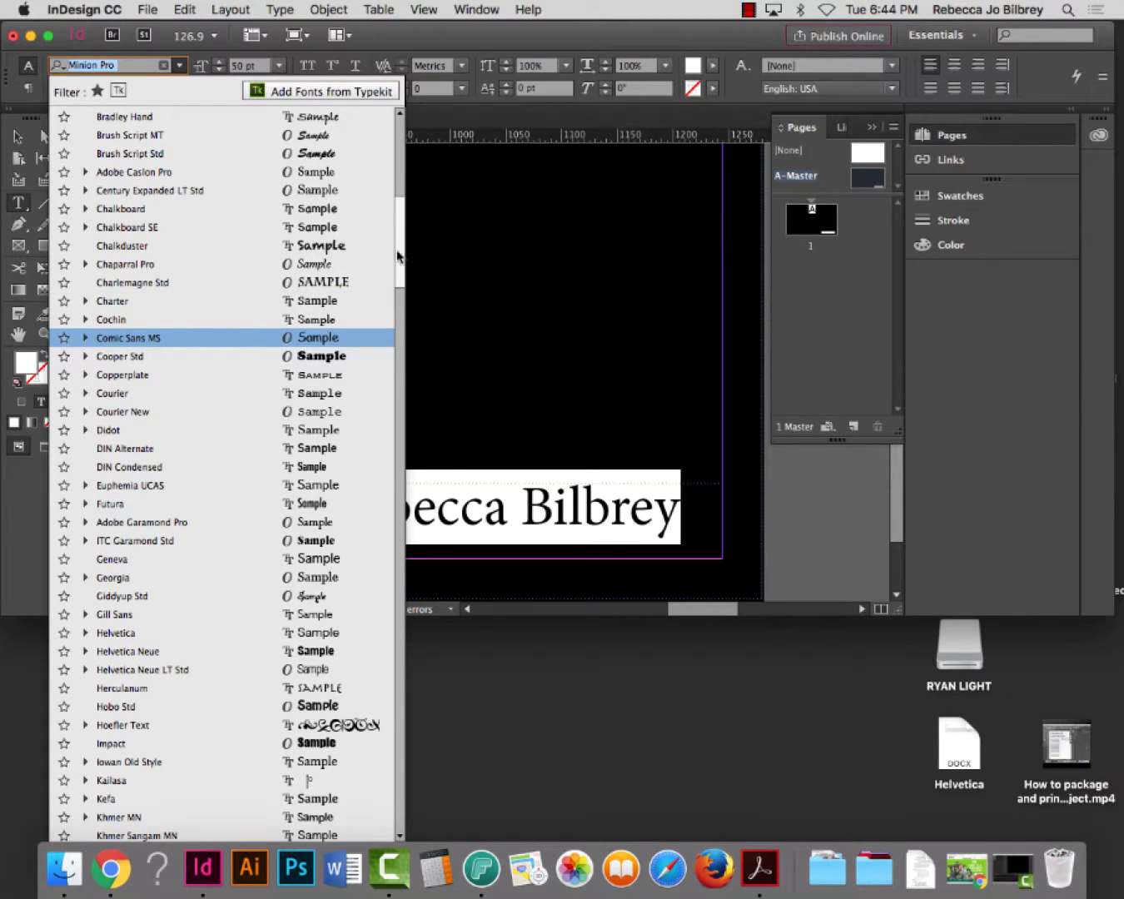
pyautogui.moveTo(398, 266); pyautogui.dragTo(395, 280)
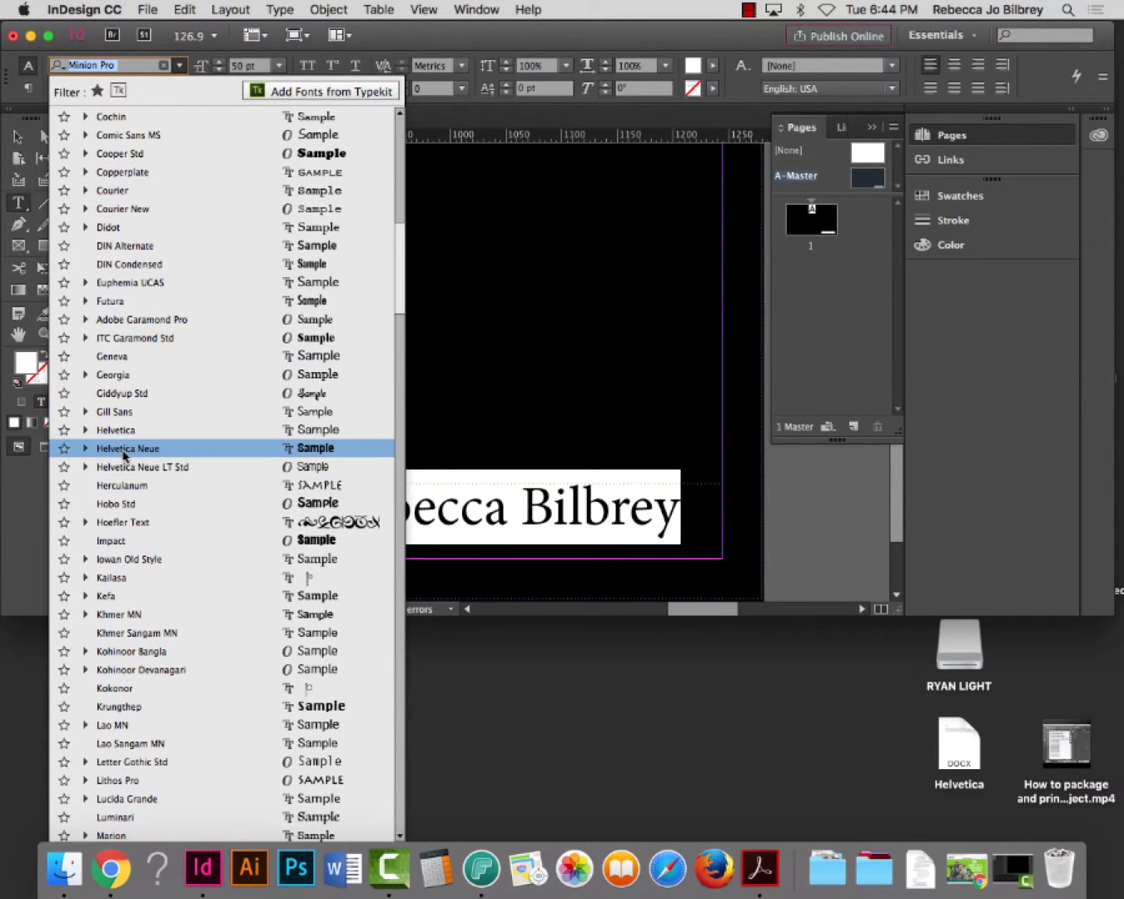
pyautogui.click(108, 450)
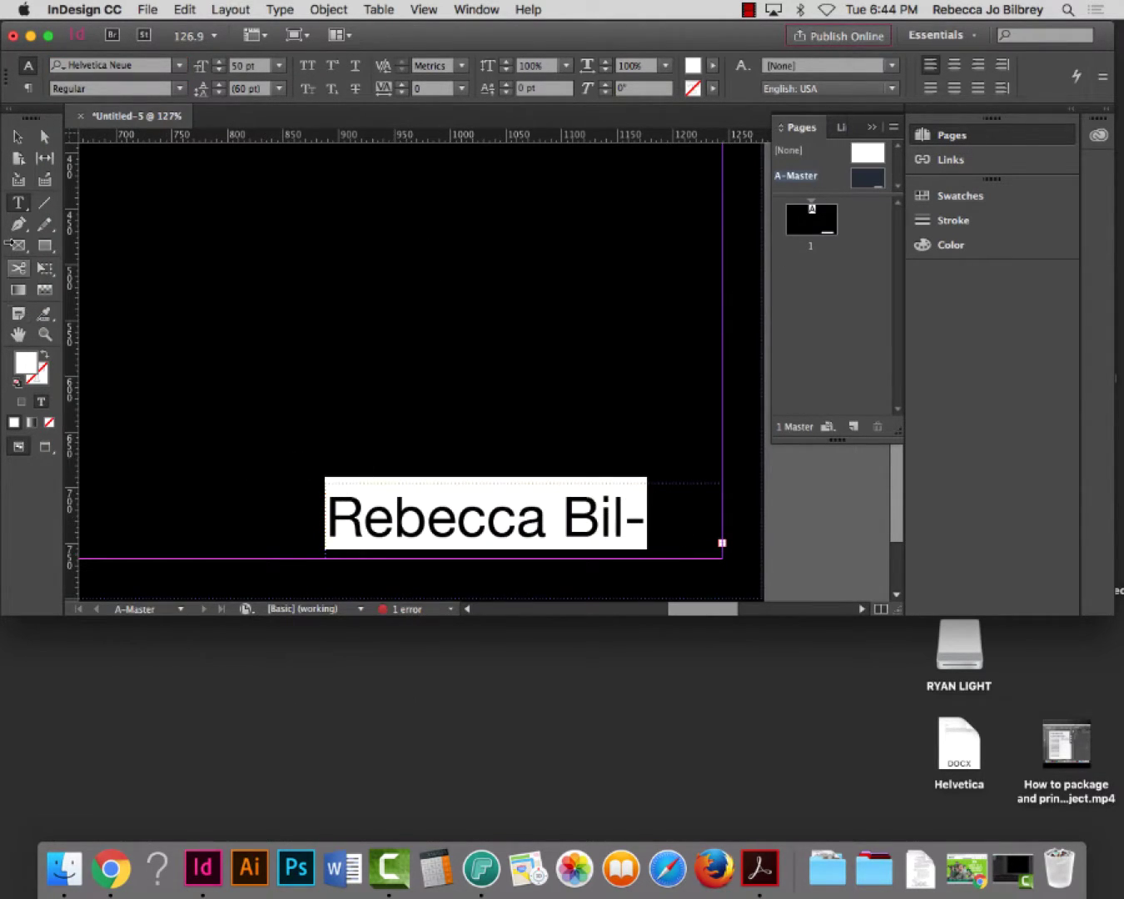
# Set the name to the Condensed Bold style at 54 pt and leave text editing
pyautogui.press('super+shift+comma')
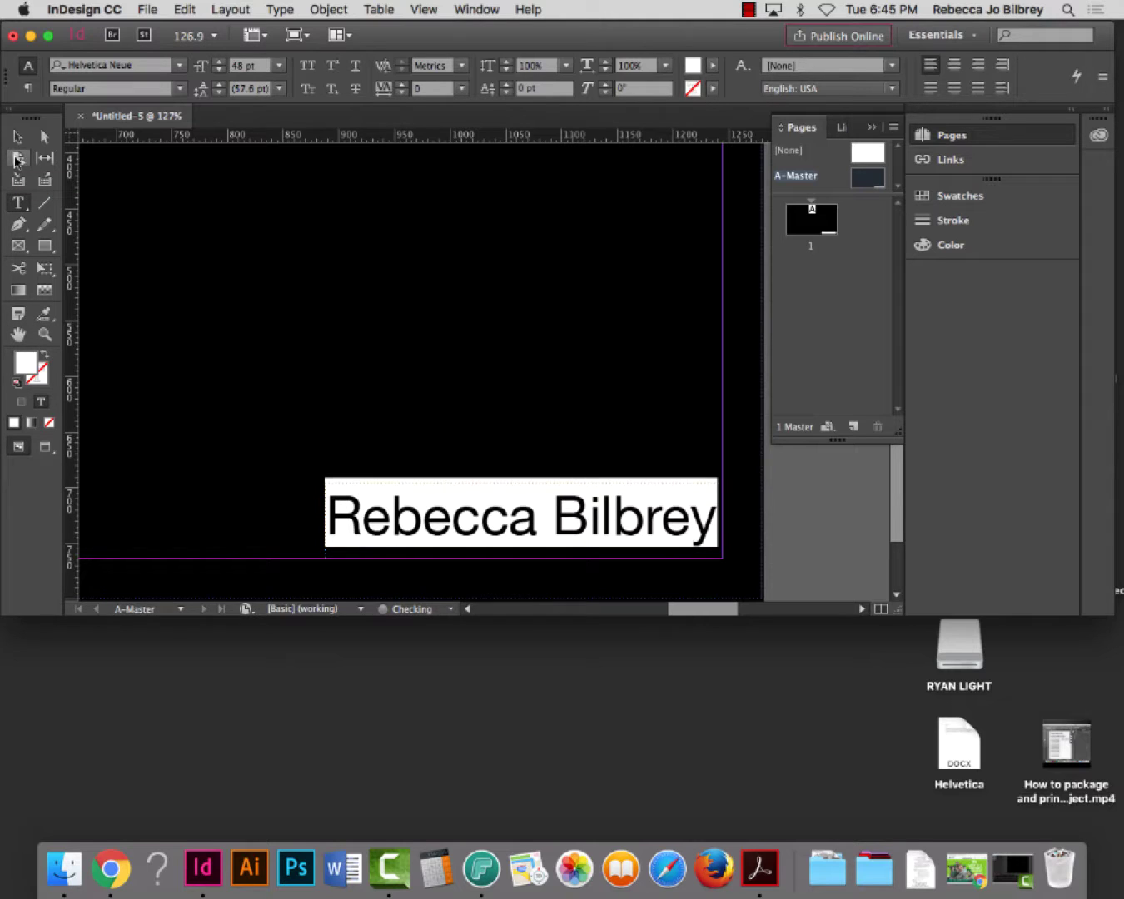
pyautogui.click(179, 89)
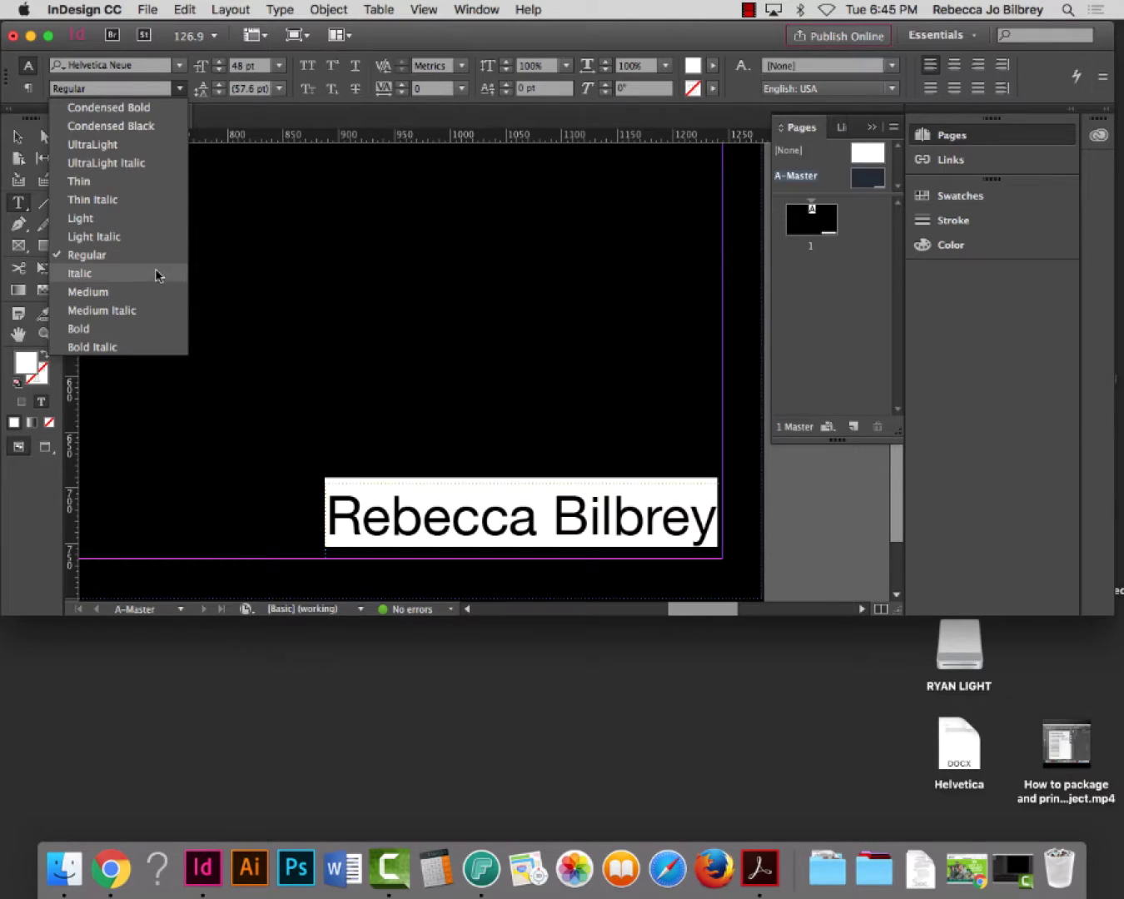
pyautogui.click(131, 109)
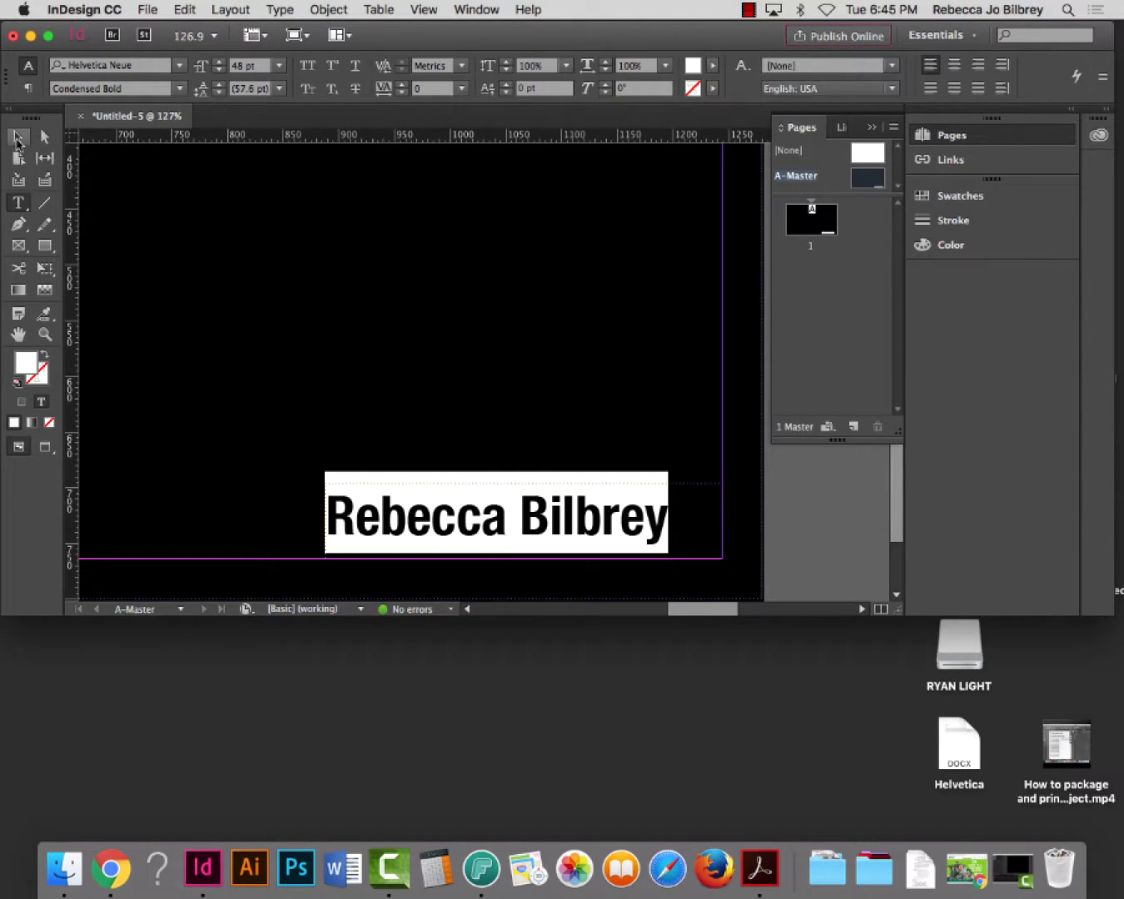
pyautogui.press('super+shift+period')
pyautogui.press('super+shift+period')
pyautogui.press('super+shift+period')
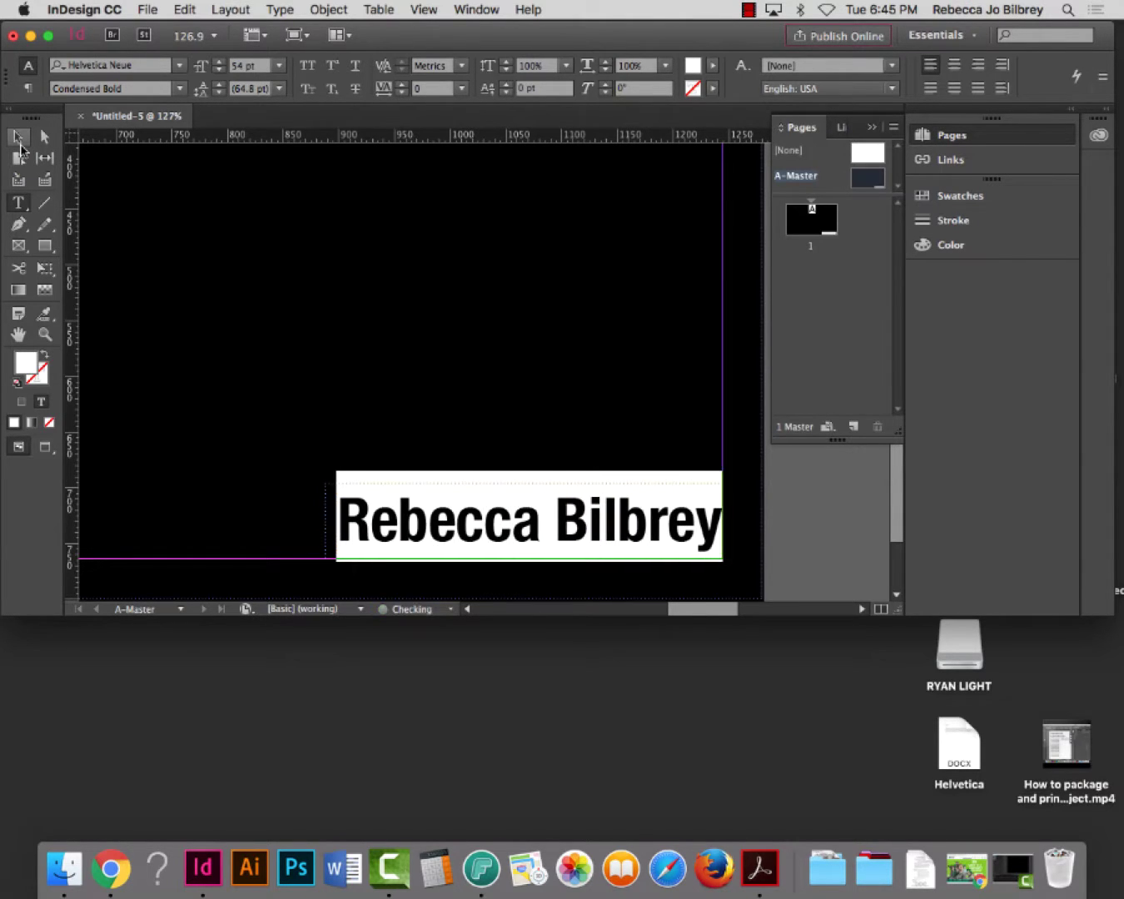
pyautogui.click(18, 136)
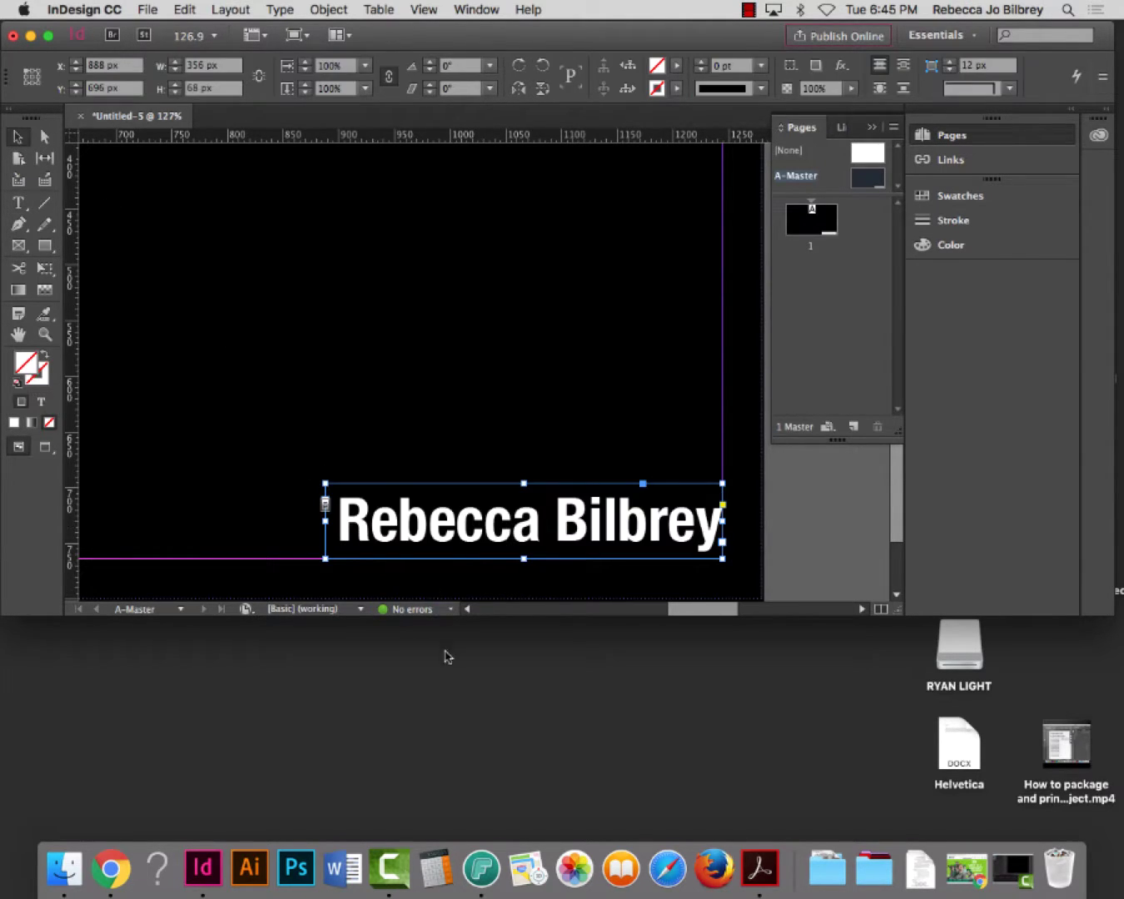
# Fit the whole black page in view with Cmd+0, deselect the name, and enlarge the document window
pyautogui.click(442, 681)
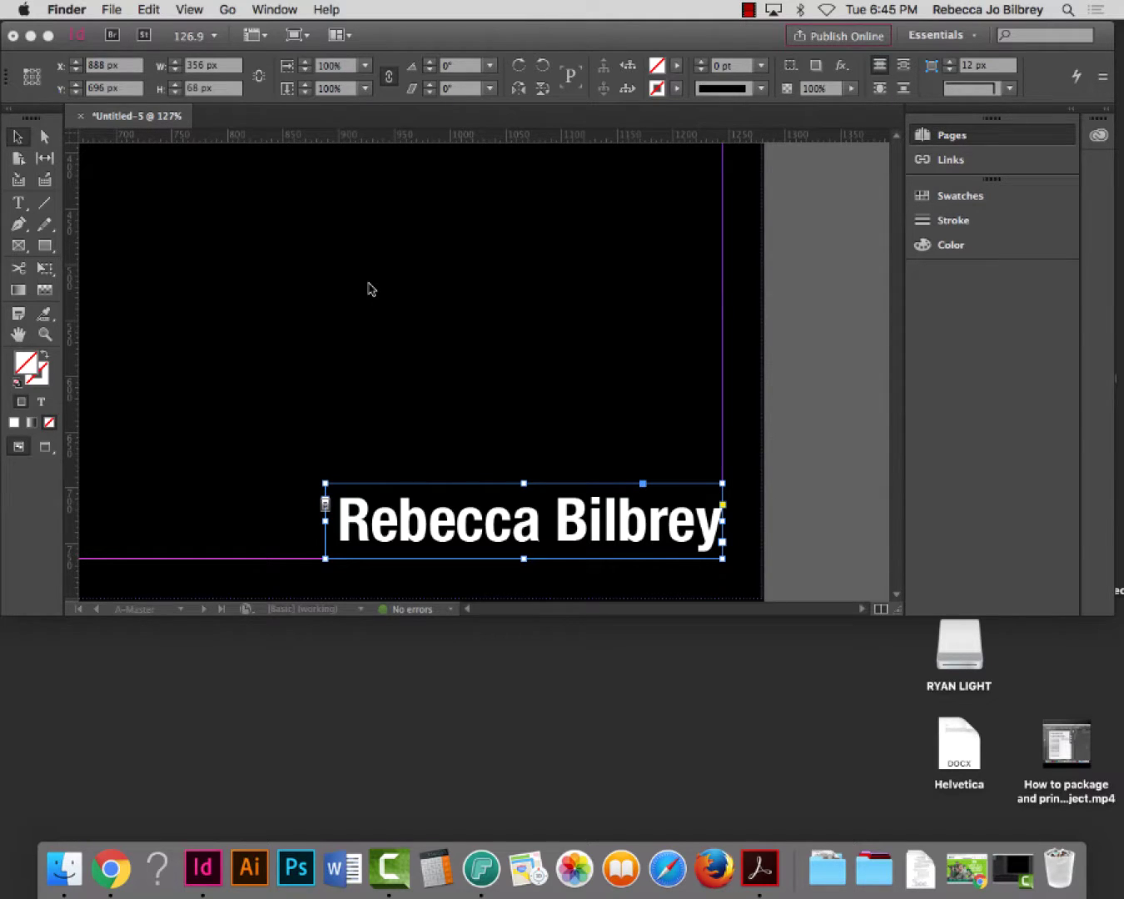
pyautogui.click(24, 198)
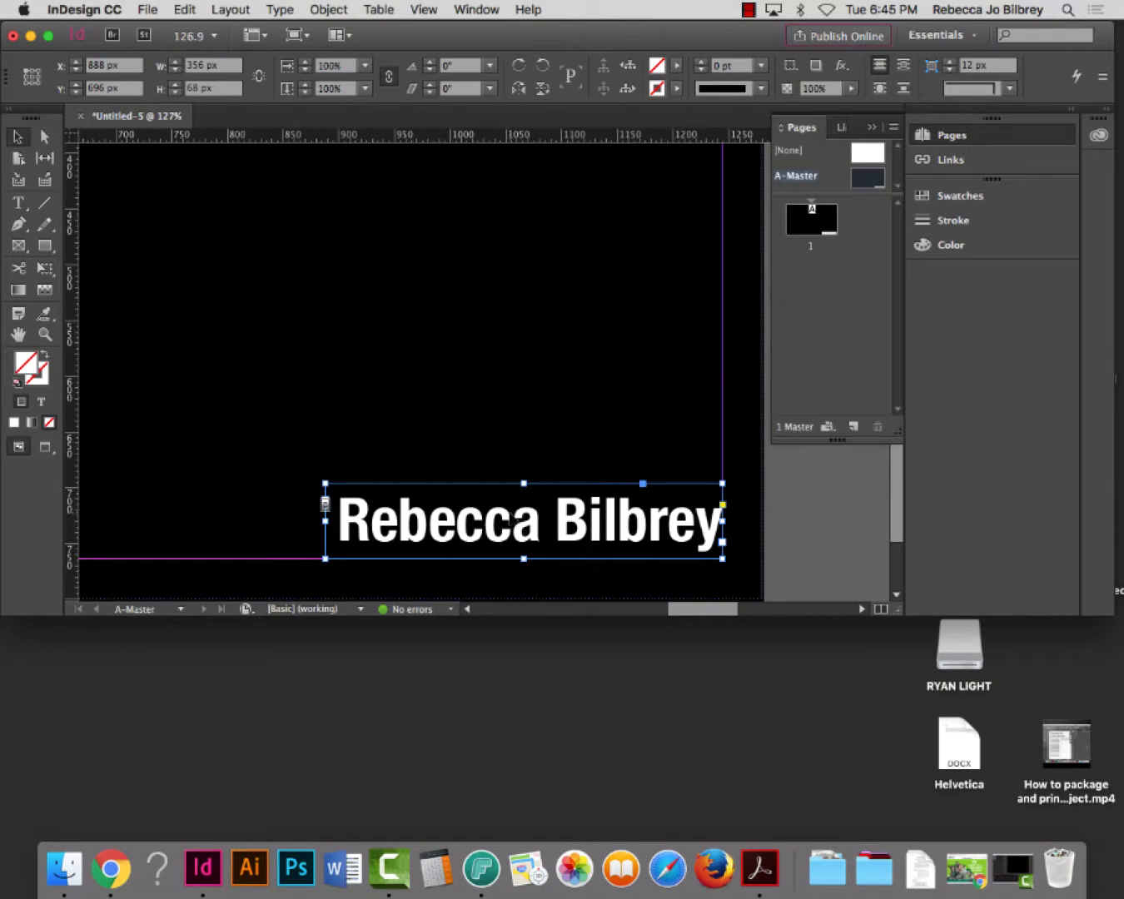
pyautogui.press('super+0')
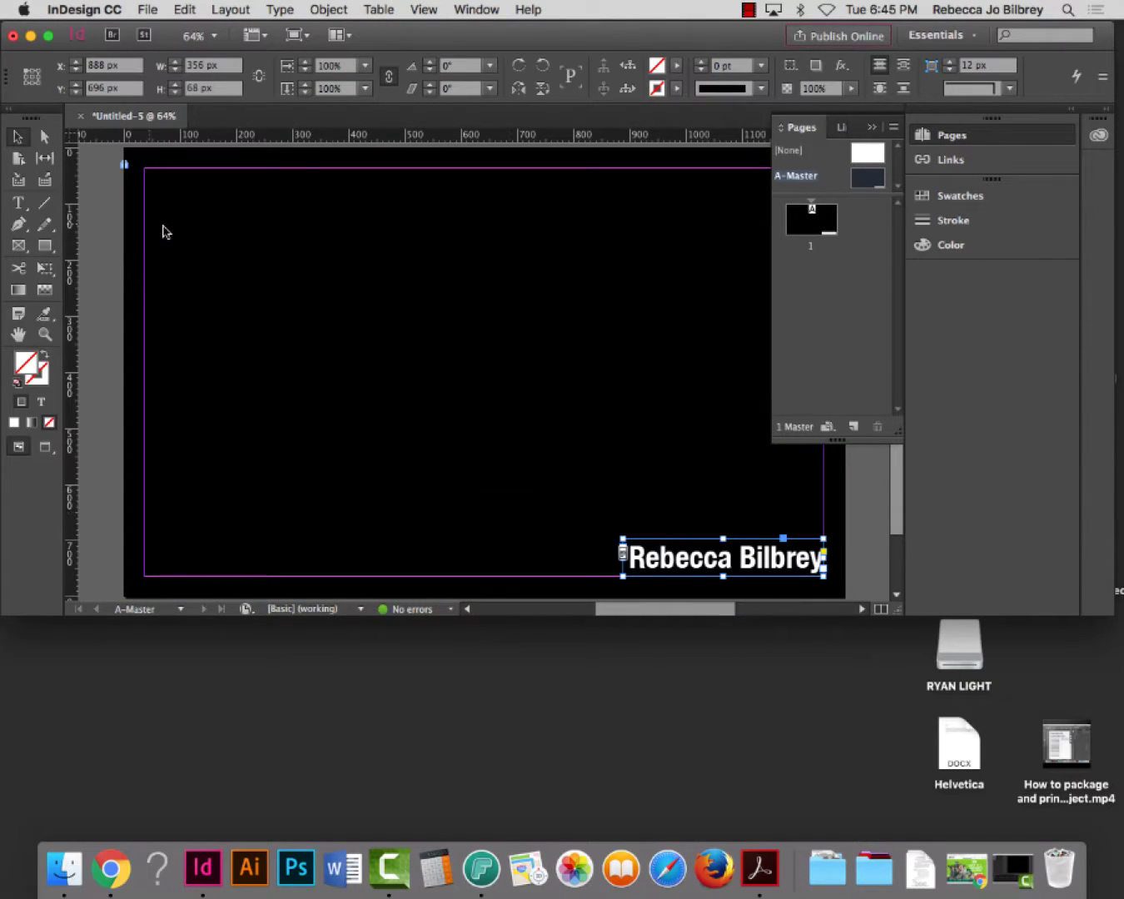
pyautogui.click(99, 254)
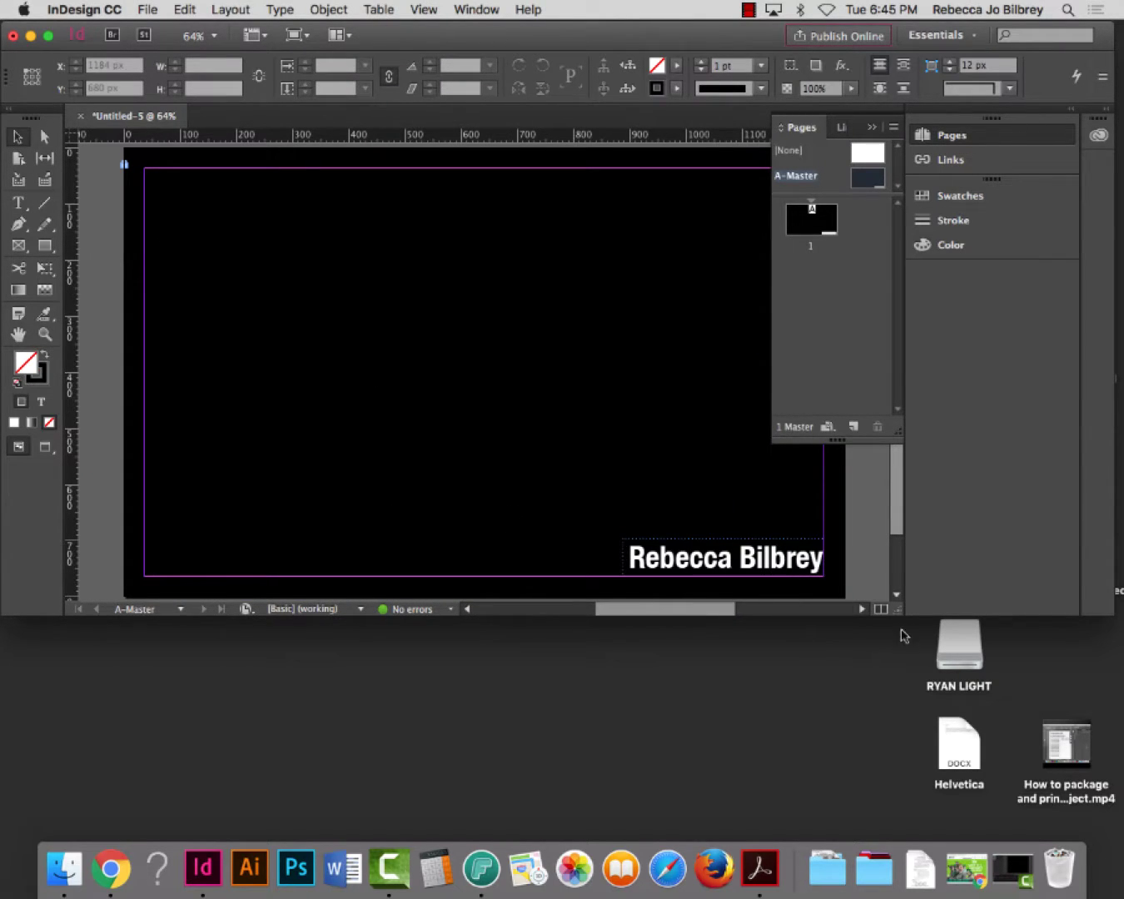
pyautogui.moveTo(891, 615); pyautogui.dragTo(891, 639)
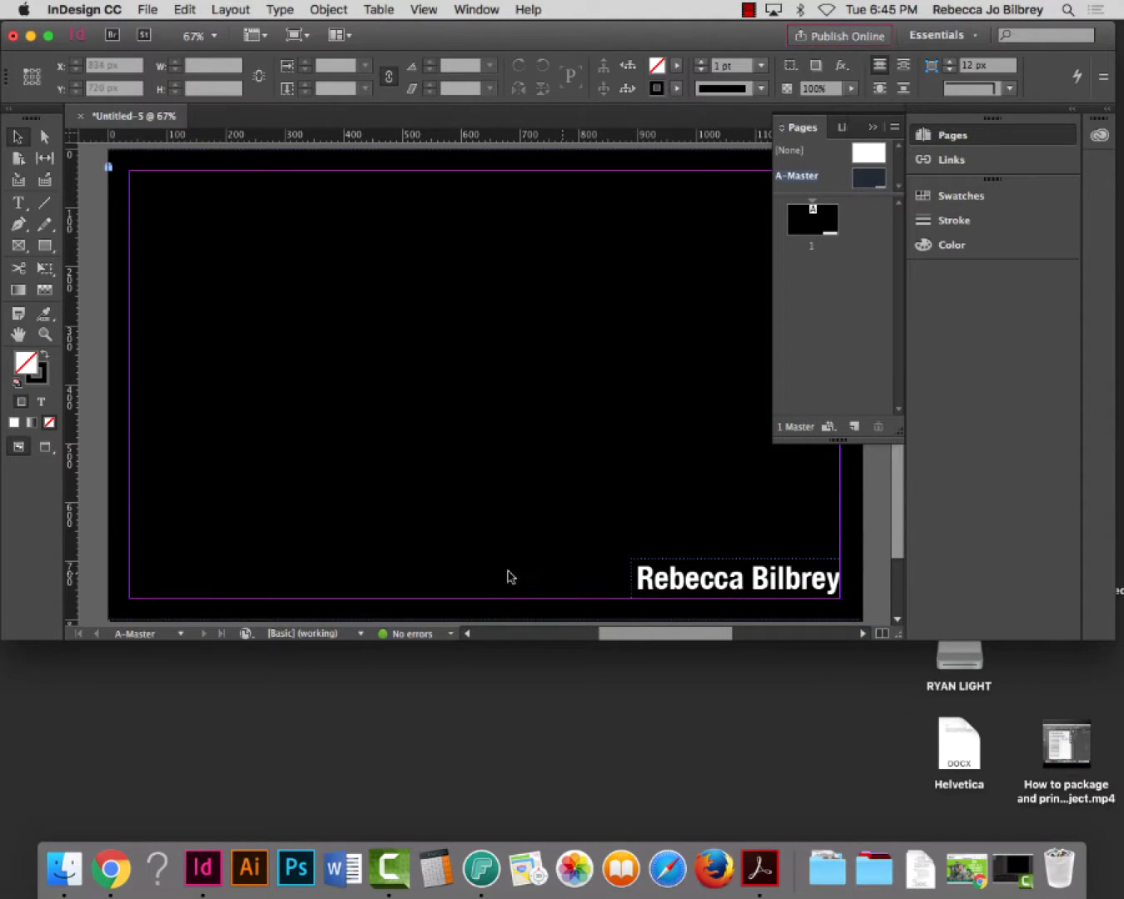
pyautogui.click(45, 333)
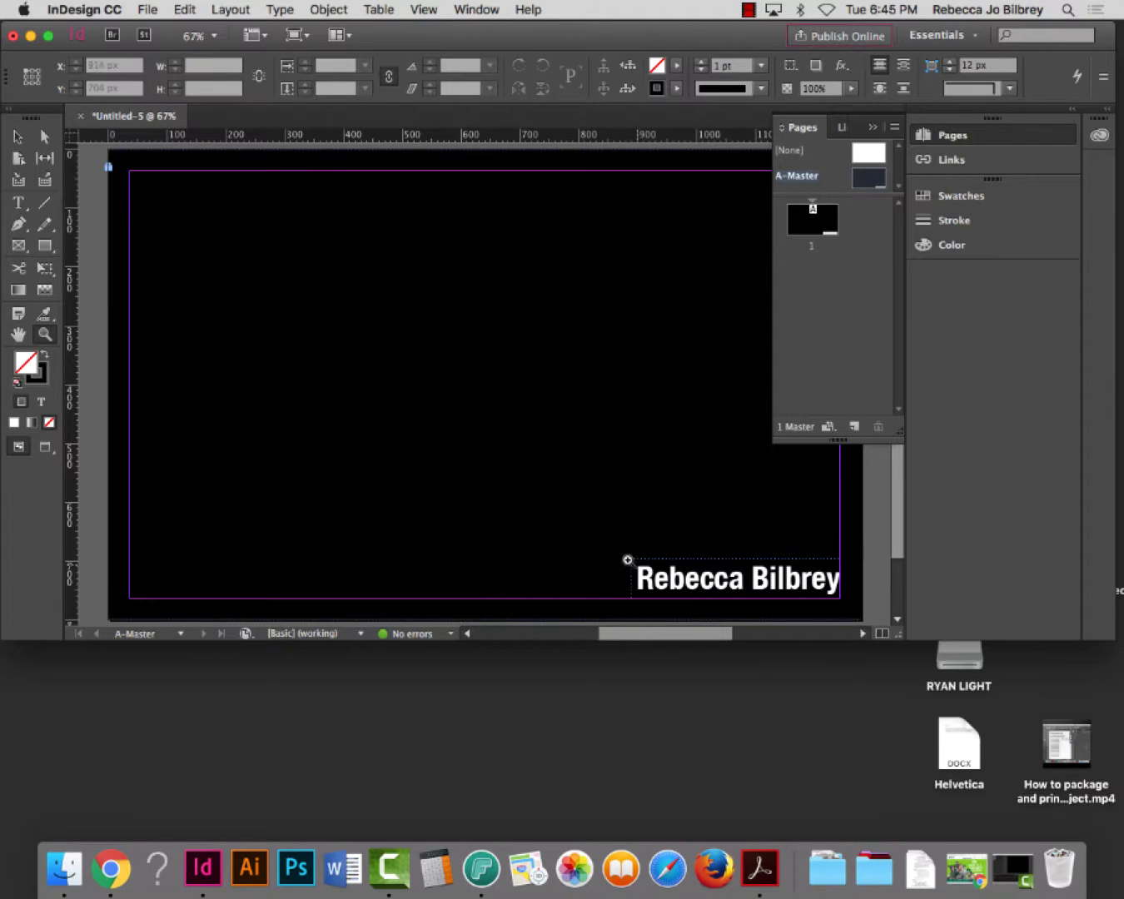
# Zoom in on the letter R and draw a white horizontal line leftward from its crossbar
pyautogui.moveTo(624, 558); pyautogui.dragTo(690, 610)
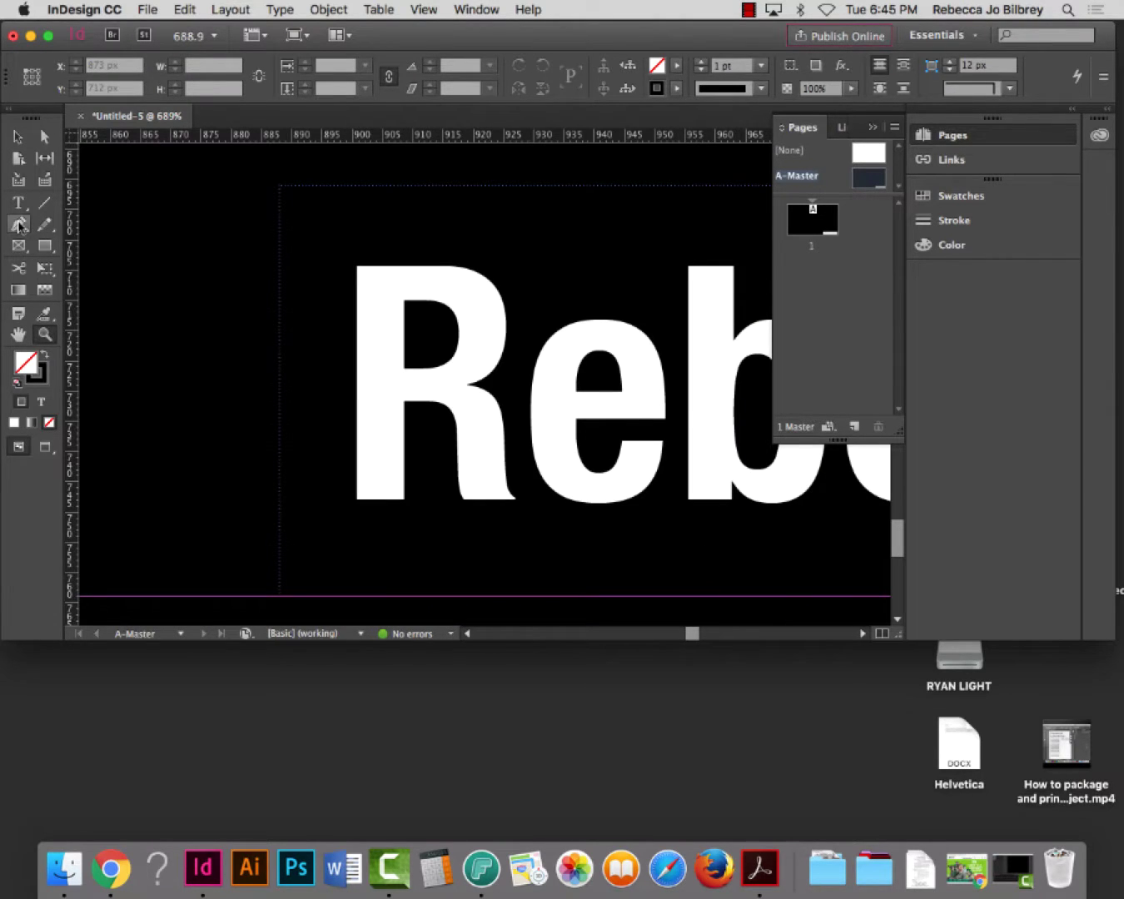
pyautogui.moveTo(257, 306); pyautogui.dragTo(554, 487)
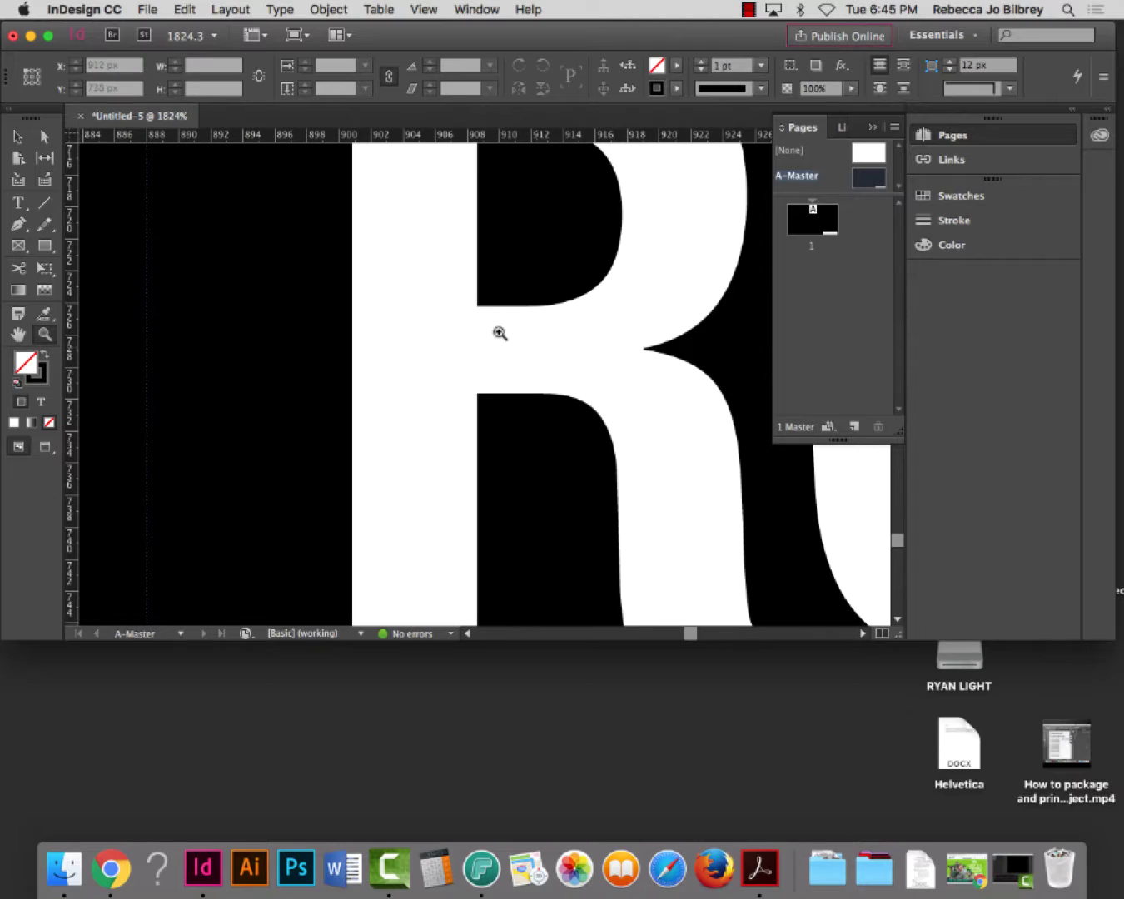
pyautogui.click(45, 202)
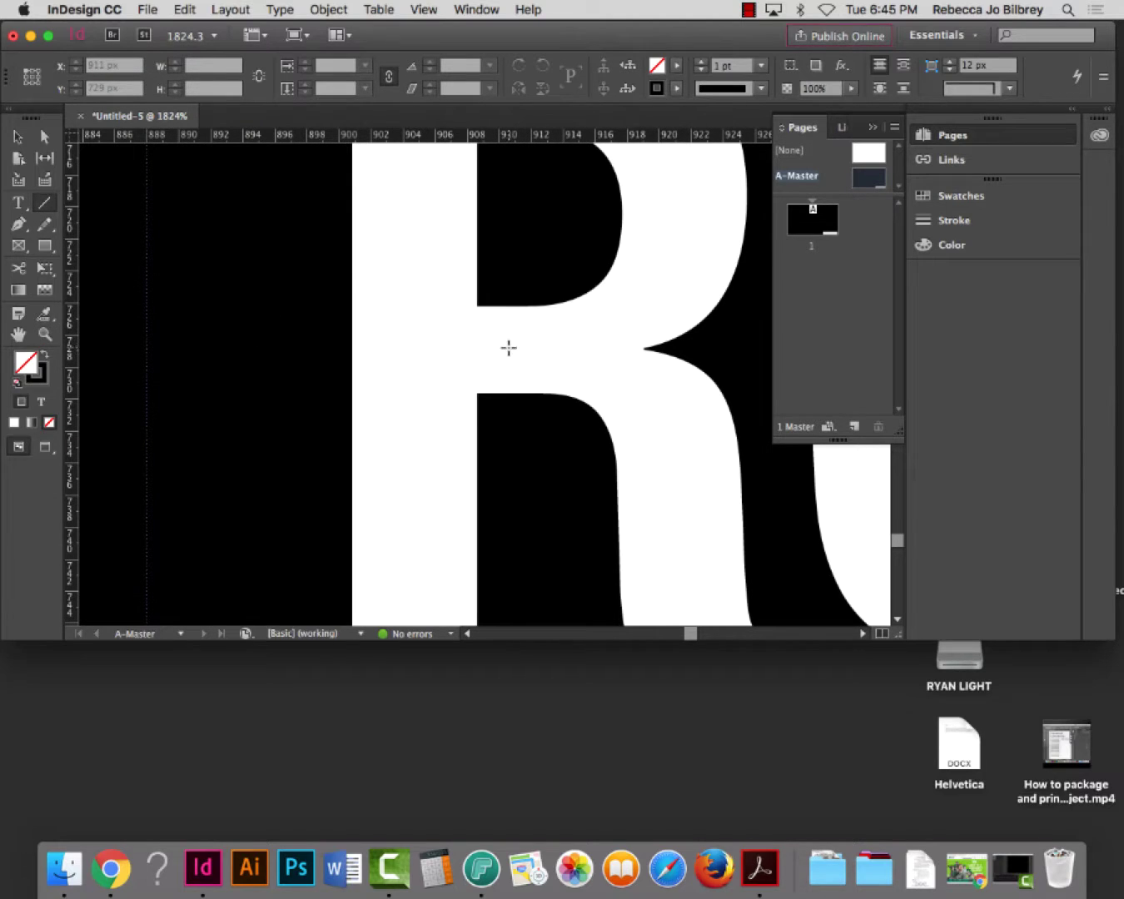
pyautogui.moveTo(515, 348); pyautogui.dragTo(115, 350)
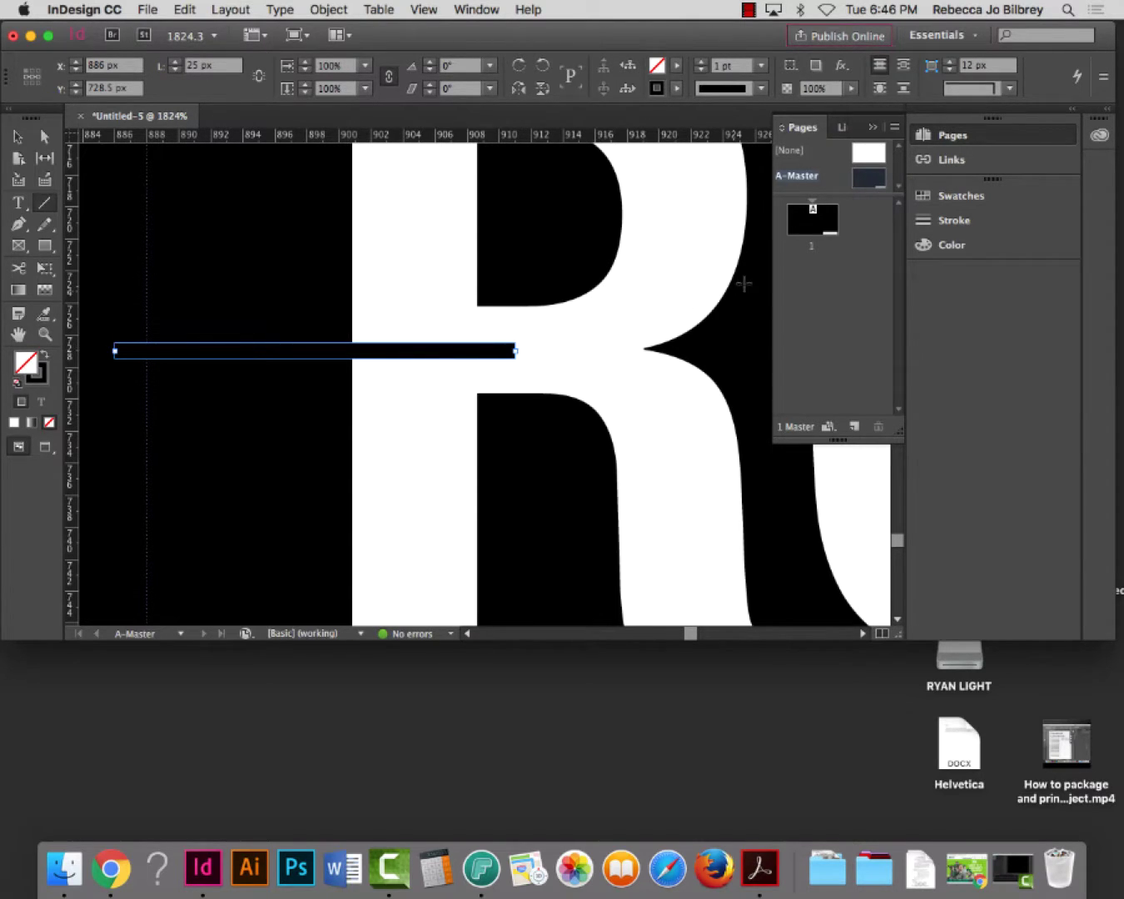
pyautogui.click(675, 89)
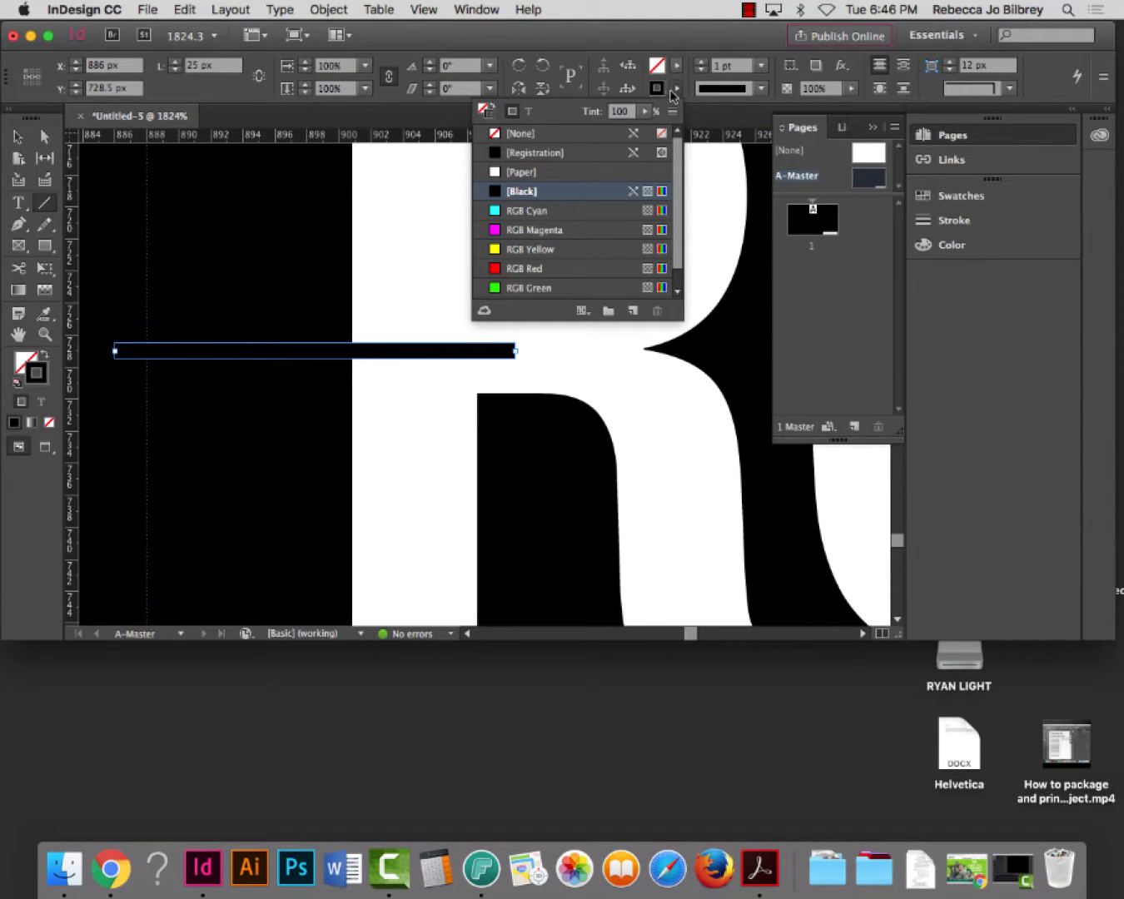
pyautogui.click(547, 173)
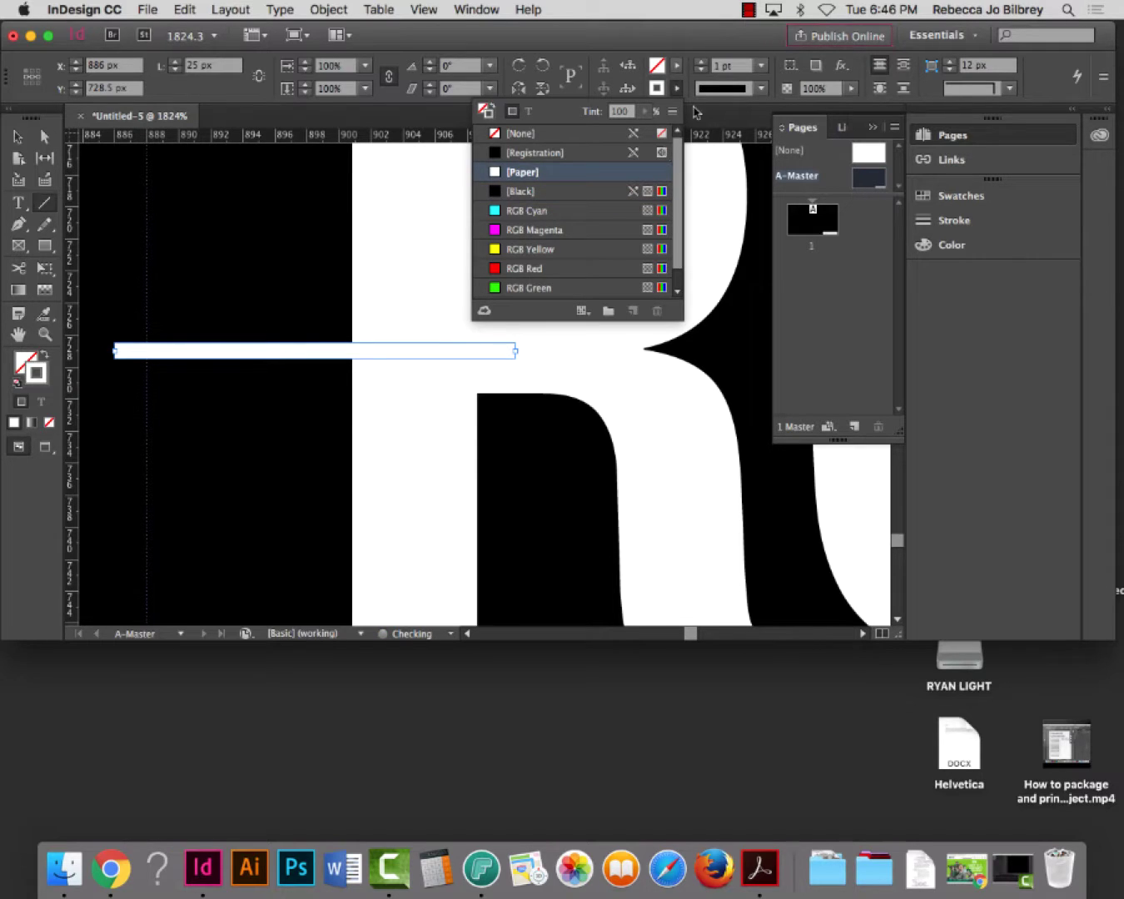
# Set the white line's stroke weight to 5.5 pt
pyautogui.click(702, 63)
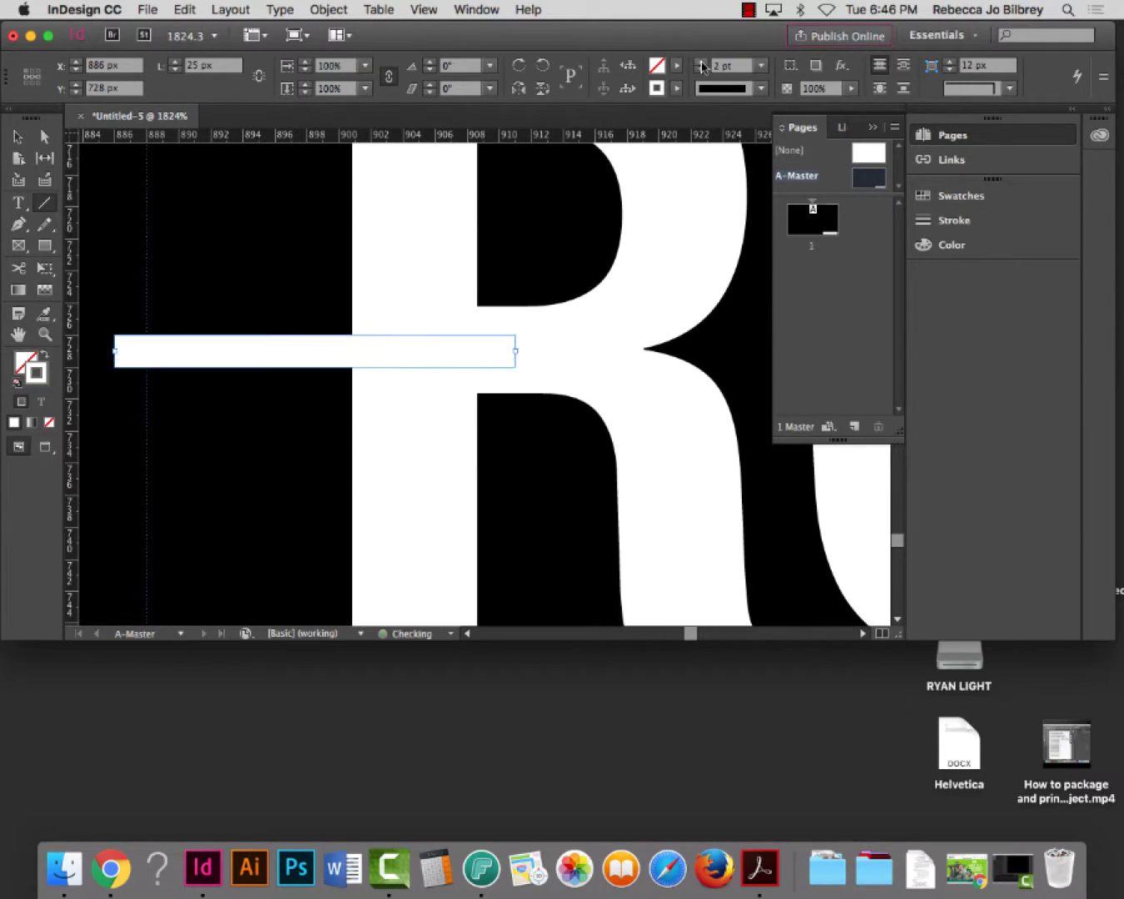
pyautogui.click(702, 62)
pyautogui.click(702, 62)
pyautogui.click(702, 62)
pyautogui.click(702, 62)
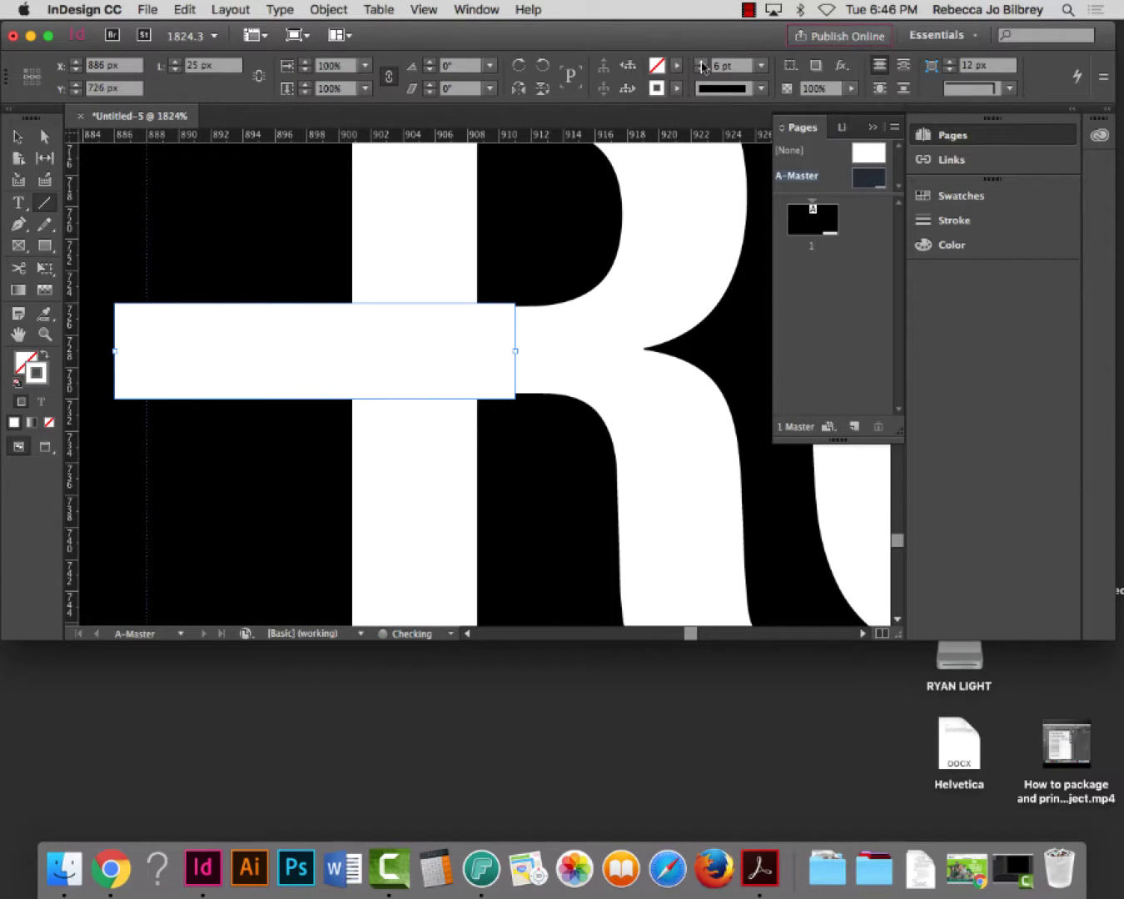
pyautogui.click(702, 71)
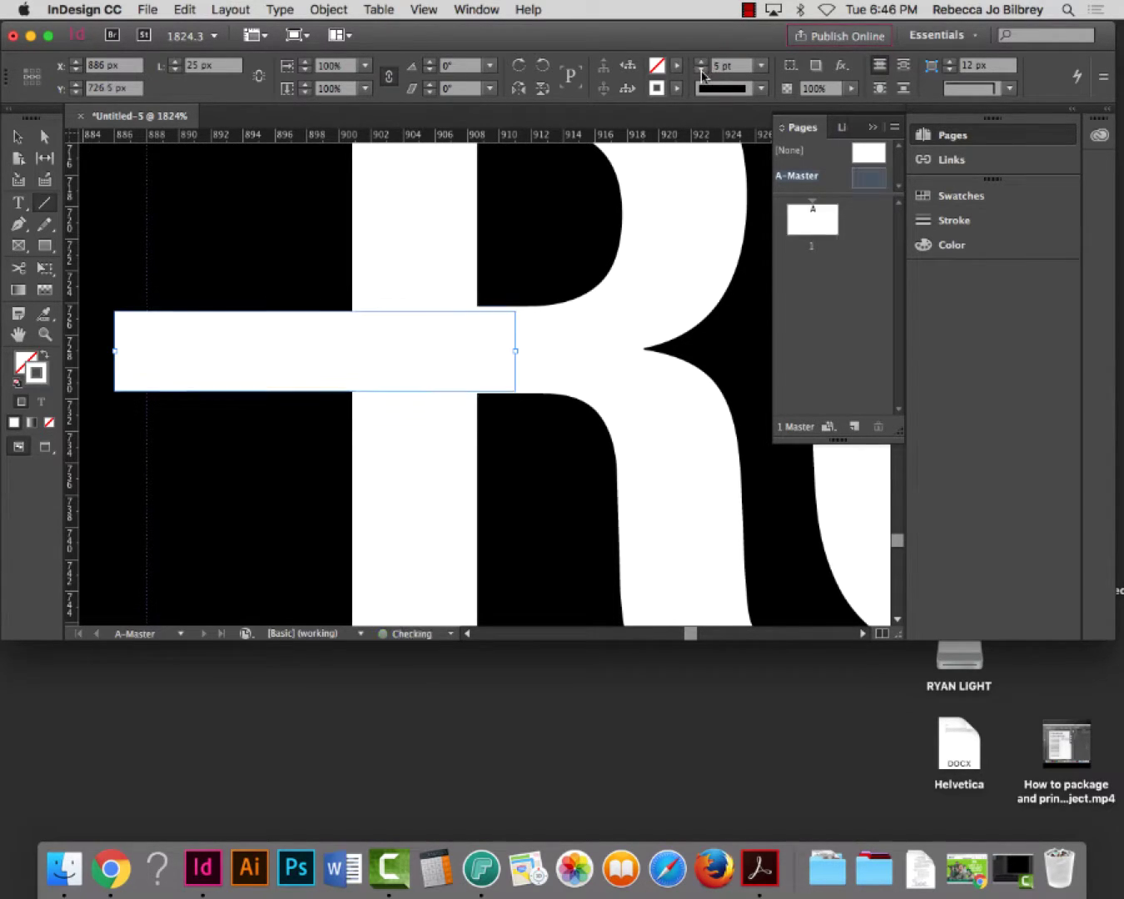
pyautogui.click(702, 65)
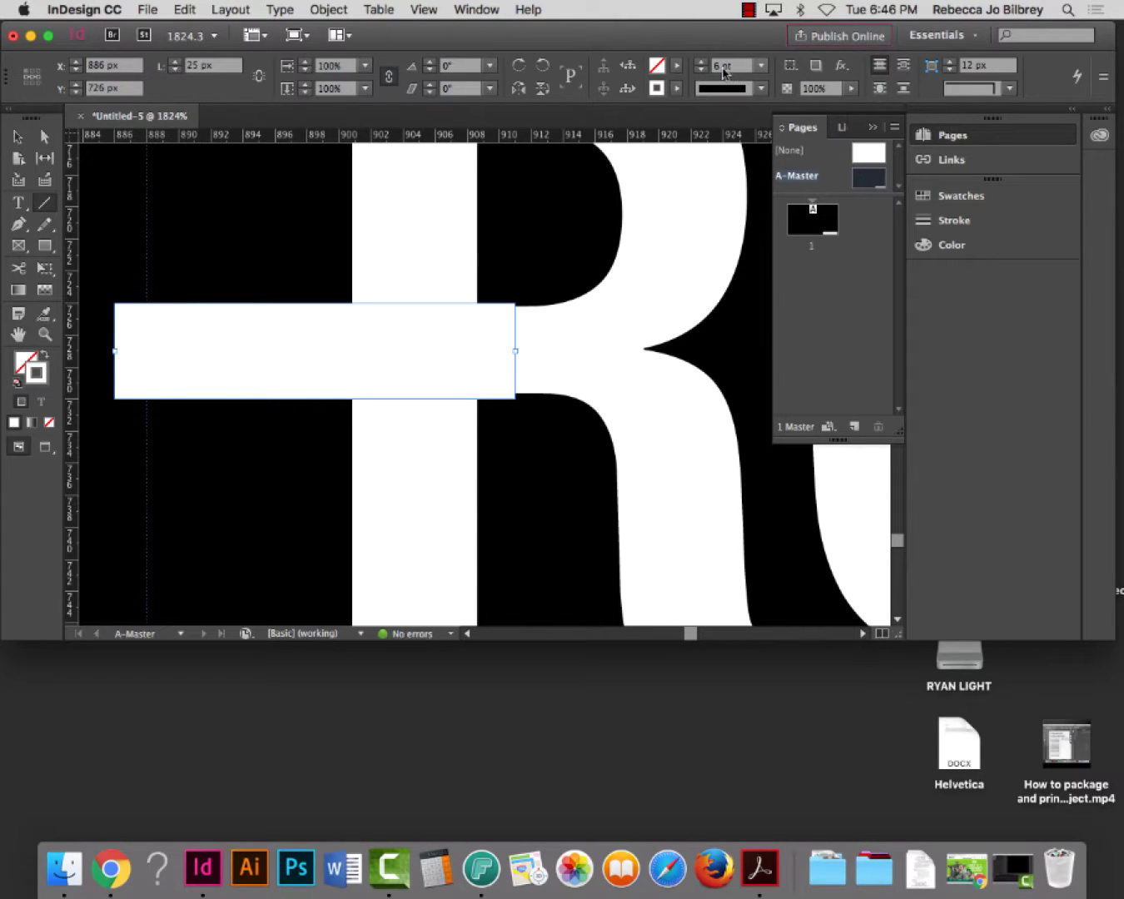
pyautogui.doubleClick(713, 67)
pyautogui.write('5.5')
pyautogui.press('Tab')
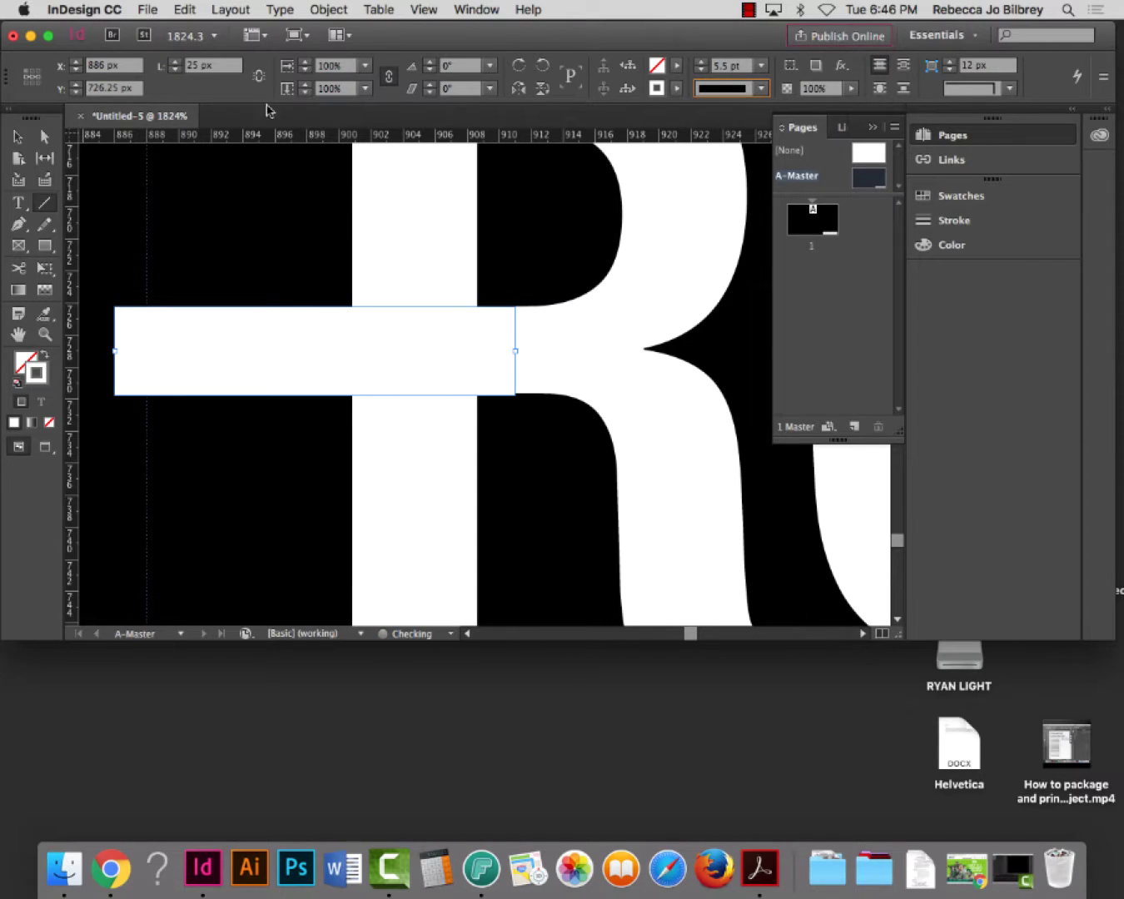
# Nudge the white line slightly left and fit the whole page in the window
pyautogui.click(18, 136)
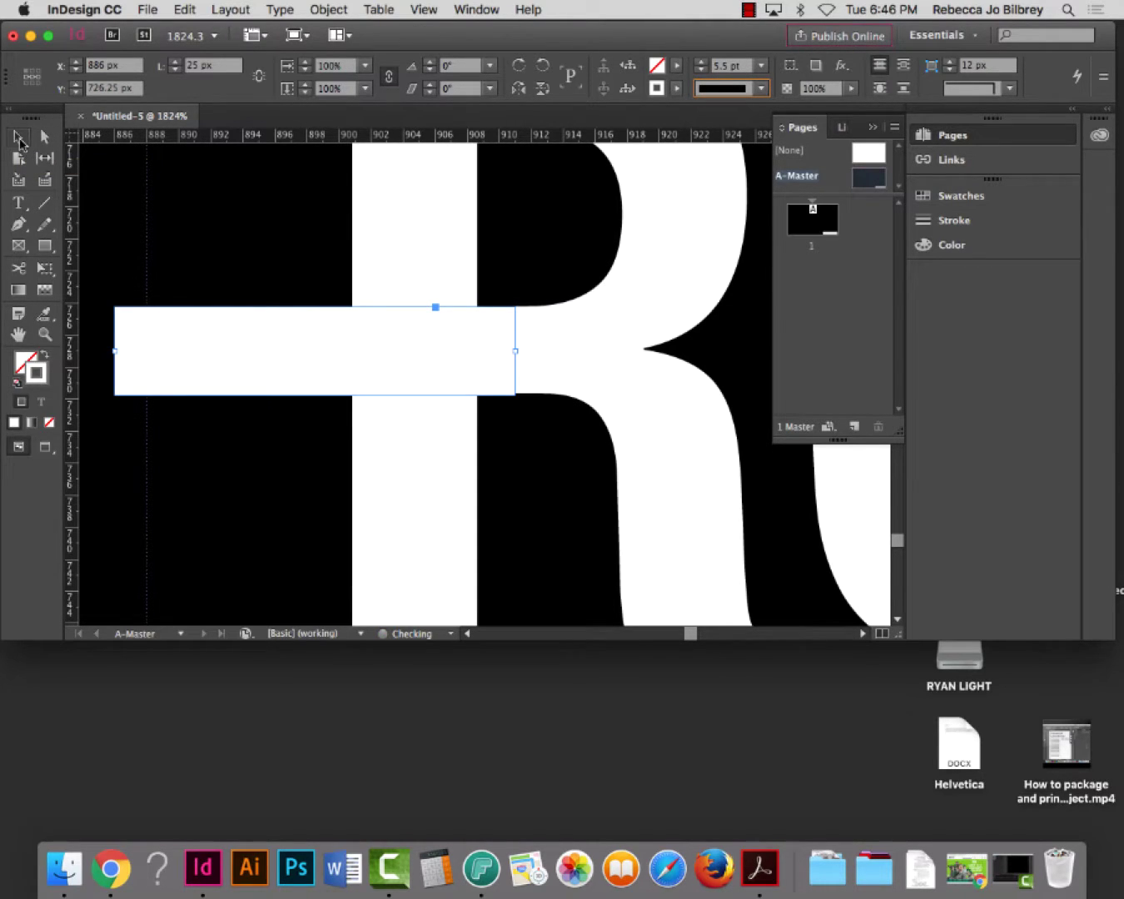
pyautogui.moveTo(455, 358); pyautogui.dragTo(410, 364)
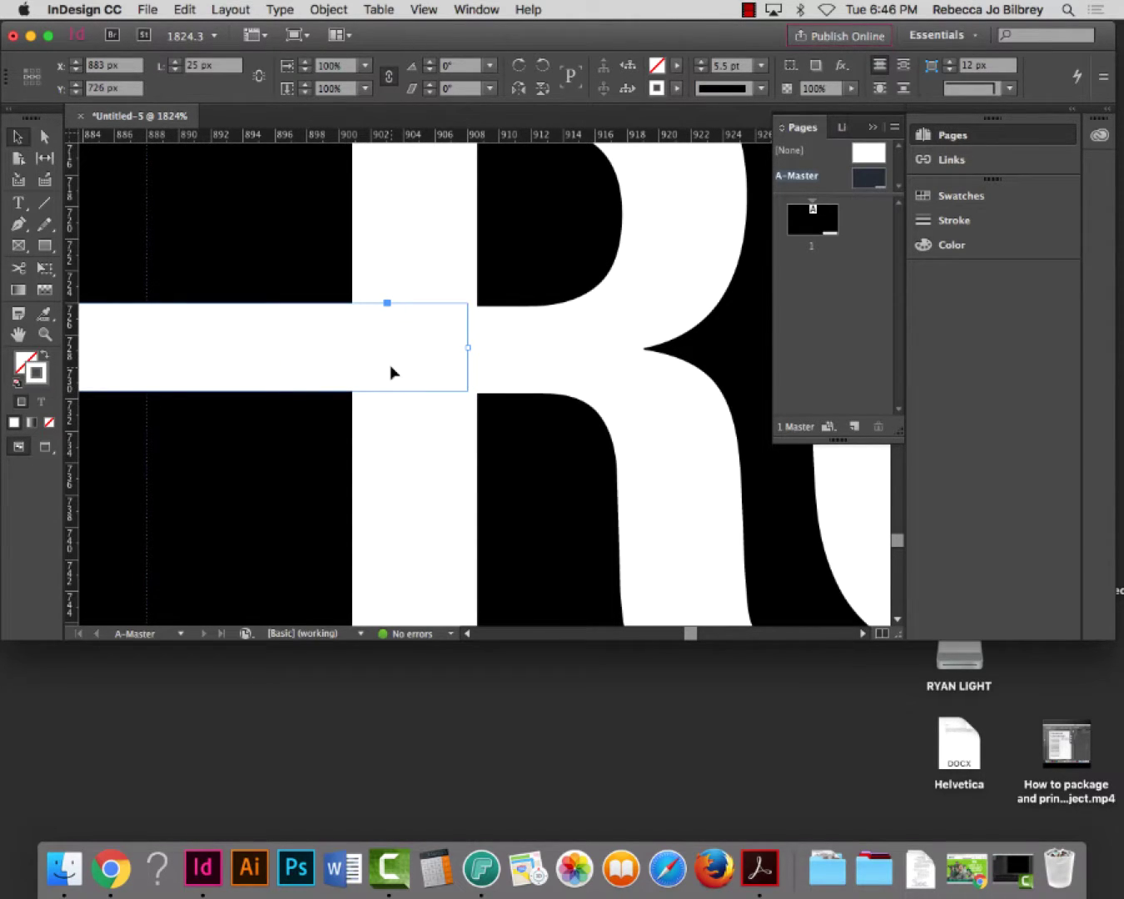
pyautogui.press('super+0')
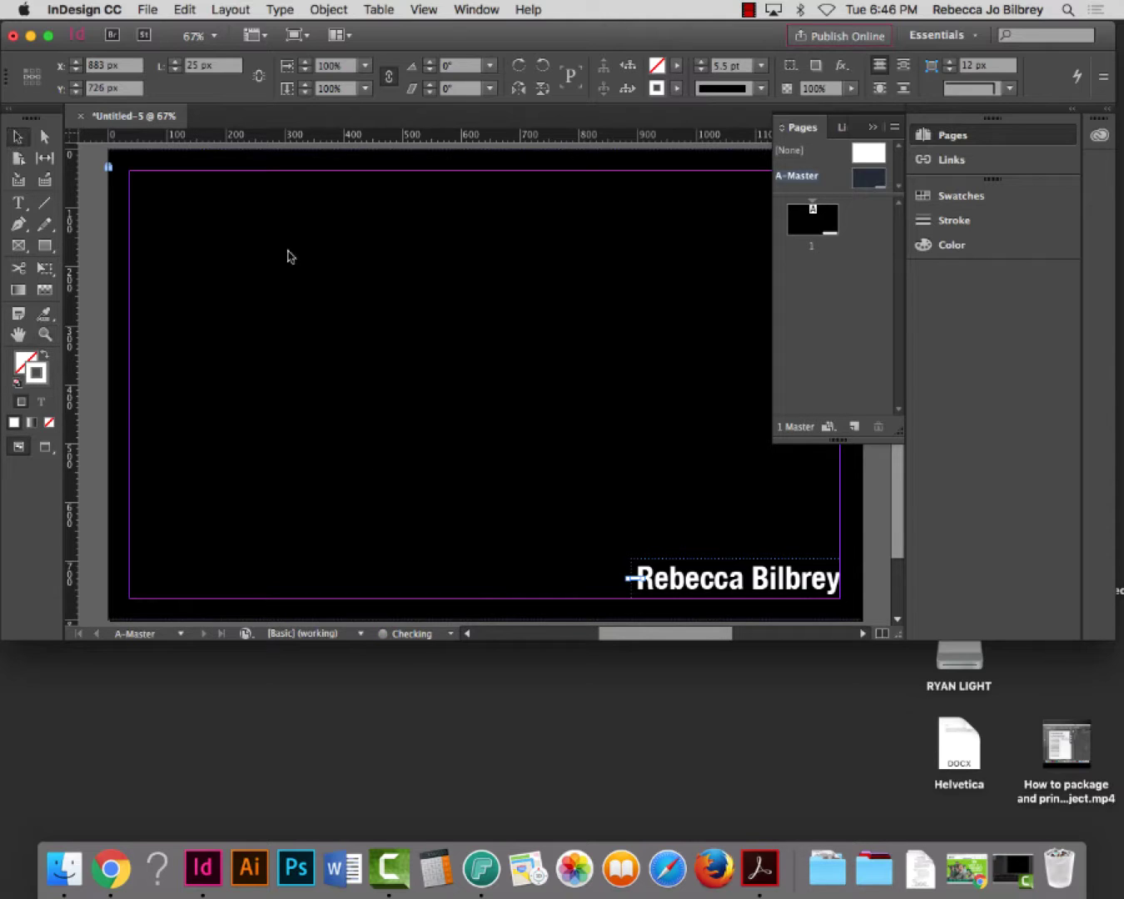
# Extend the white line leftward to the page edge and preview the page without guides
pyautogui.moveTo(630, 578); pyautogui.dragTo(110, 572)
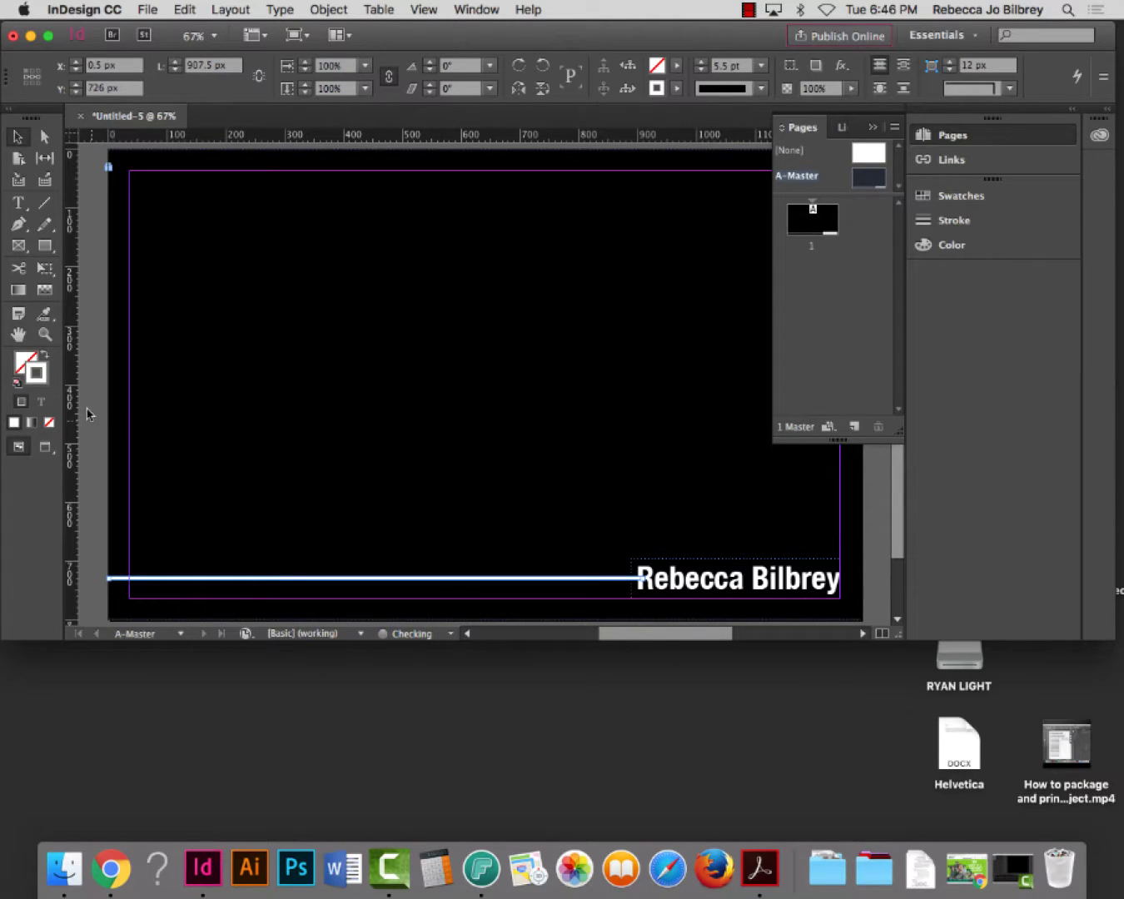
pyautogui.click(91, 417)
pyautogui.press('w')
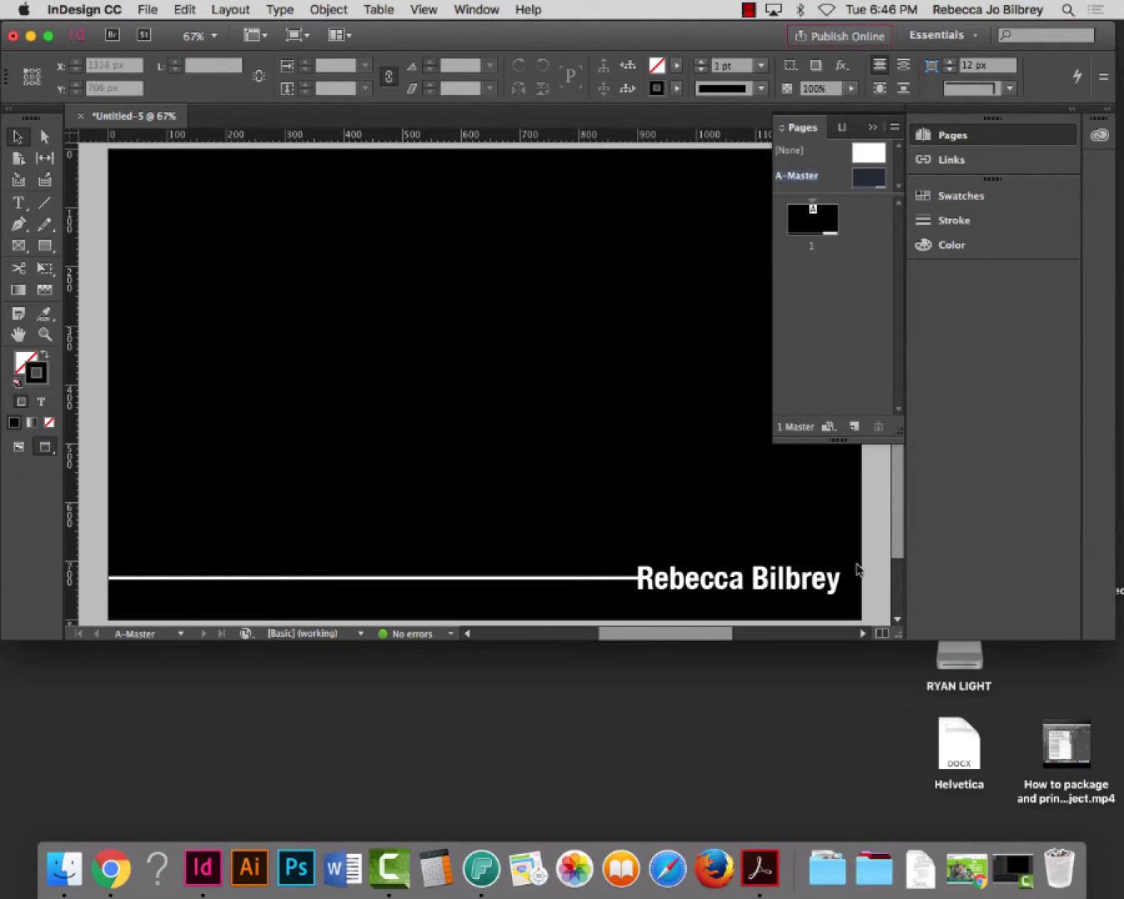
pyautogui.press('super+minus')
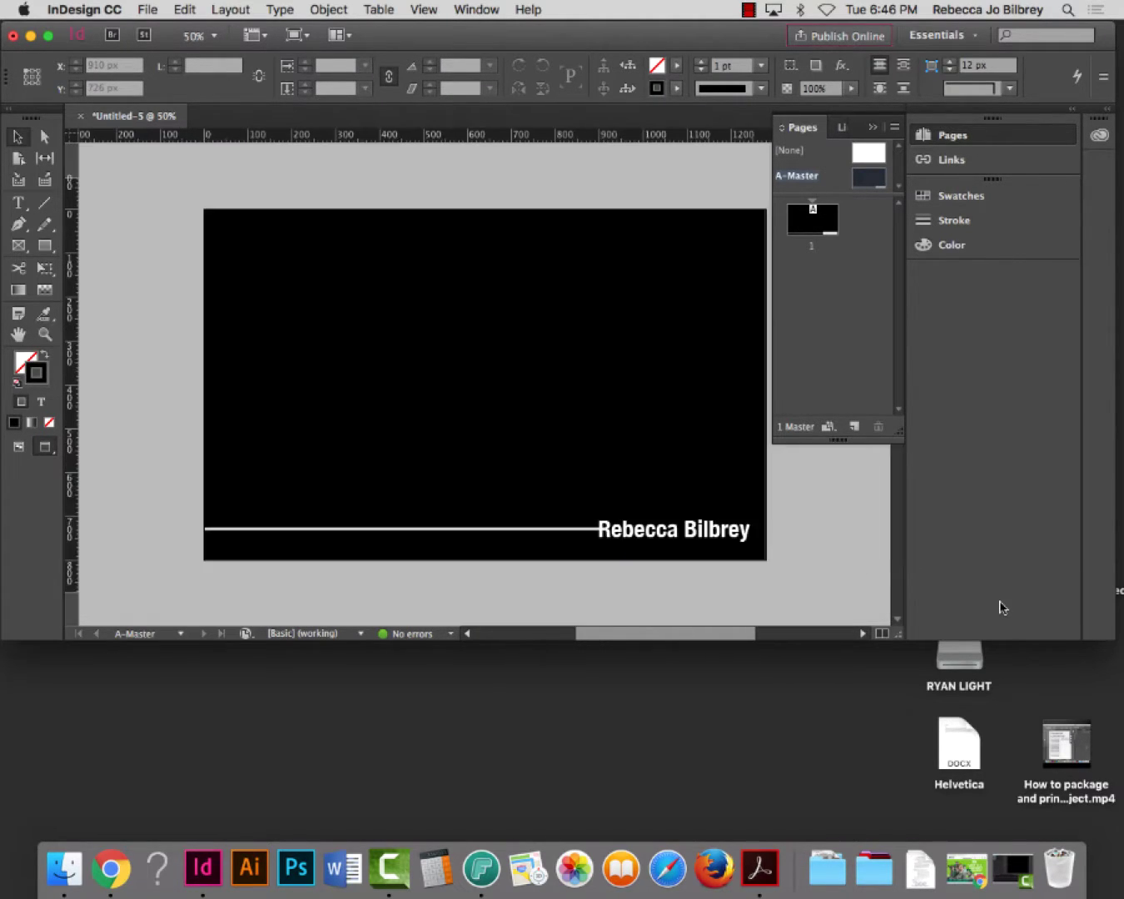
pyautogui.hscroll(5, 732, 564)
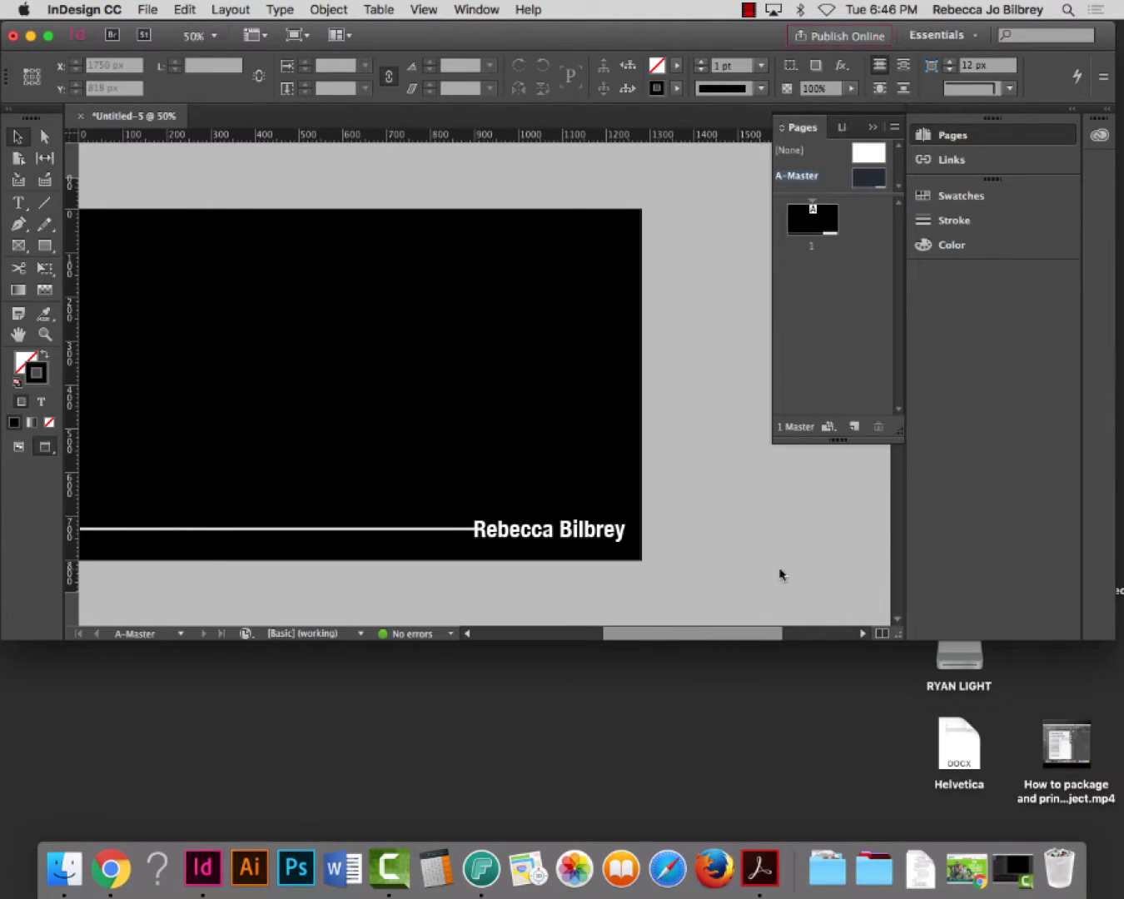
# Lower the line and name text together slightly and enlarge the Pages panel's masters area
pyautogui.click(601, 532)
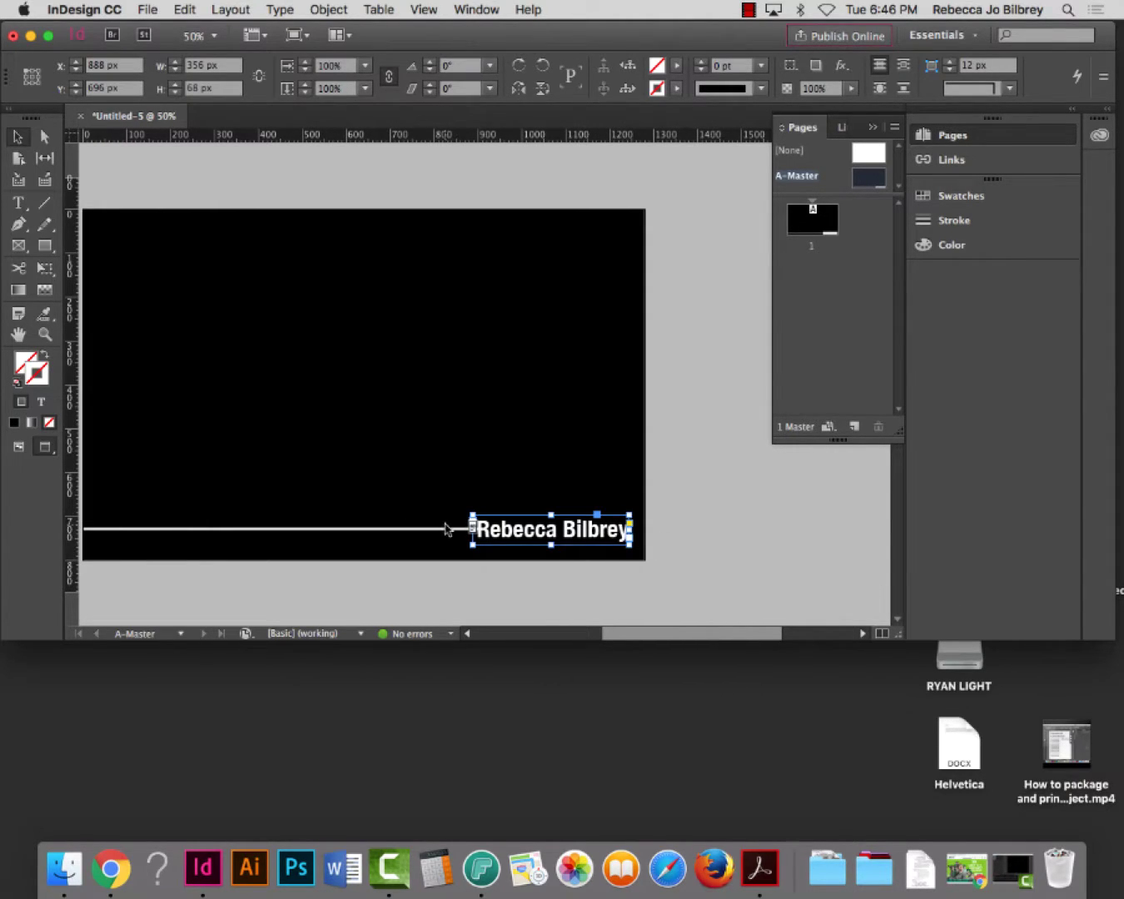
pyautogui.keyDown('shift'); pyautogui.click(442, 530); pyautogui.keyUp('shift')
pyautogui.moveTo(441, 530); pyautogui.dragTo(451, 538)
pyautogui.click(827, 595)
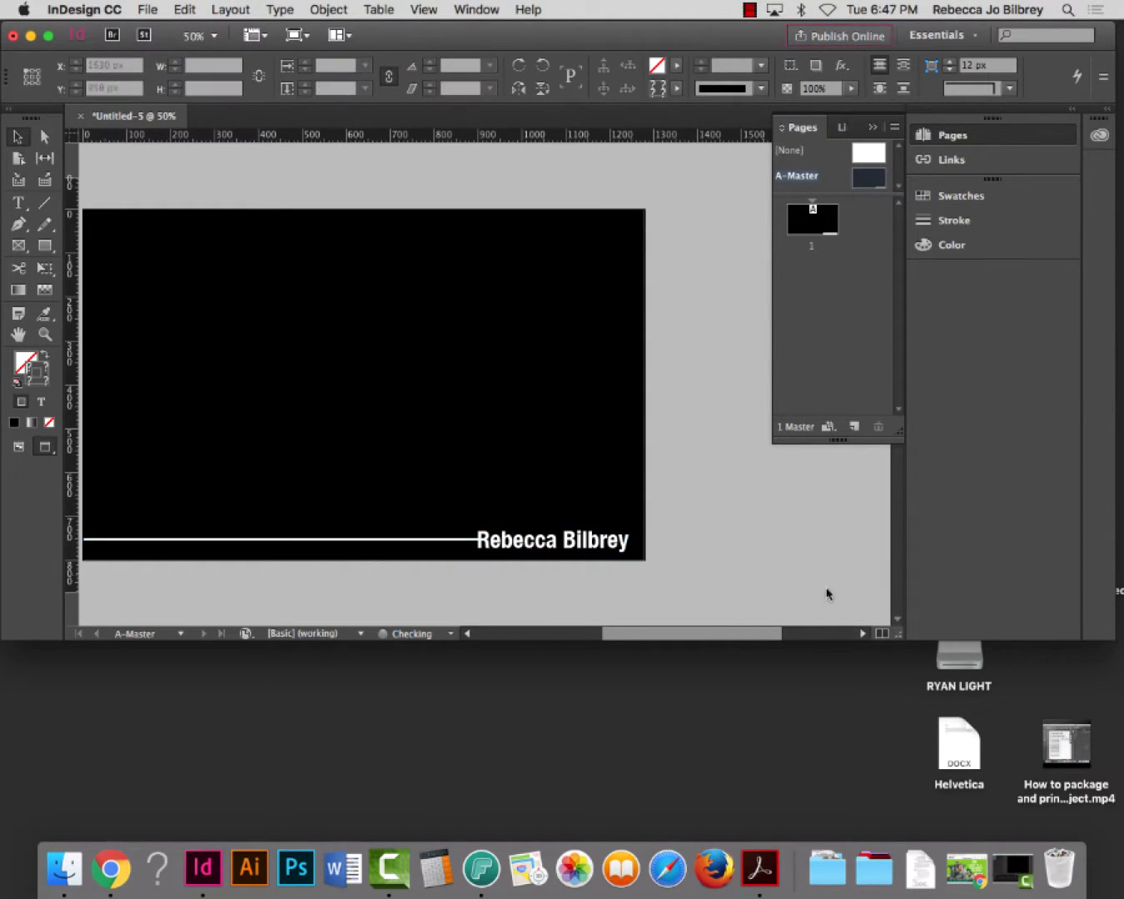
pyautogui.hscroll(-2, 814, 603)
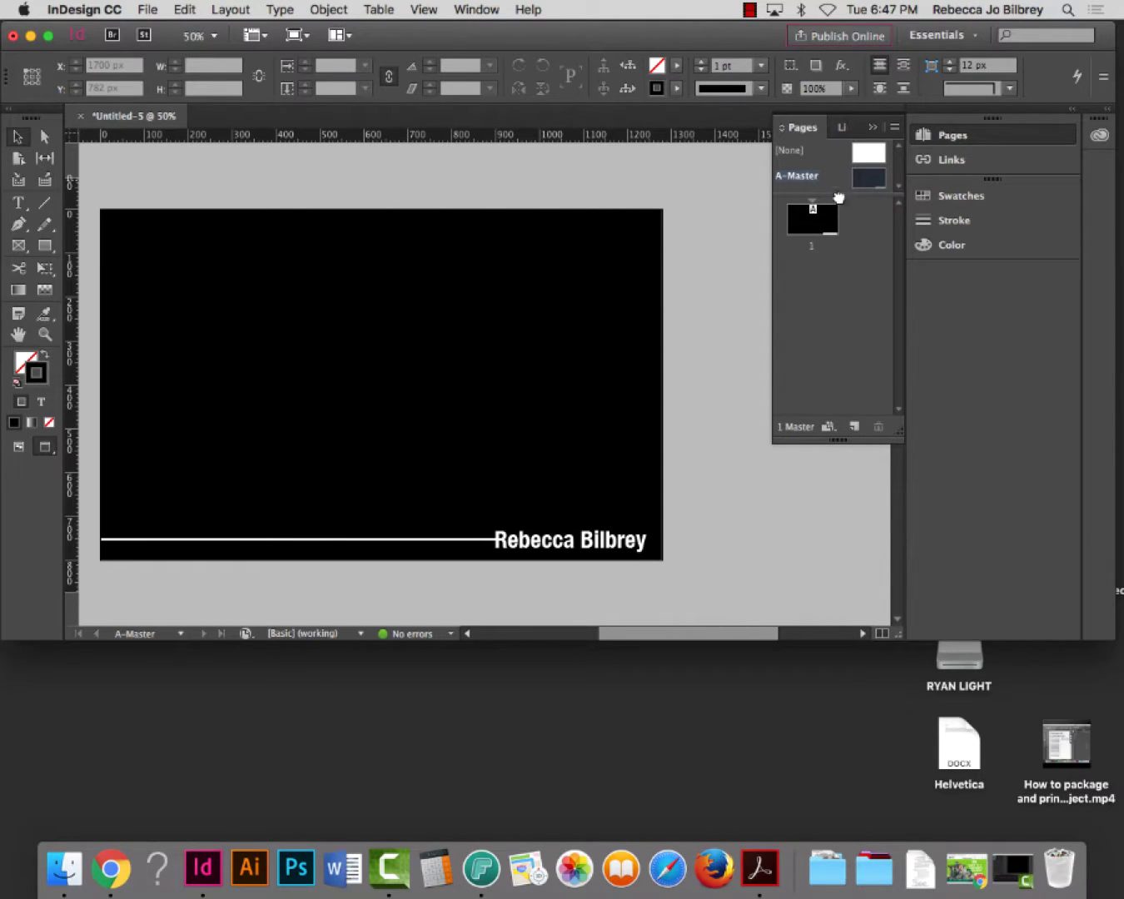
pyautogui.moveTo(839, 199); pyautogui.dragTo(841, 238)
pyautogui.moveTo(836, 199); pyautogui.dragTo(828, 242)
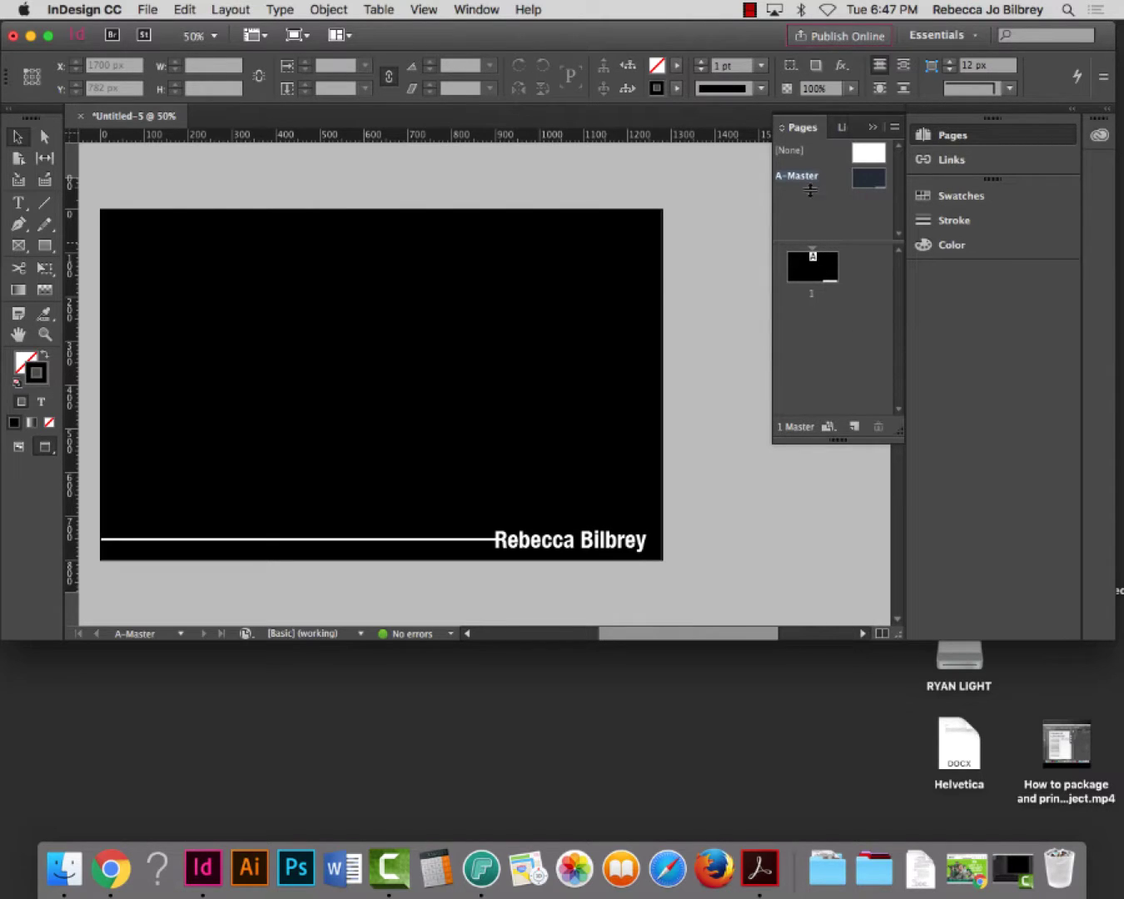
# Create a blank B-Master with New Master in the Pages panel, then return to A-Master
pyautogui.rightClick(811, 199)
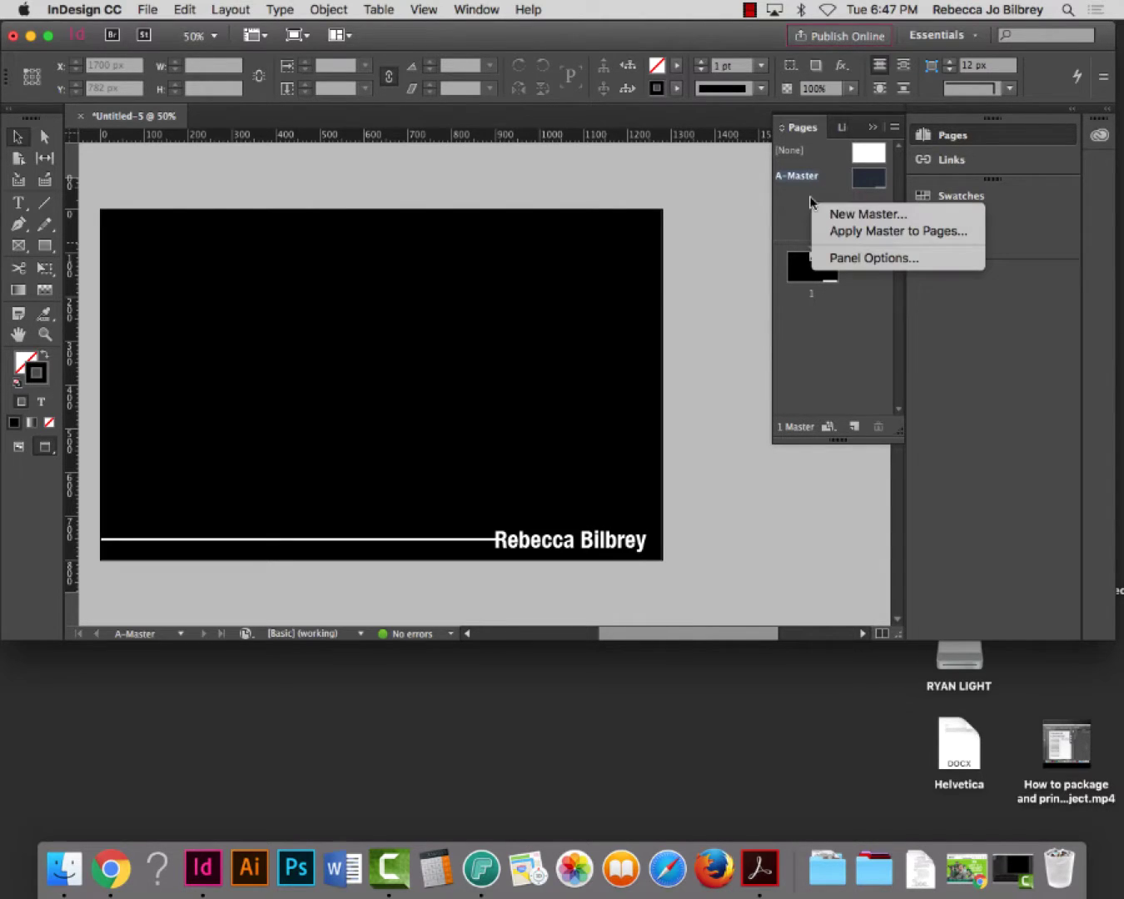
pyautogui.click(859, 216)
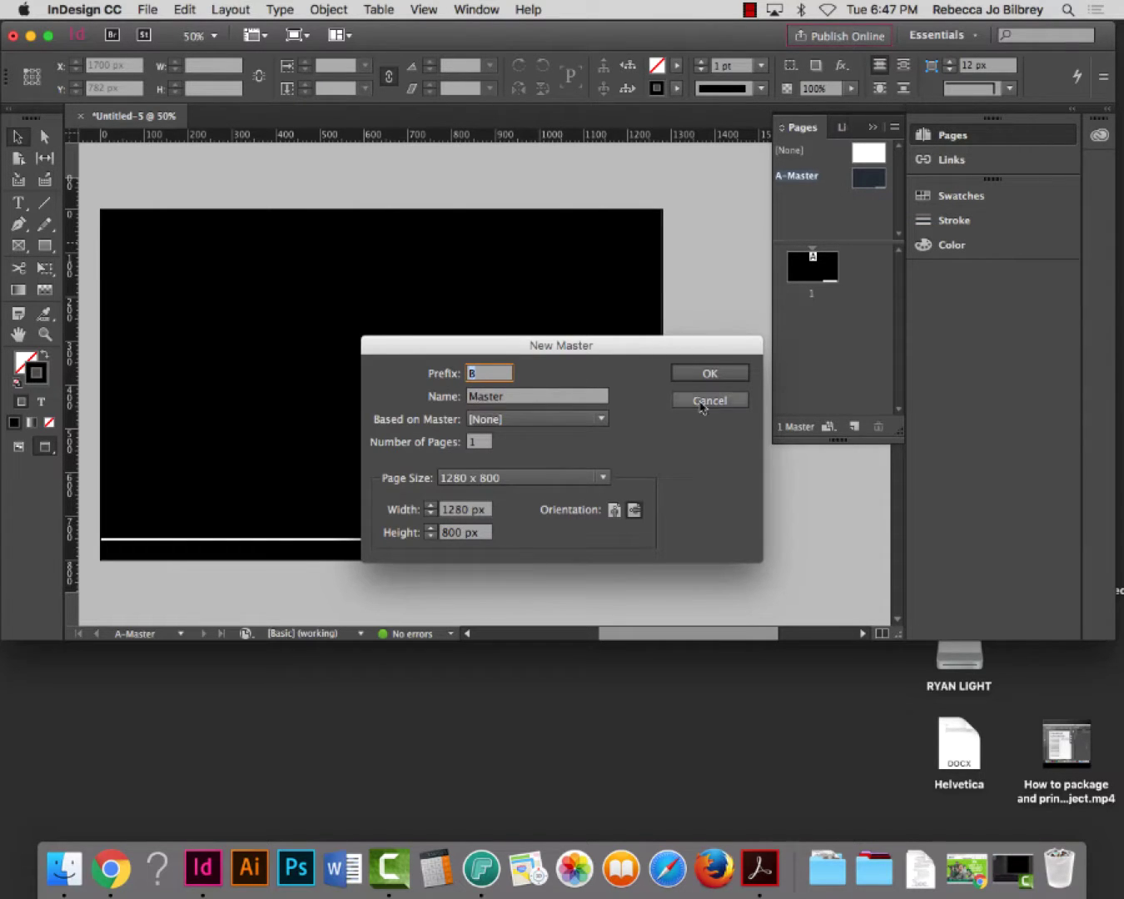
pyautogui.click(717, 376)
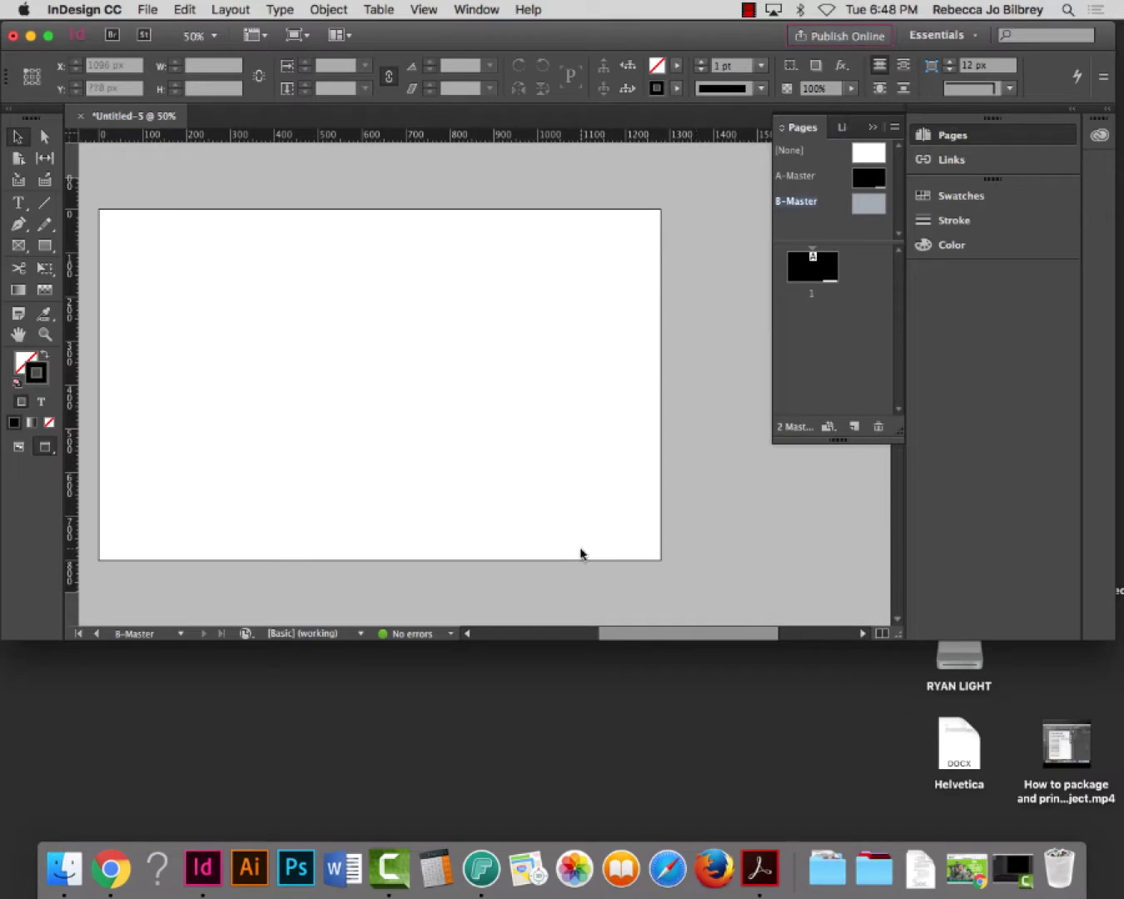
pyautogui.doubleClick(811, 177)
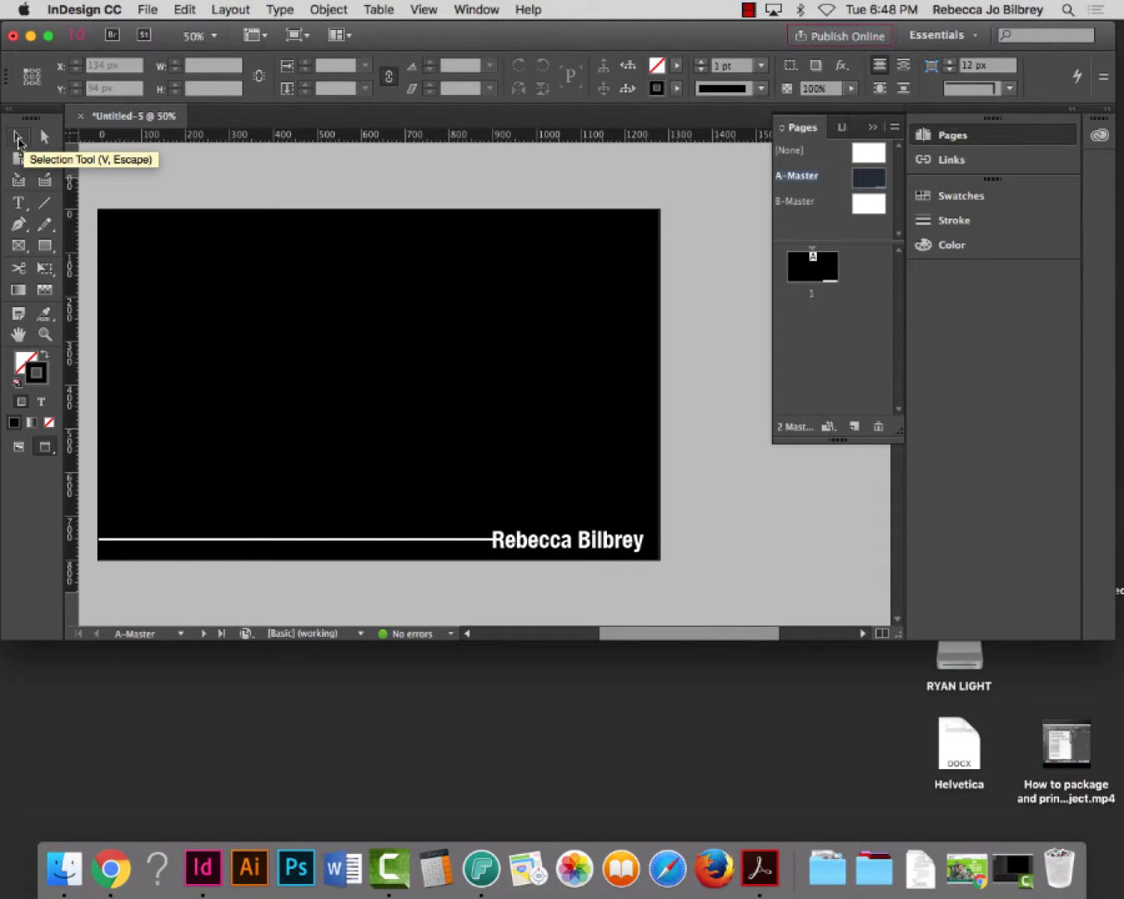
# Select the white line and name text on A-Master and copy them
pyautogui.click(19, 138)
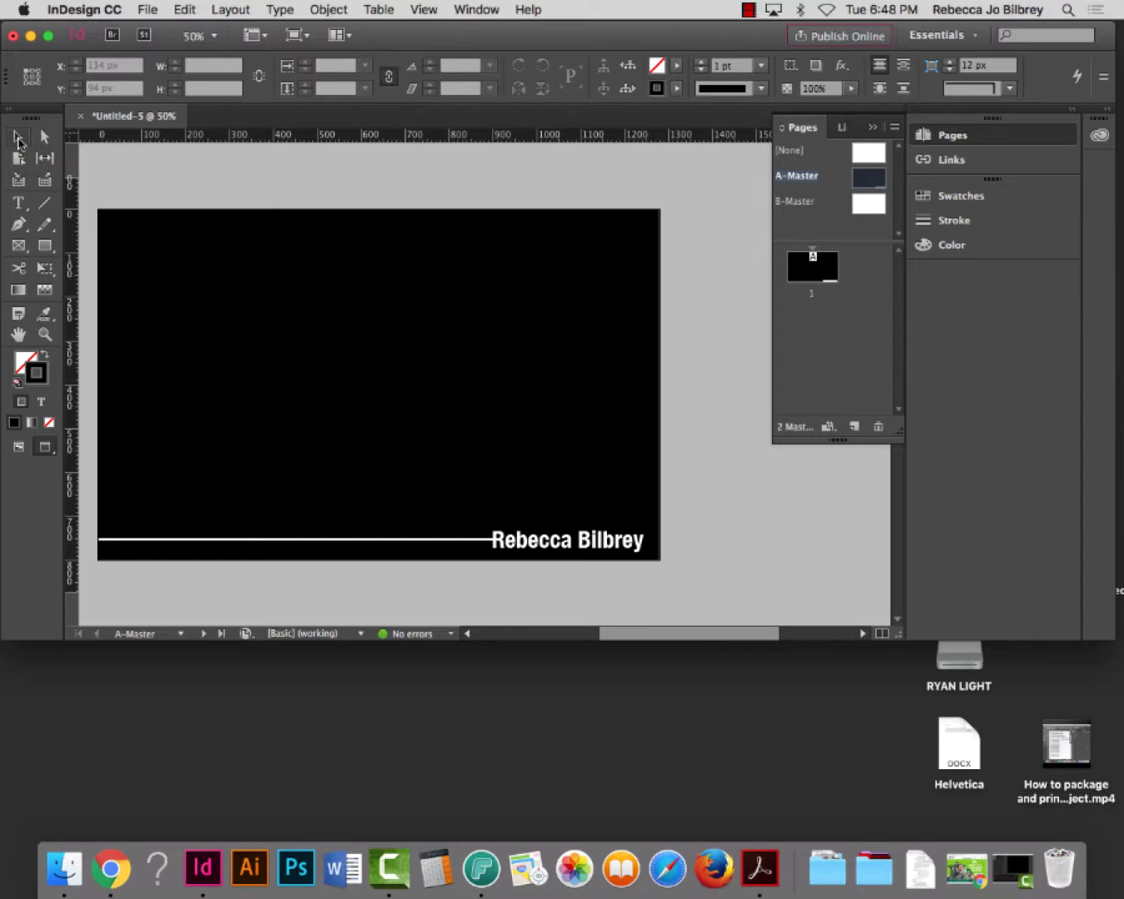
pyautogui.click(411, 540)
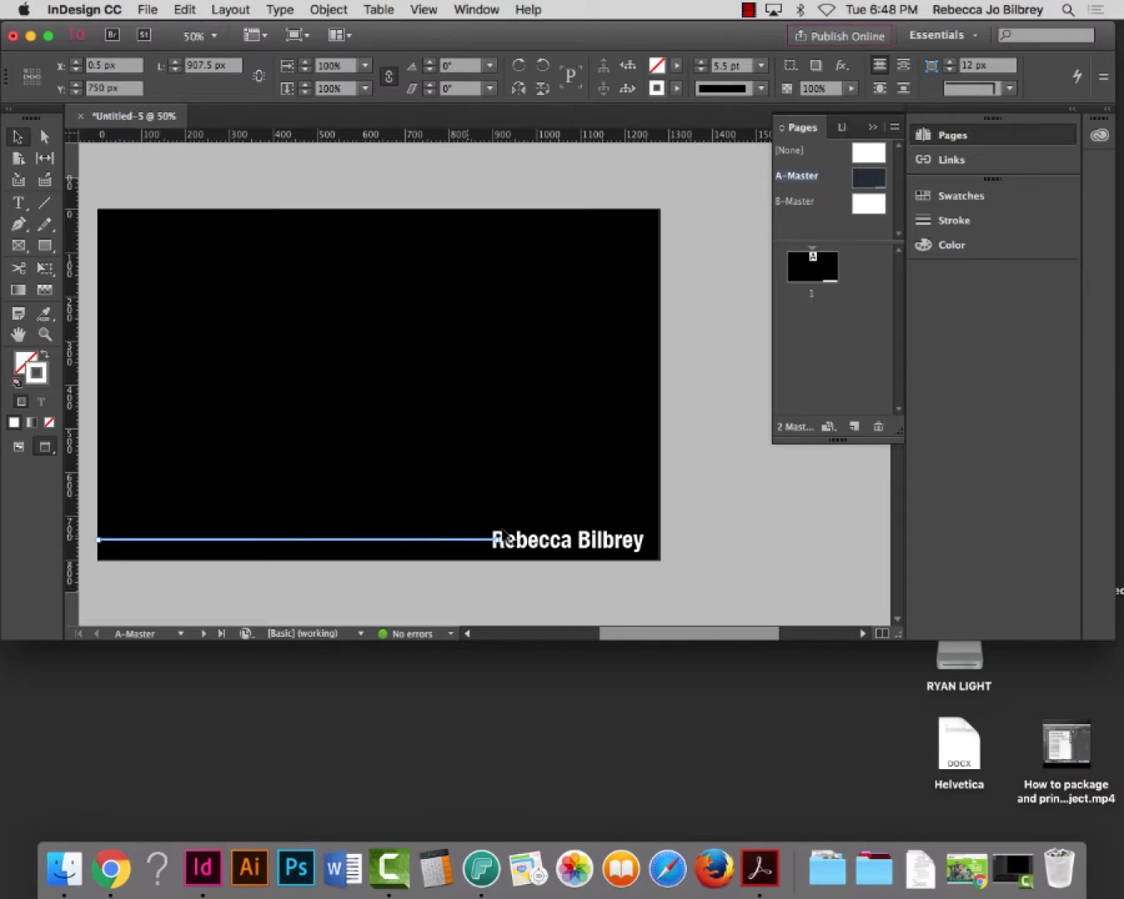
pyautogui.keyDown('shift'); pyautogui.click(556, 546); pyautogui.keyUp('shift')
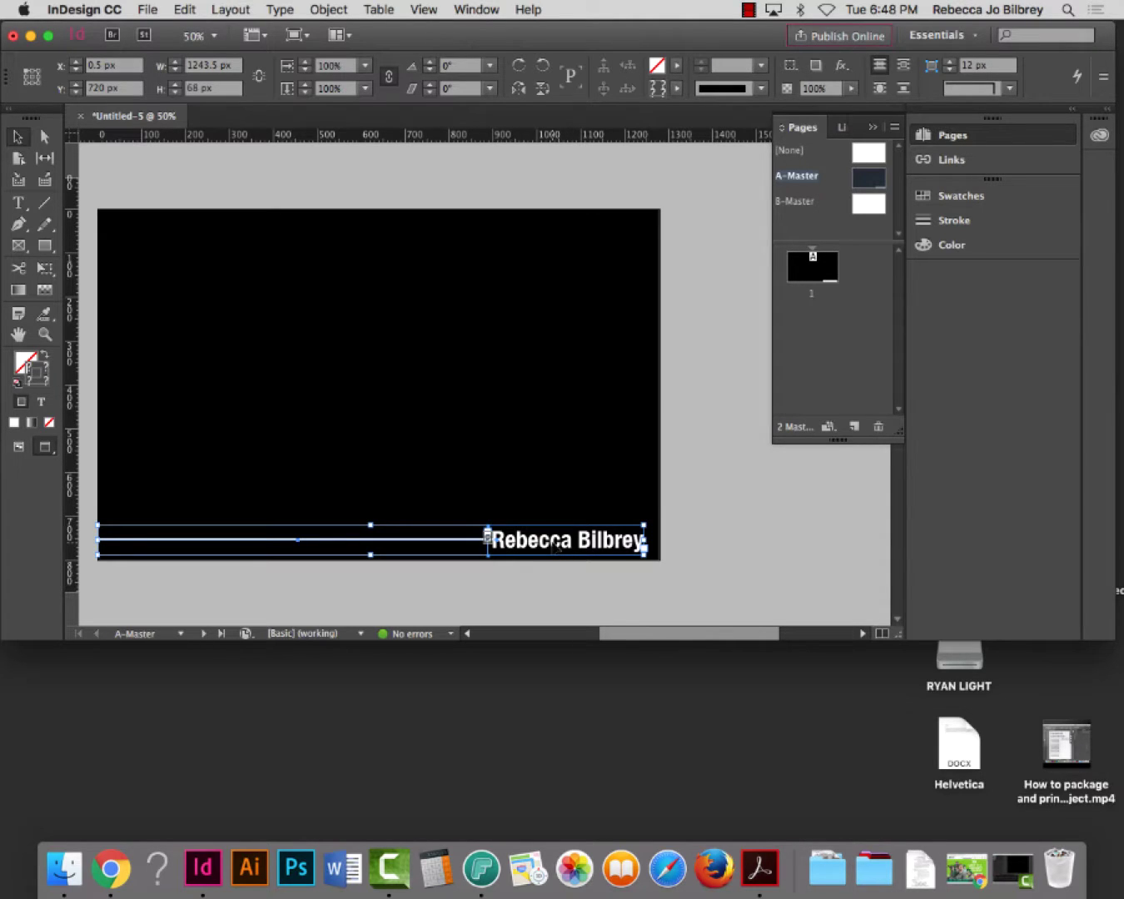
pyautogui.click(185, 8)
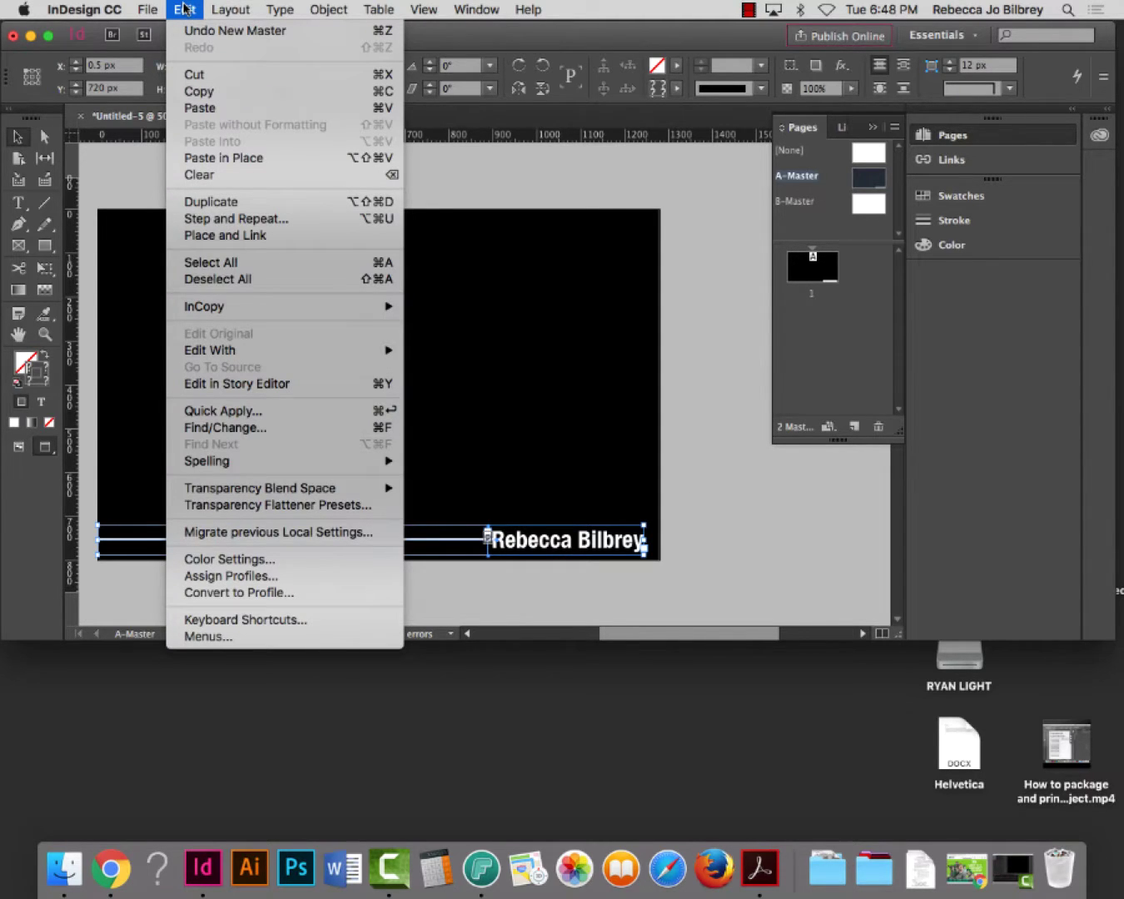
pyautogui.click(216, 91)
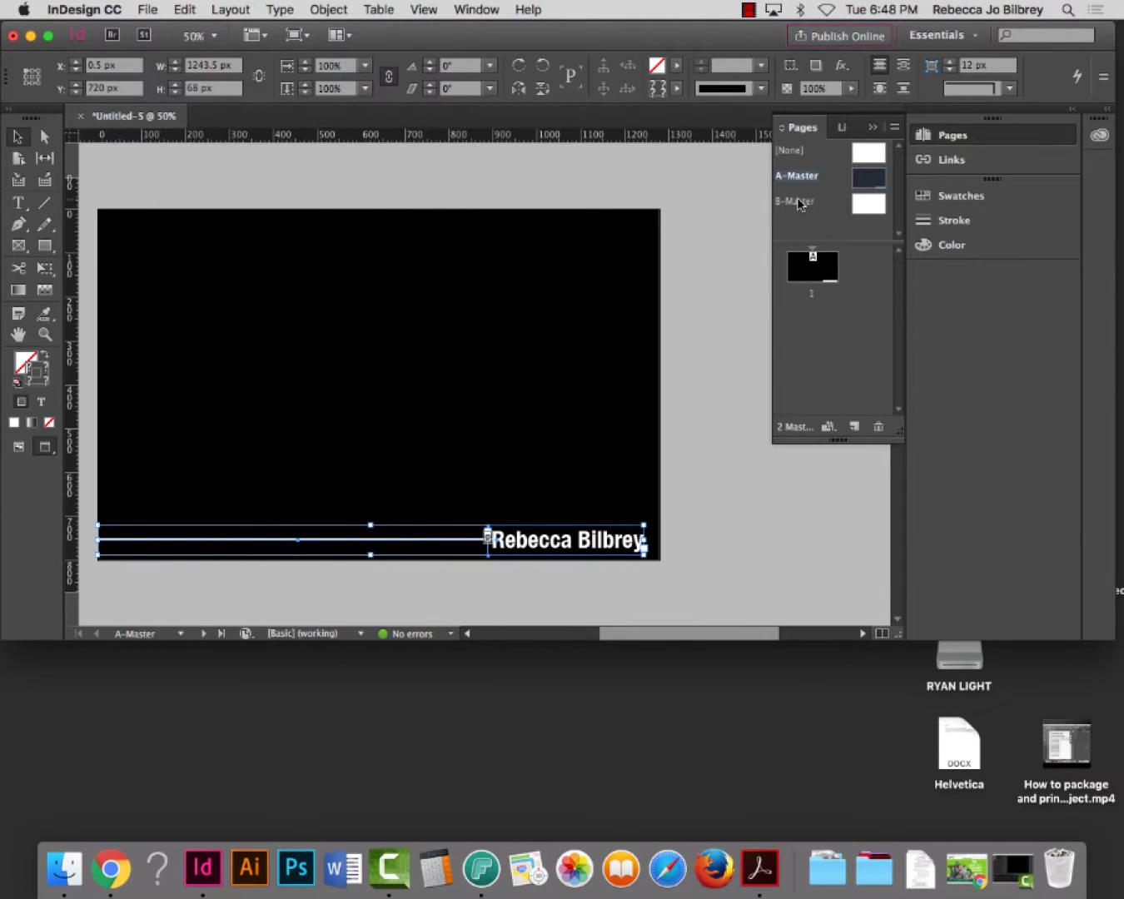
# Paste the line and name in place on B-Master, then select only the pasted name frame
pyautogui.doubleClick(798, 201)
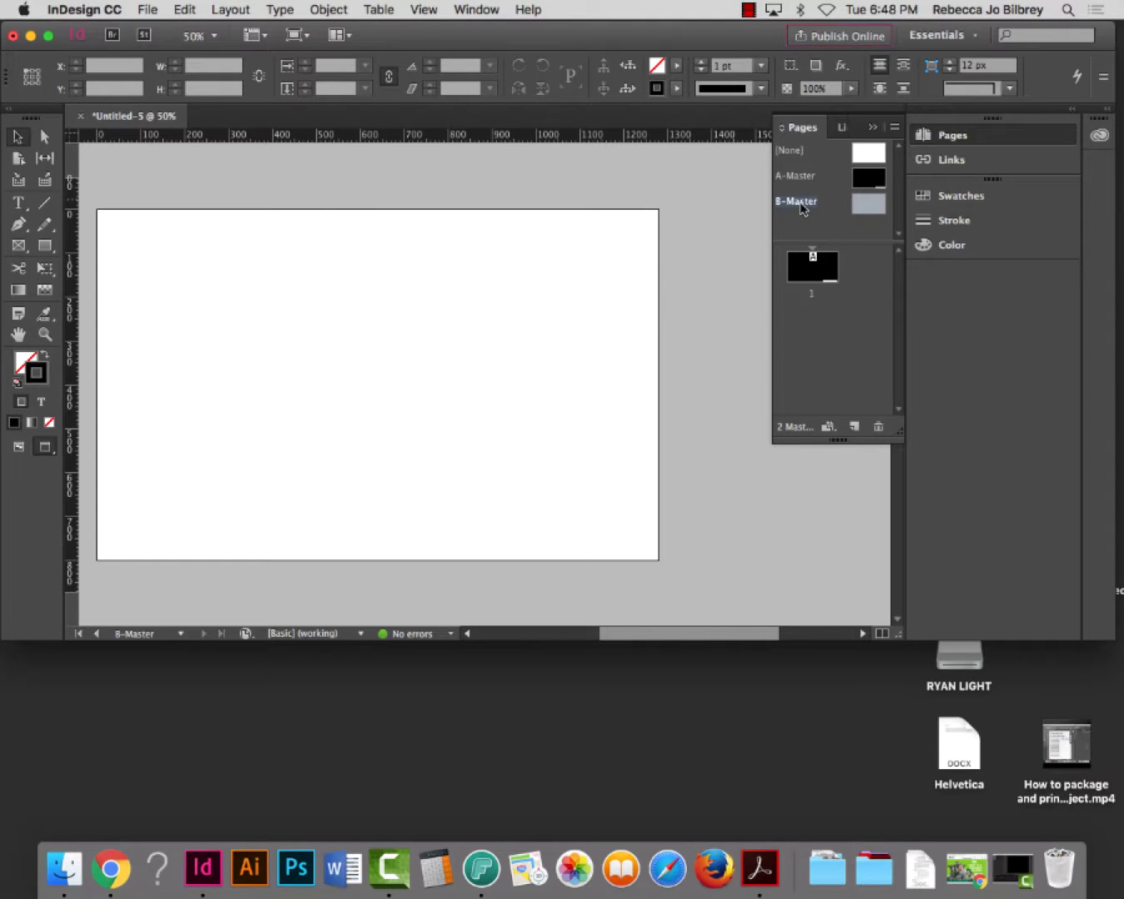
pyautogui.click(185, 9)
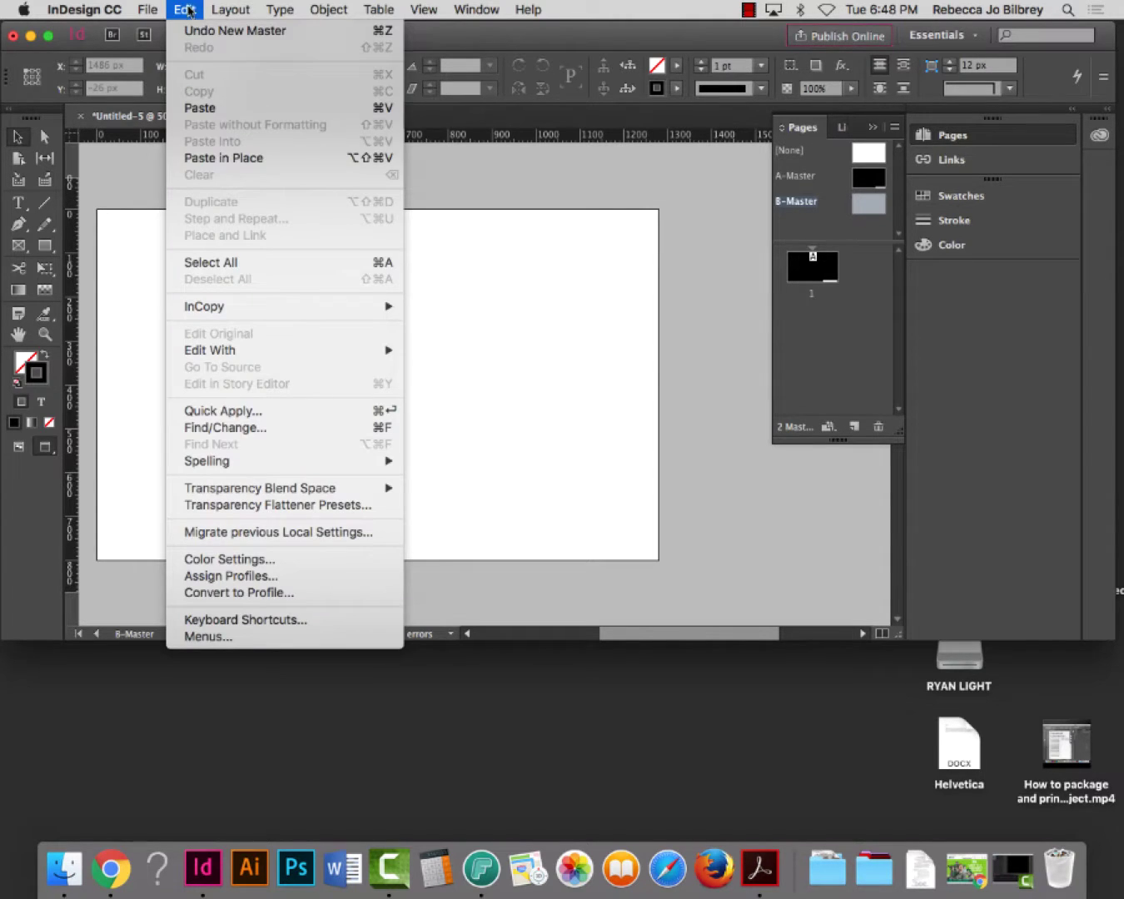
pyautogui.click(230, 162)
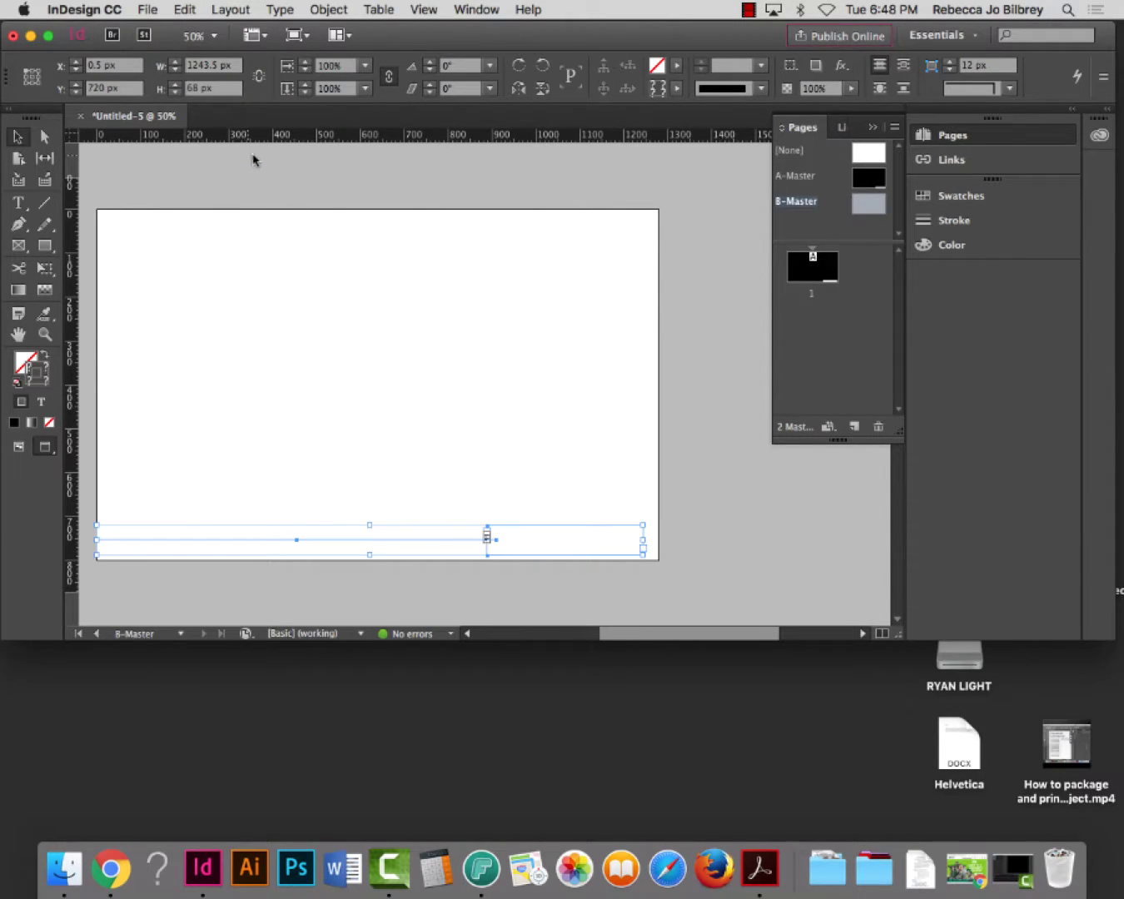
pyautogui.click(690, 346)
pyautogui.click(595, 554)
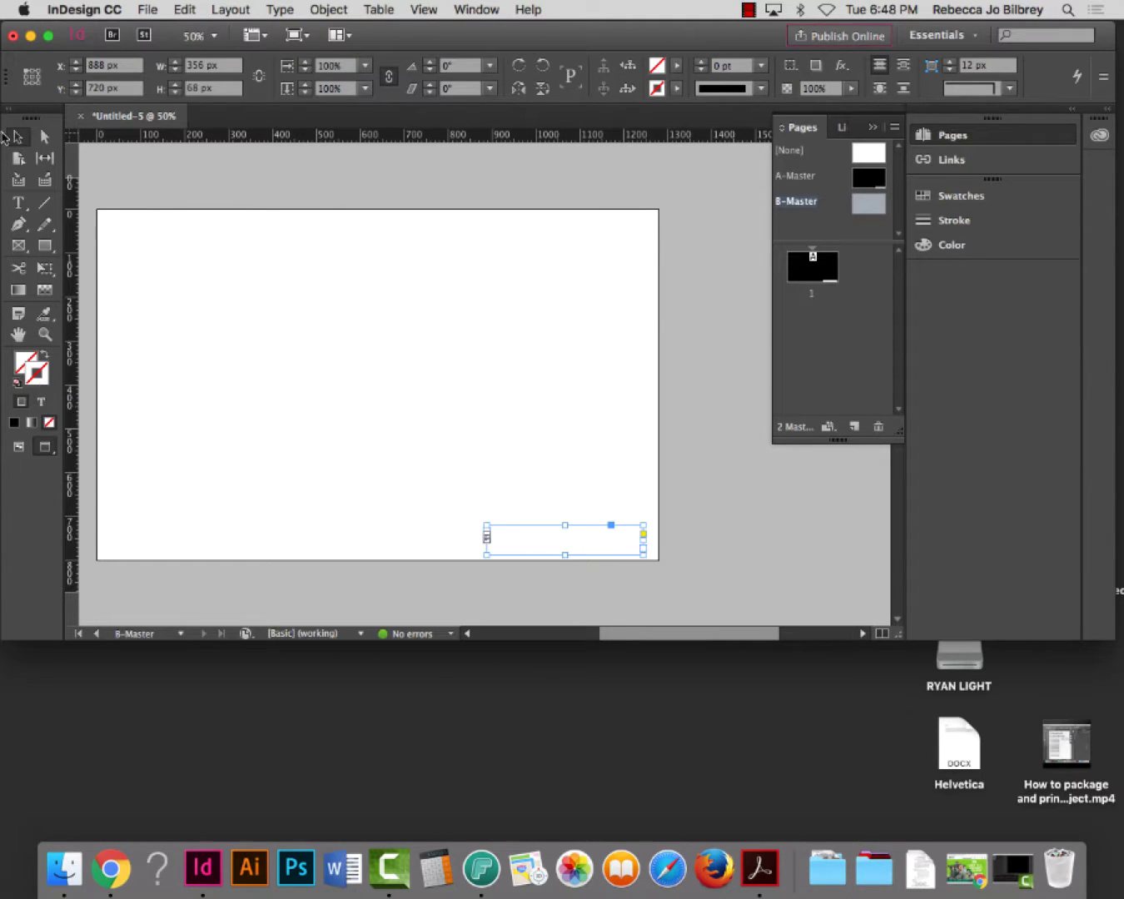
pyautogui.click(17, 202)
# Change the pasted name text's colour to black
pyautogui.doubleClick(545, 534)
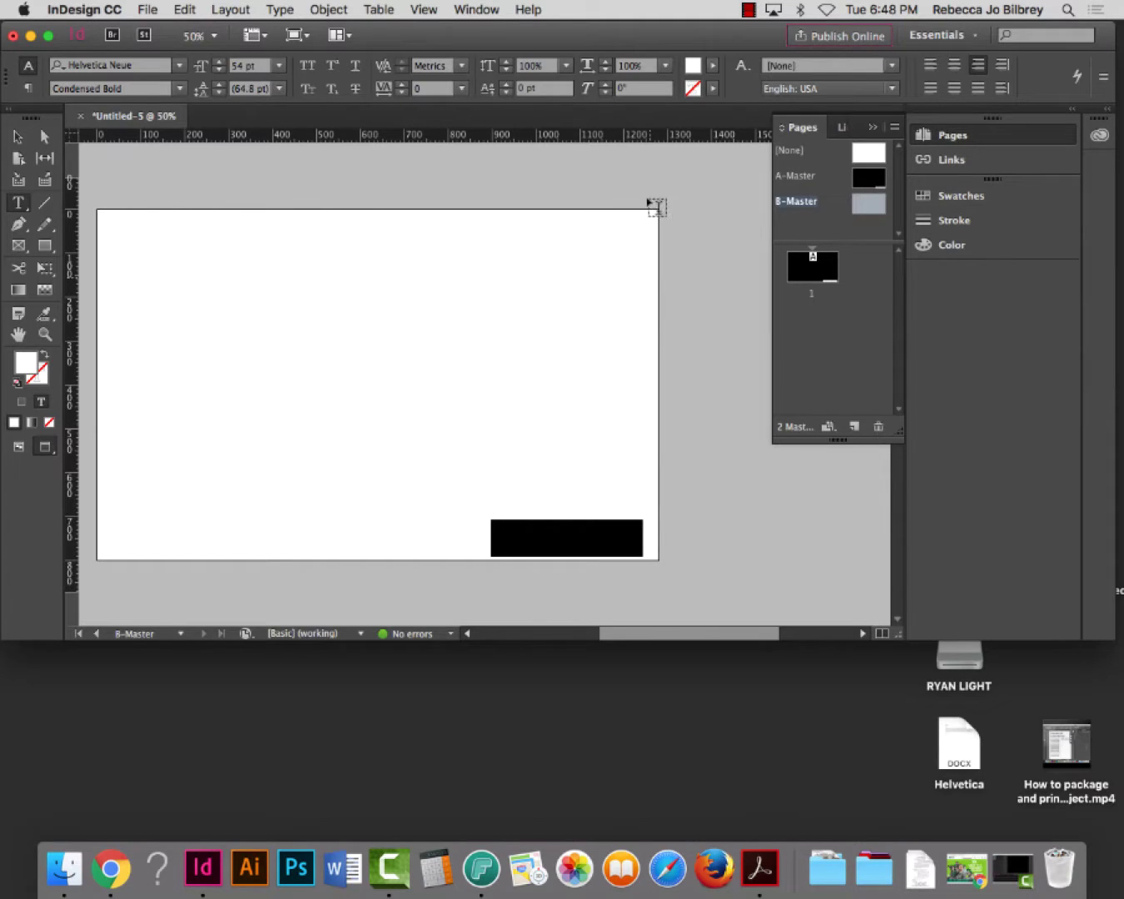
pyautogui.click(713, 67)
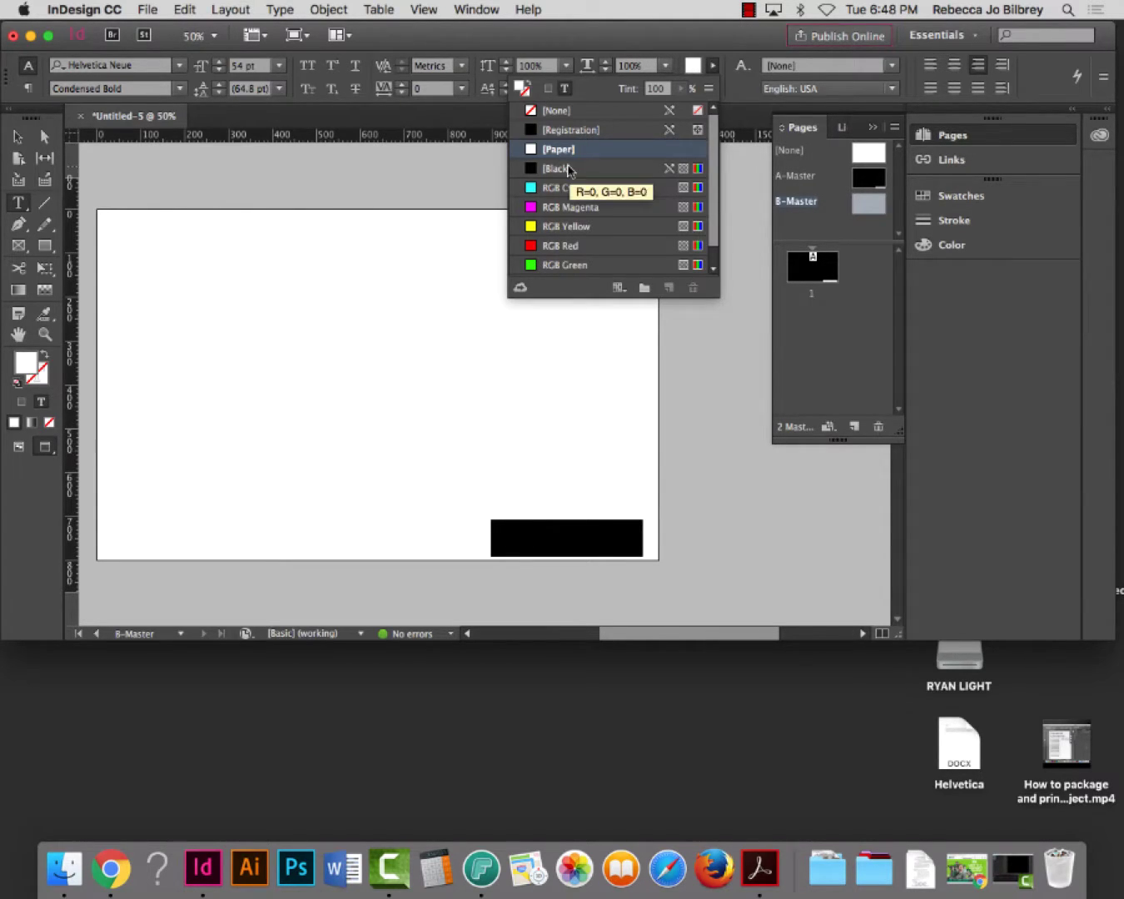
pyautogui.click(570, 167)
pyautogui.click(18, 135)
# Make the pasted line's stroke black and deselect it
pyautogui.press('\\')
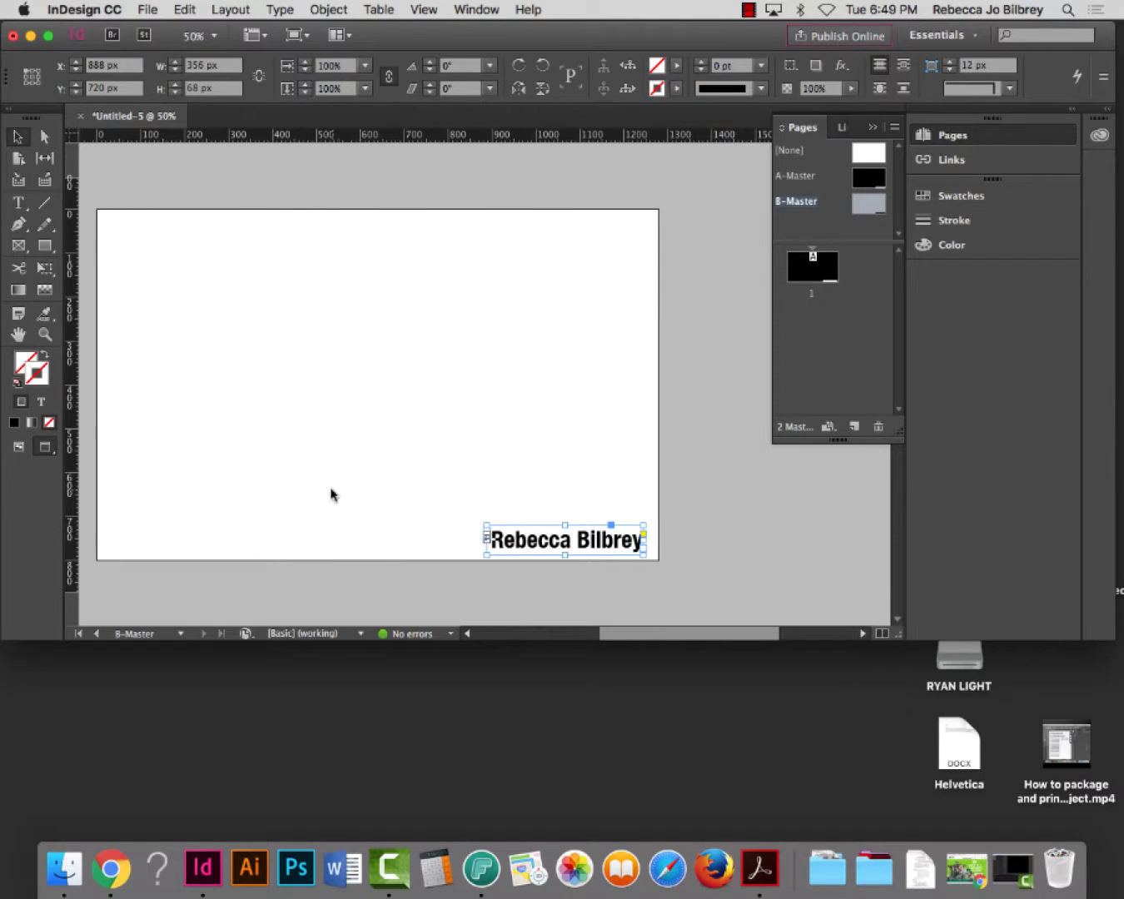
pyautogui.moveTo(98, 539); pyautogui.dragTo(496, 540)
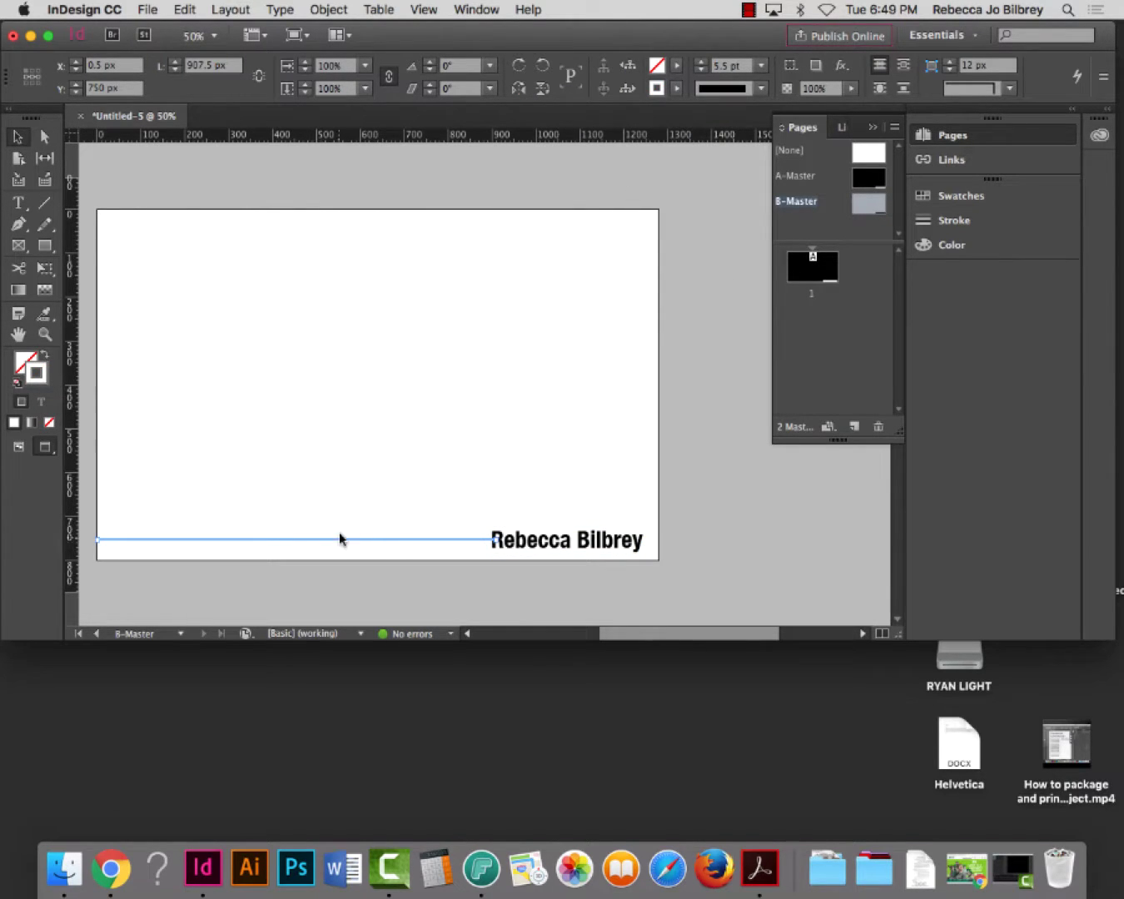
pyautogui.click(675, 89)
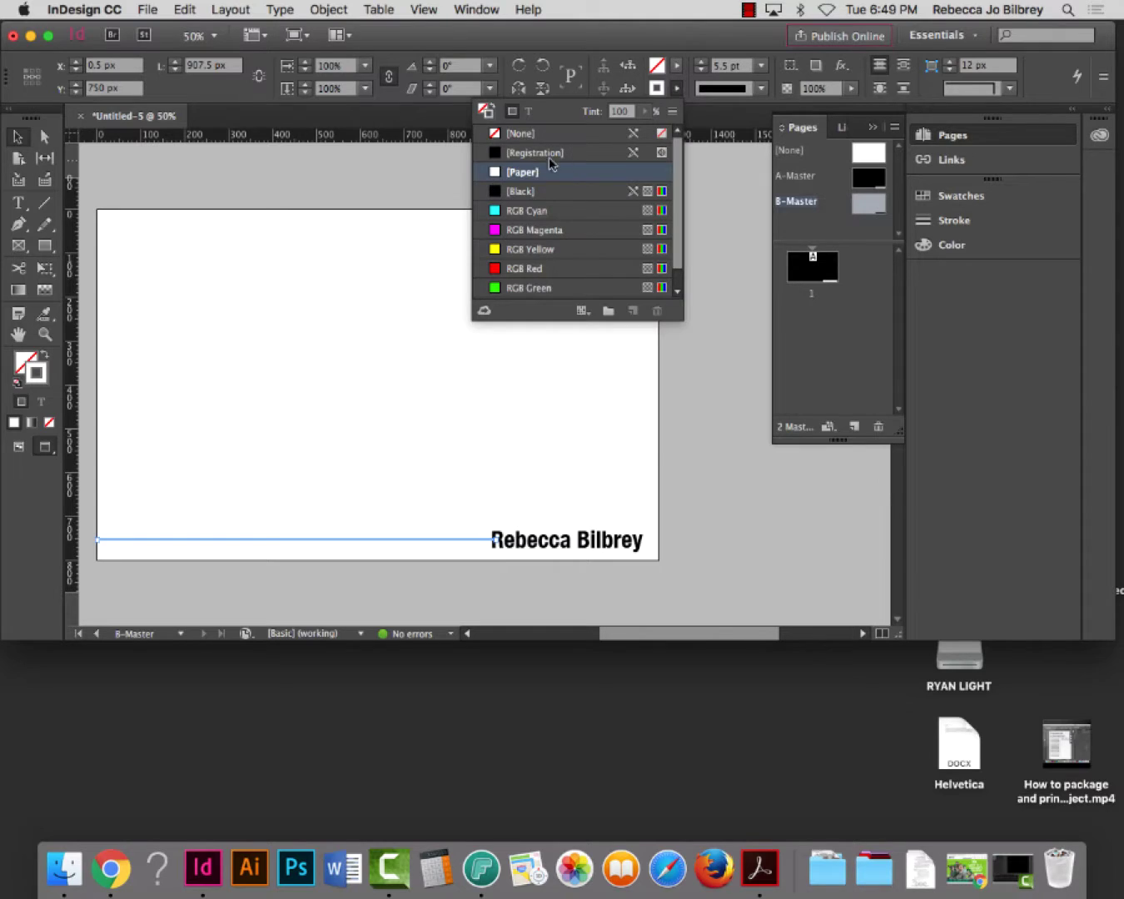
pyautogui.click(539, 191)
pyautogui.click(17, 137)
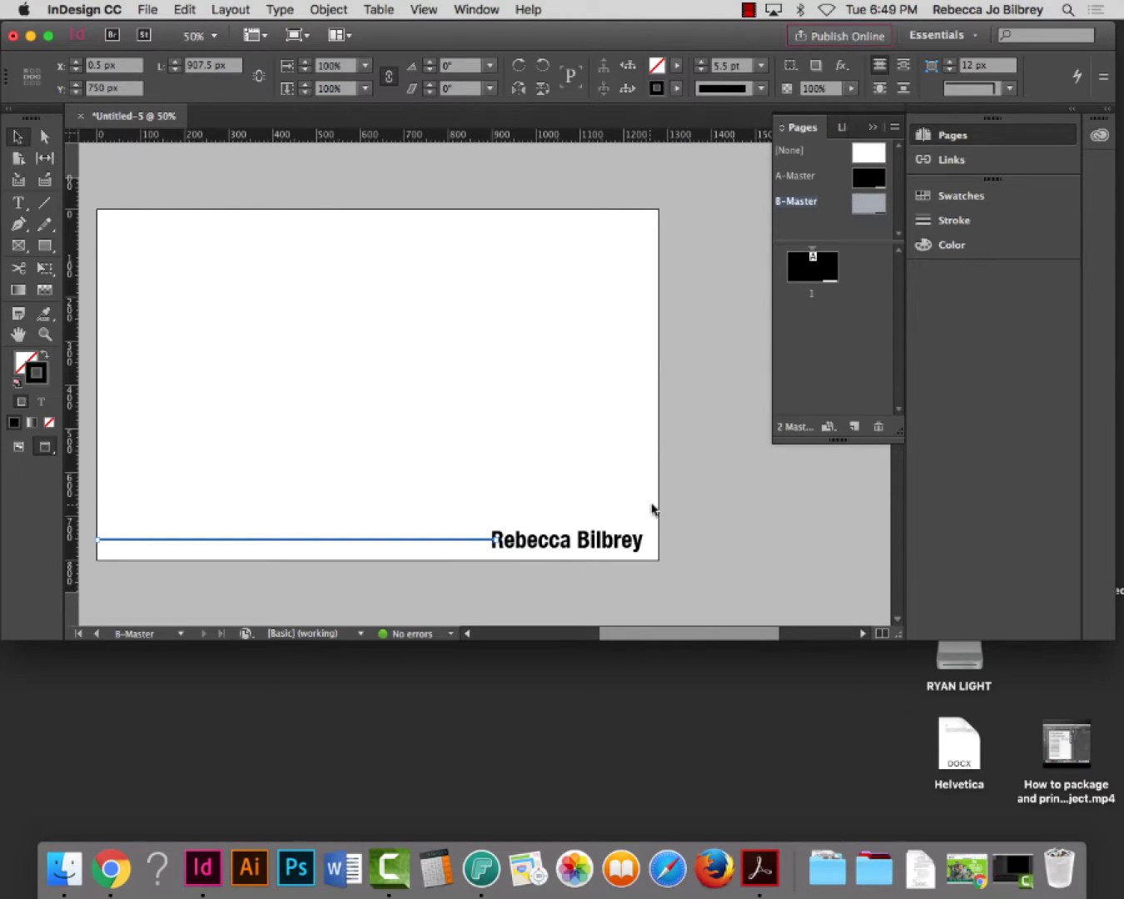
pyautogui.click(722, 511)
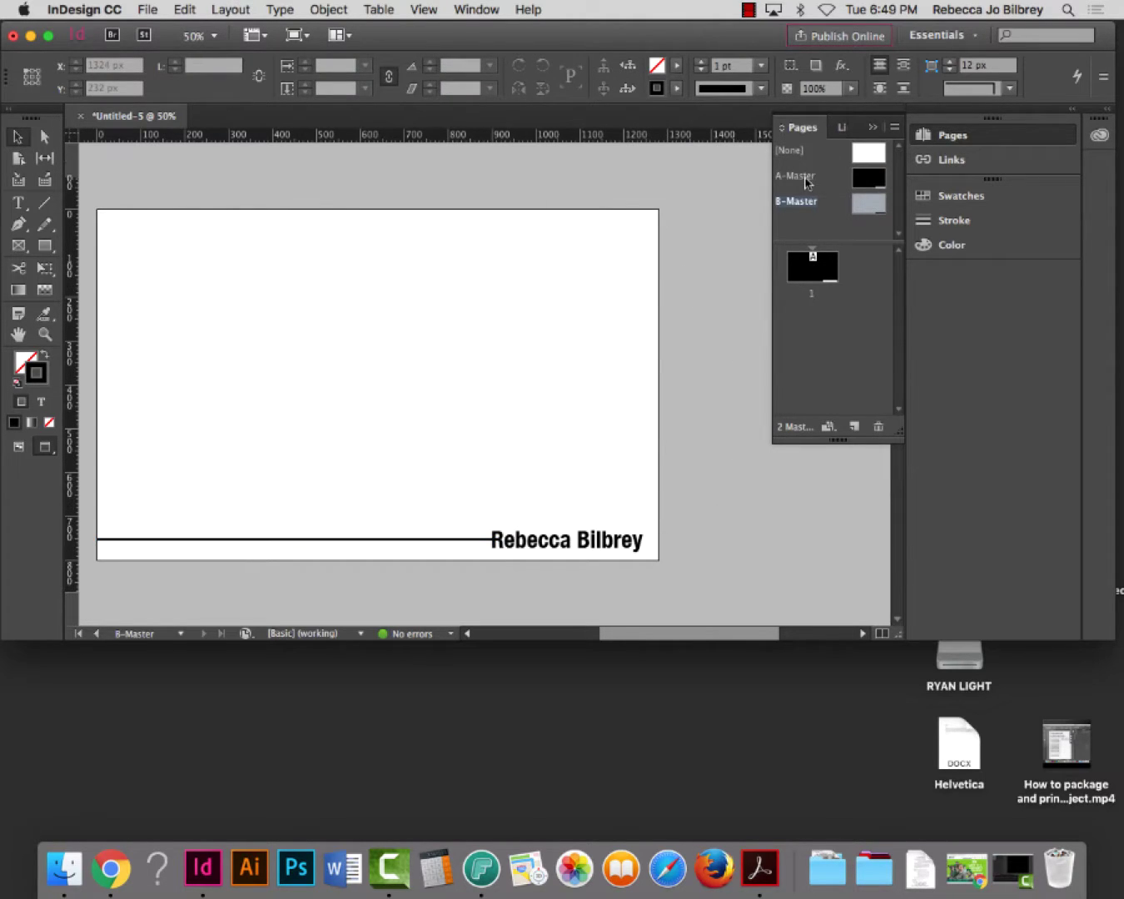
# Switch back and forth between A-Master and B-Master to compare them
pyautogui.doubleClick(801, 177)
pyautogui.doubleClick(801, 203)
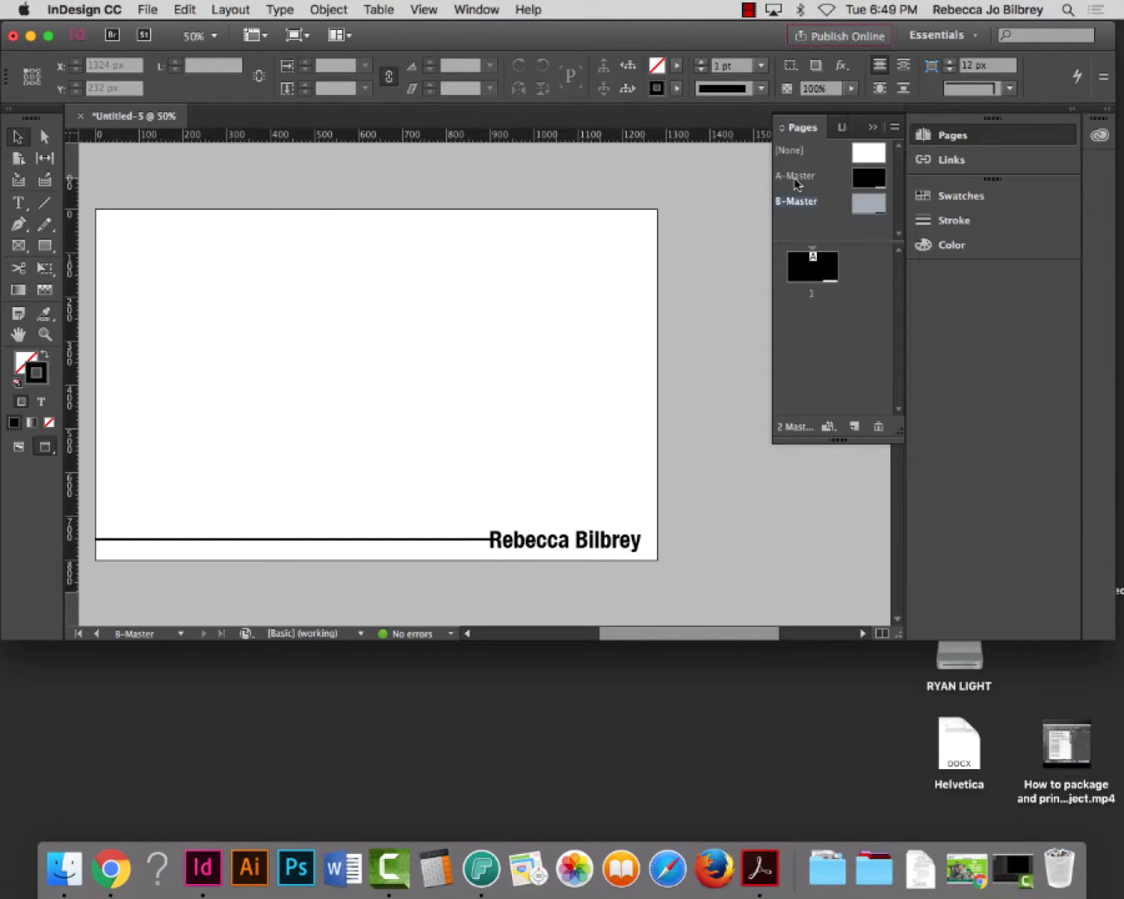
pyautogui.doubleClick(798, 177)
pyautogui.doubleClick(798, 202)
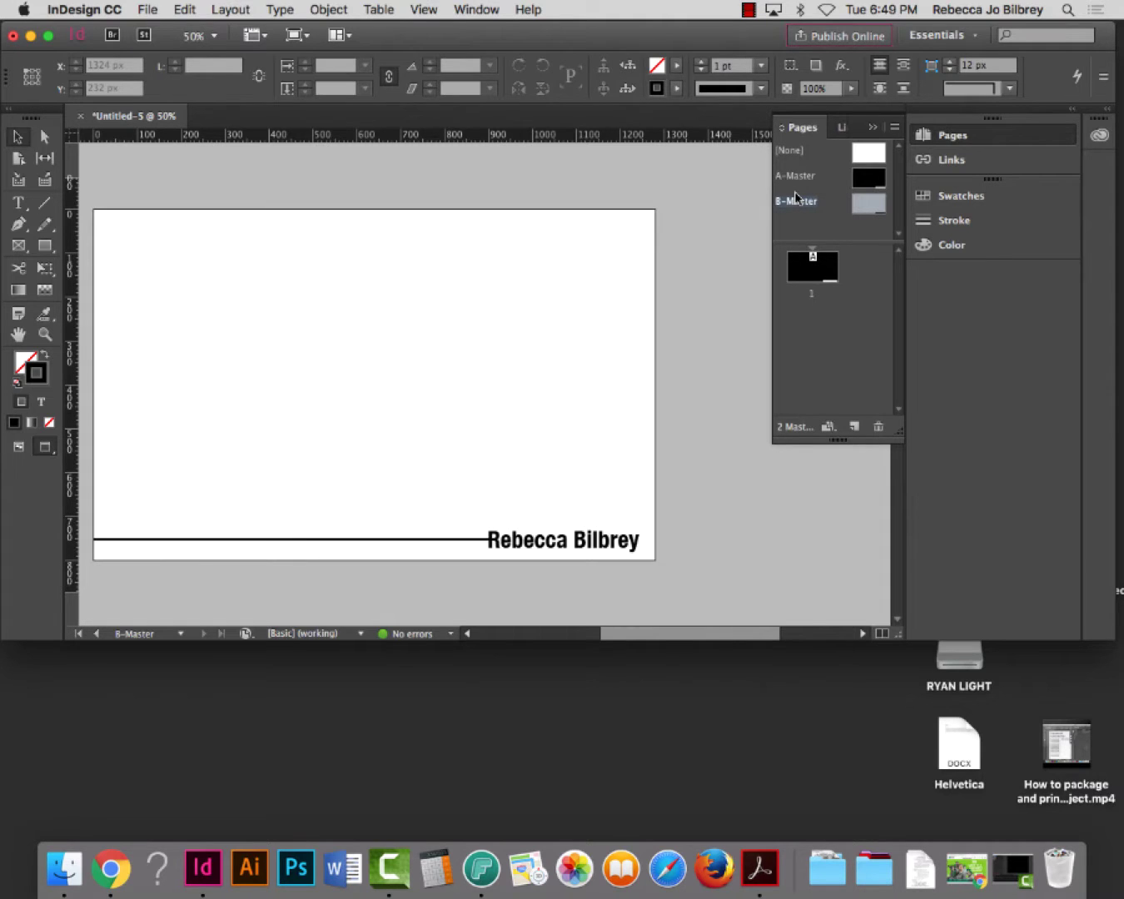
# Save the document as 'Presentation' in the Desktop's Presentation folder
pyautogui.press('super+s')
pyautogui.write('Presentation')
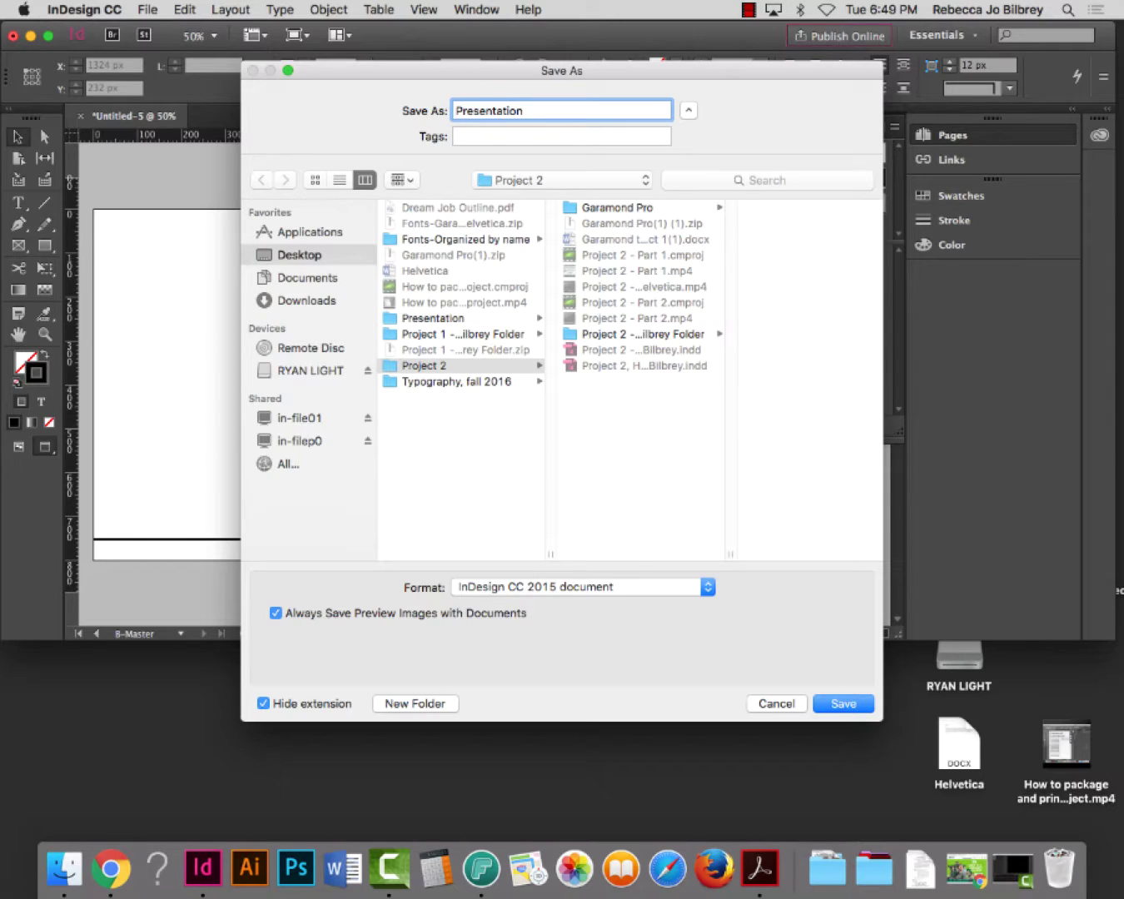
pyautogui.press('BackSpace')
pyautogui.press('BackSpace')
pyautogui.press('BackSpace')
pyautogui.press('BackSpace')
pyautogui.press('BackSpace')
pyautogui.write('ation')
pyautogui.click(450, 319)
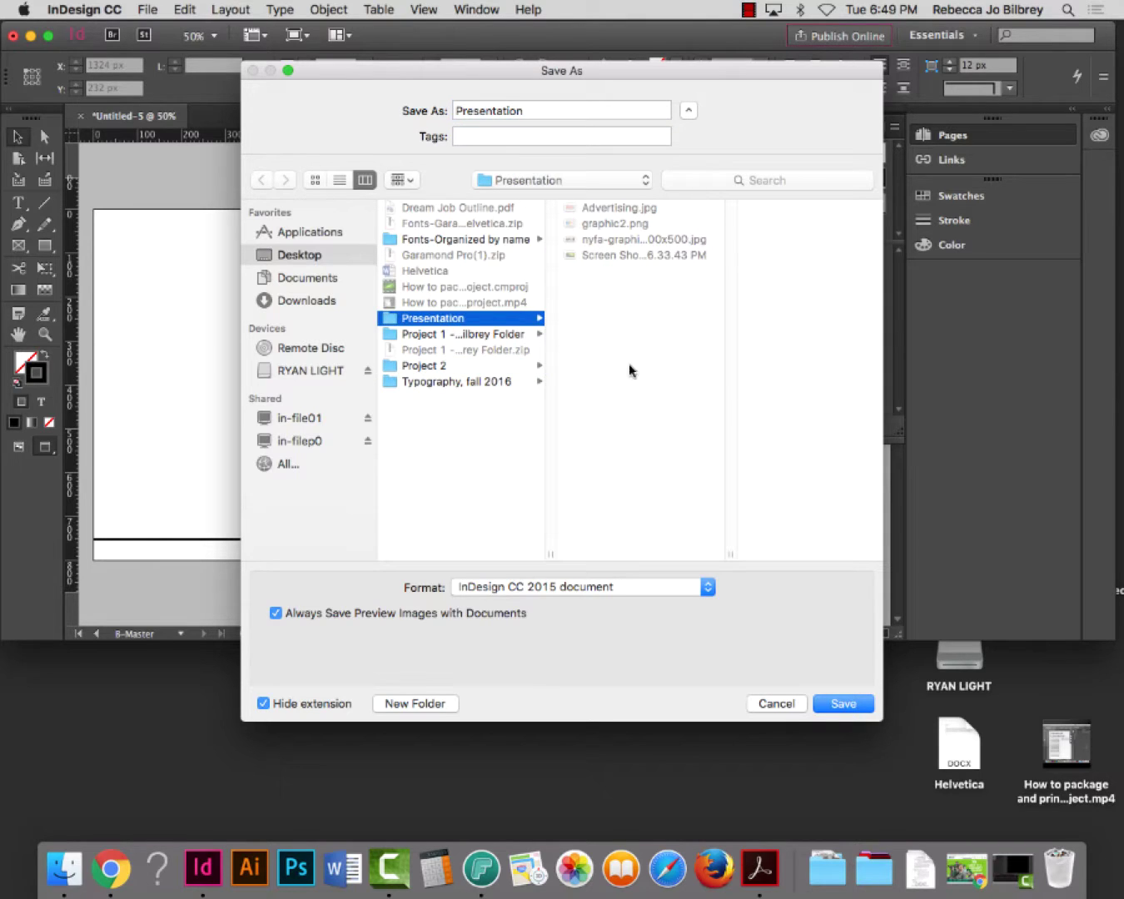
pyautogui.click(843, 704)
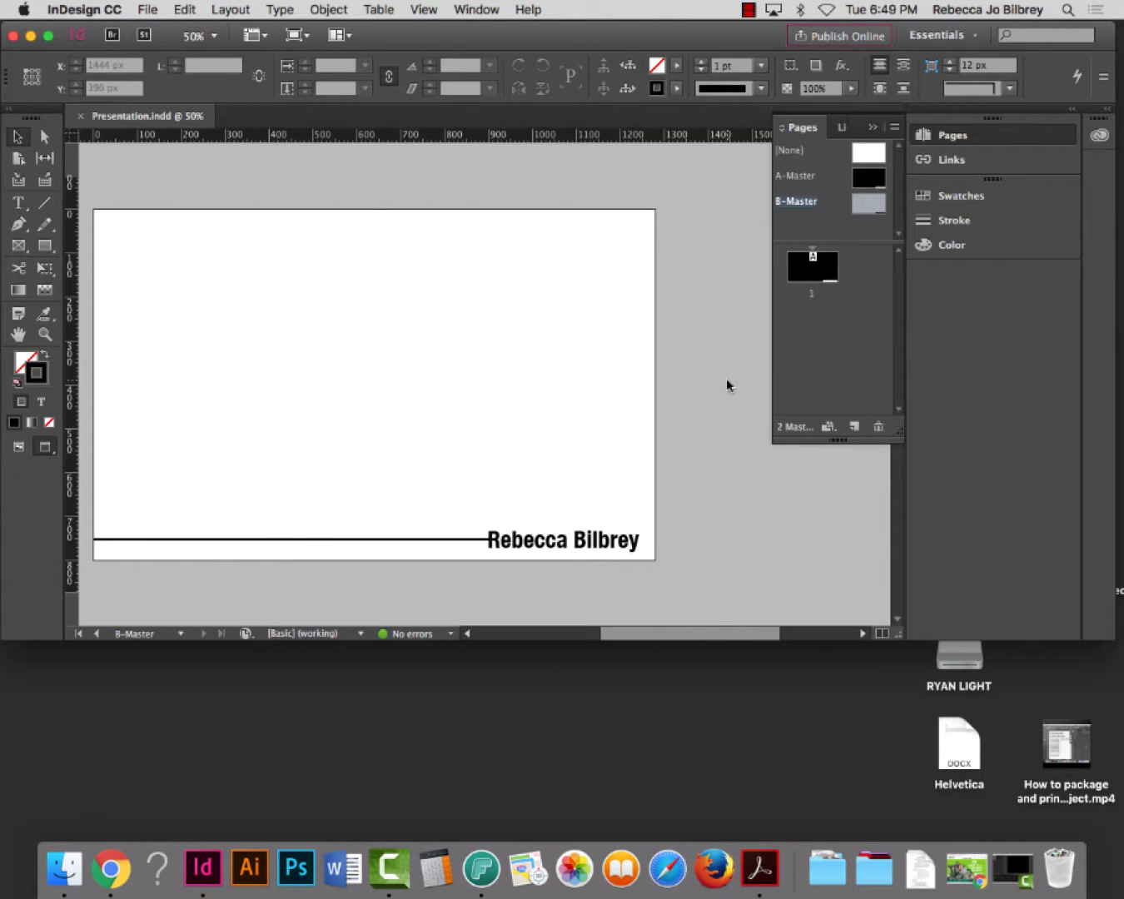
# Show page 1 with the white rule and name, and enlarge the InDesign window
pyautogui.doubleClick(806, 273)
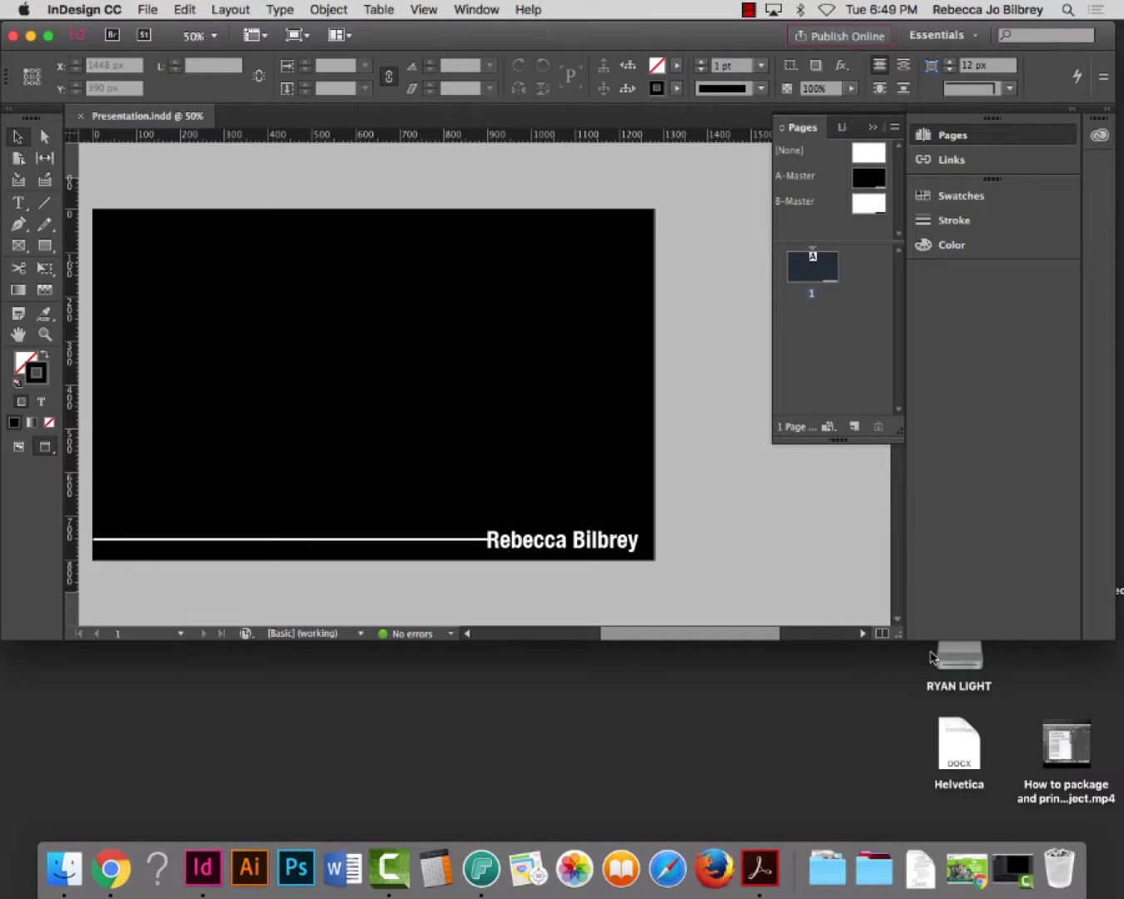
pyautogui.moveTo(898, 638); pyautogui.dragTo(980, 805)
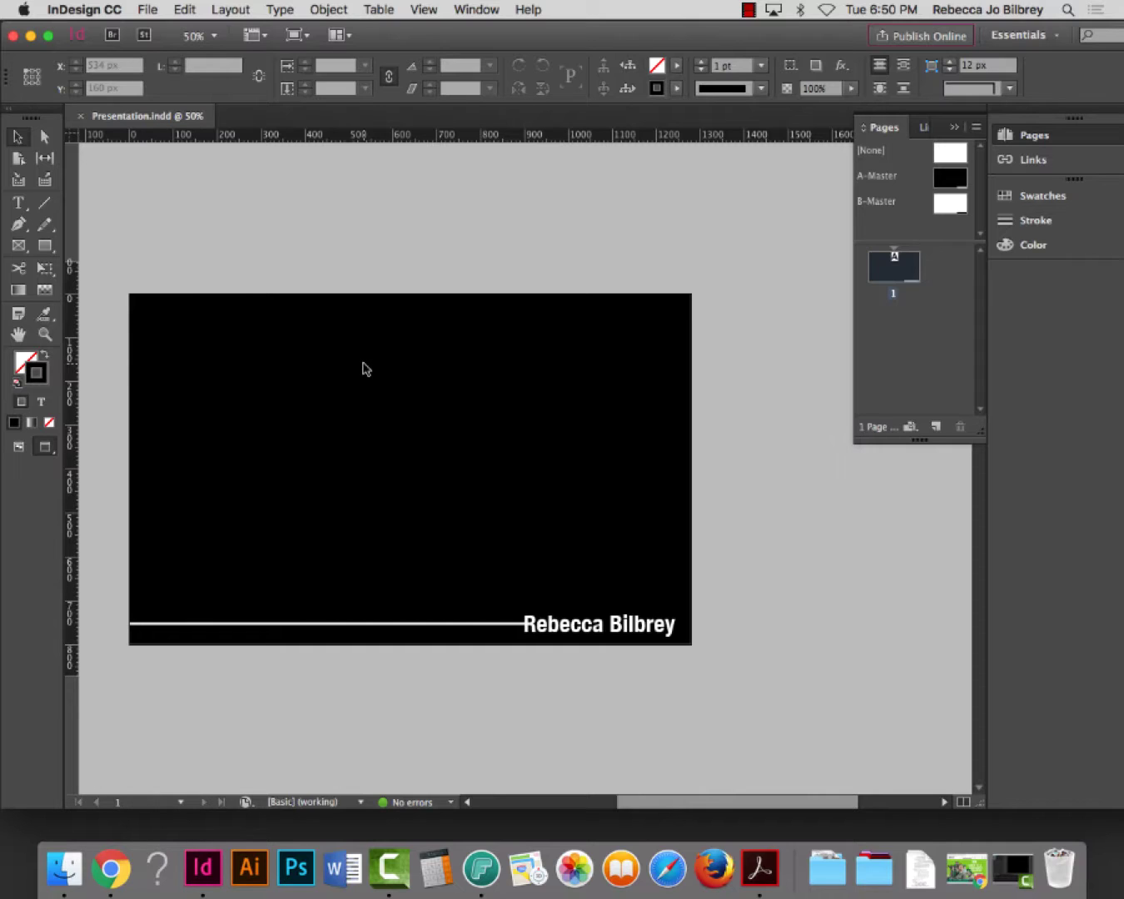
pyautogui.click(163, 8)
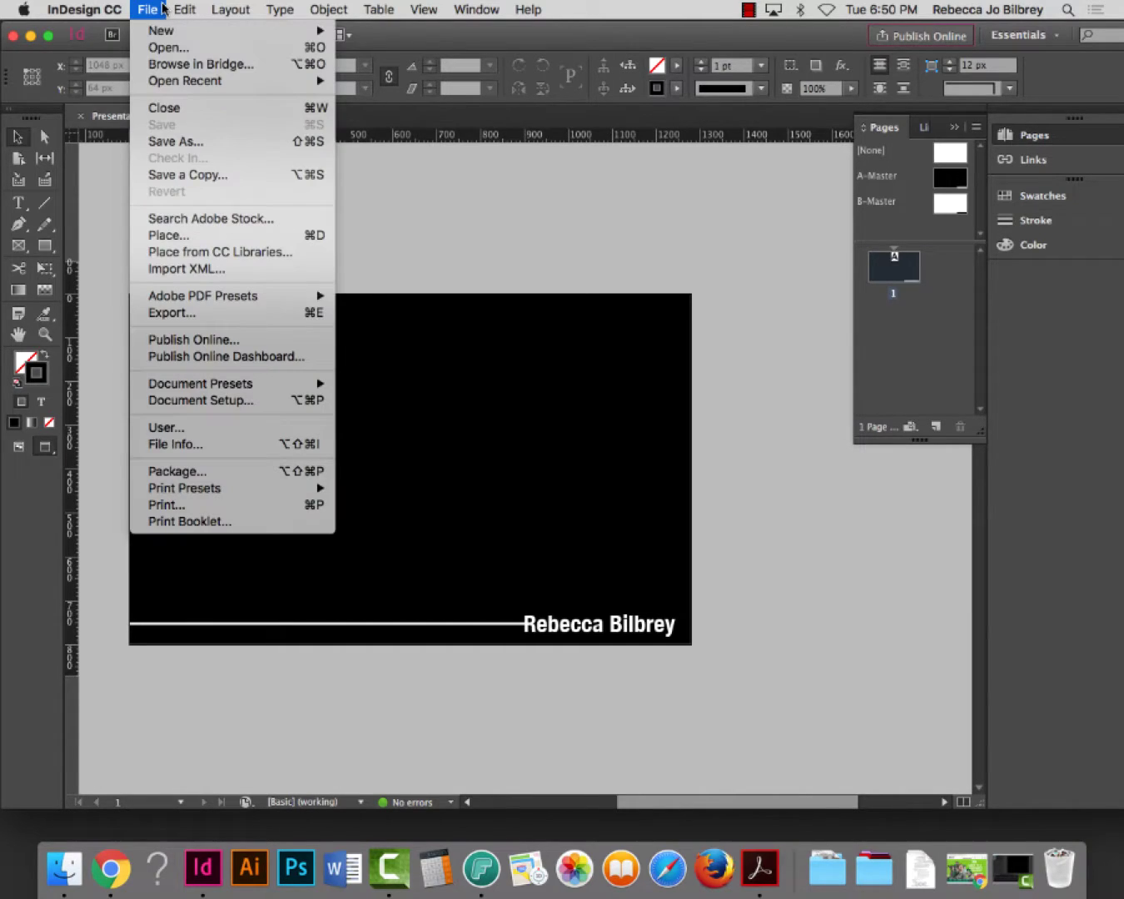
# Place nyfa-graphic-design-1400x500.jpg from the Presentation folder at page 1's left edge
pyautogui.click(185, 236)
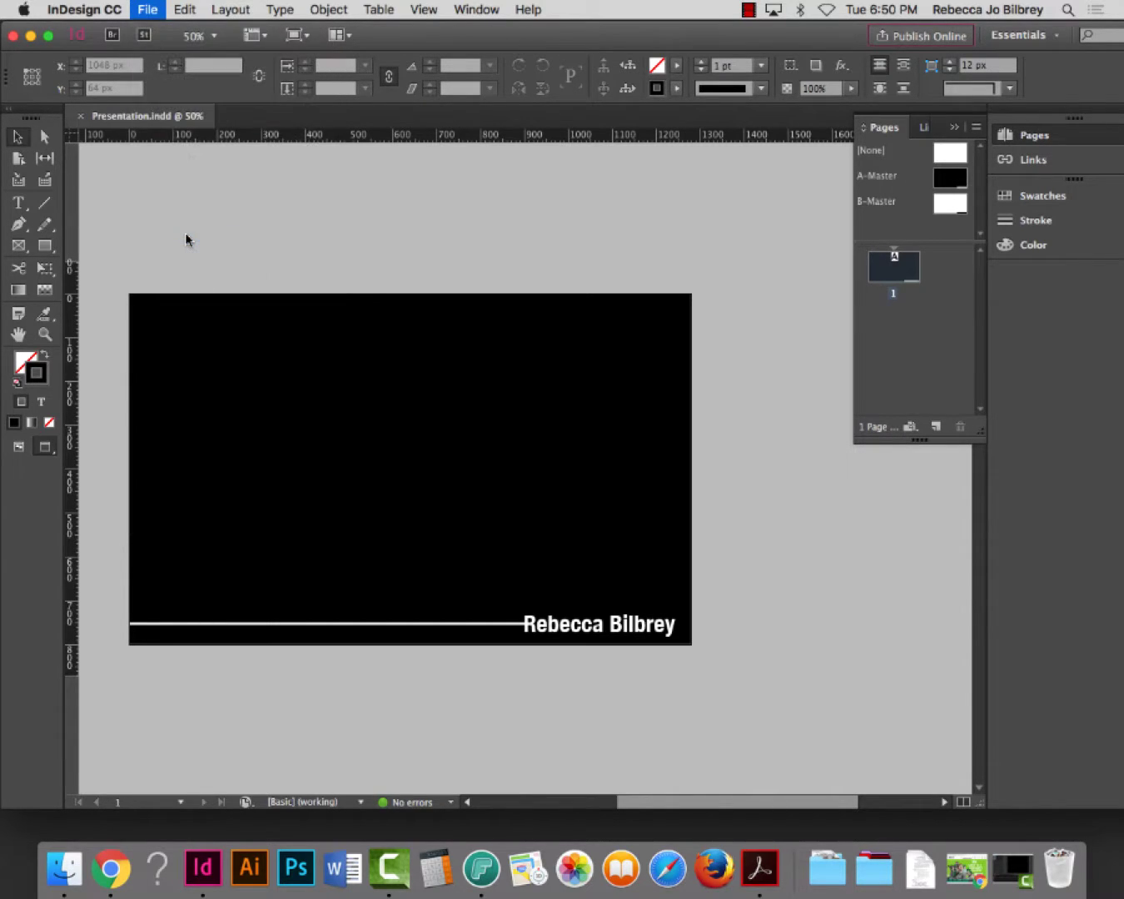
pyautogui.hscroll(5, 439, 250)
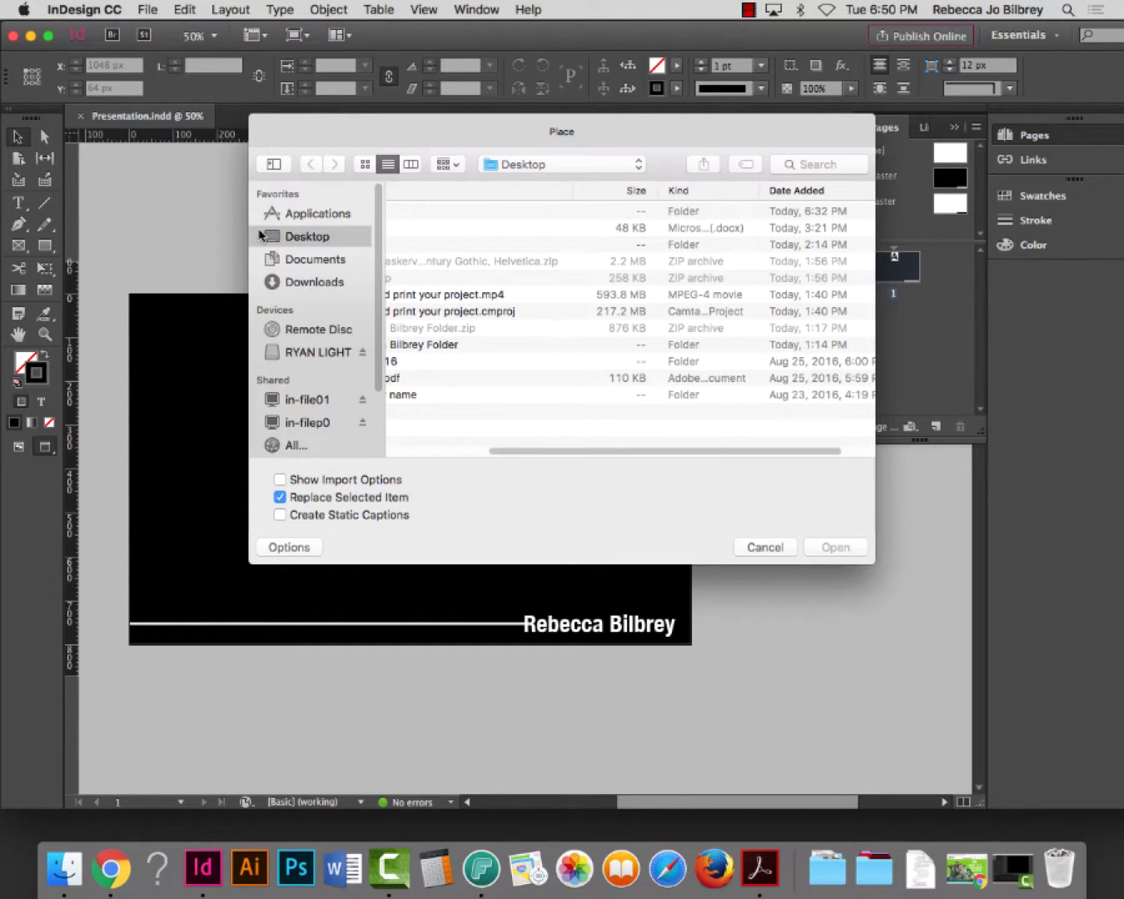
pyautogui.hscroll(-5, 617, 313)
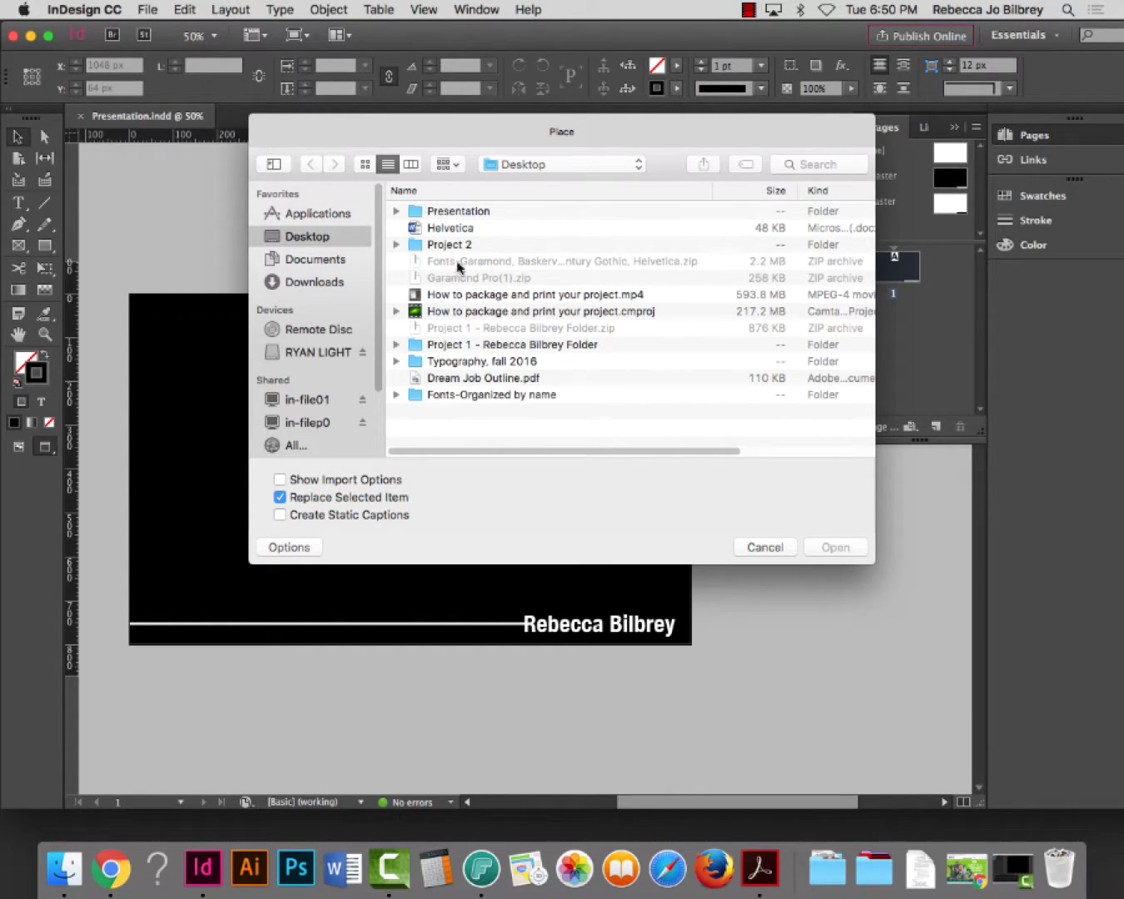
pyautogui.doubleClick(451, 212)
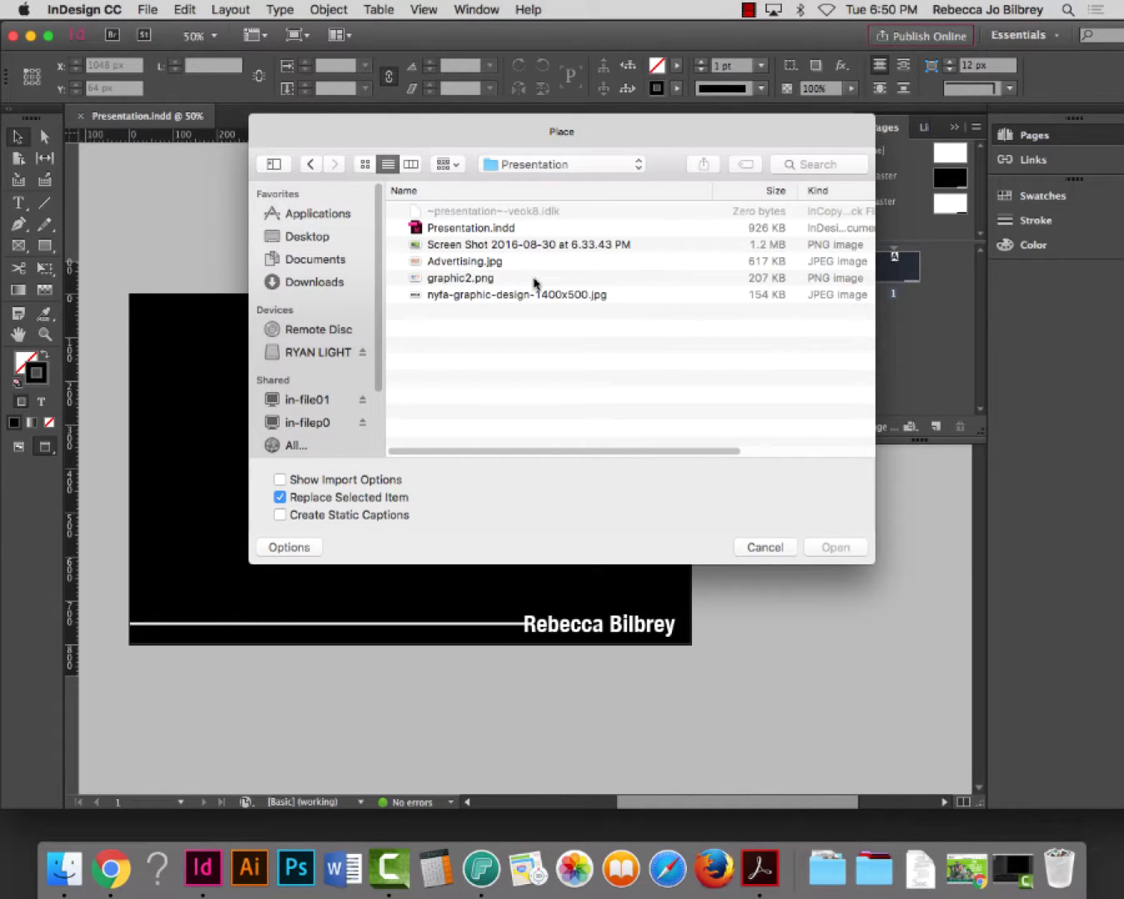
pyautogui.click(501, 296)
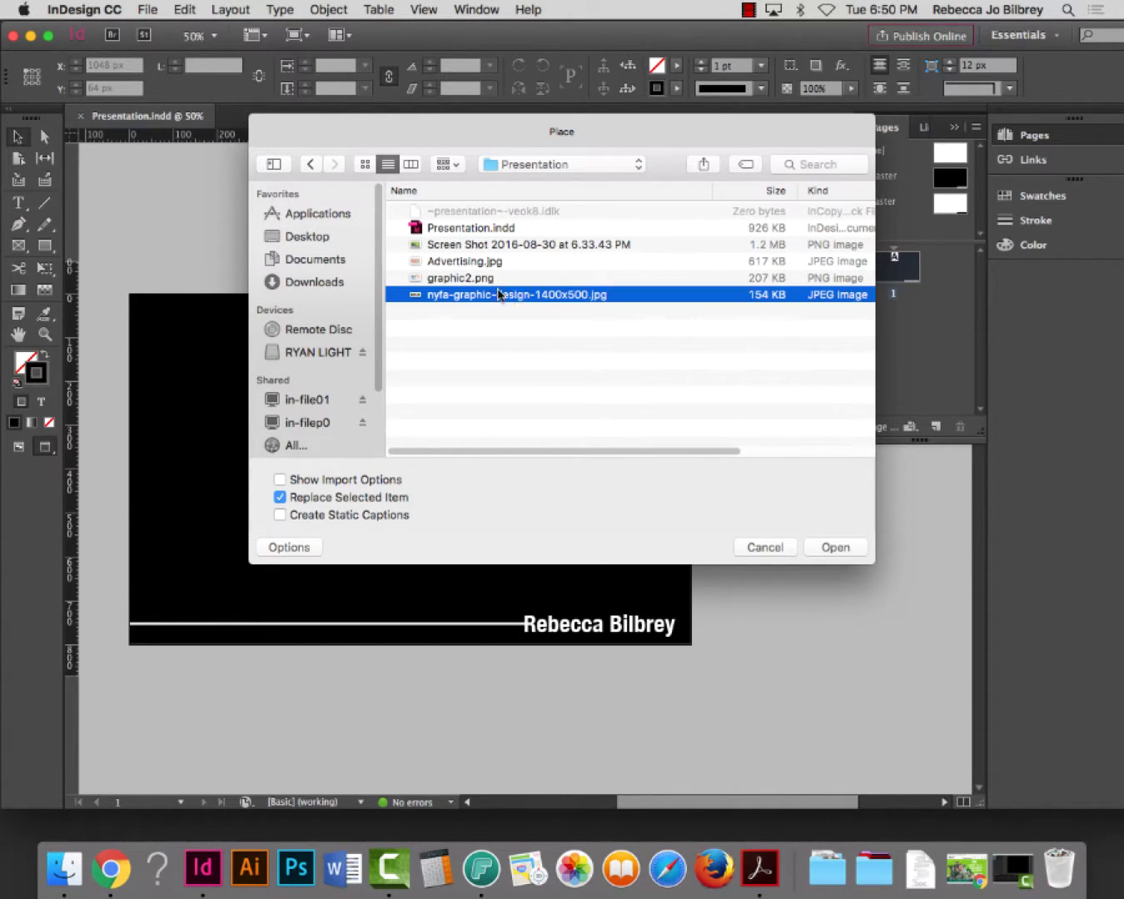
pyautogui.click(836, 547)
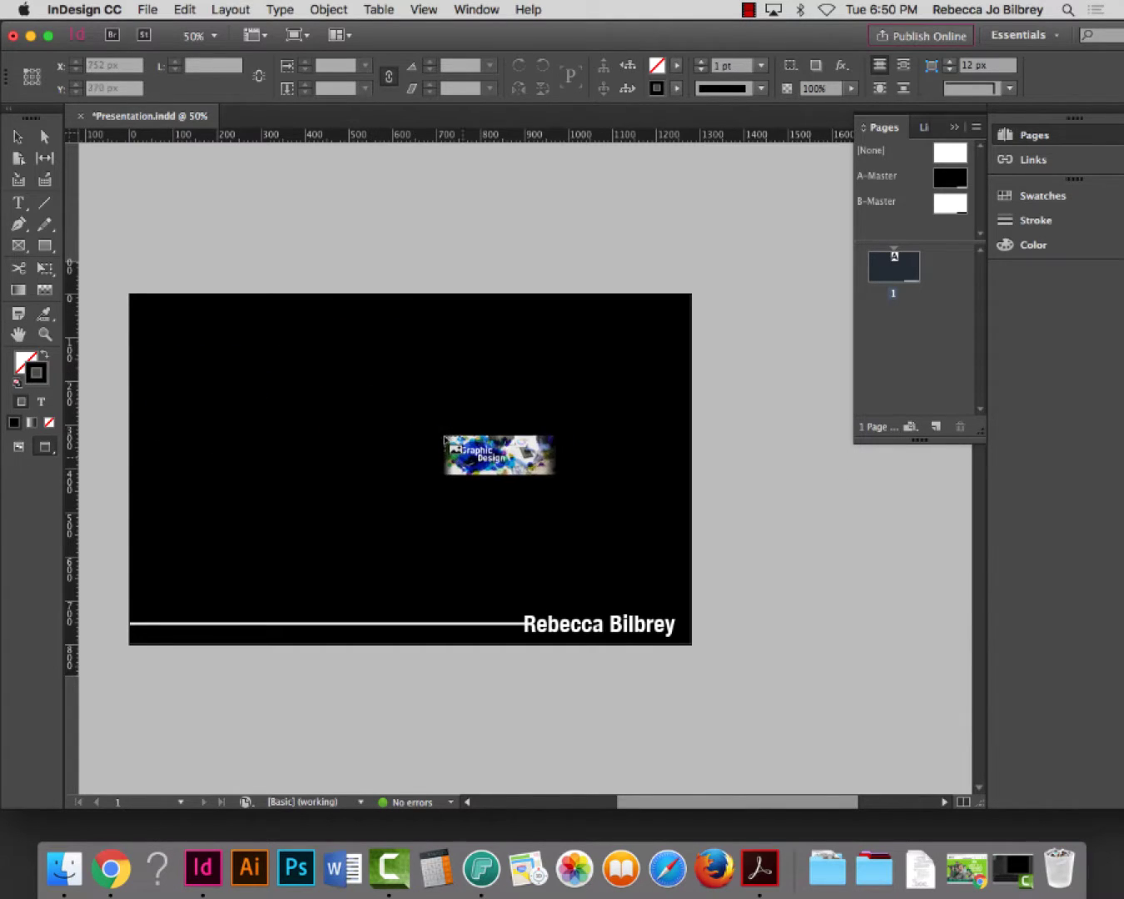
pyautogui.click(115, 385)
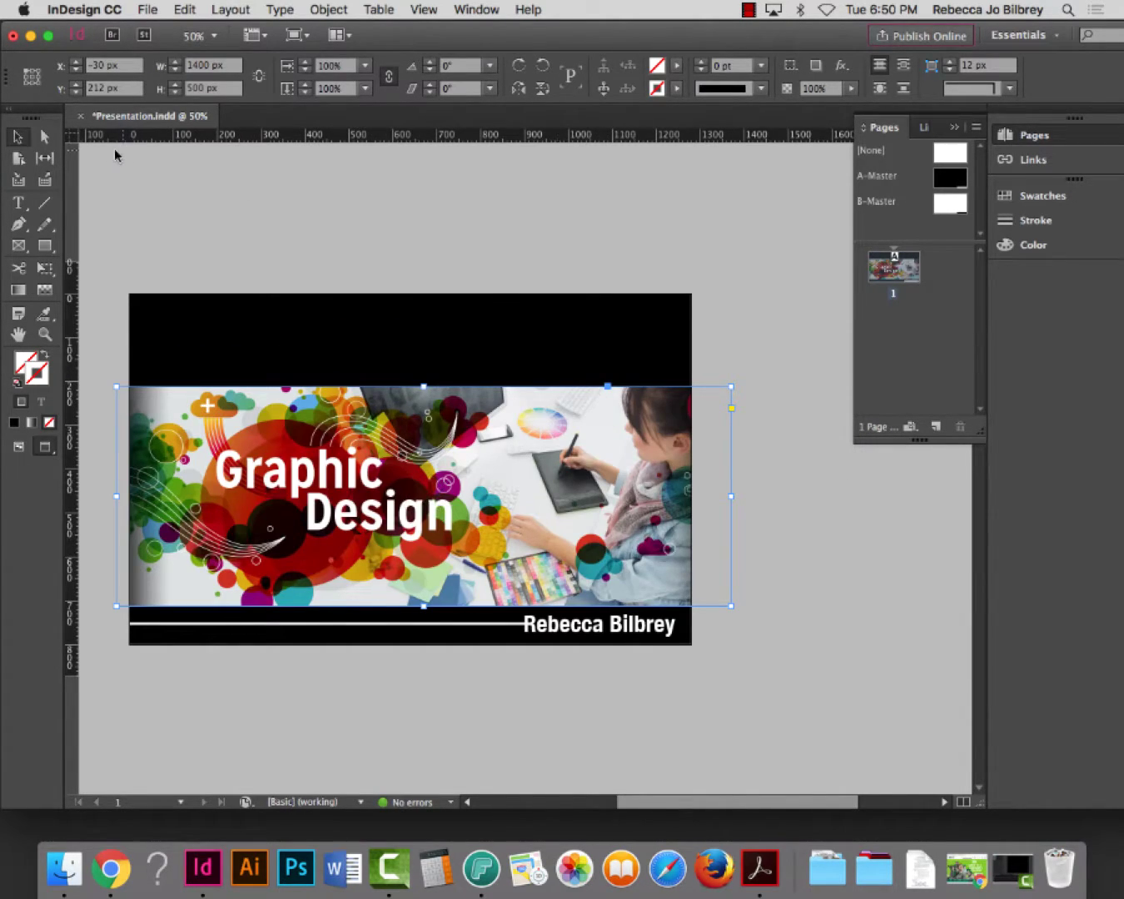
# Drag the Graphic Design banner up to about Y 142 px, then deselect it
pyautogui.click(19, 138)
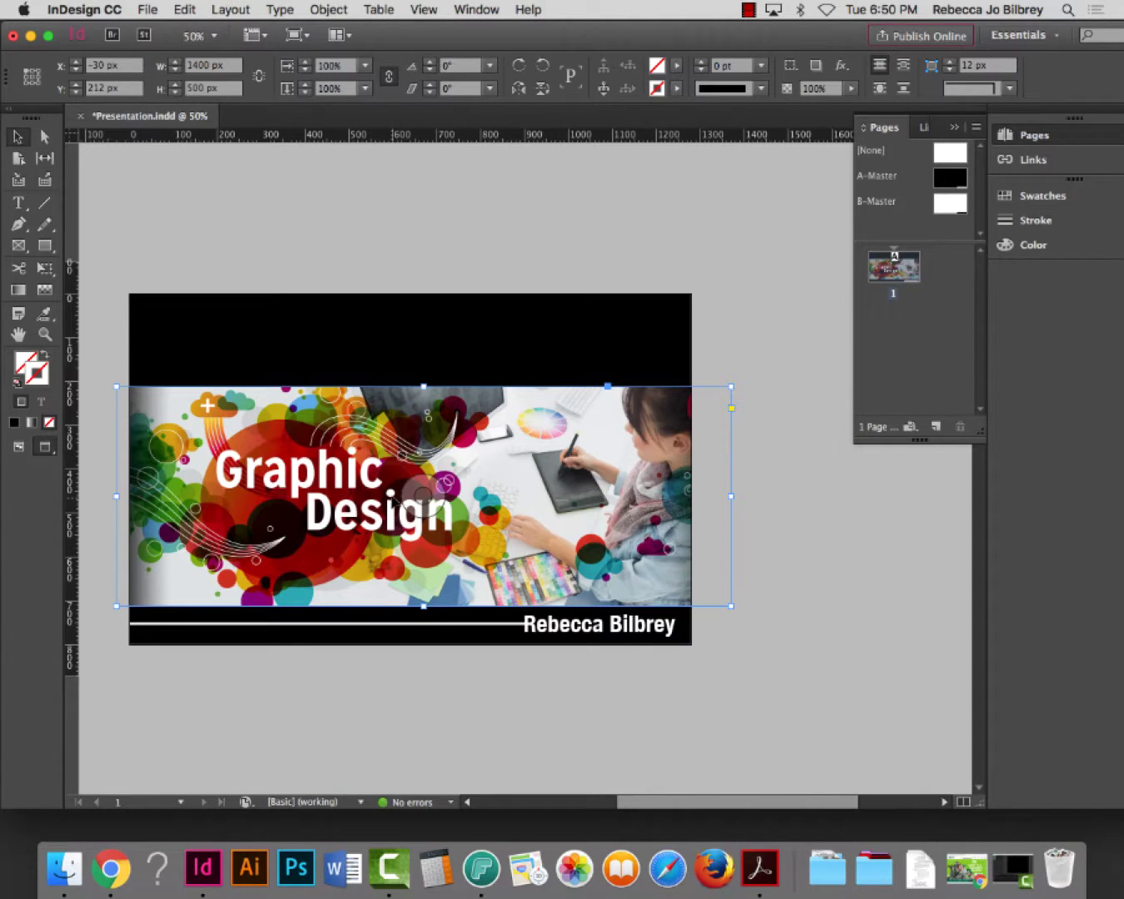
pyautogui.moveTo(393, 504); pyautogui.dragTo(395, 475)
pyautogui.click(867, 558)
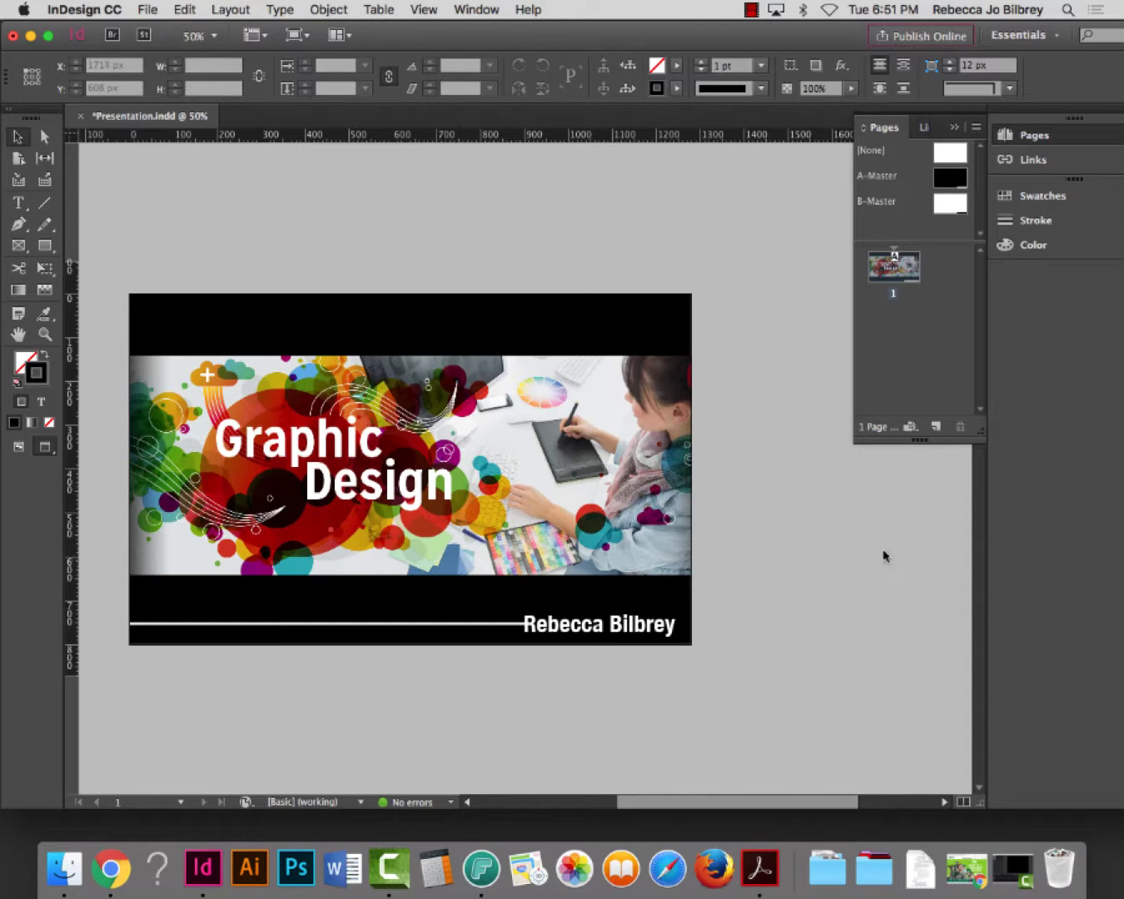
pyautogui.click(44, 334)
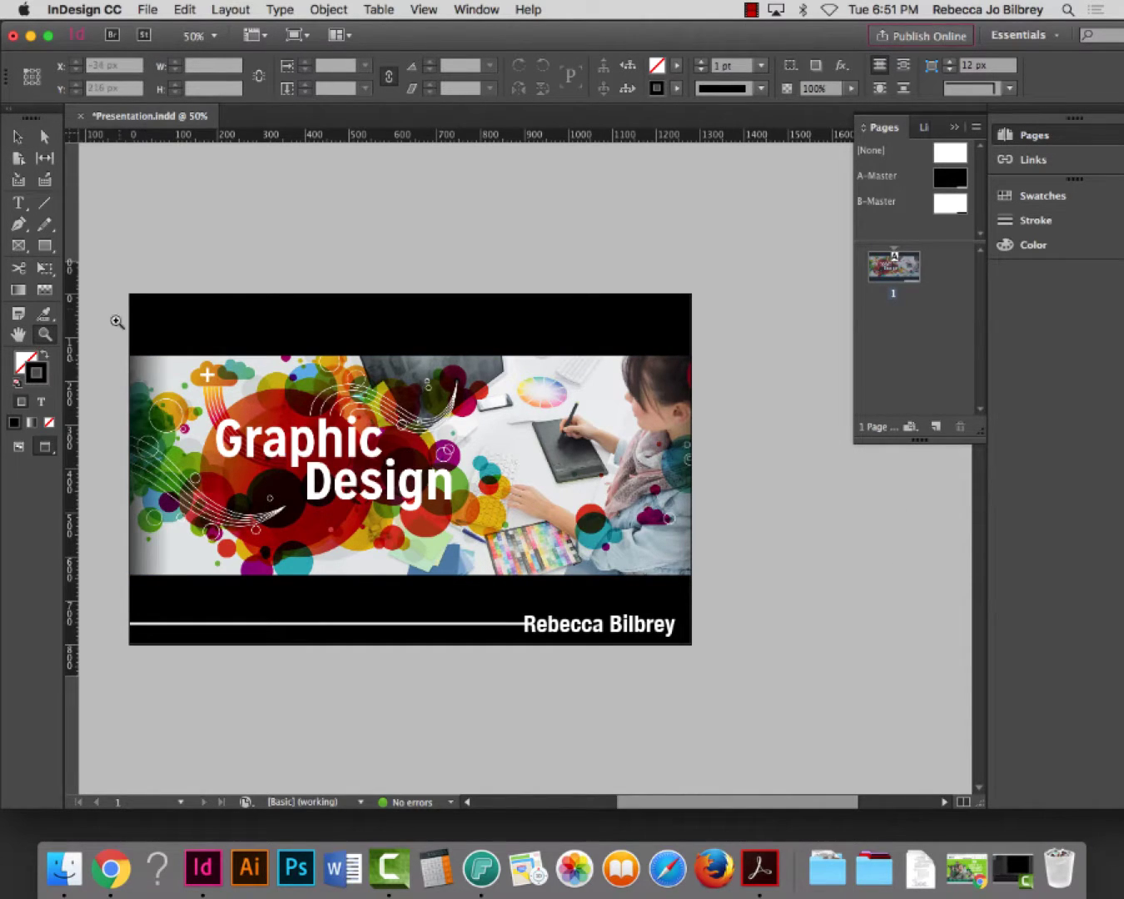
pyautogui.moveTo(122, 296); pyautogui.dragTo(695, 642)
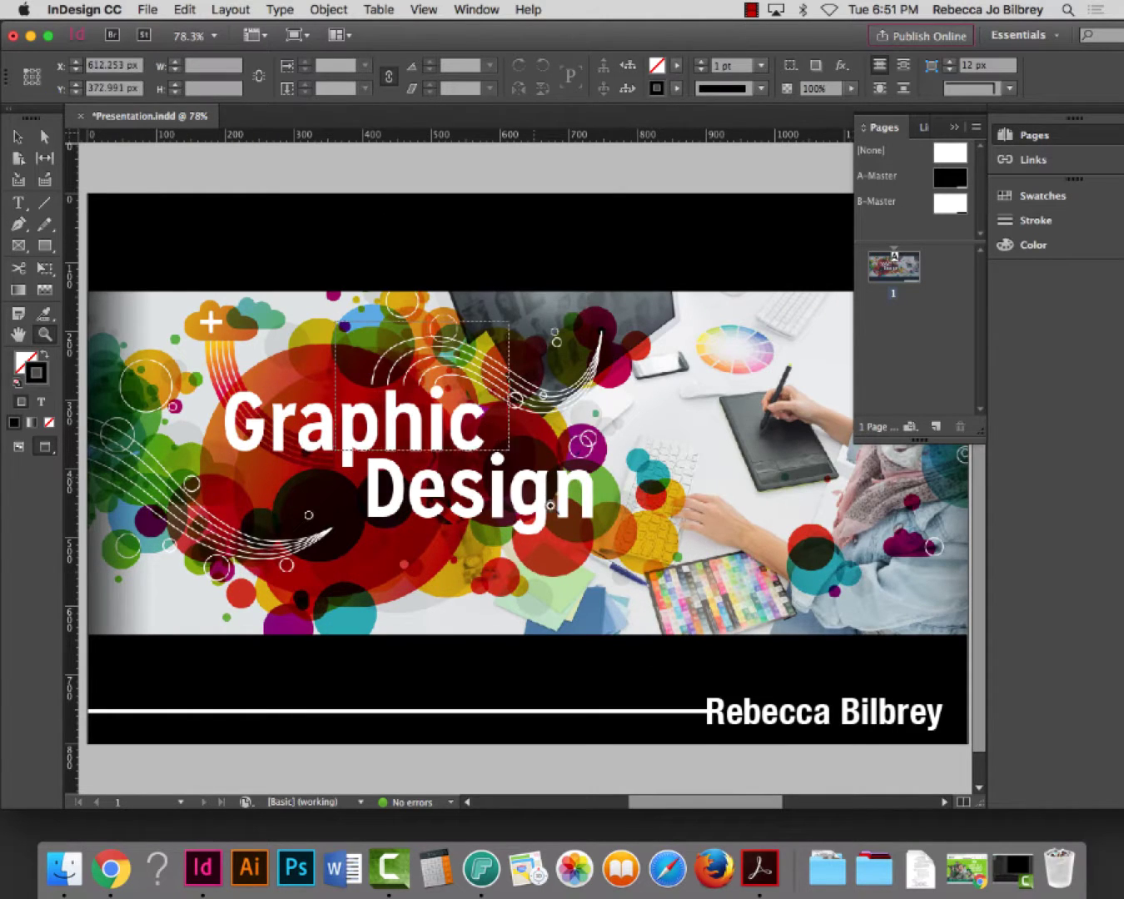
pyautogui.moveTo(334, 316); pyautogui.dragTo(541, 505)
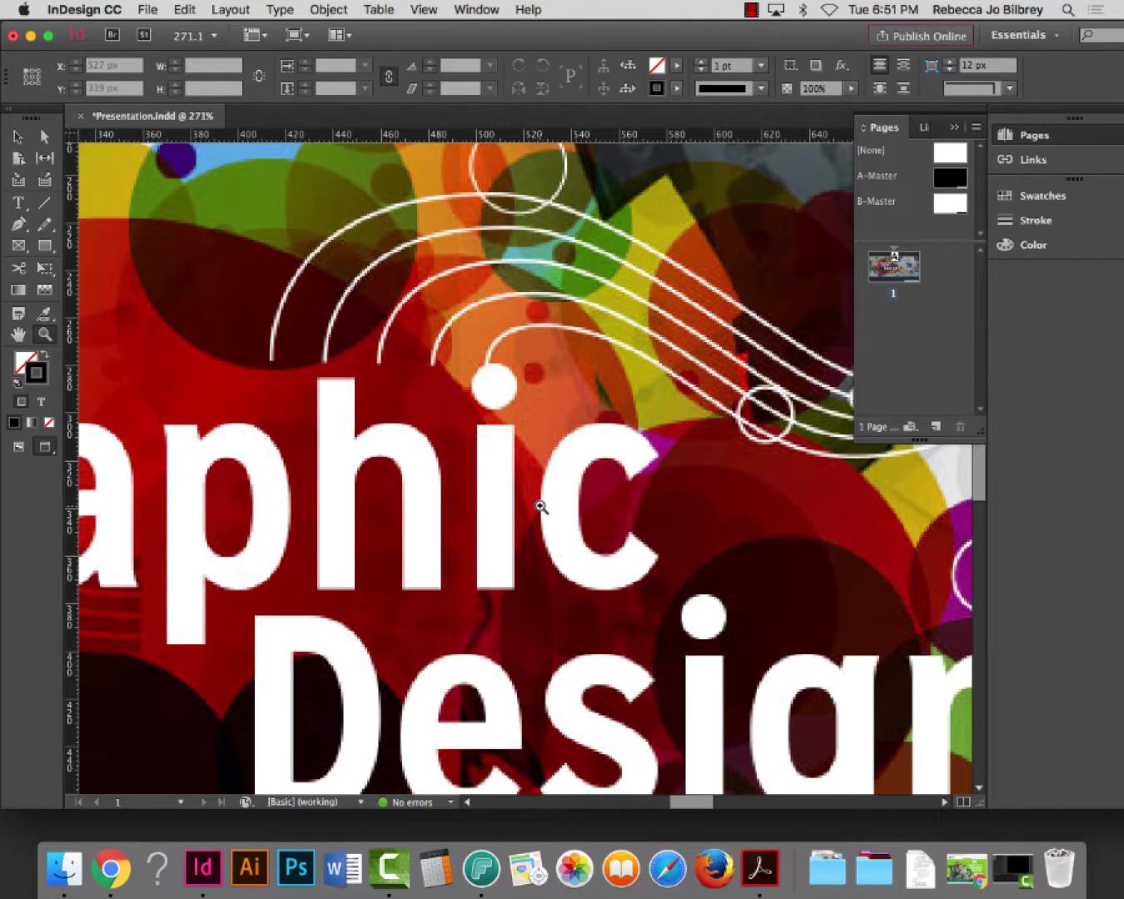
pyautogui.press('super+0')
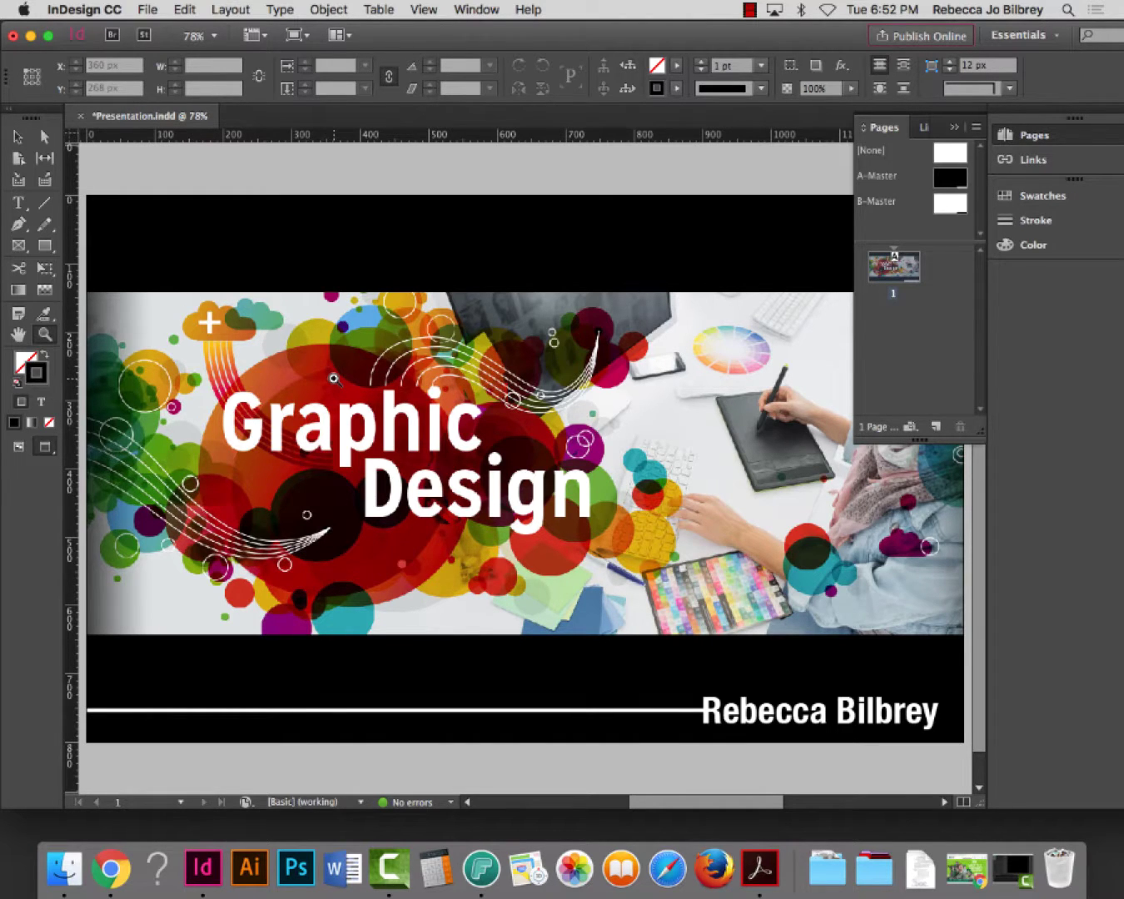
# Load graphicburger.com in a new Chrome tab
pyautogui.click(110, 869)
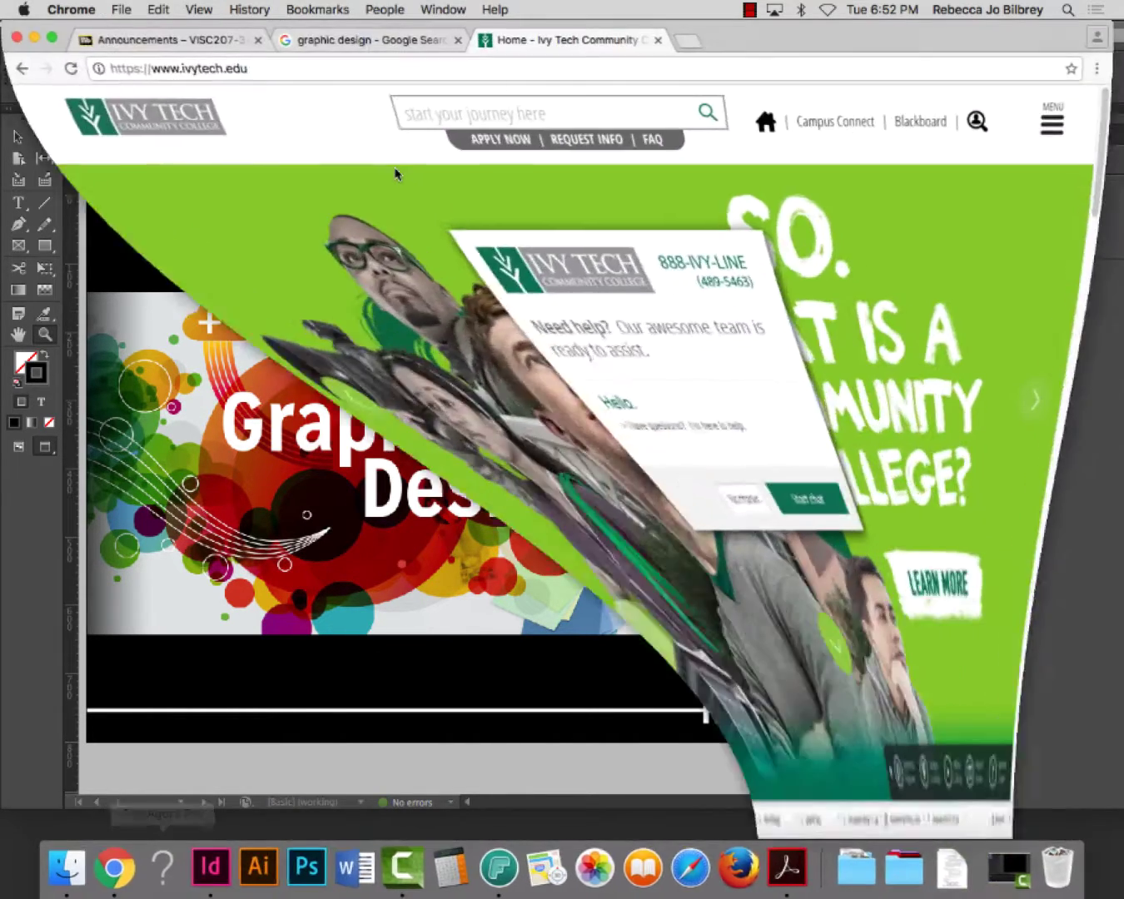
pyautogui.click(688, 42)
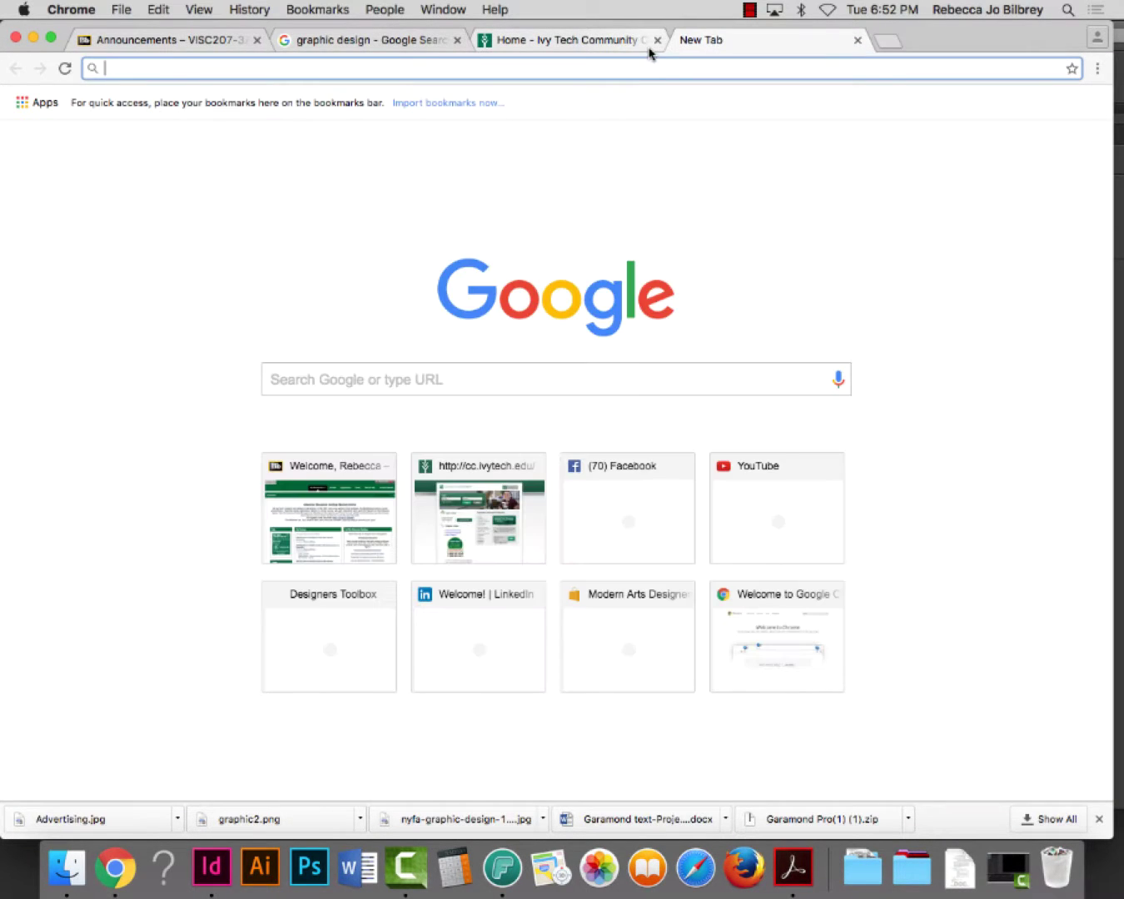
pyautogui.write('graphic ')
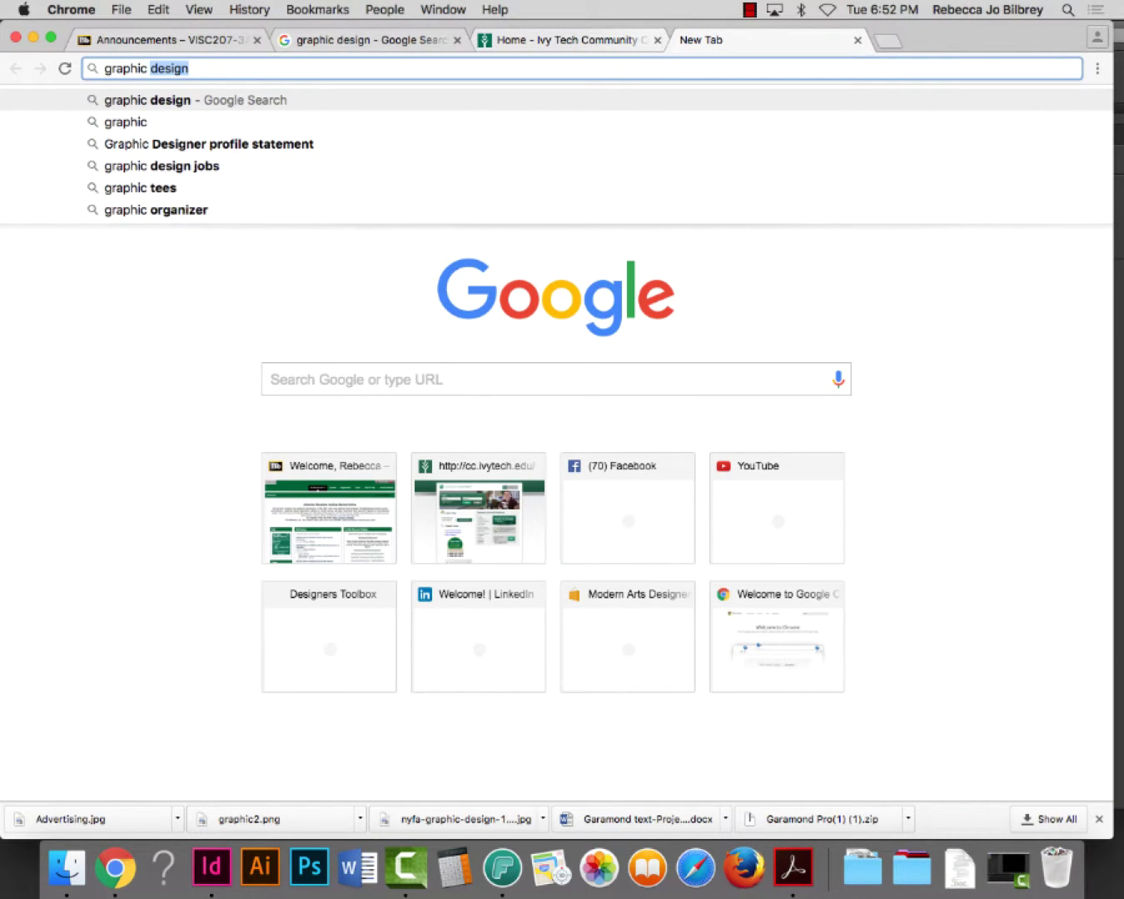
pyautogui.write('design')
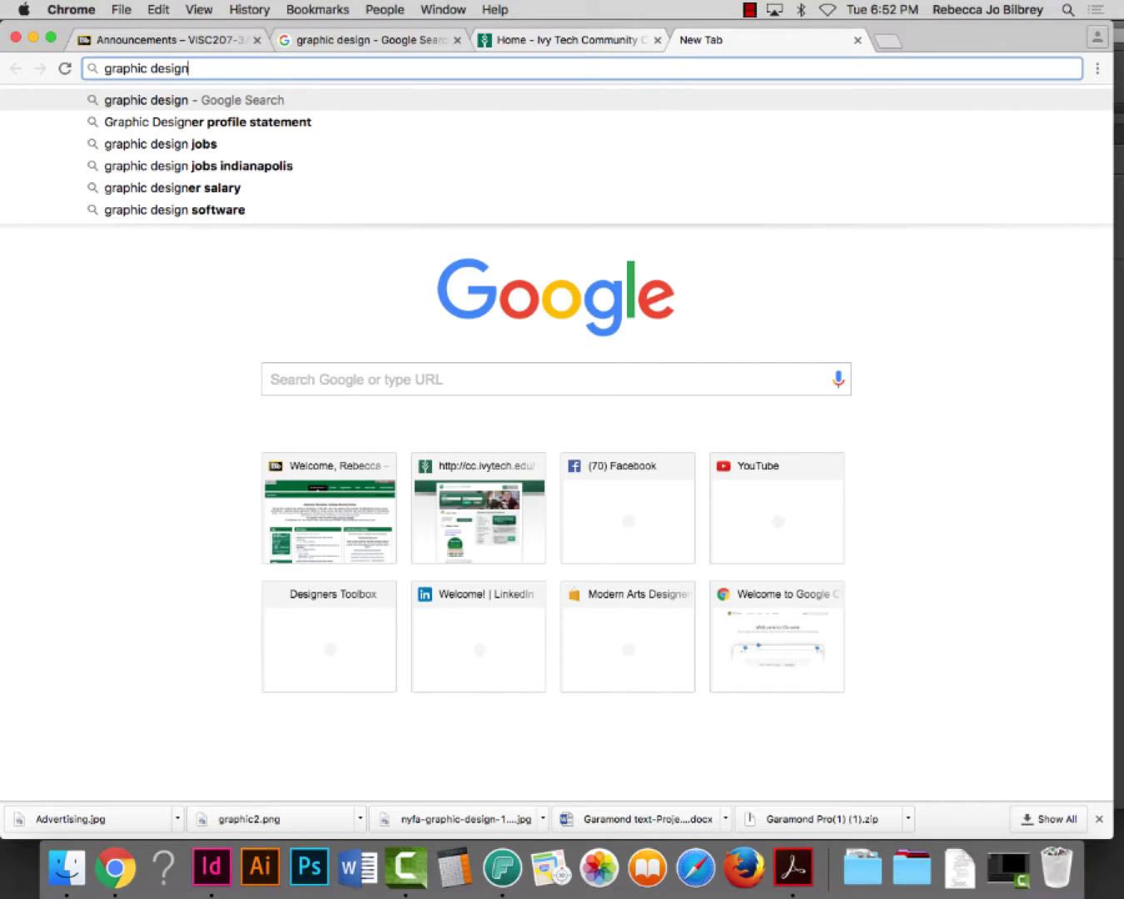
pyautogui.press('BackSpace')
pyautogui.press('BackSpace')
pyautogui.press('BackSpace')
pyautogui.press('BackSpace')
pyautogui.press('BackSpace')
pyautogui.press('BackSpace')
pyautogui.press('BackSpace')
pyautogui.write('bu')
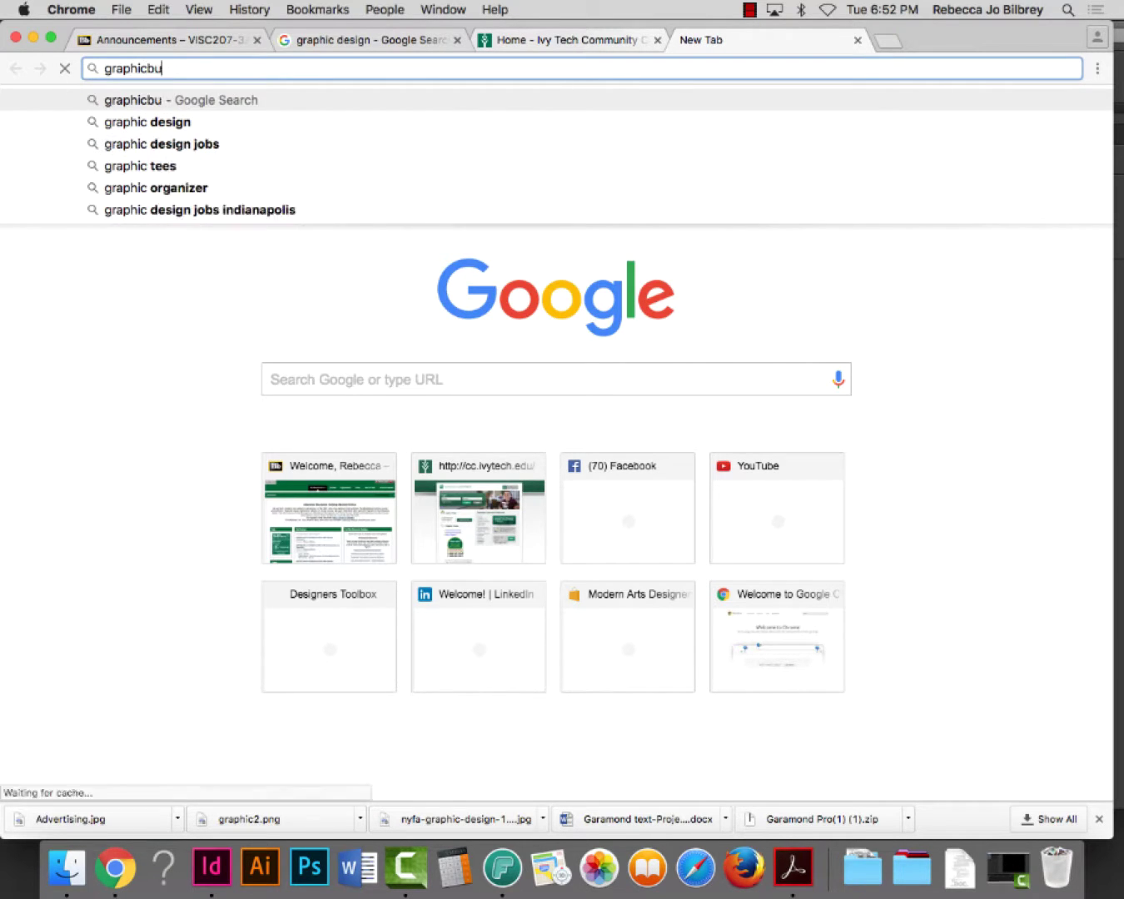
pyautogui.write('rger.com')
pyautogui.press('Return')
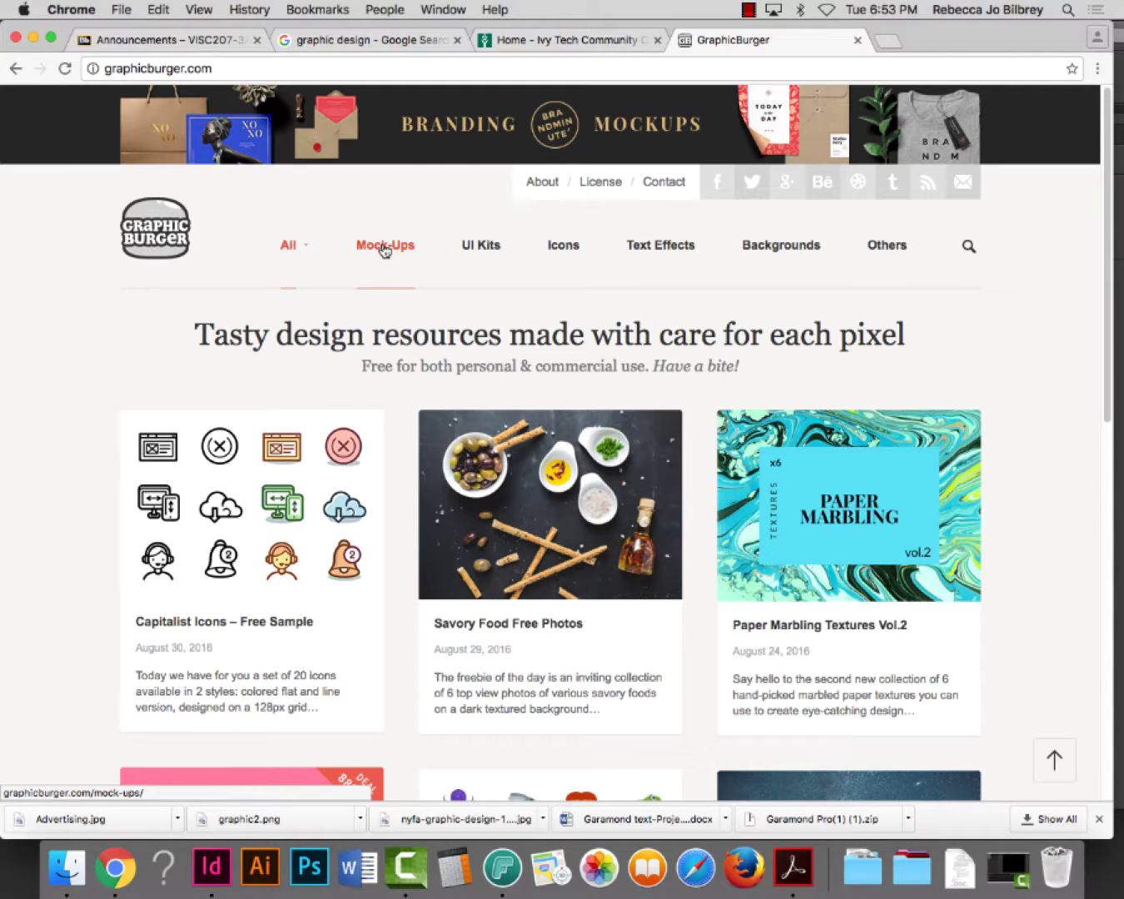
# Open the Mock-Ups section and scroll down to the March 2016 entries like Print MockUp Pack
pyautogui.click(385, 247)
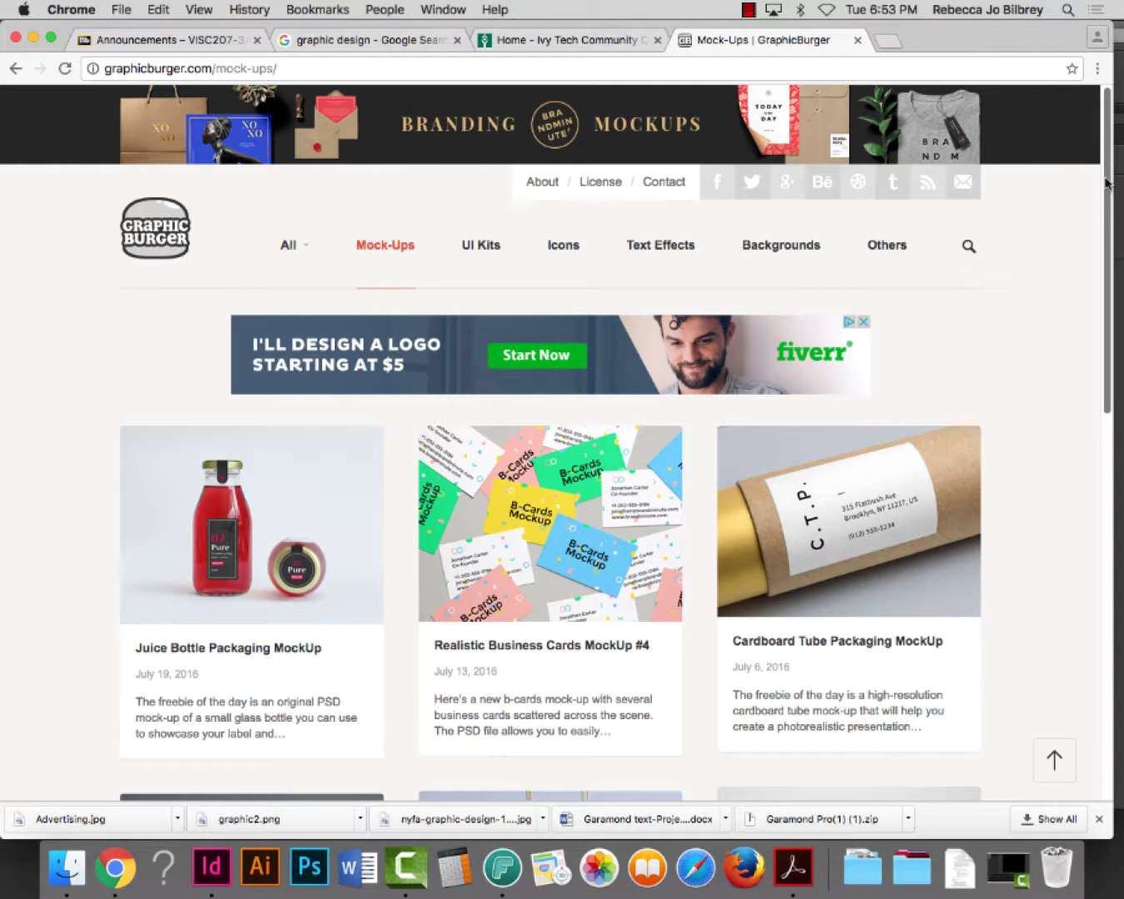
pyautogui.moveTo(1107, 177); pyautogui.dragTo(1110, 253)
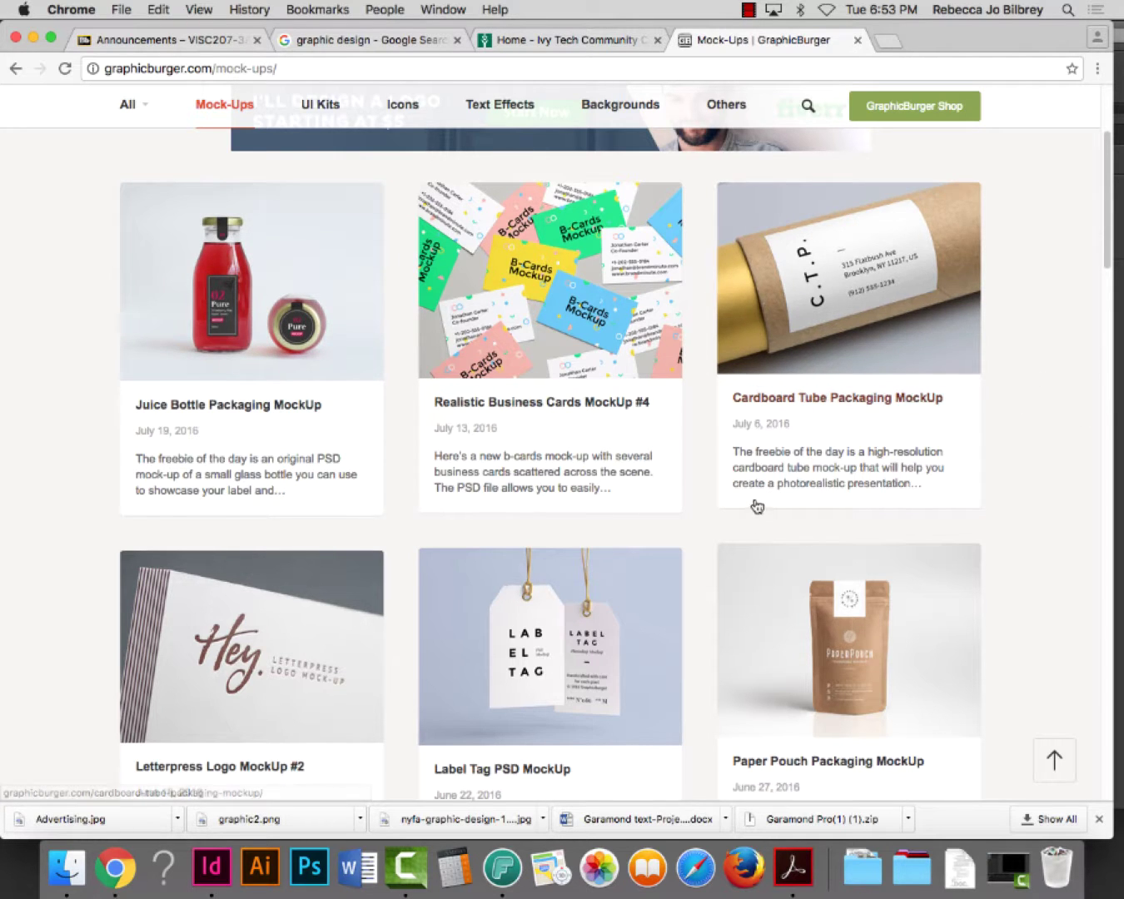
pyautogui.scroll(-3, 757, 506)
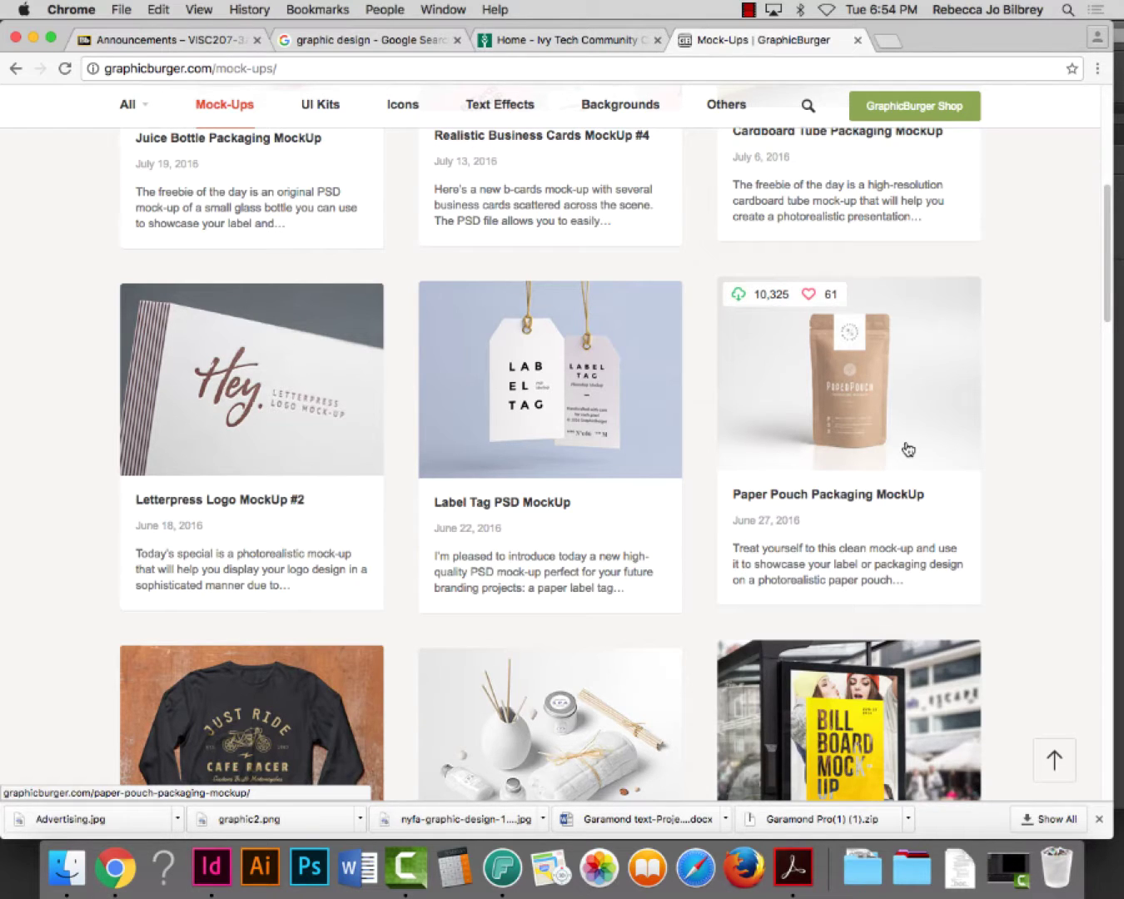
pyautogui.scroll(-20, 909, 450)
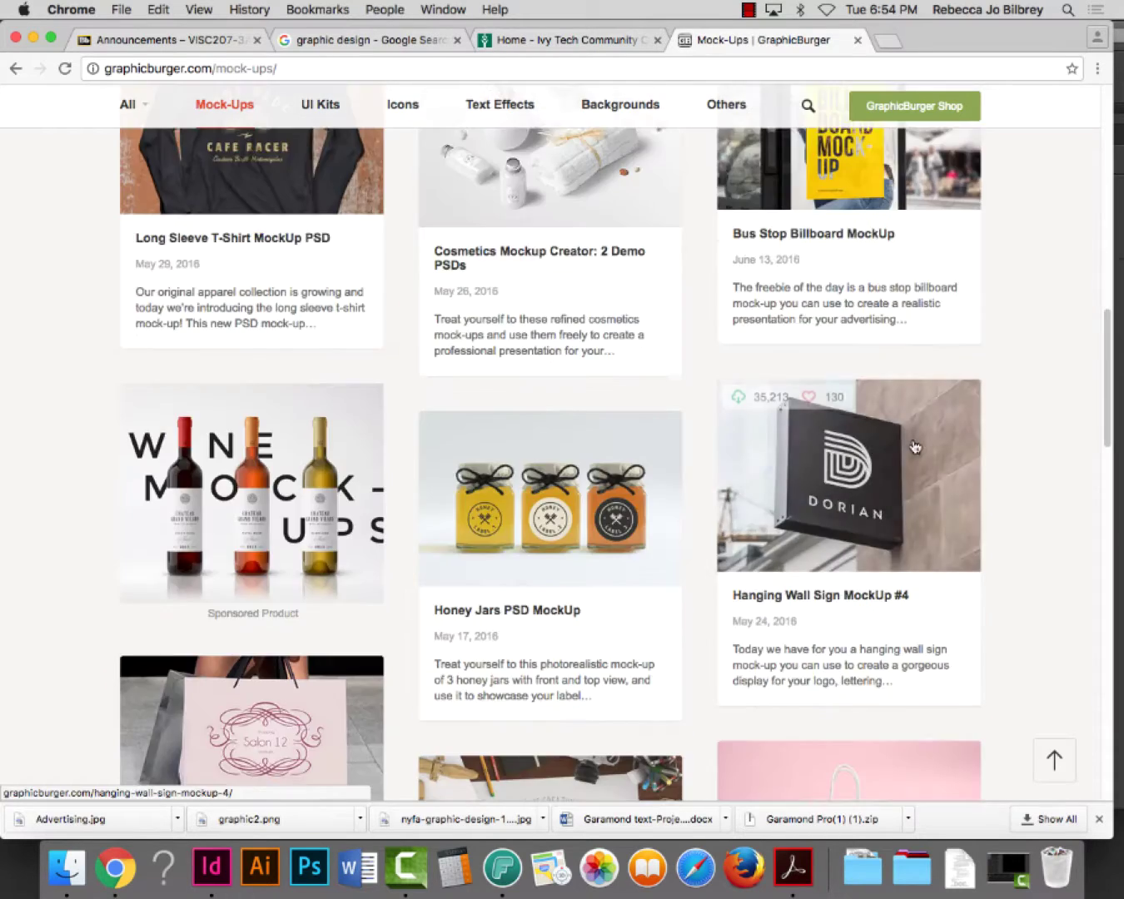
pyautogui.scroll(-20, 923, 454)
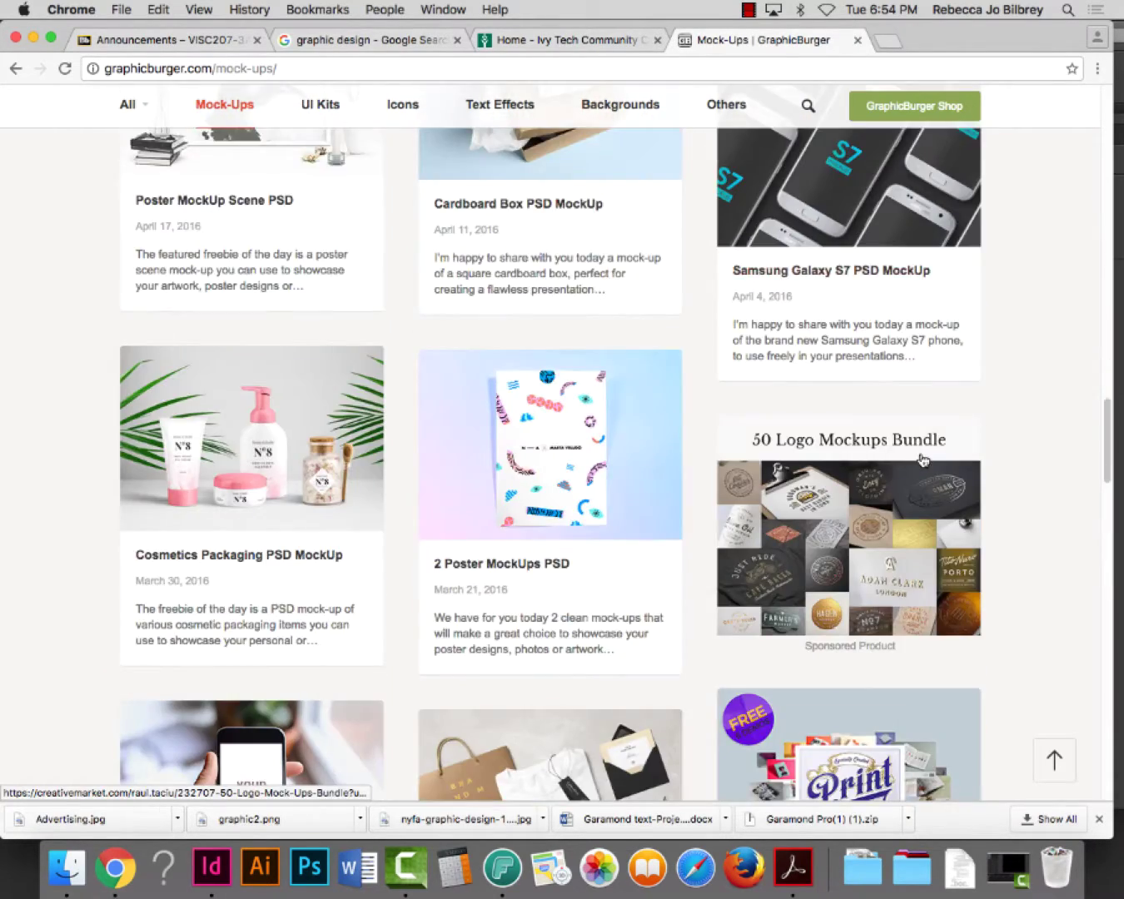
pyautogui.scroll(-1, 922, 463)
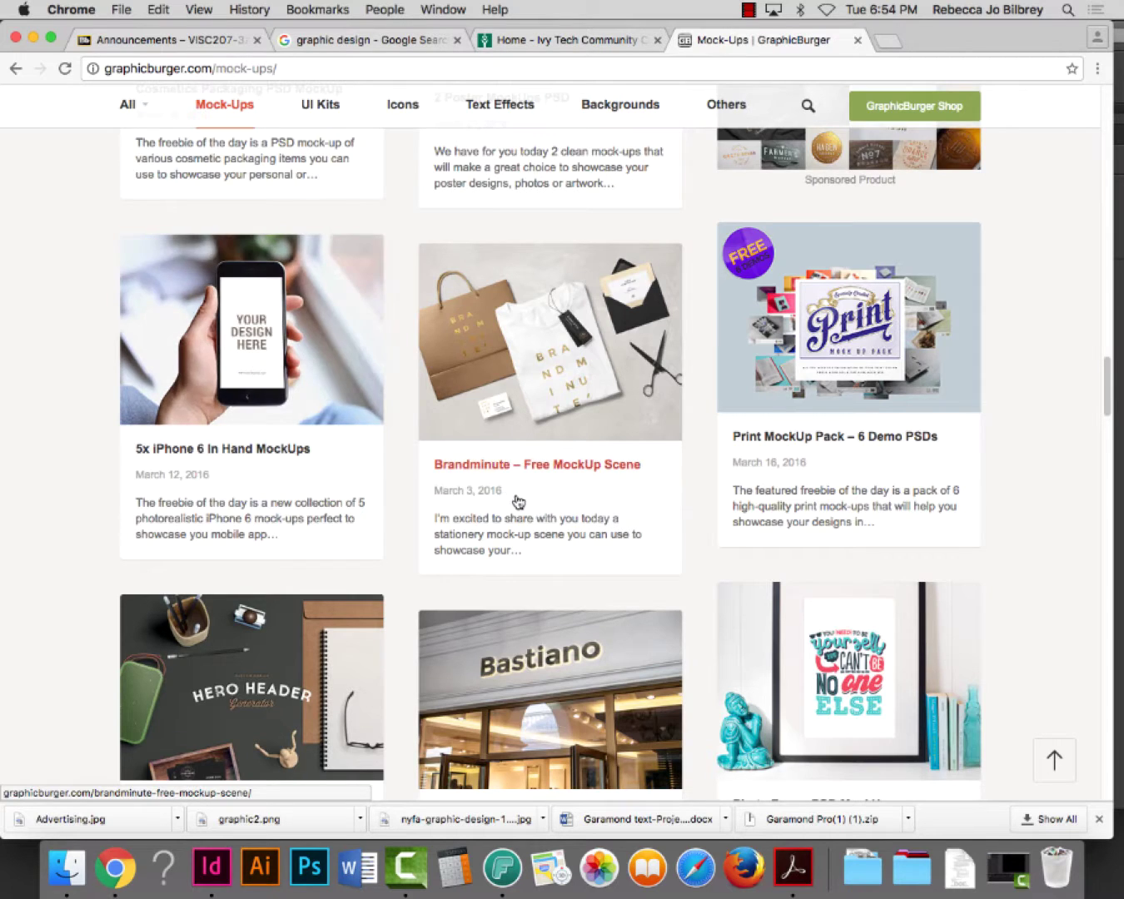
# Scroll further down the Mock-Ups listing and open the Moto G and Macbook Pro Photo MockUps article
pyautogui.scroll(-10, 517, 429)
pyautogui.scroll(-3, 511, 496)
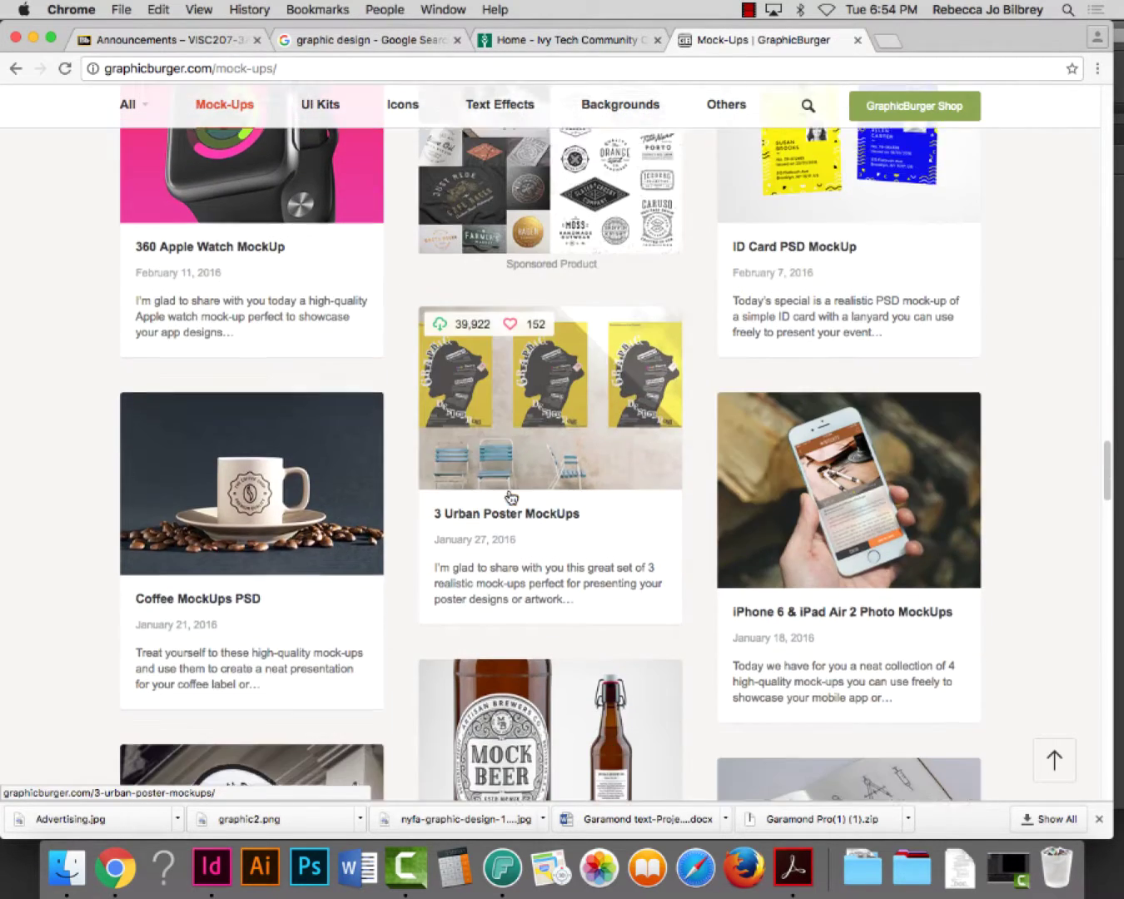
pyautogui.scroll(-12, 463, 533)
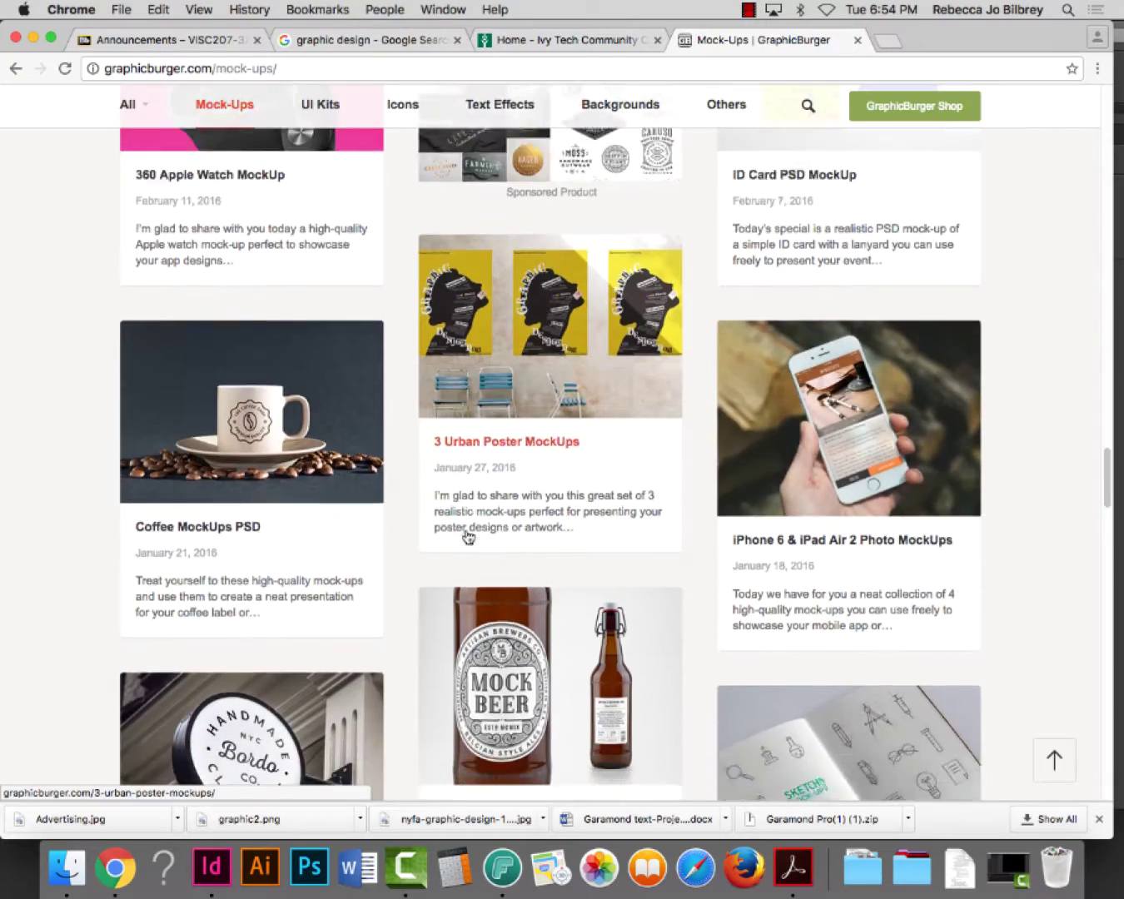
pyautogui.scroll(-10, 464, 529)
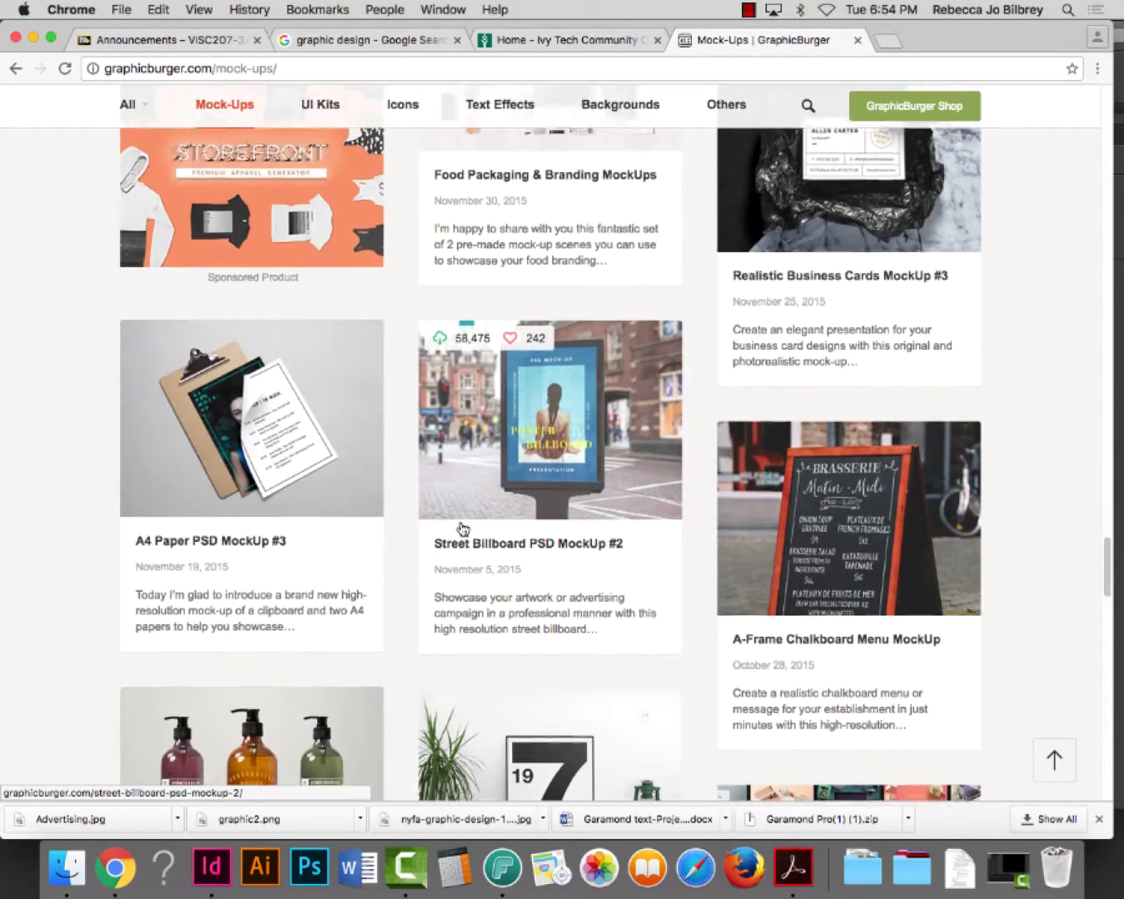
pyautogui.scroll(-5, 459, 528)
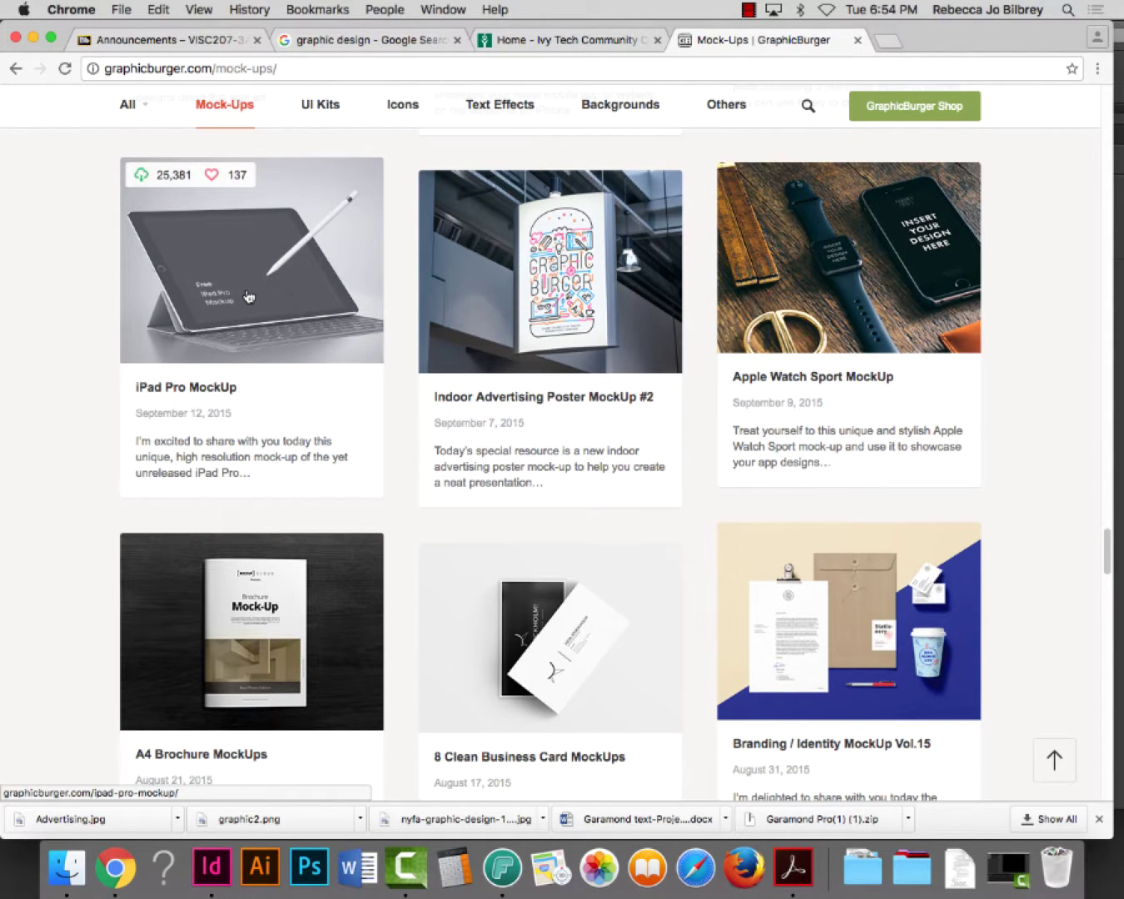
pyautogui.scroll(-6, 407, 499)
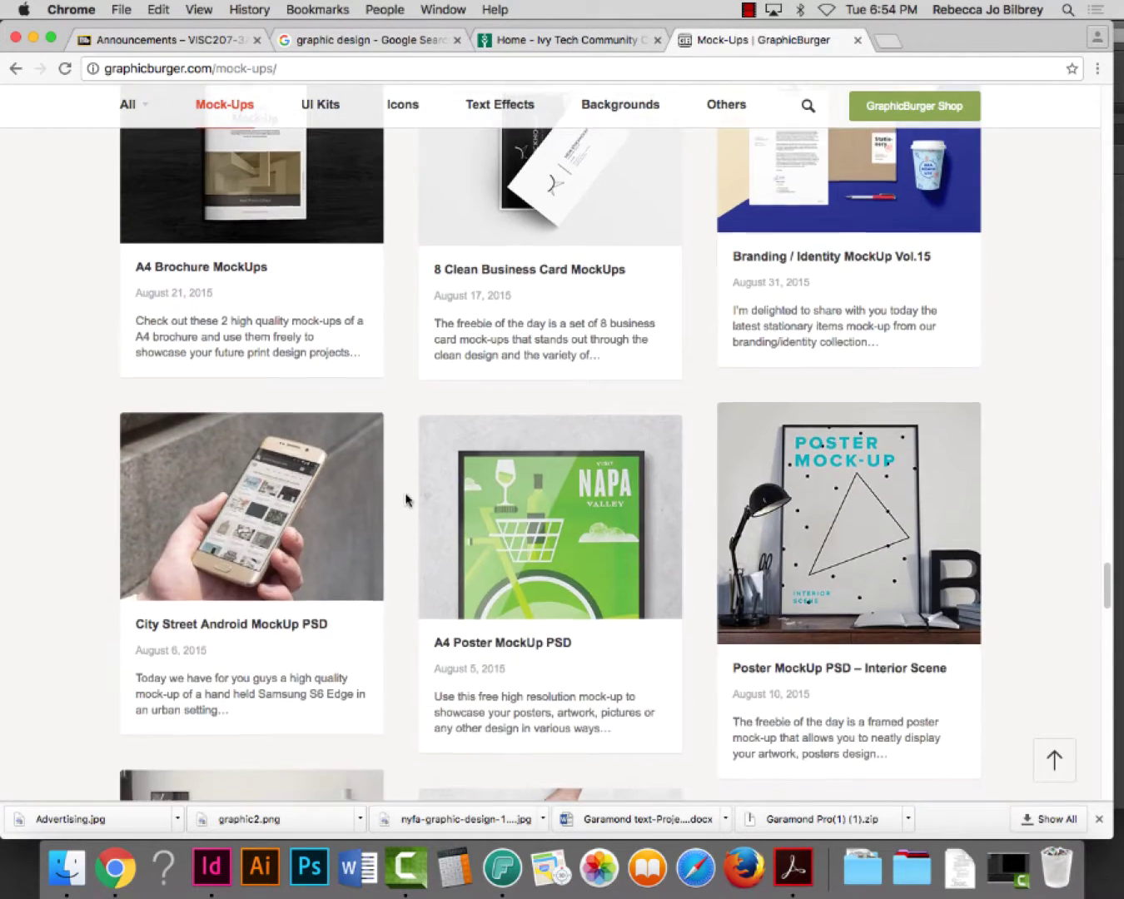
pyautogui.scroll(1, 405, 500)
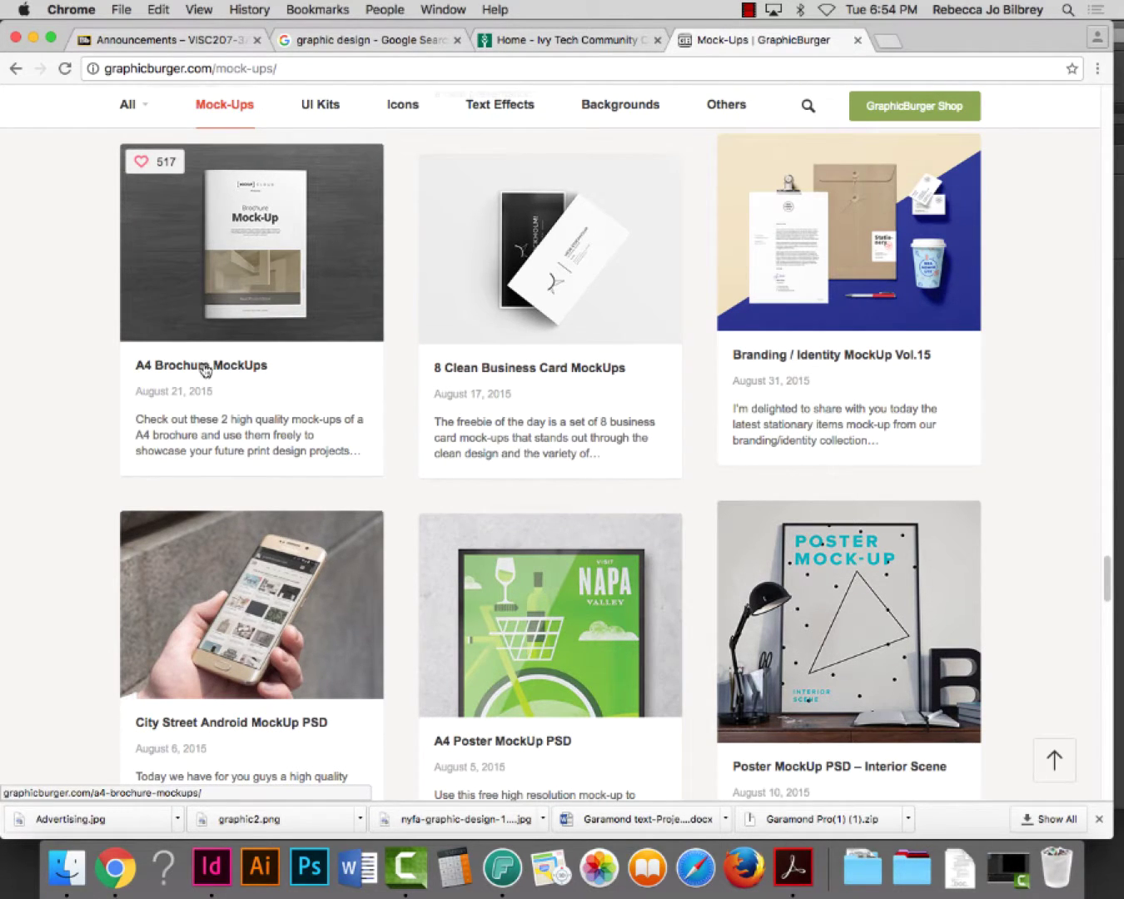
pyautogui.scroll(-1, 473, 467)
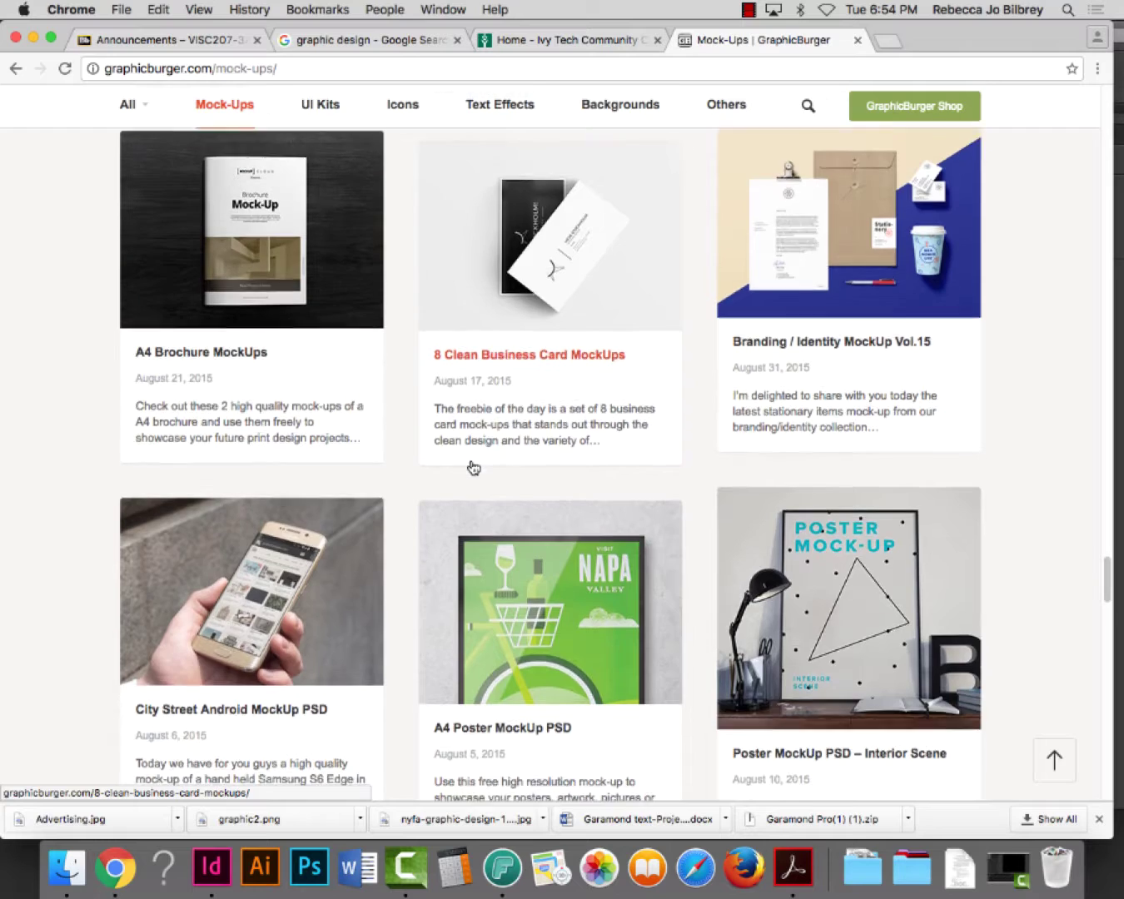
pyautogui.scroll(-7, 473, 467)
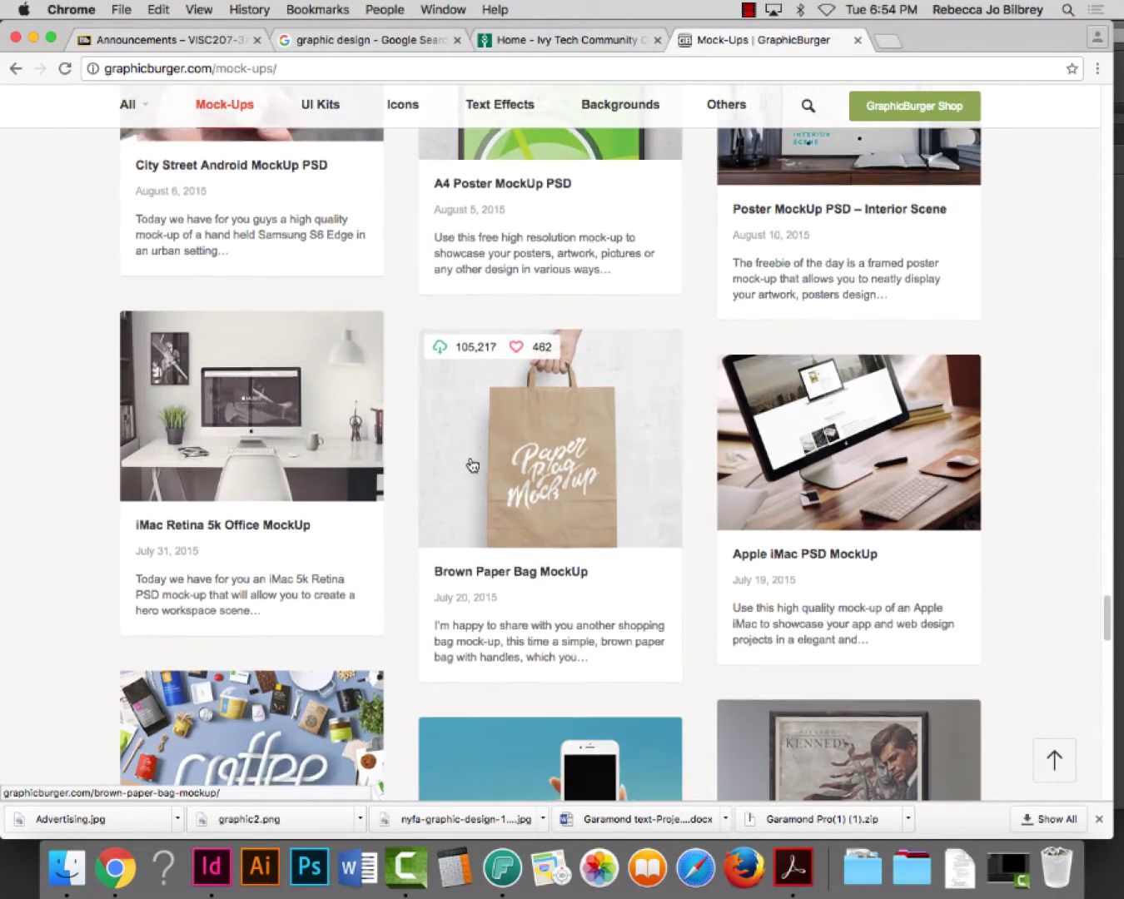
pyautogui.scroll(-4, 473, 465)
pyautogui.scroll(3, 557, 294)
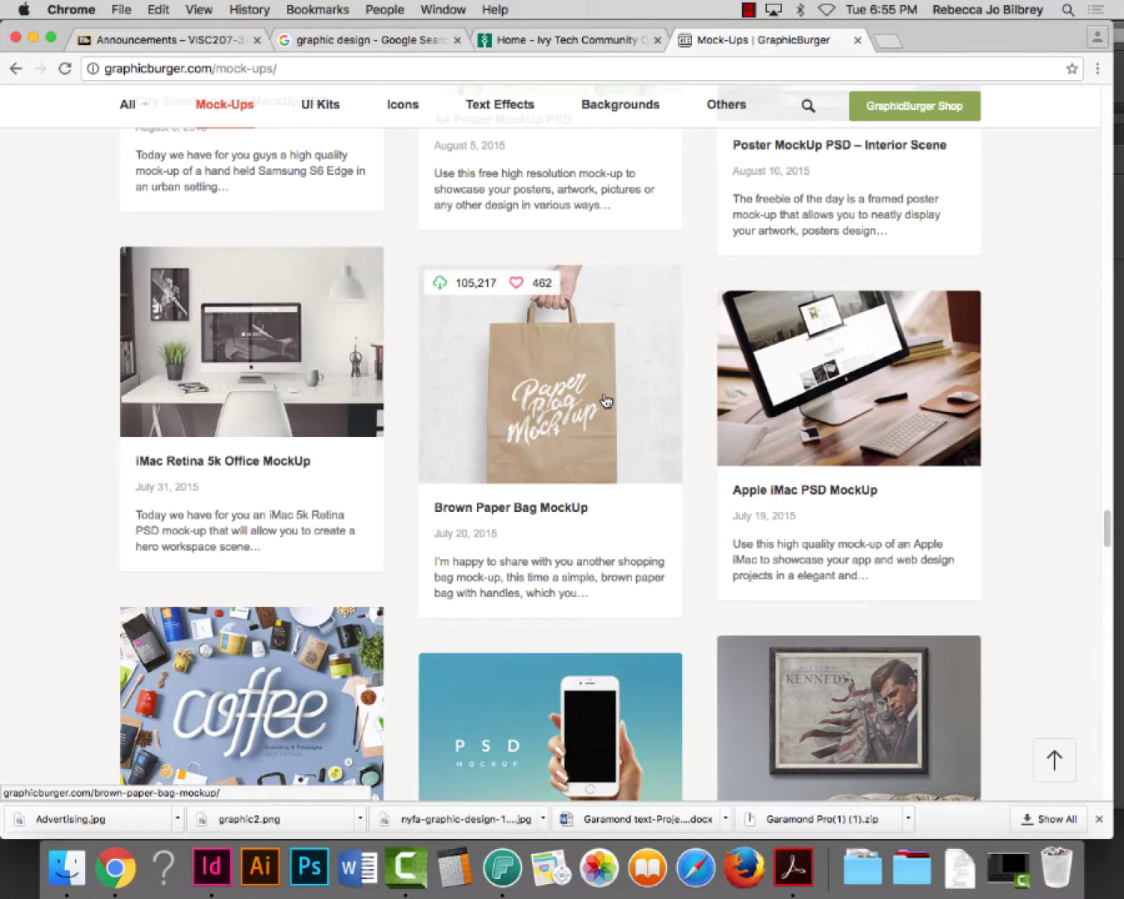
pyautogui.scroll(-2, 616, 408)
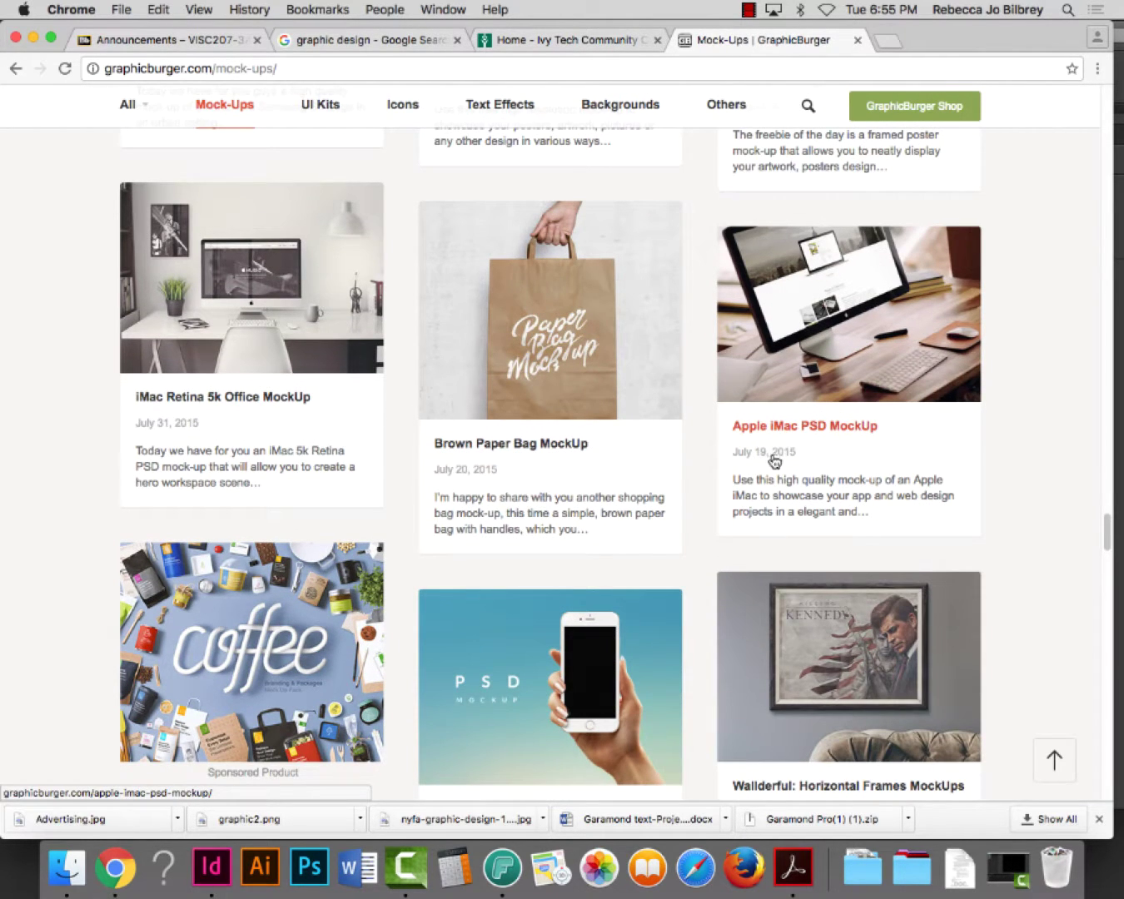
pyautogui.scroll(-3, 780, 466)
pyautogui.scroll(-18, 779, 466)
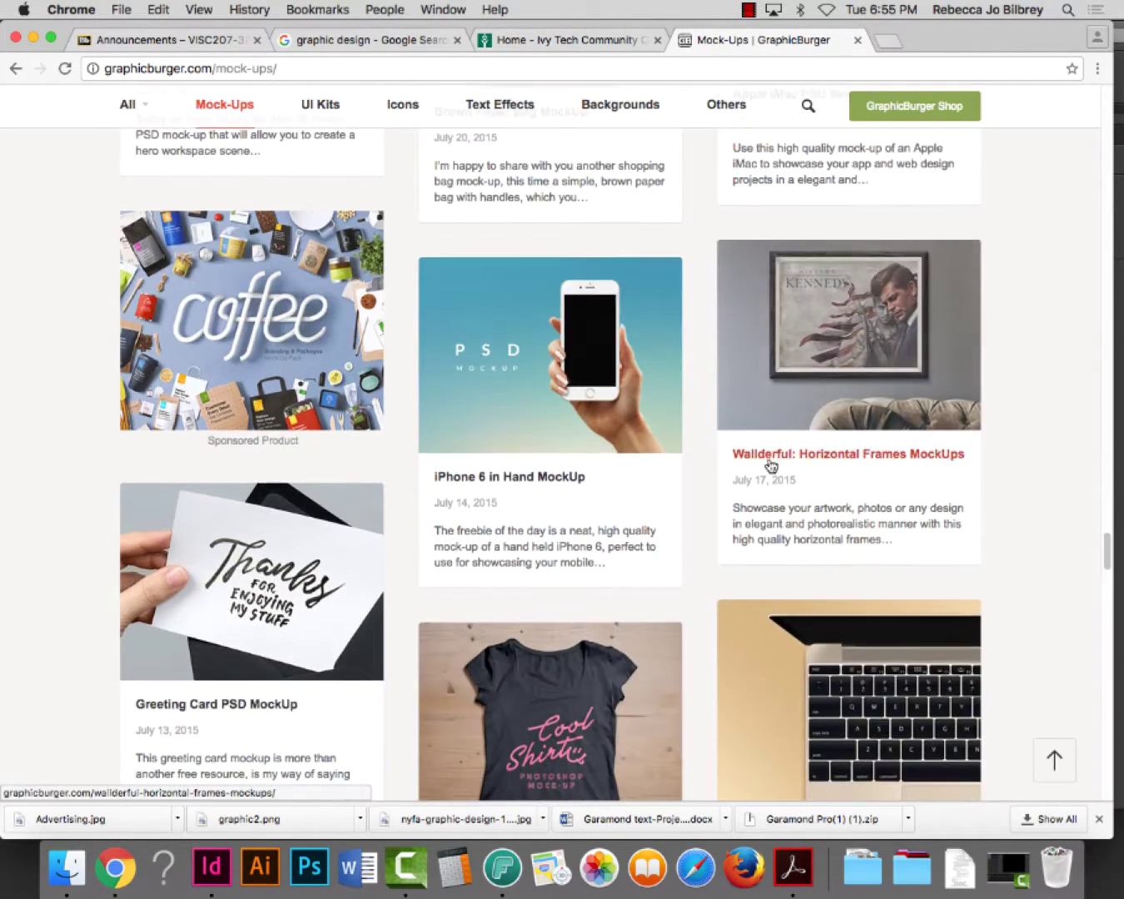
pyautogui.scroll(-20, 764, 466)
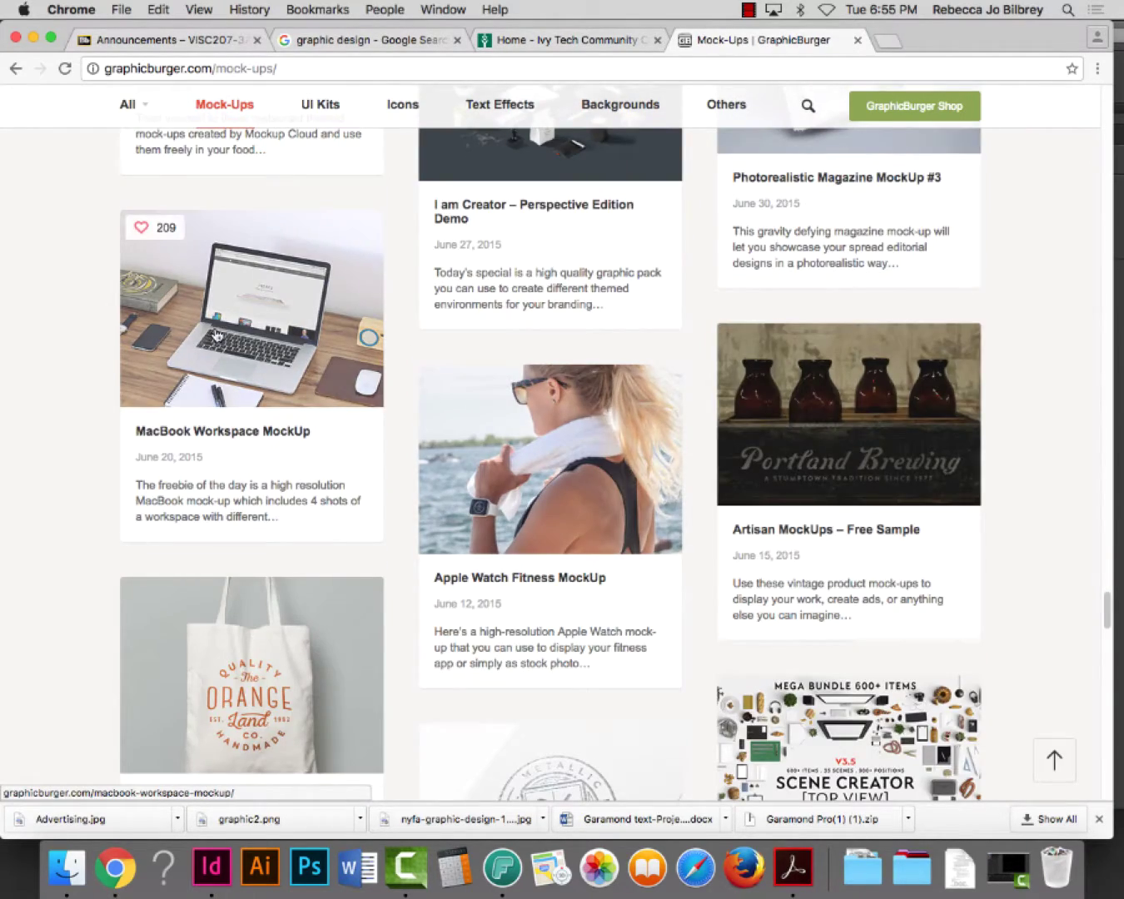
pyautogui.scroll(-5, 217, 334)
pyautogui.scroll(-13, 216, 335)
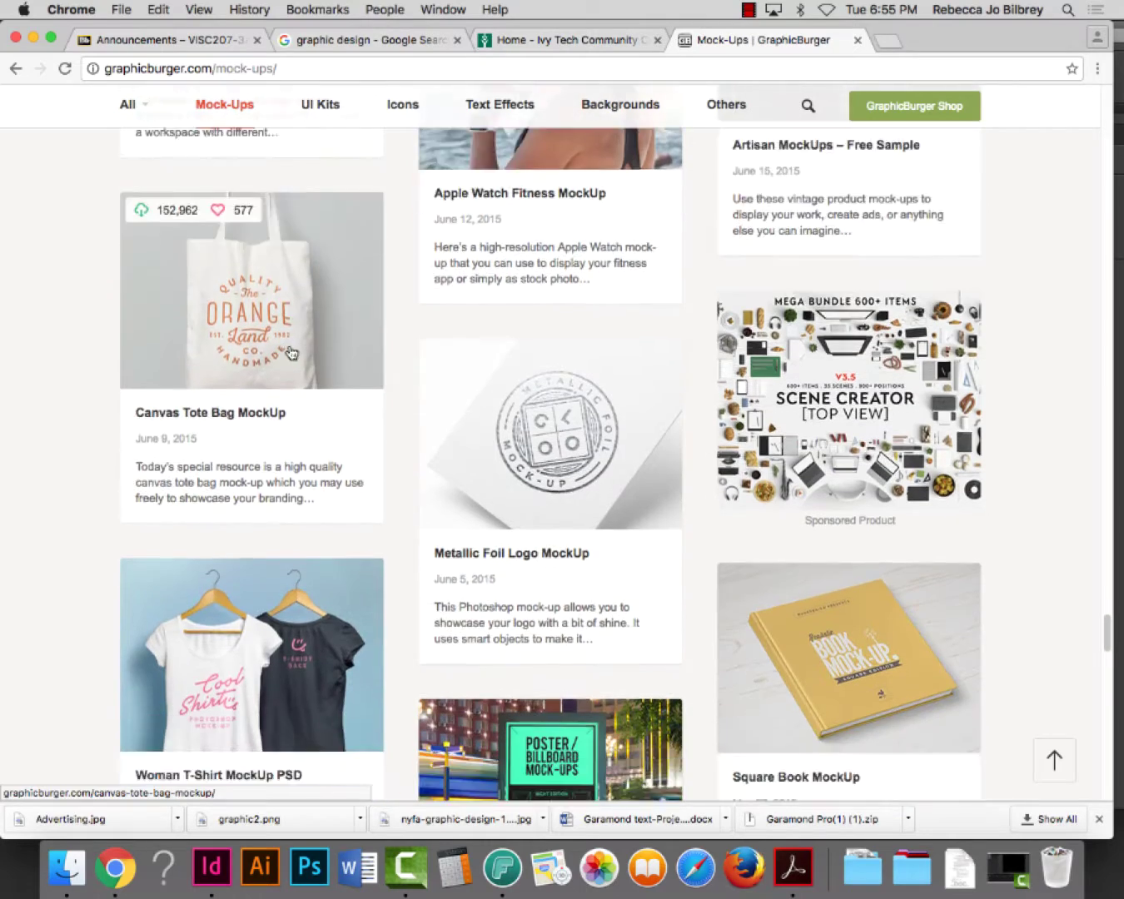
pyautogui.scroll(-5, 336, 367)
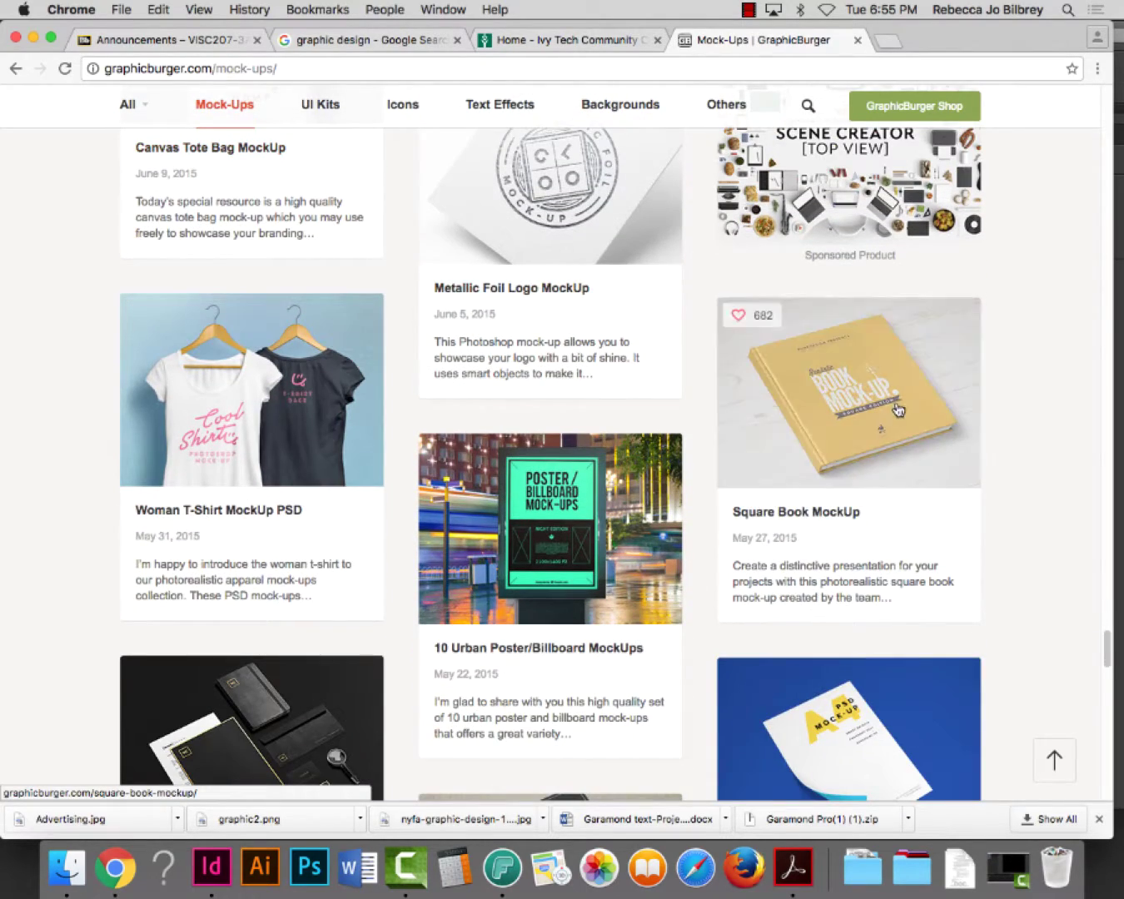
pyautogui.scroll(-11, 732, 435)
pyautogui.scroll(-18, 724, 437)
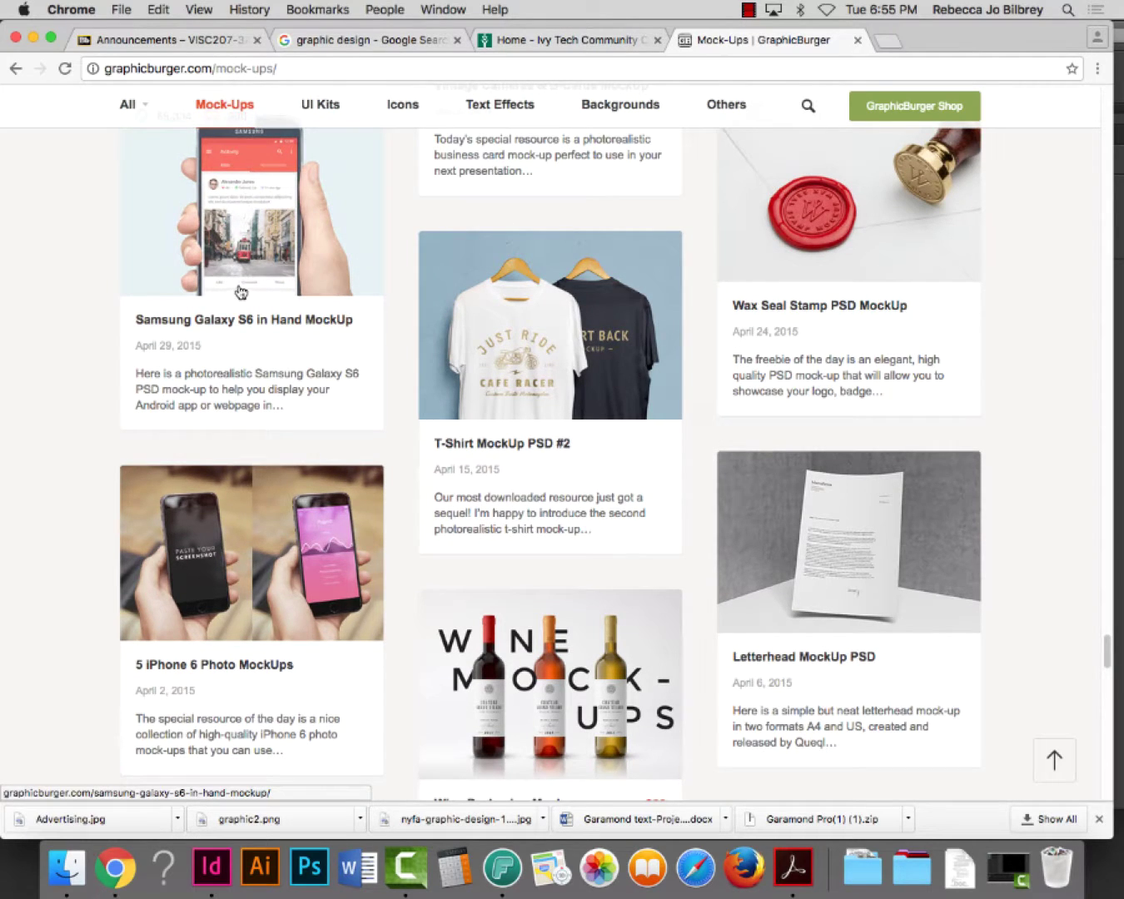
pyautogui.scroll(-15, 244, 291)
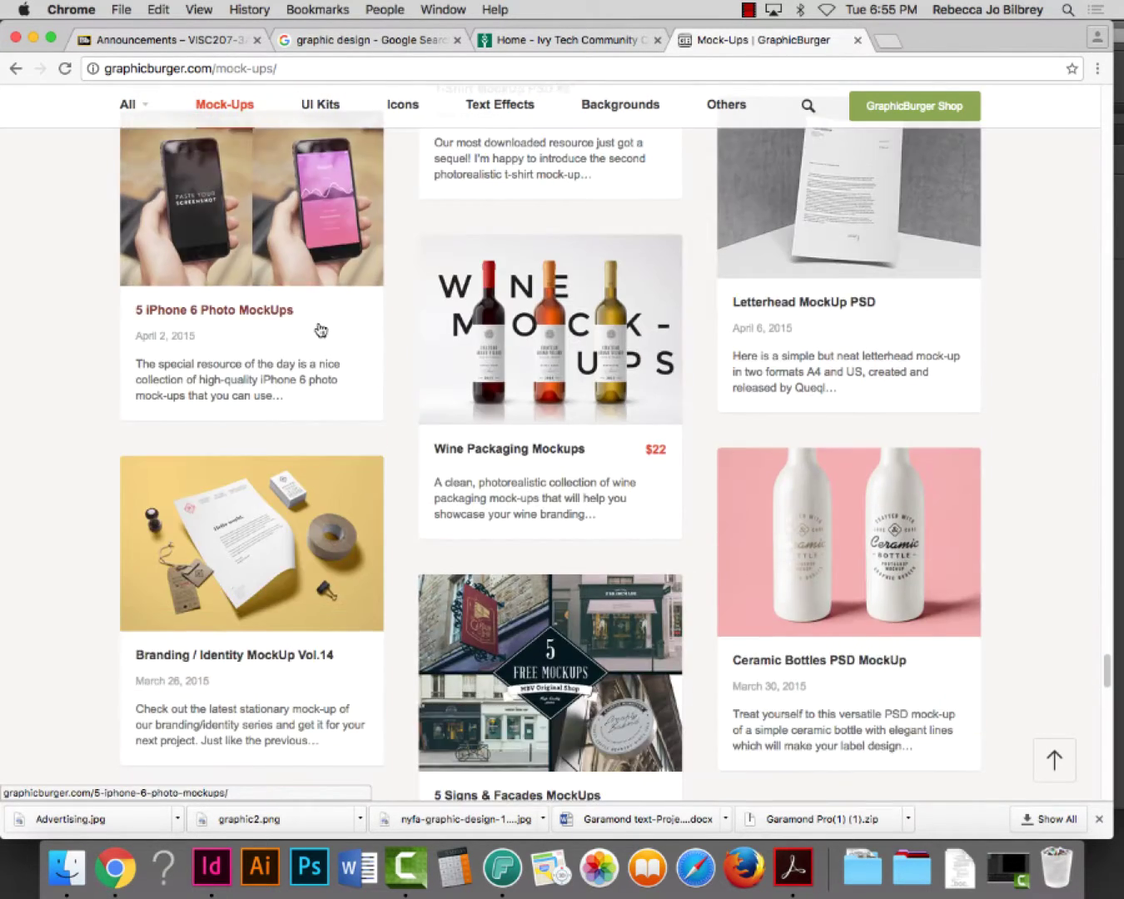
pyautogui.scroll(-12, 321, 330)
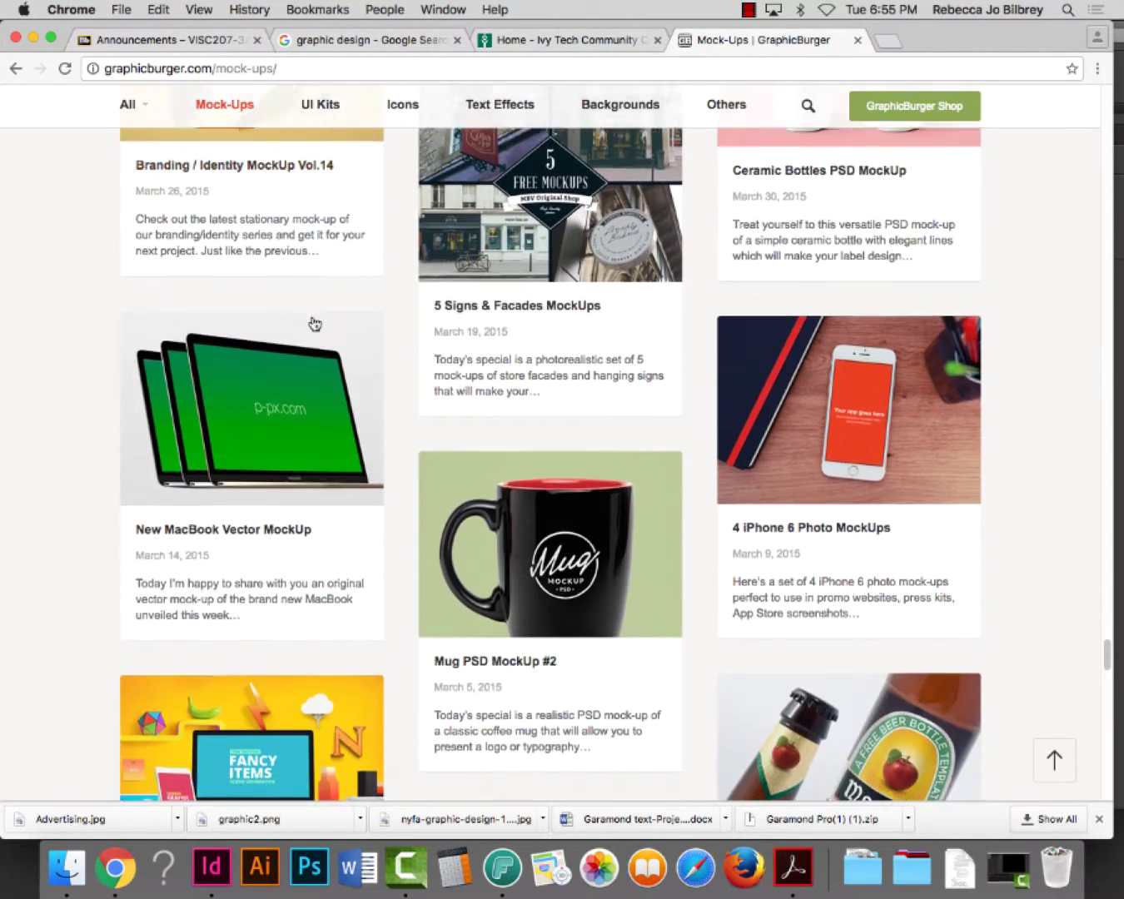
pyautogui.scroll(-18, 315, 333)
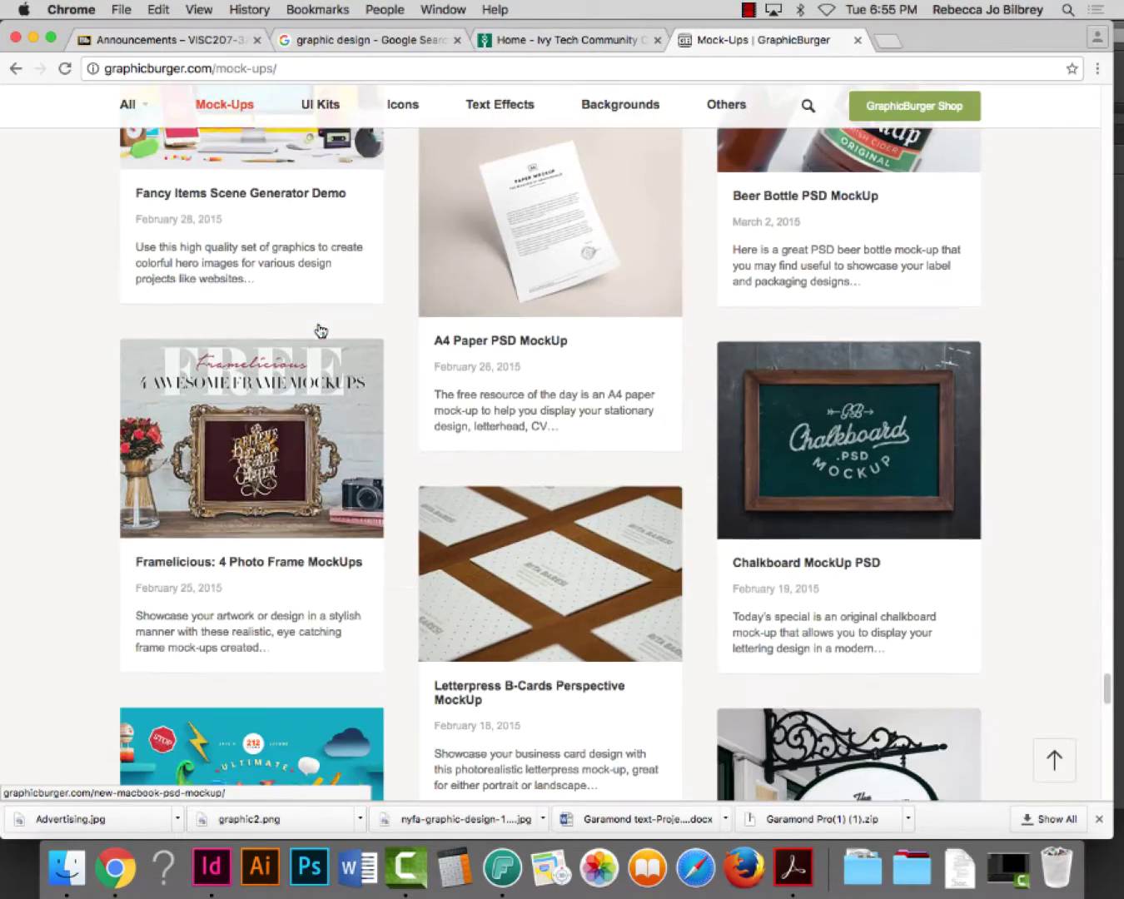
pyautogui.scroll(-18, 317, 331)
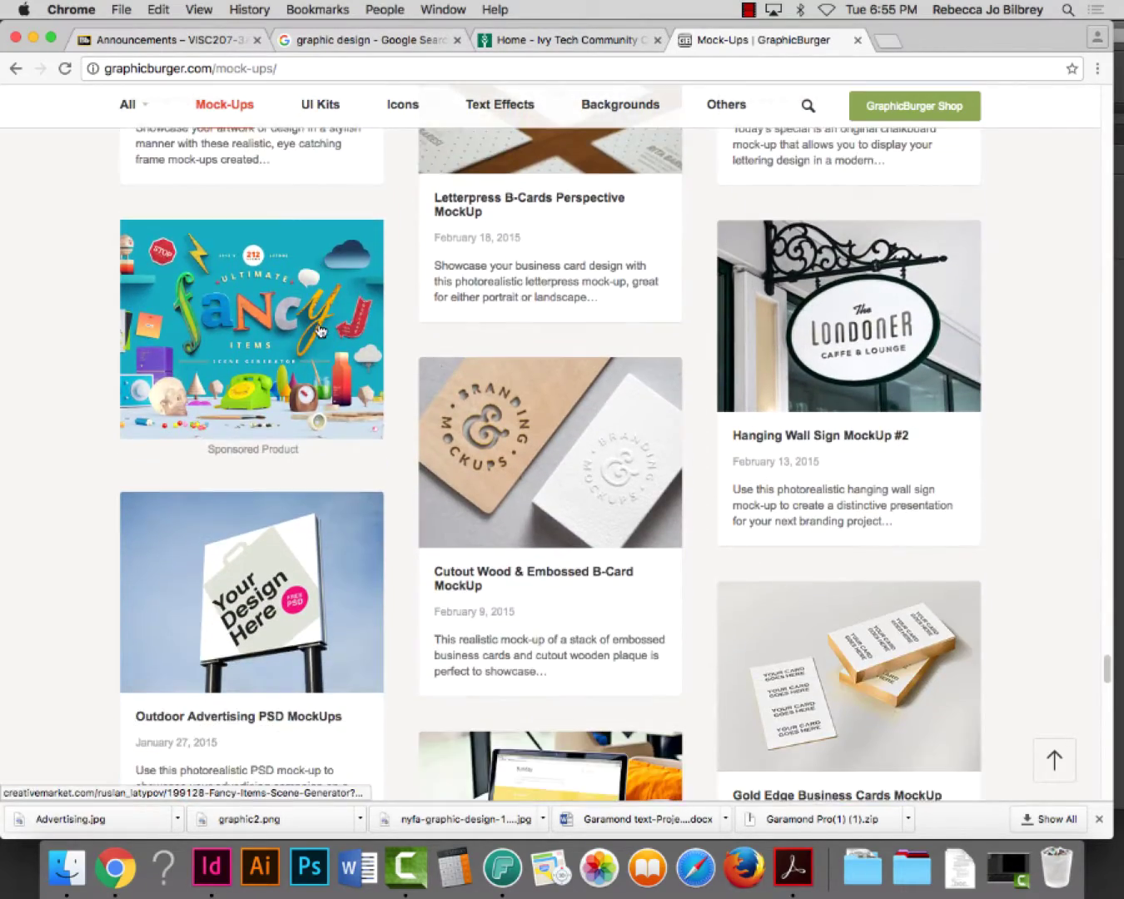
pyautogui.scroll(-10, 321, 330)
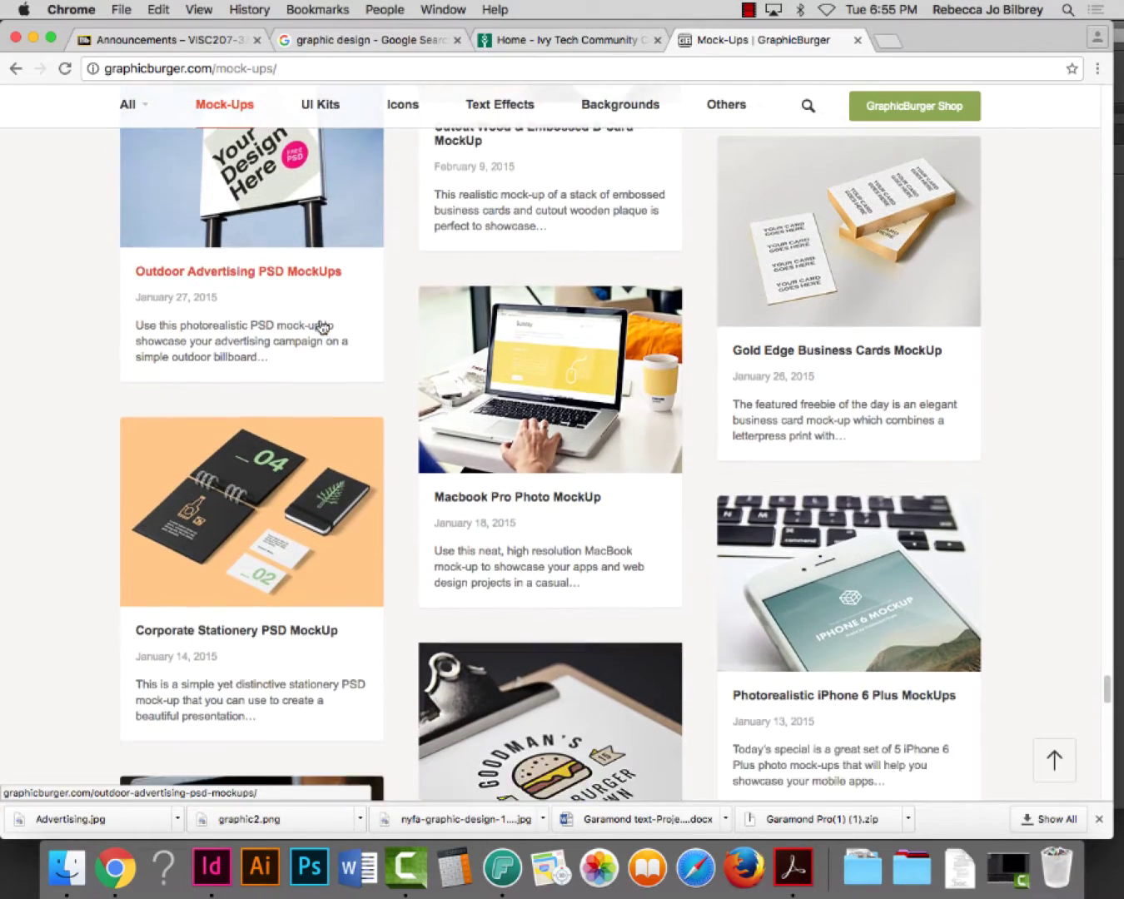
pyautogui.scroll(-13, 598, 543)
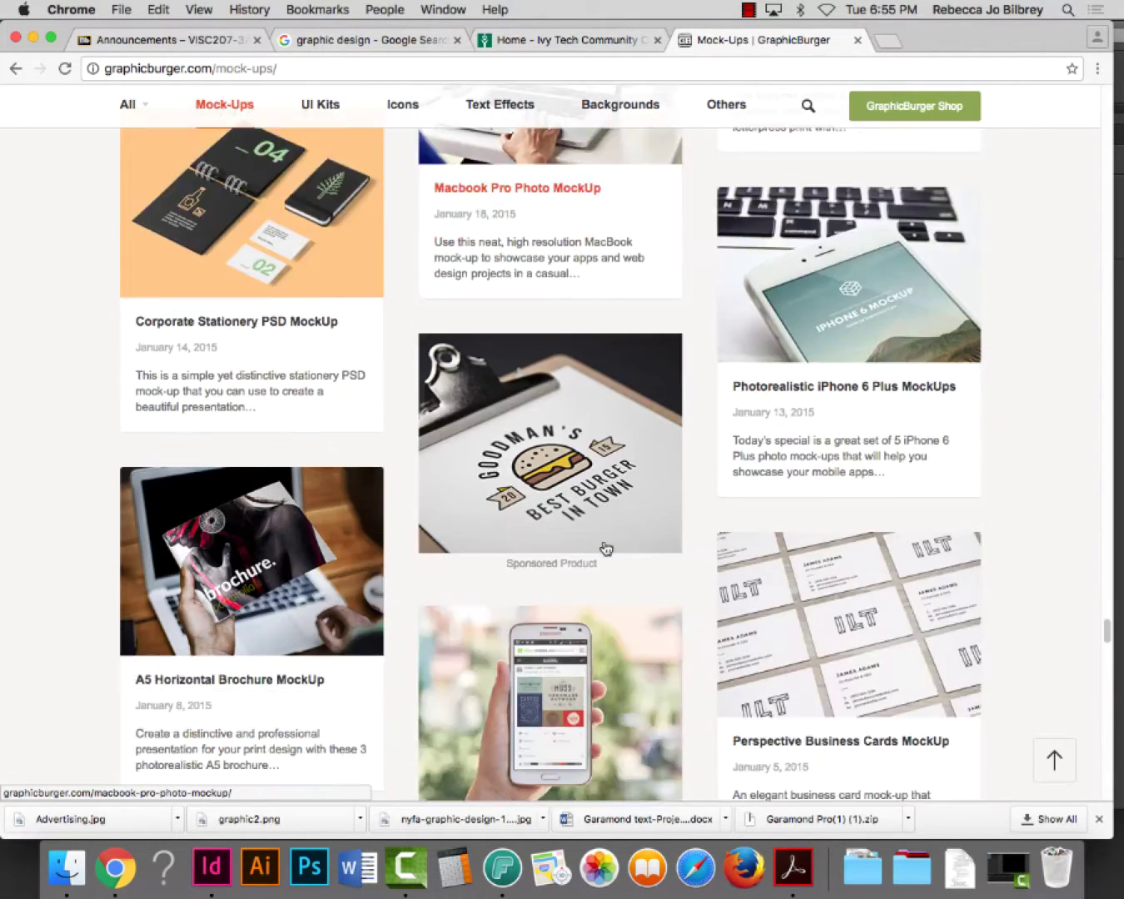
pyautogui.scroll(-12, 606, 547)
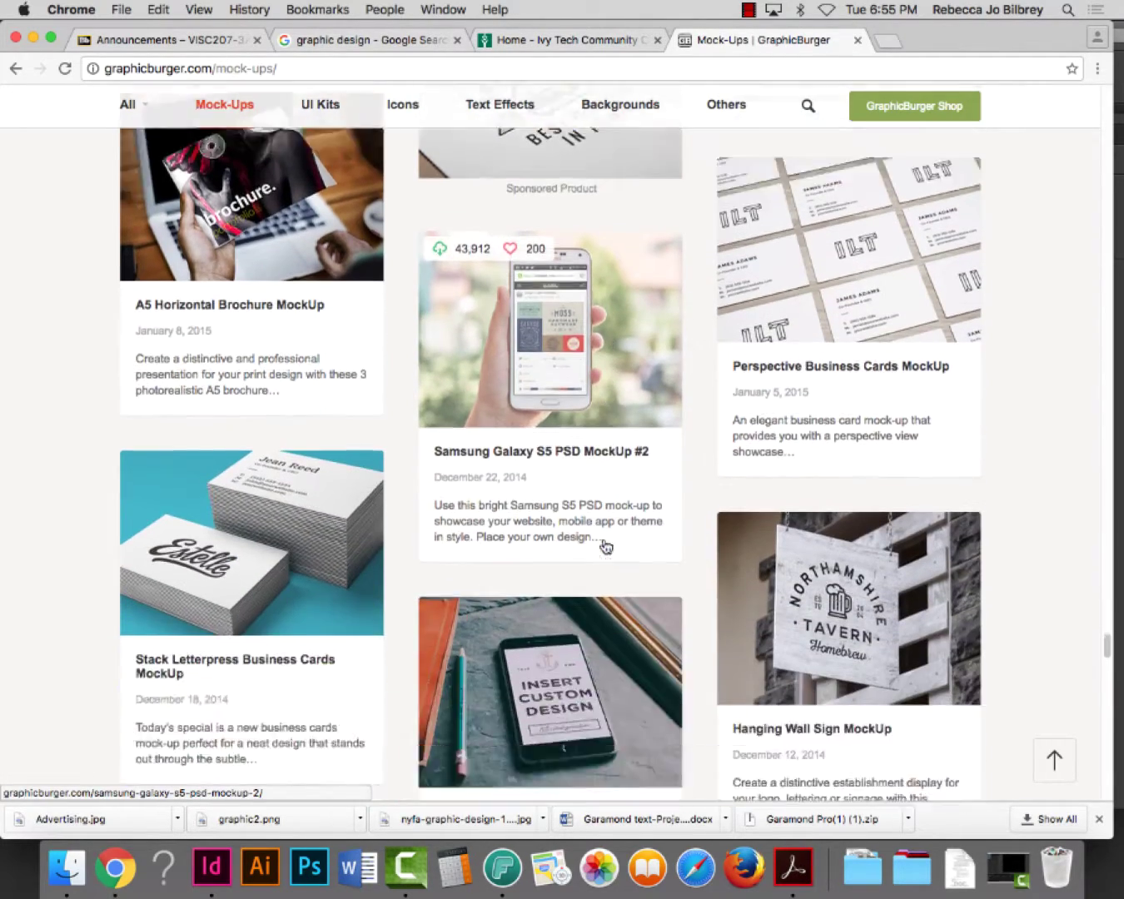
pyautogui.scroll(-14, 605, 547)
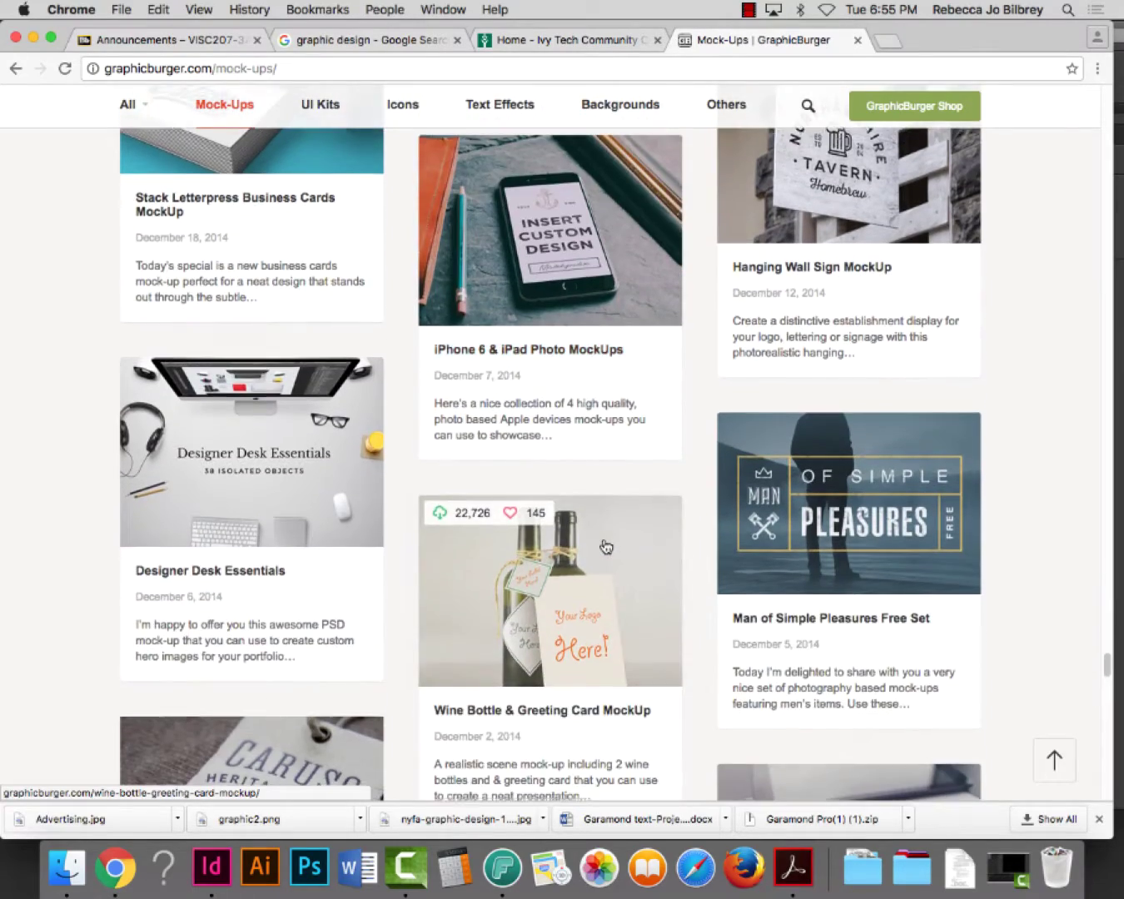
pyautogui.scroll(-16, 605, 547)
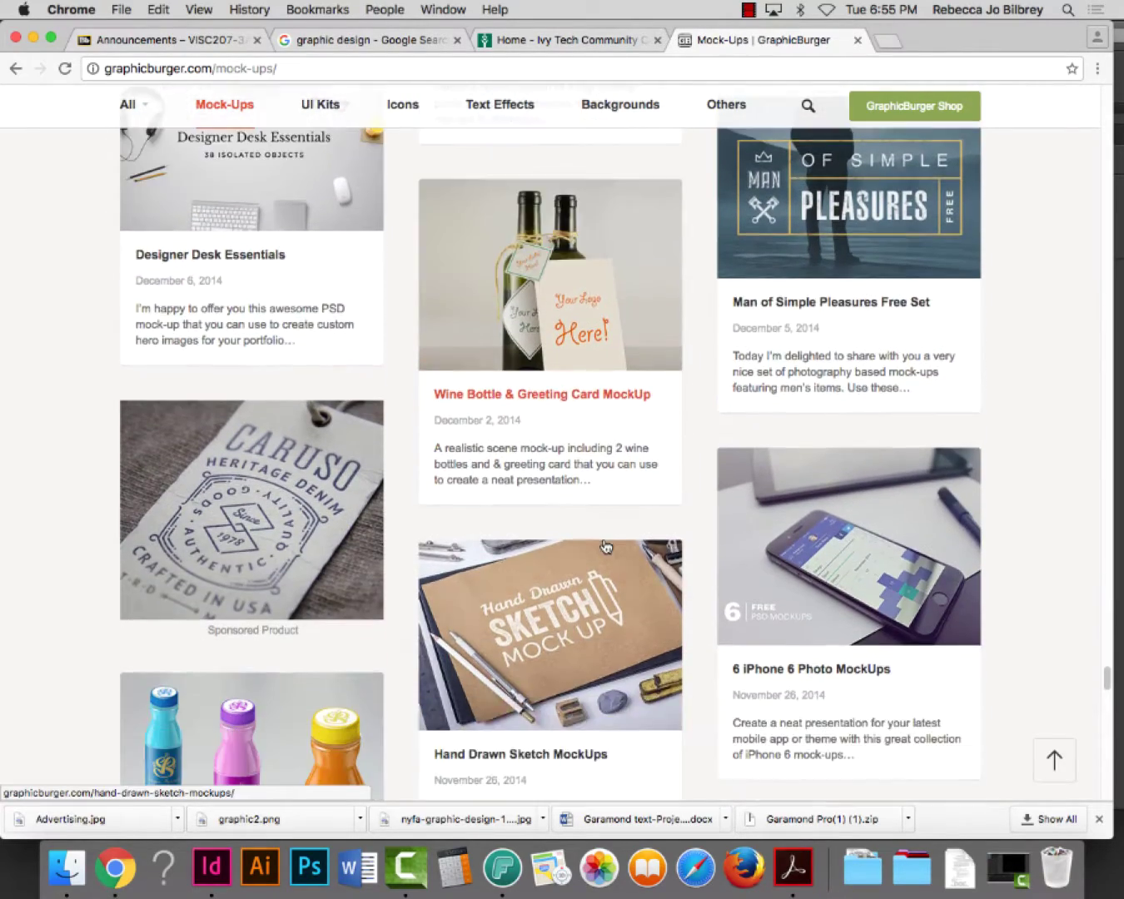
pyautogui.scroll(-9, 606, 546)
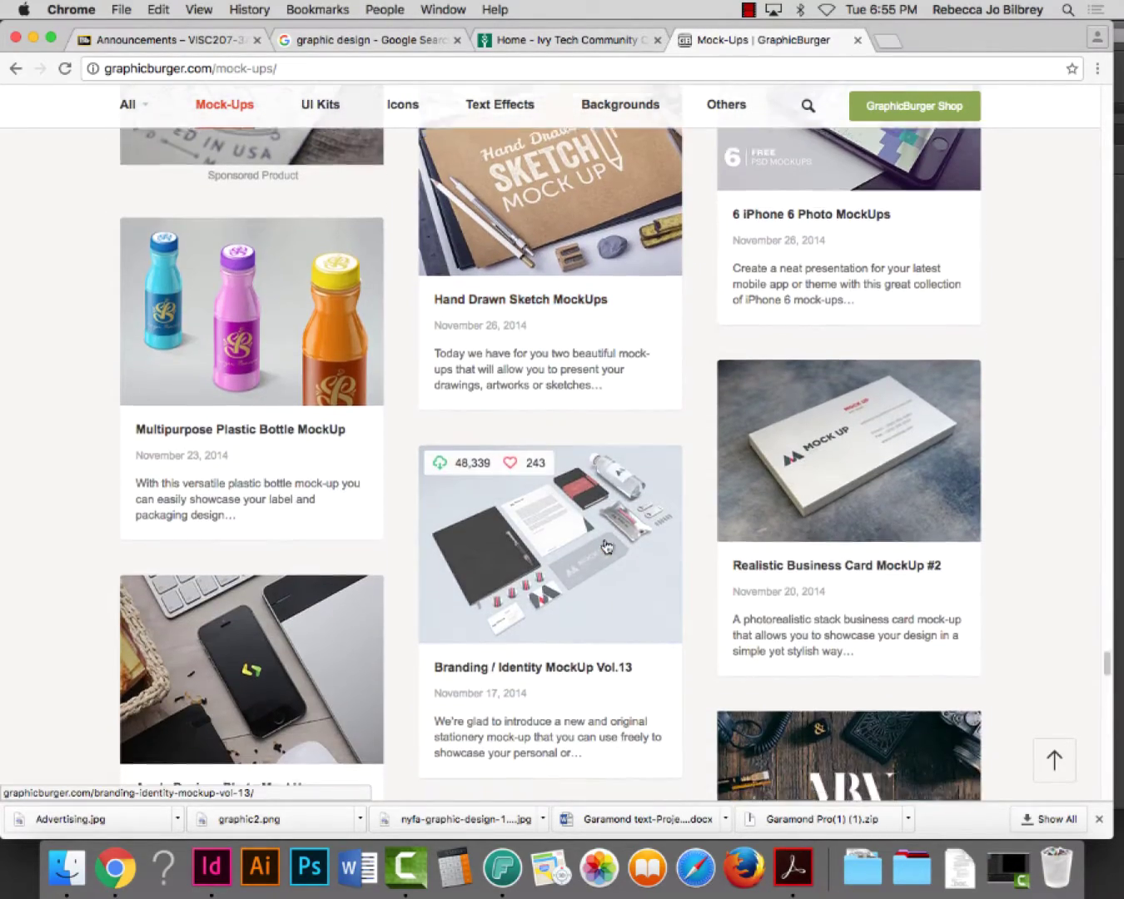
pyautogui.scroll(-20, 604, 544)
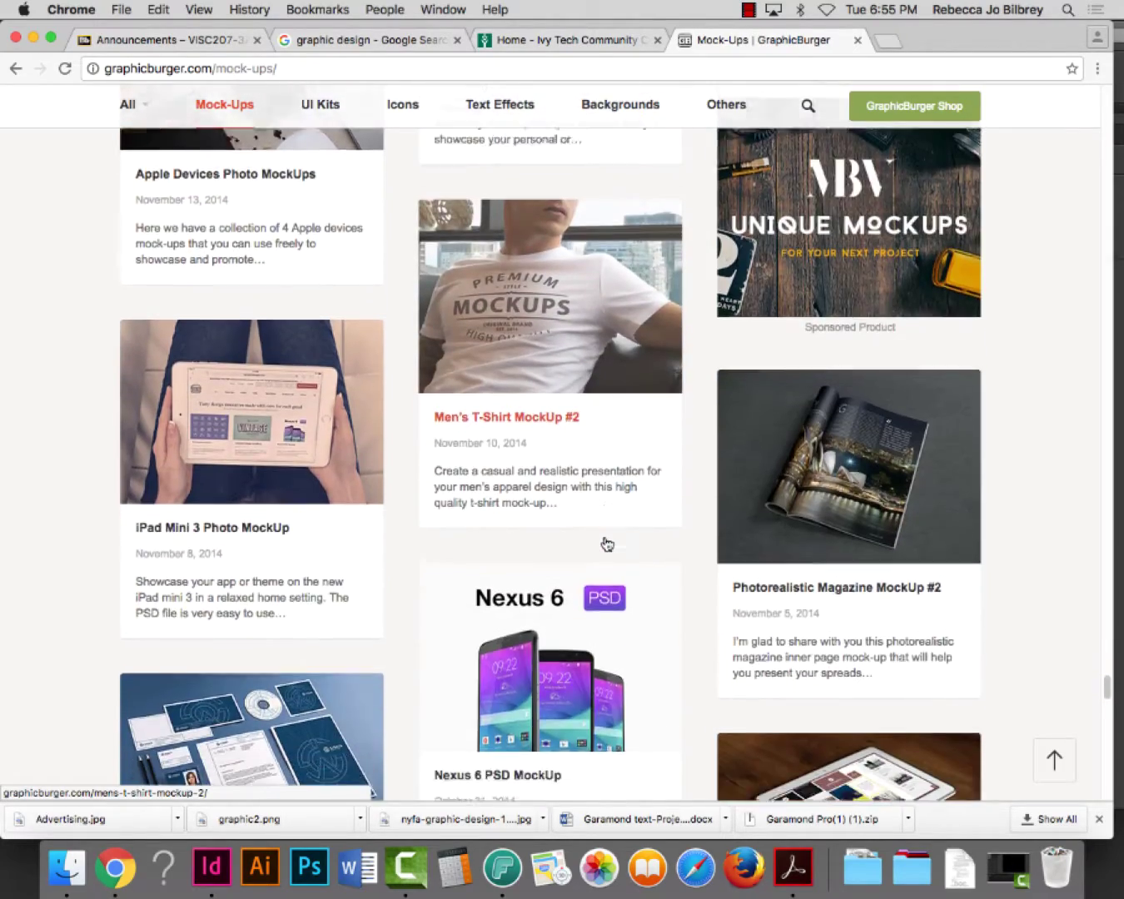
pyautogui.scroll(-10, 605, 540)
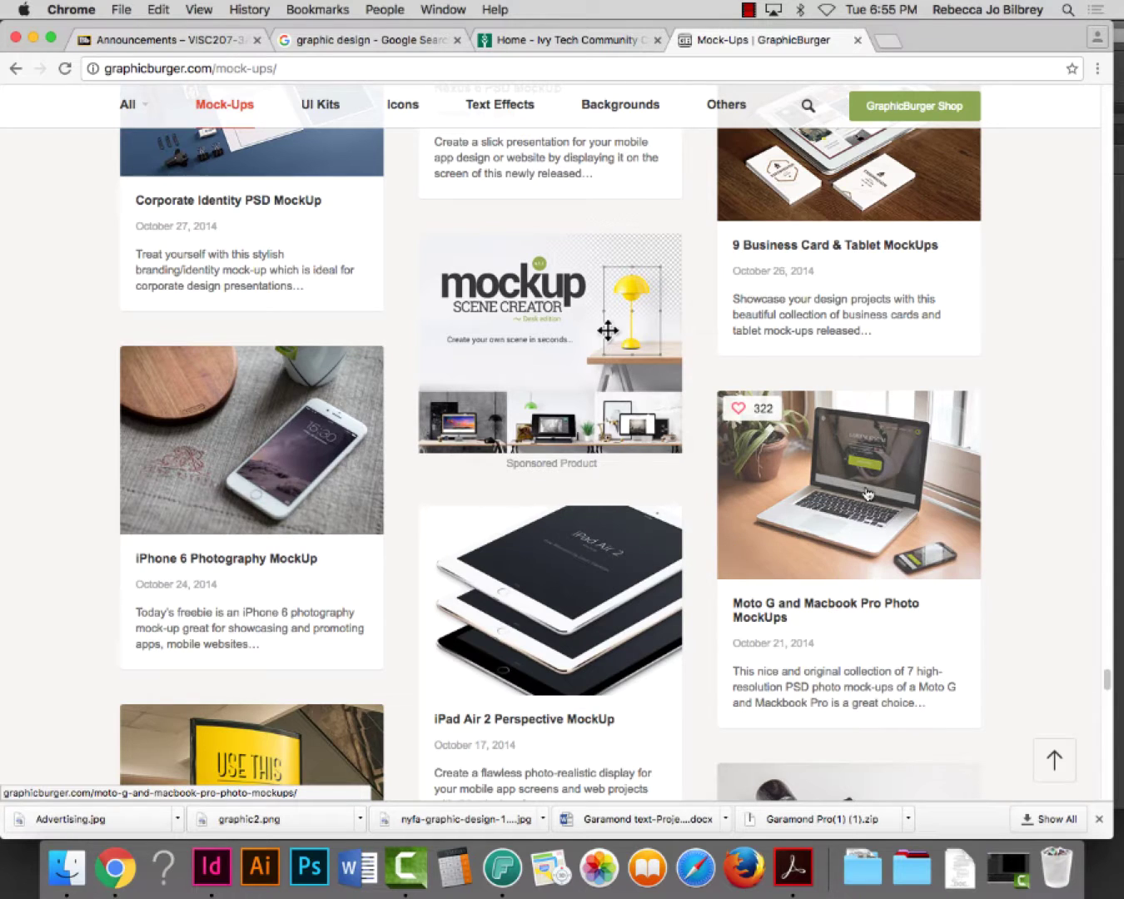
pyautogui.scroll(-1, 853, 493)
pyautogui.click(859, 485)
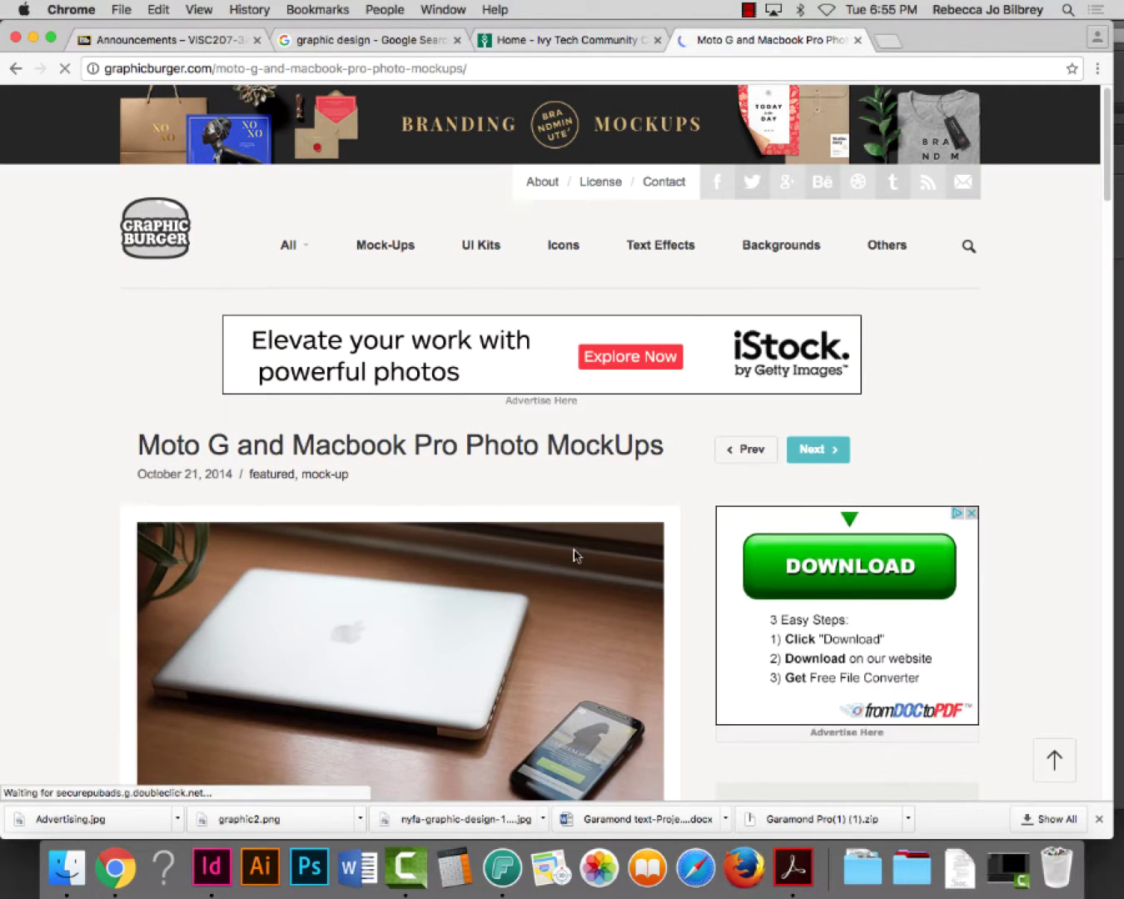
# Scroll through the mockup photos to the download details (7 PSDs, 6016×4016 px, 131 Mb)
pyautogui.scroll(-5, 574, 551)
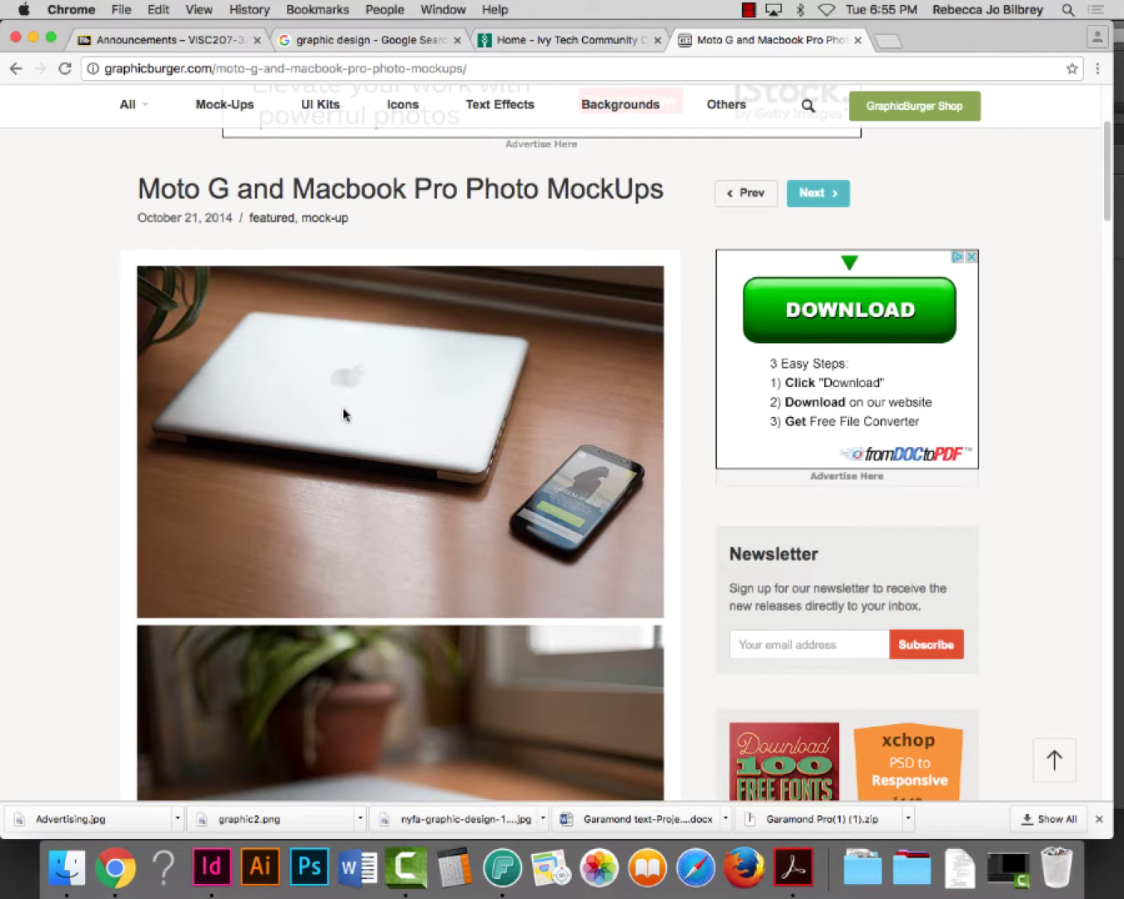
pyautogui.scroll(-5, 345, 413)
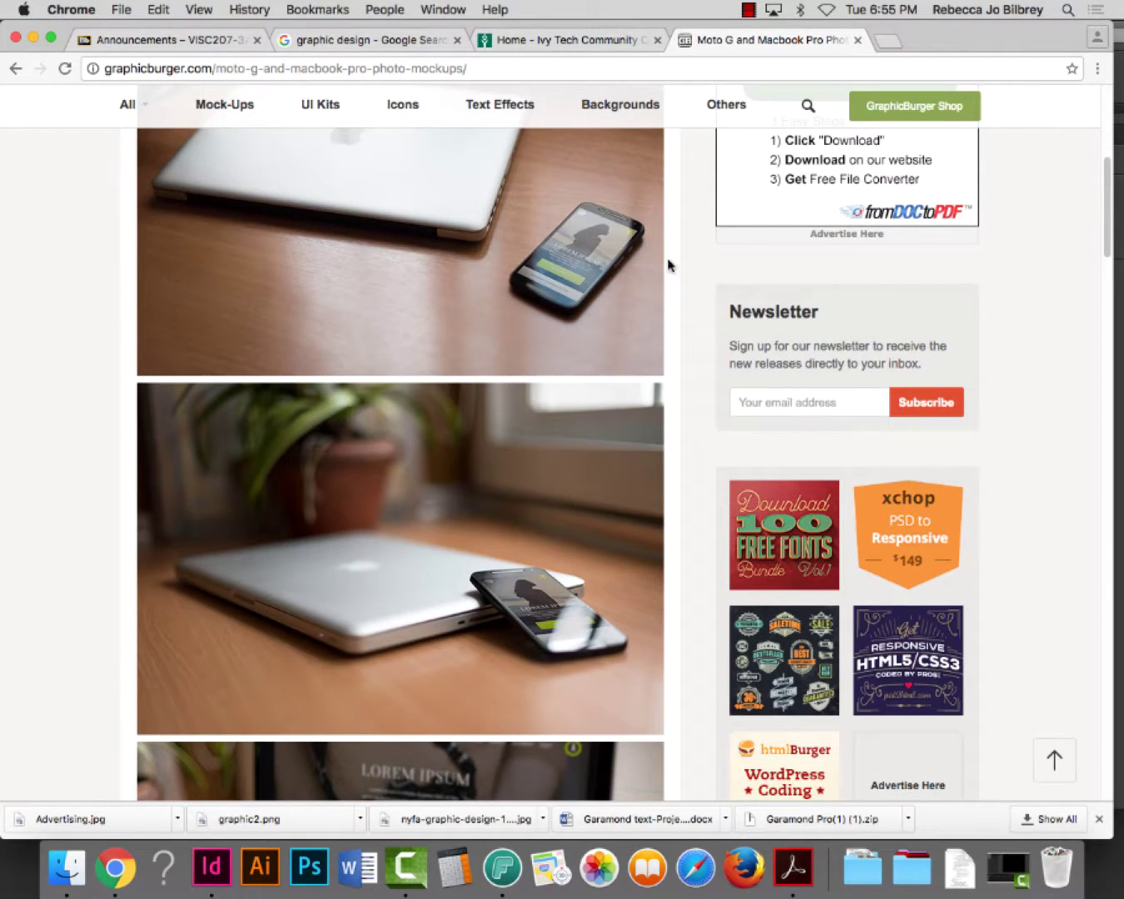
pyautogui.scroll(-15, 579, 269)
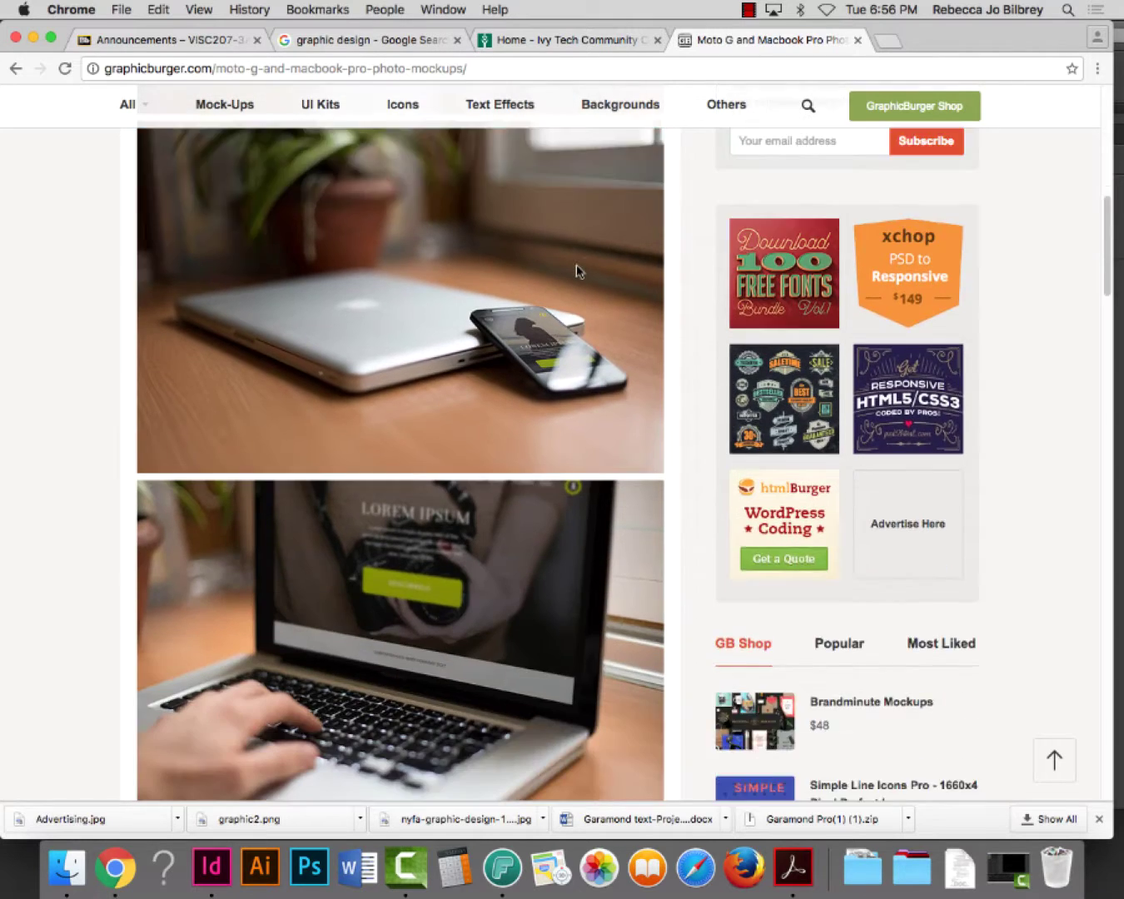
pyautogui.scroll(-14, 576, 270)
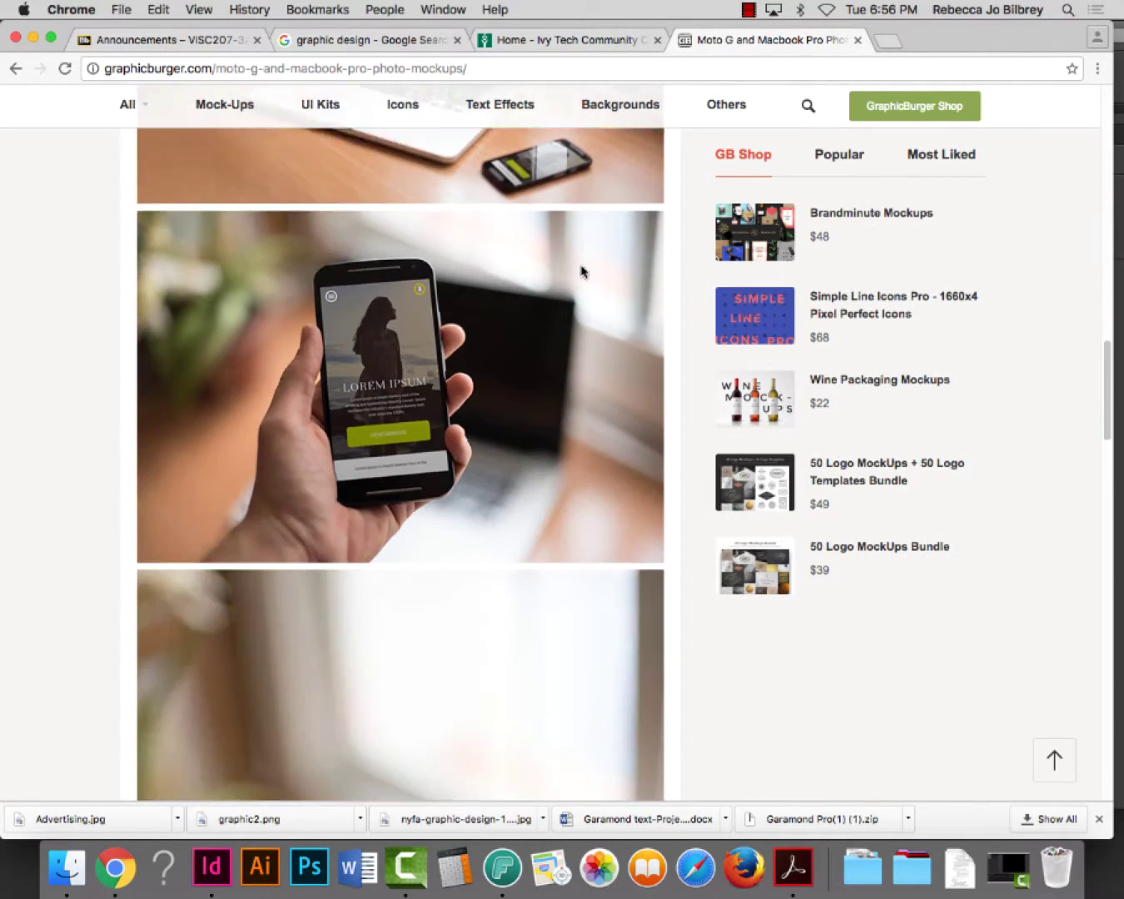
pyautogui.scroll(-6, 581, 268)
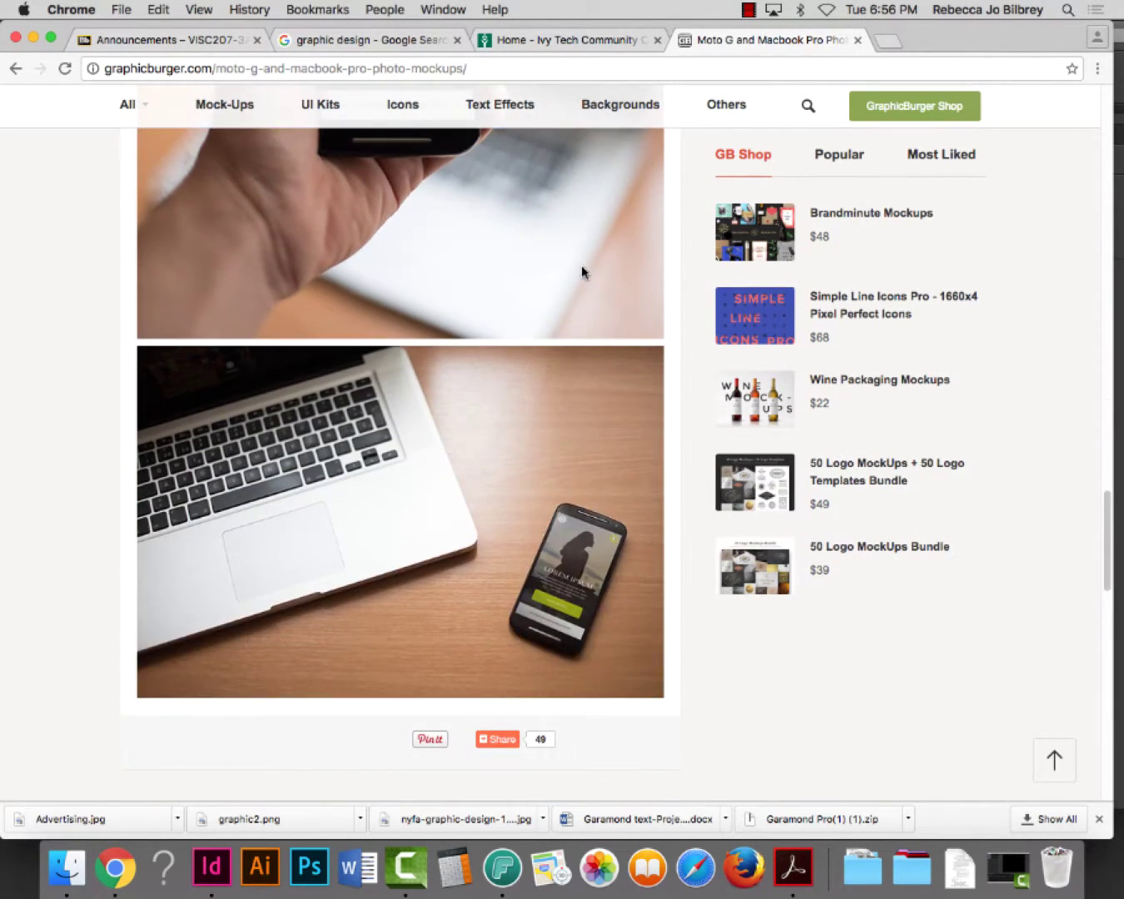
pyautogui.scroll(-5, 582, 268)
pyautogui.scroll(12, 582, 276)
pyautogui.scroll(15, 581, 275)
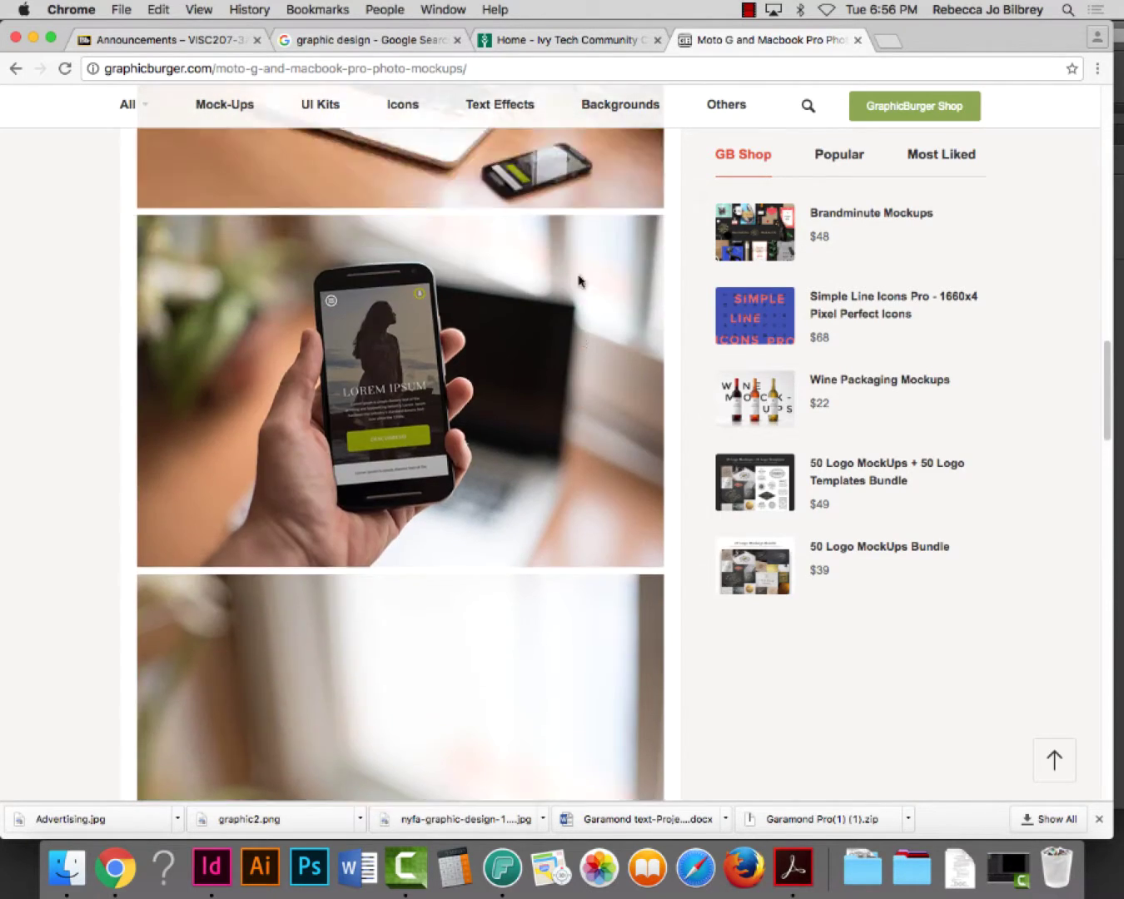
pyautogui.scroll(-4, 434, 400)
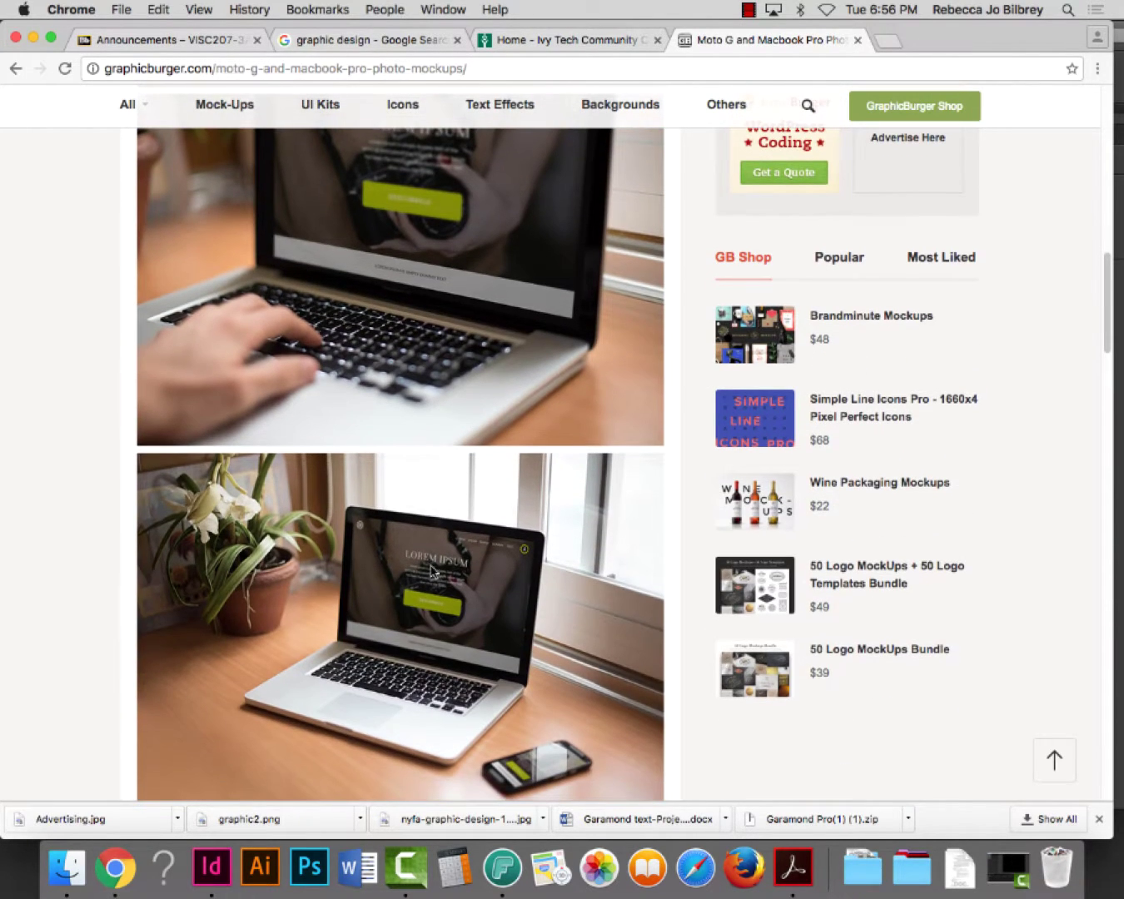
pyautogui.scroll(-20, 403, 599)
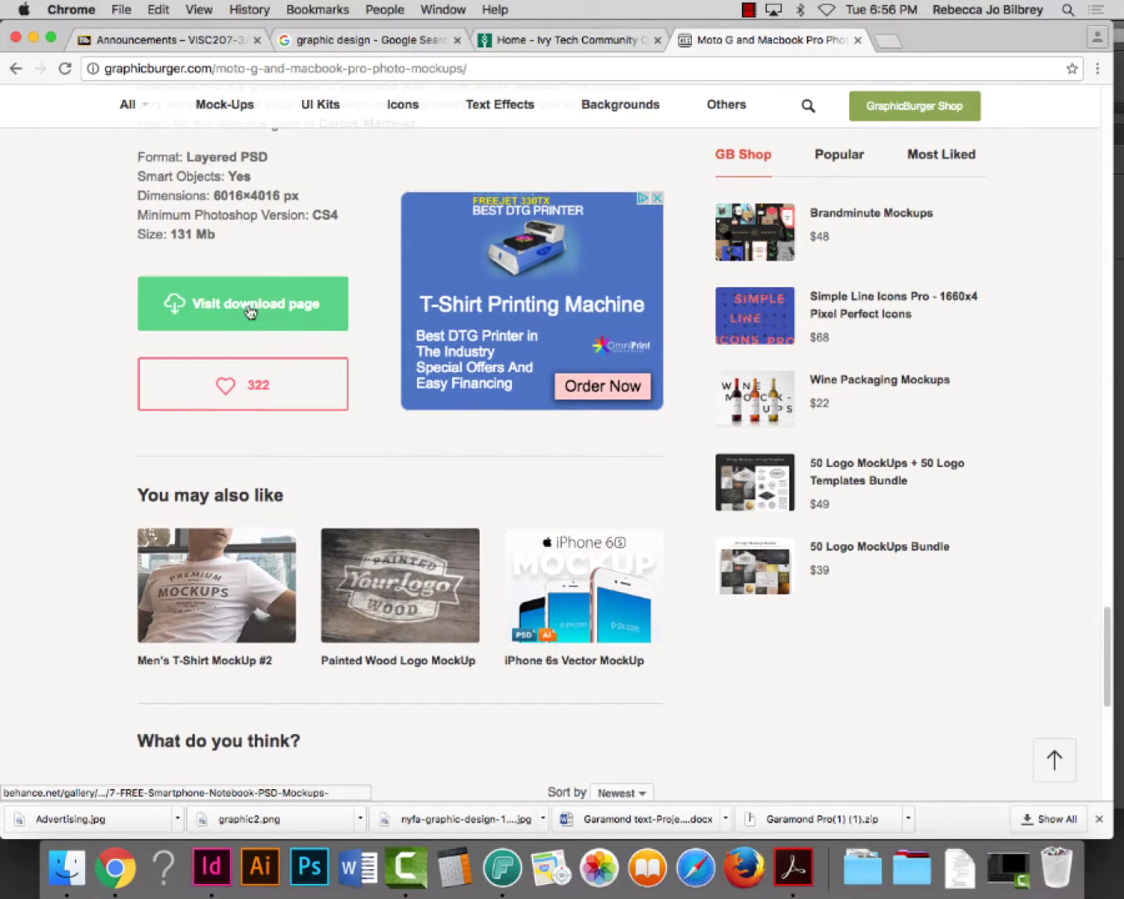
# On the Behance gallery, download the 7_FREE_Smartphone_Notebook_PSD_Mockups zip for free
pyautogui.click(233, 303)
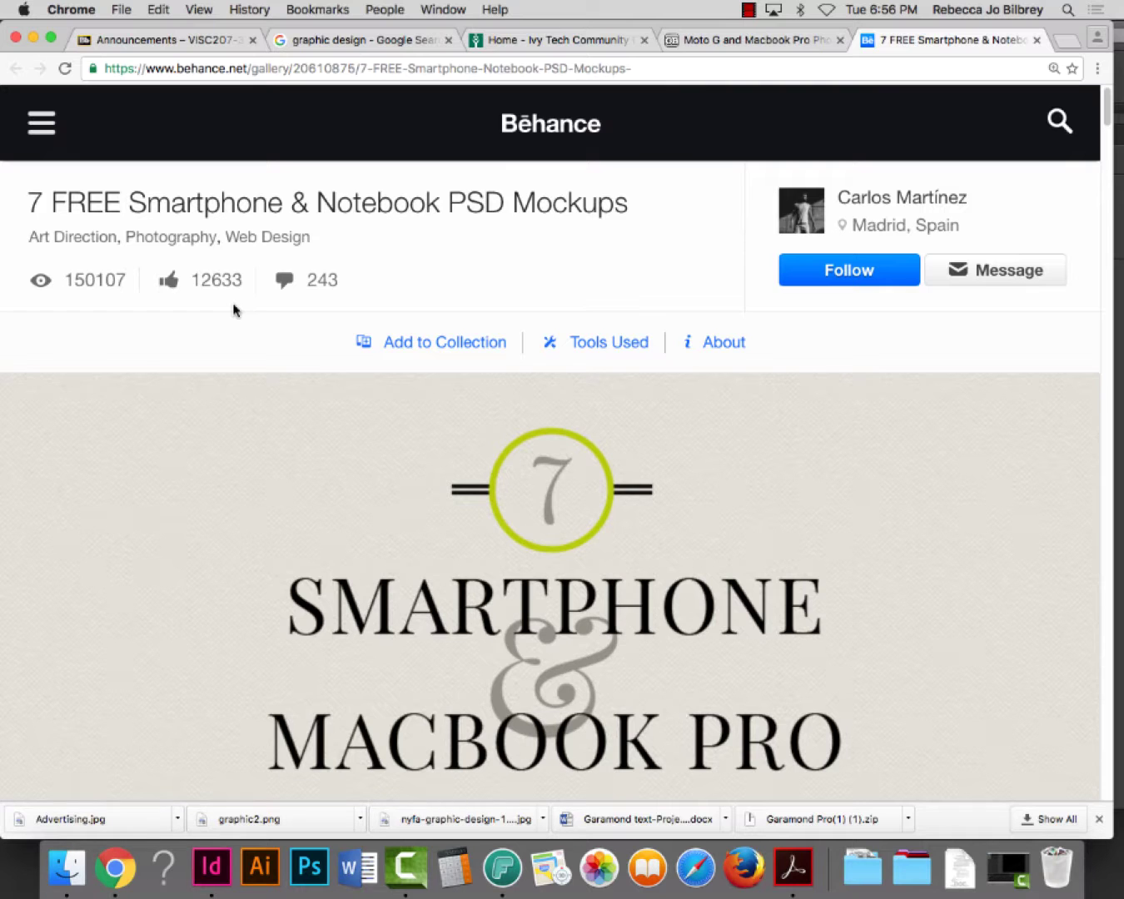
pyautogui.scroll(-8, 374, 374)
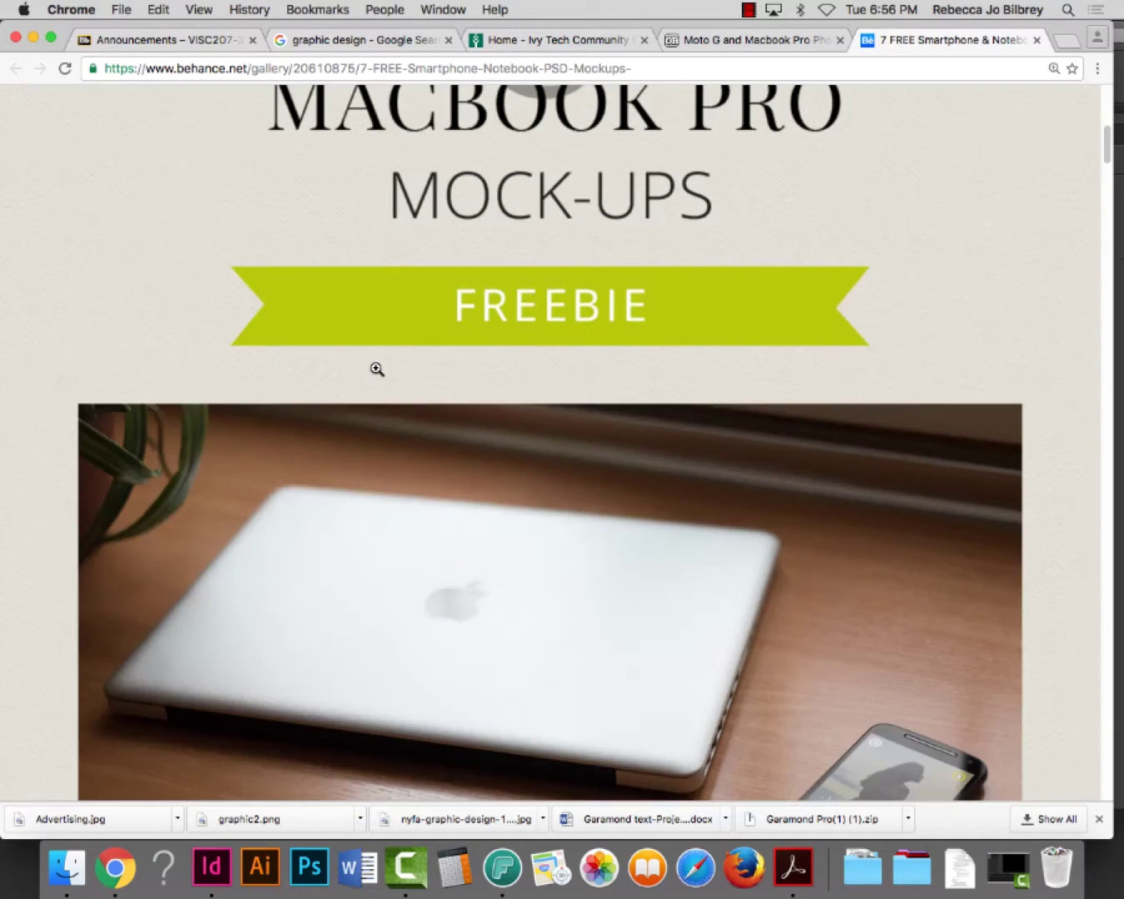
pyautogui.scroll(-15, 444, 372)
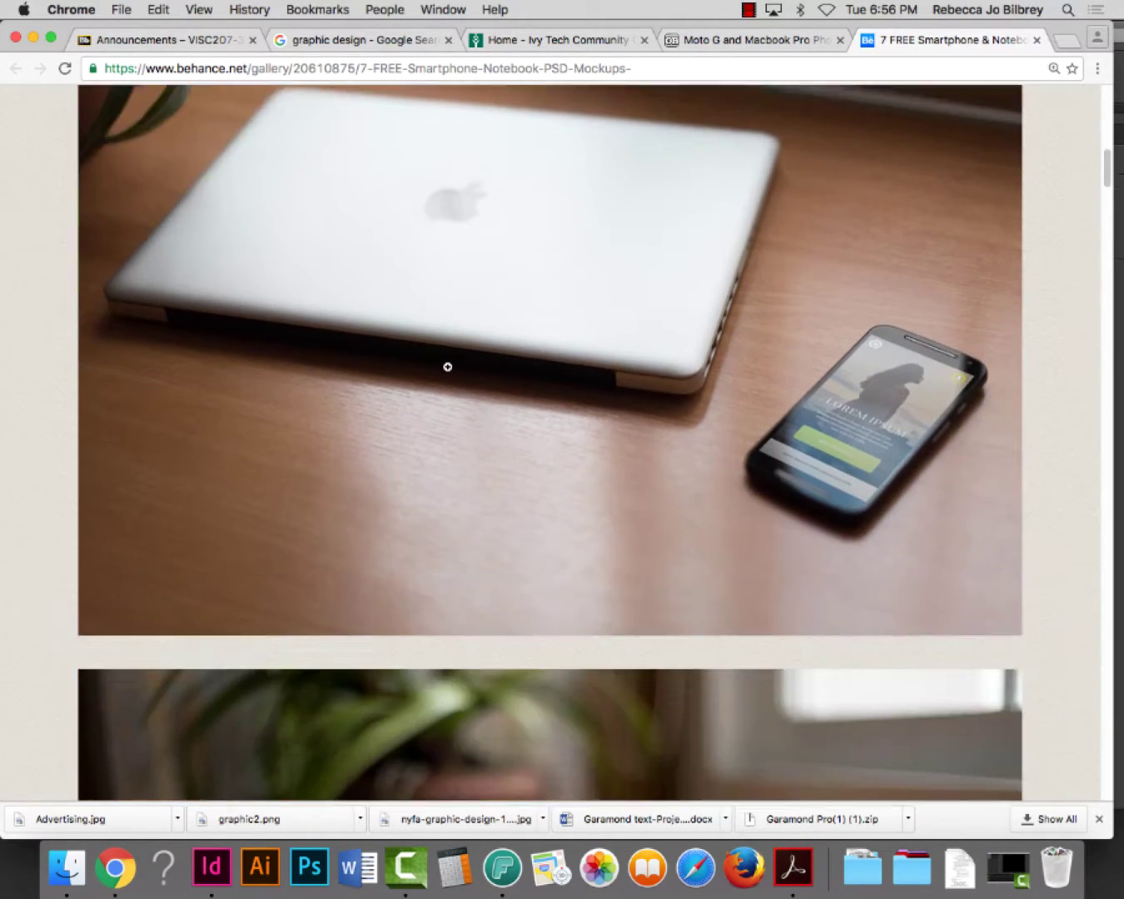
pyautogui.scroll(-15, 454, 363)
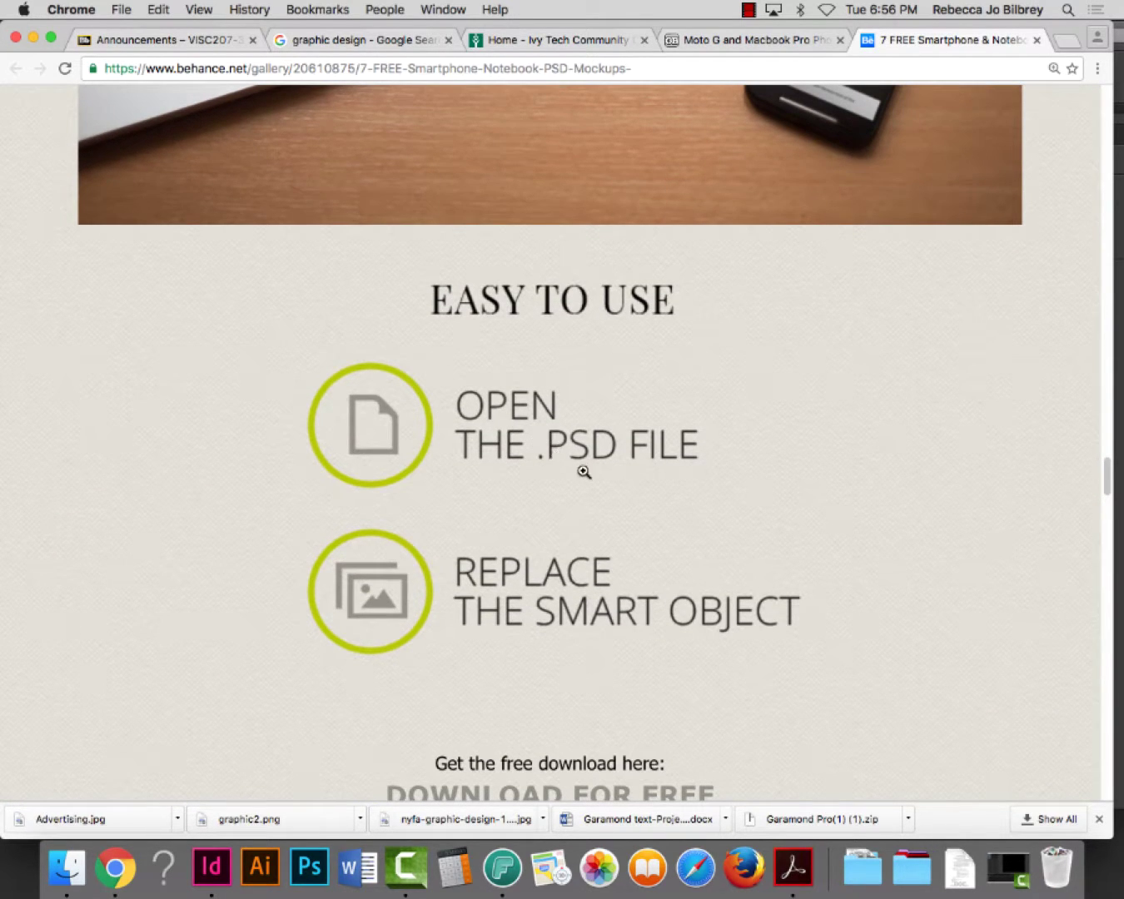
pyautogui.scroll(-2, 597, 491)
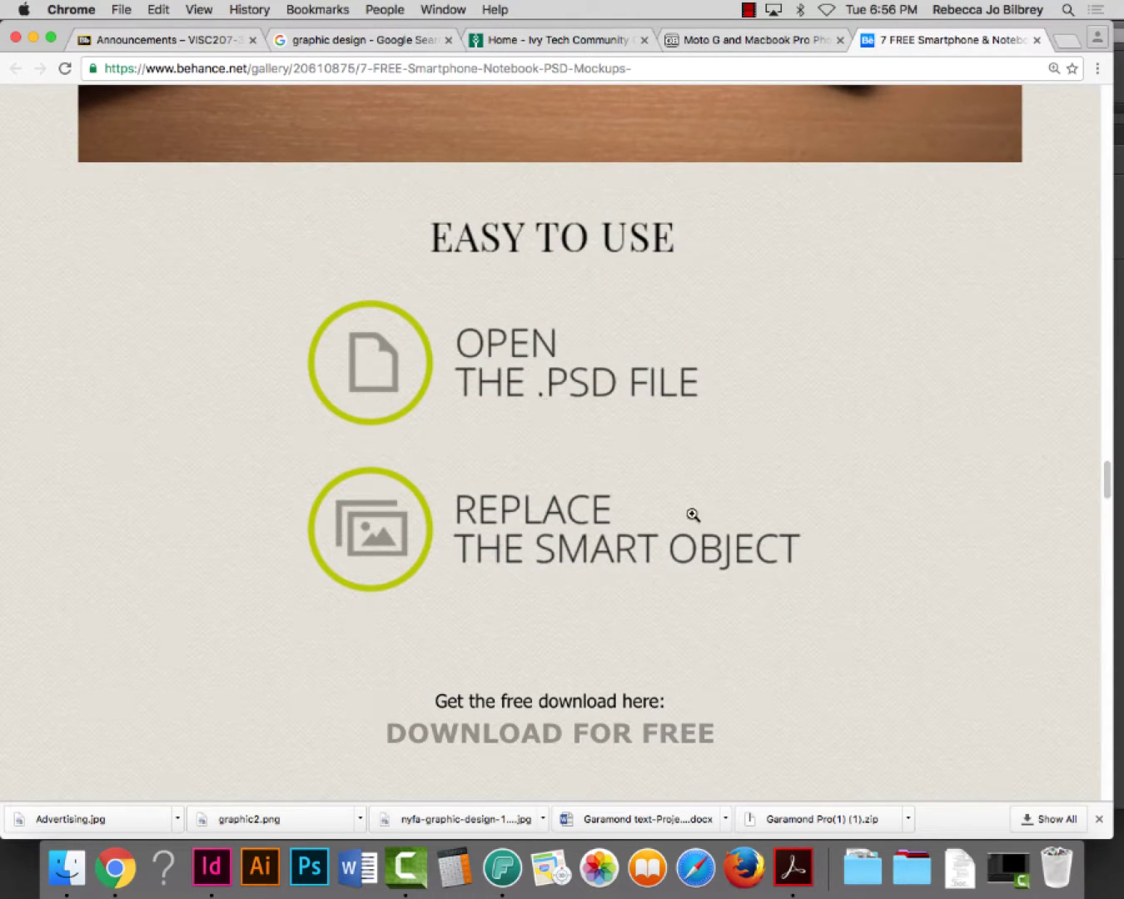
pyautogui.scroll(-5, 673, 543)
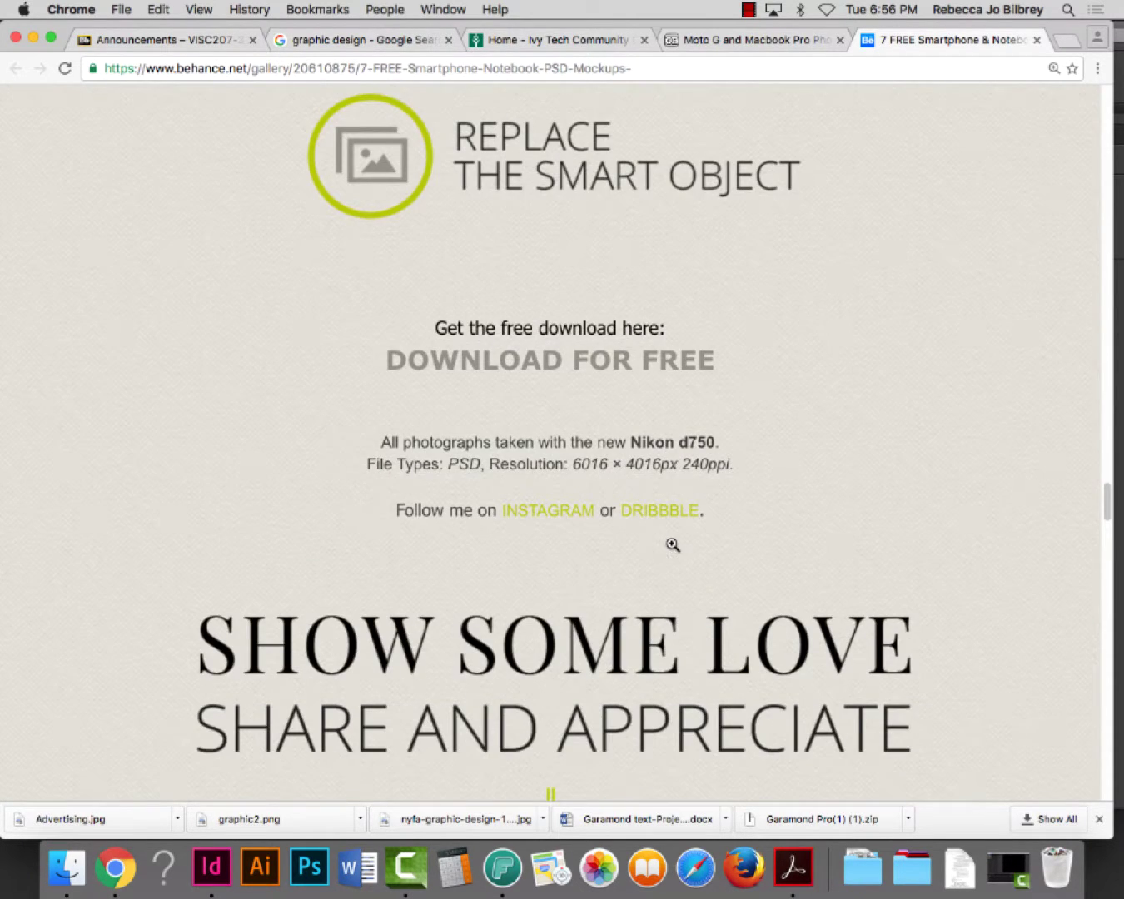
pyautogui.click(593, 364)
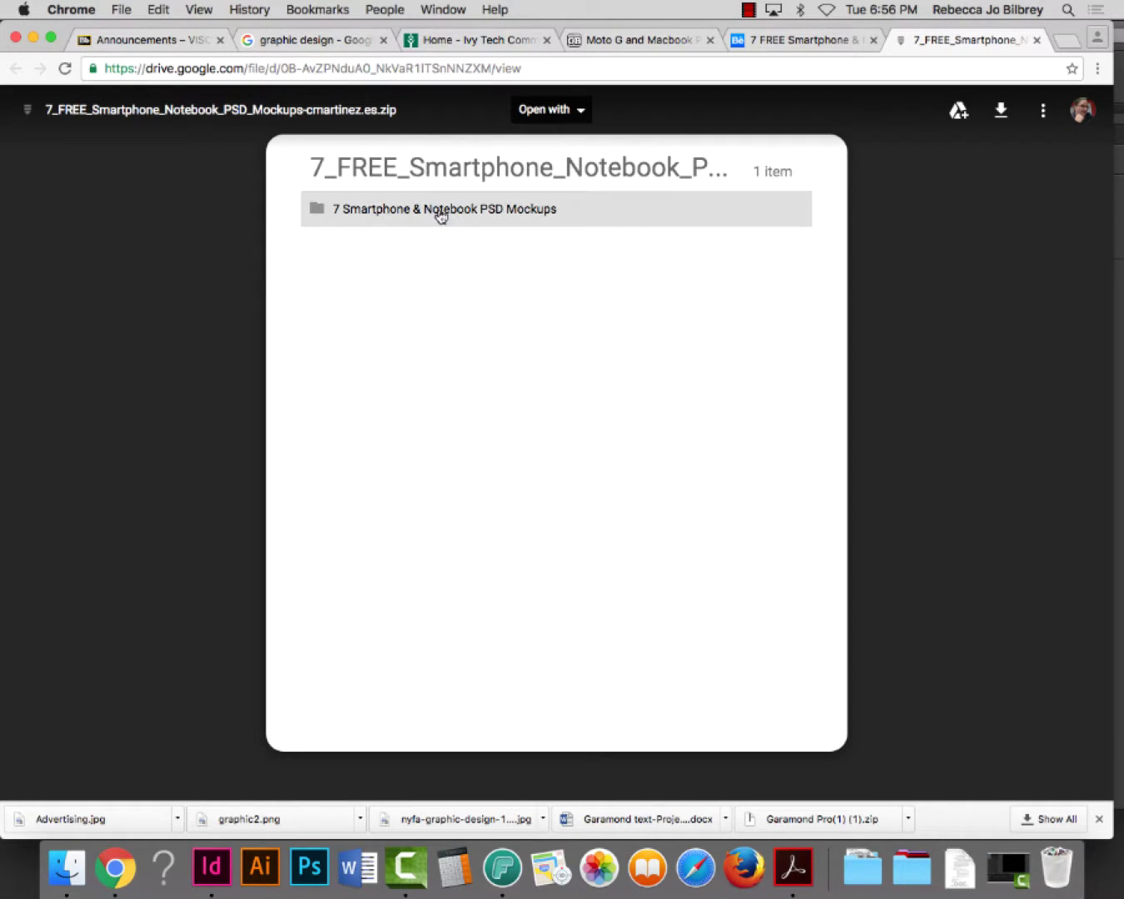
# Browse the 15 files in the 7 Smartphone & Notebook PSD Mockups folder, then return to the Behance tab
pyautogui.click(491, 215)
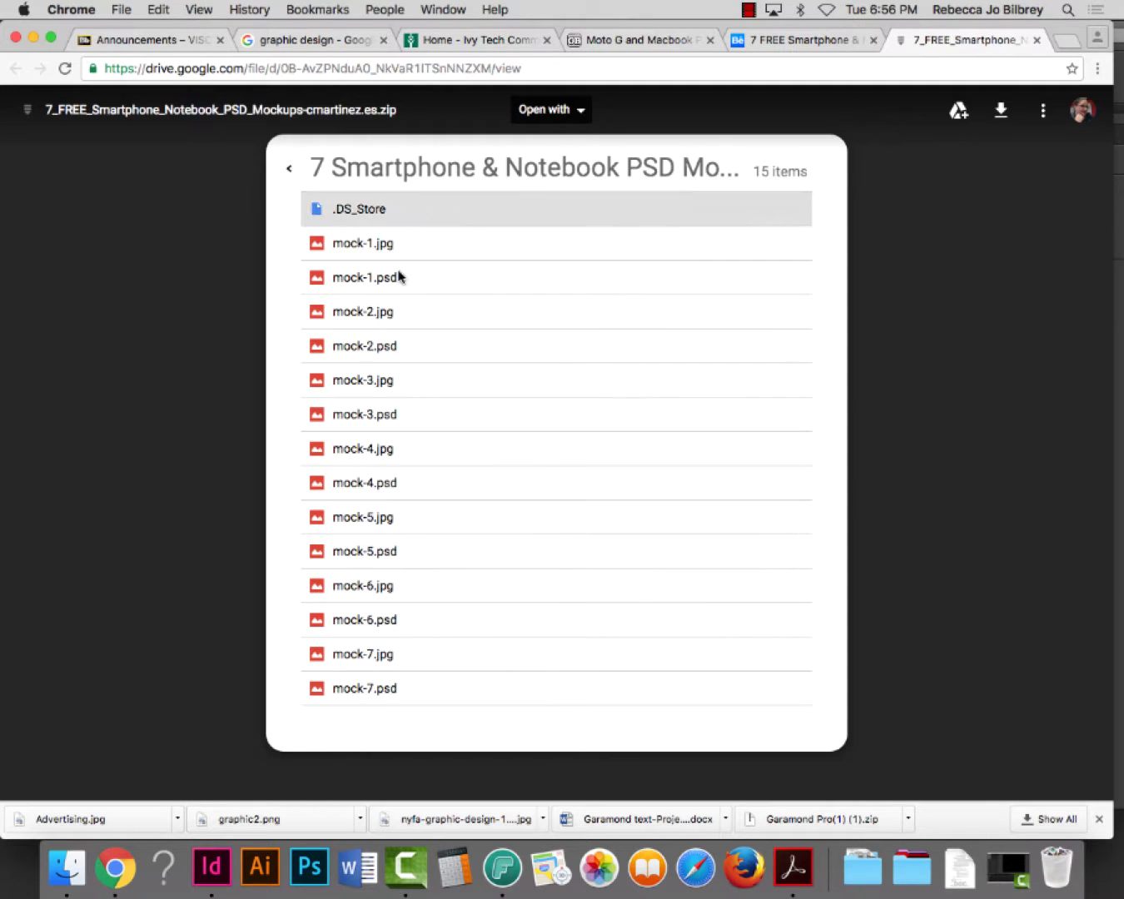
pyautogui.click(289, 168)
pyautogui.rightClick(410, 211)
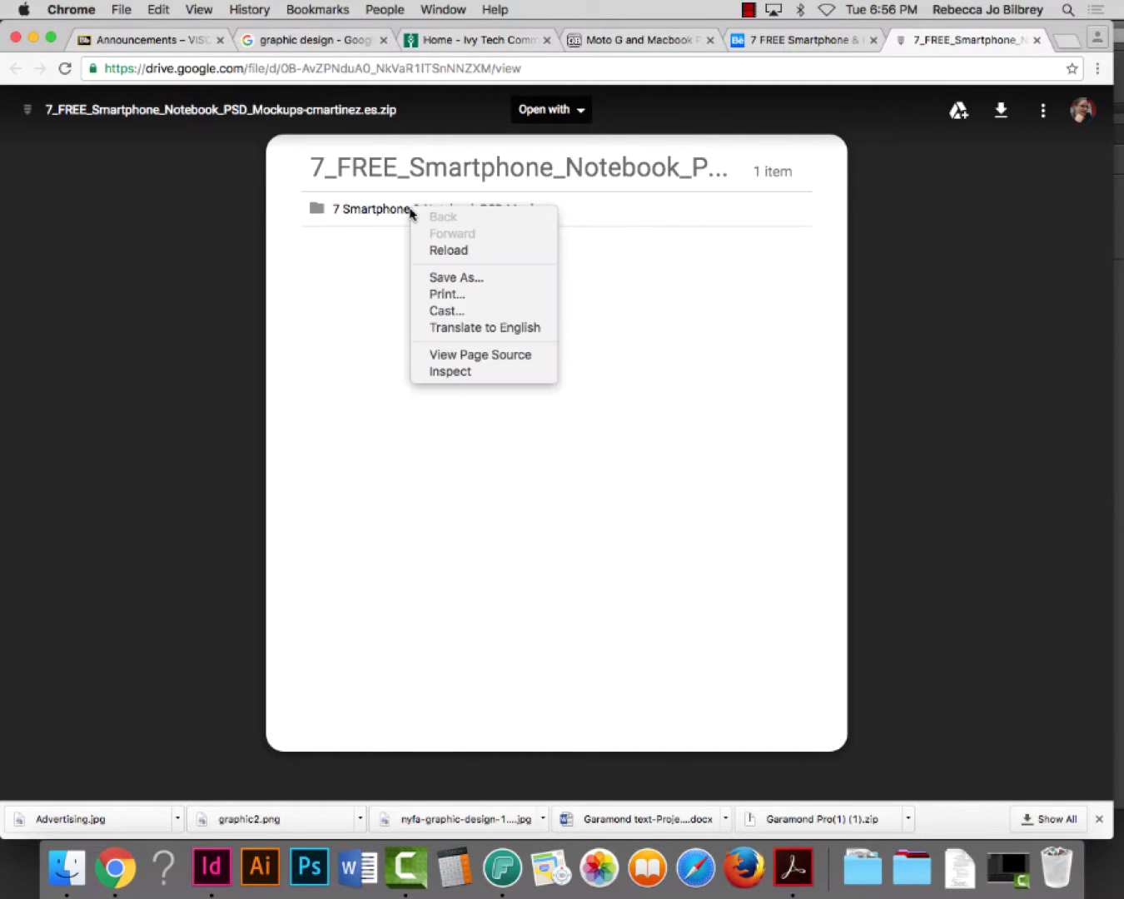
pyautogui.click(376, 215)
pyautogui.click(375, 215)
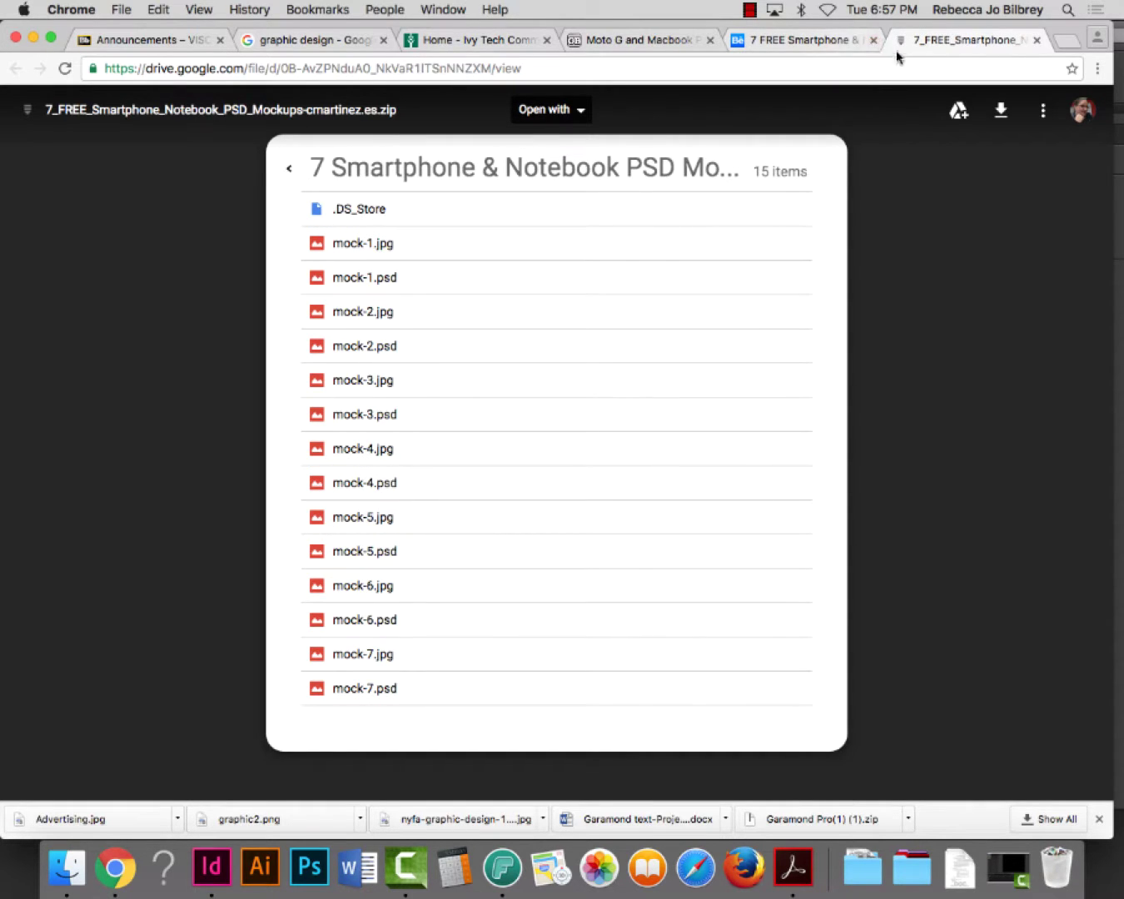
pyautogui.click(814, 40)
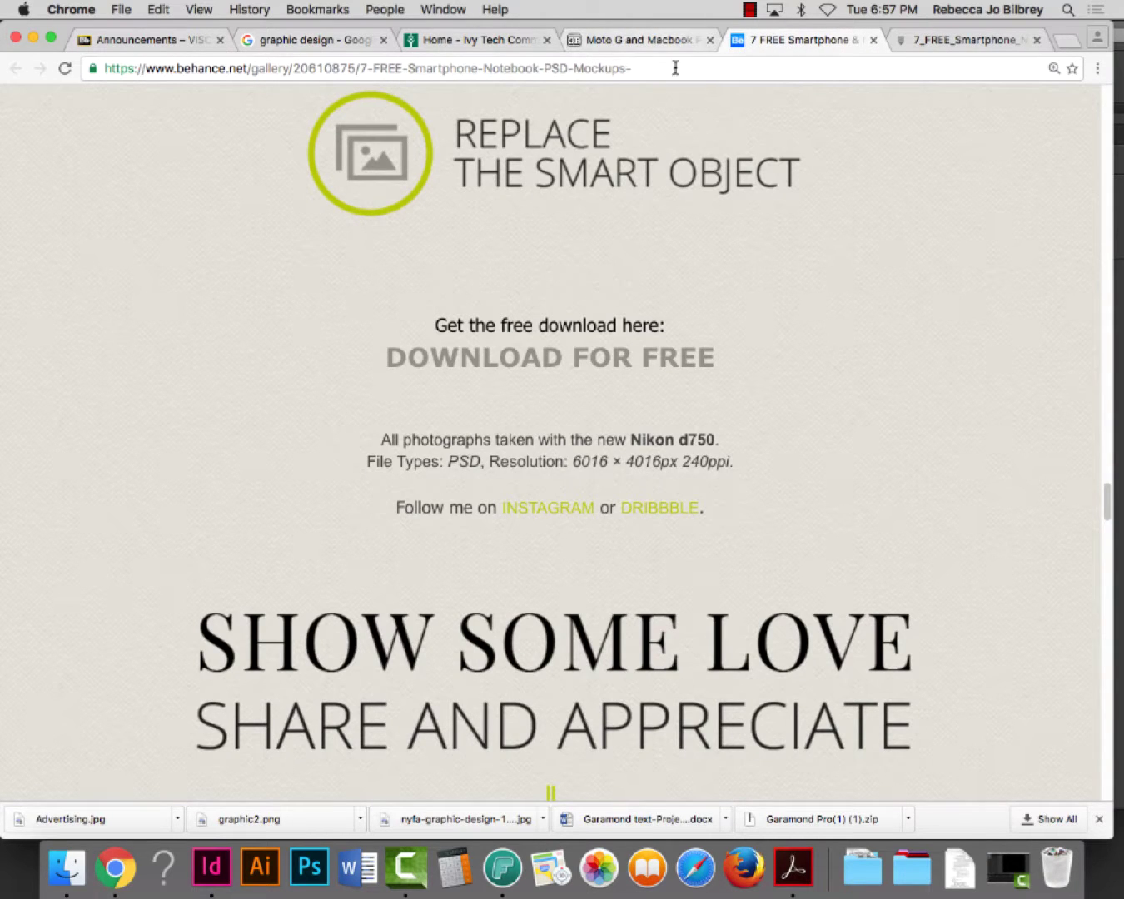
# Screenshot the laptop-by-the-window photo on the GraphicBurger page, then minimize Chrome
pyautogui.click(637, 40)
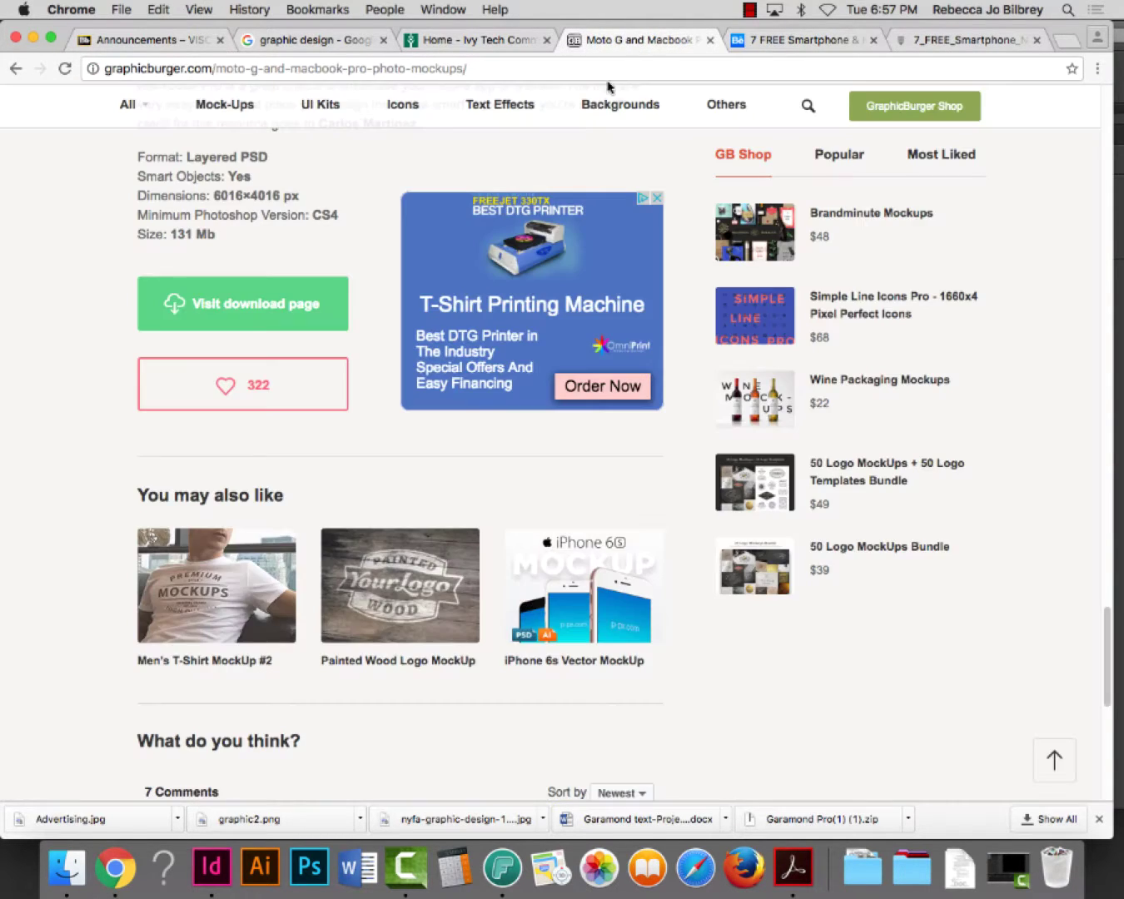
pyautogui.scroll(10, 701, 498)
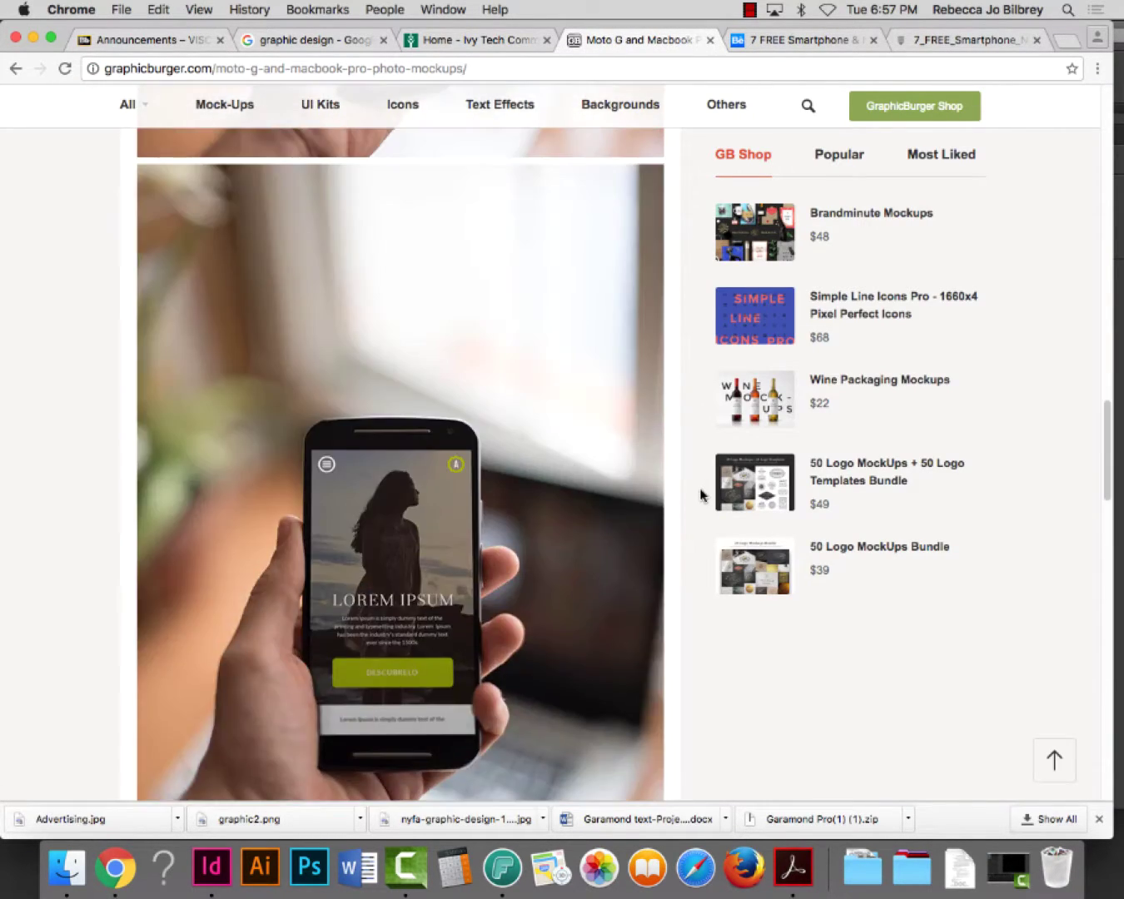
pyautogui.scroll(-5, 700, 493)
pyautogui.scroll(5, 701, 494)
pyautogui.scroll(10, 700, 494)
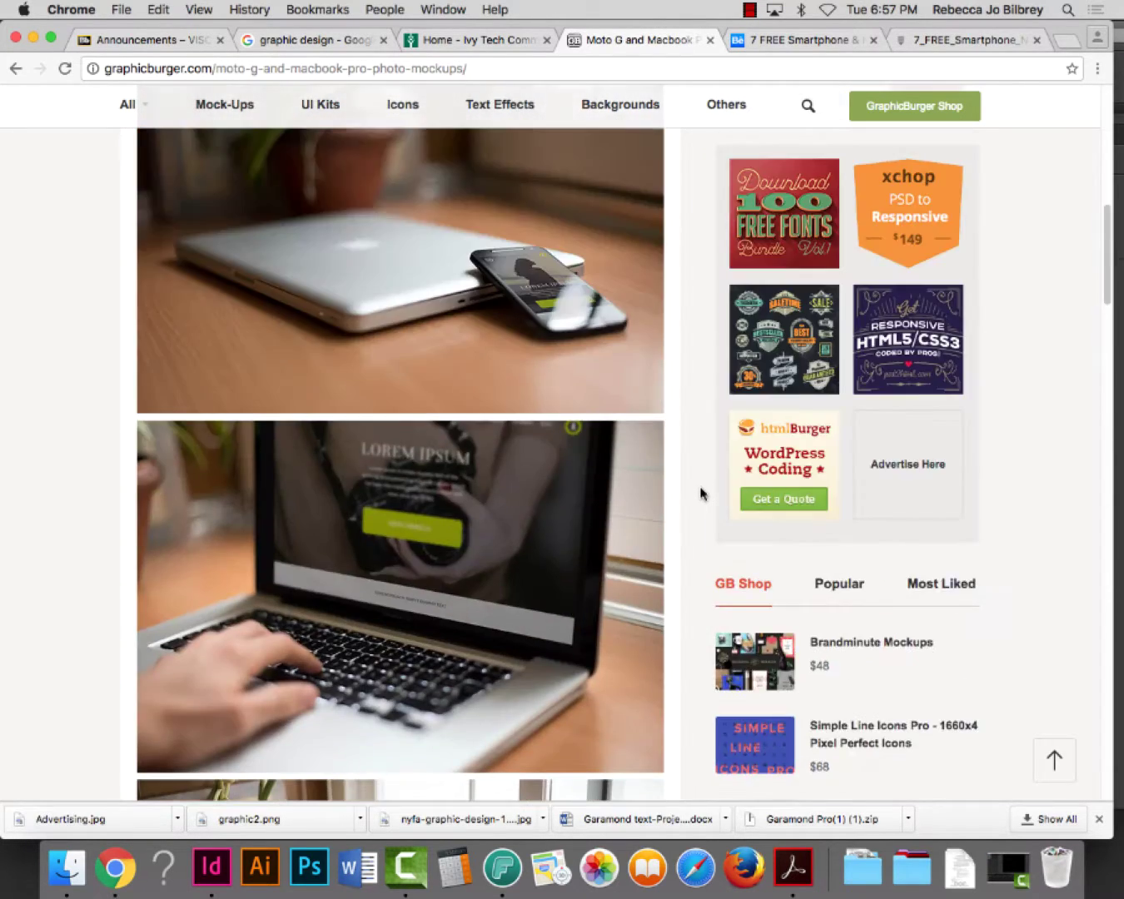
pyautogui.scroll(-5, 700, 491)
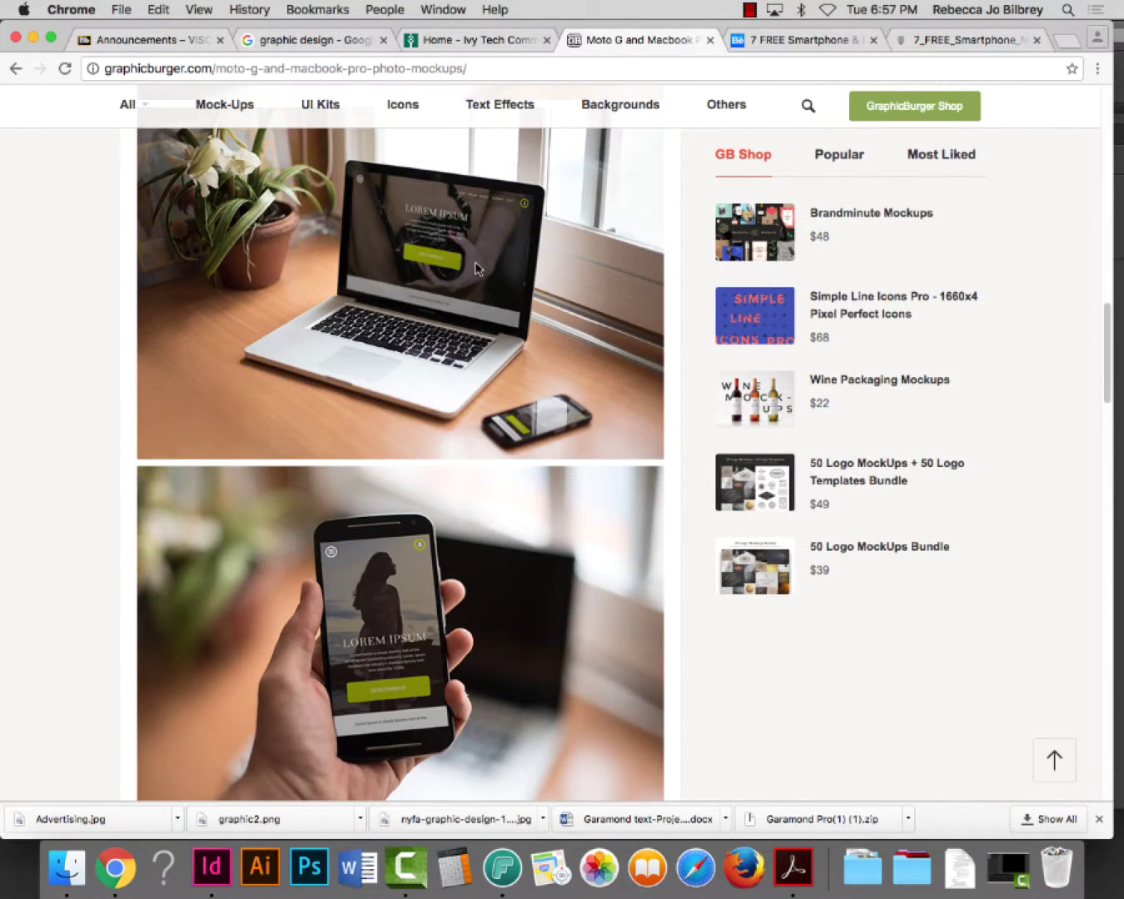
pyautogui.scroll(2, 500, 297)
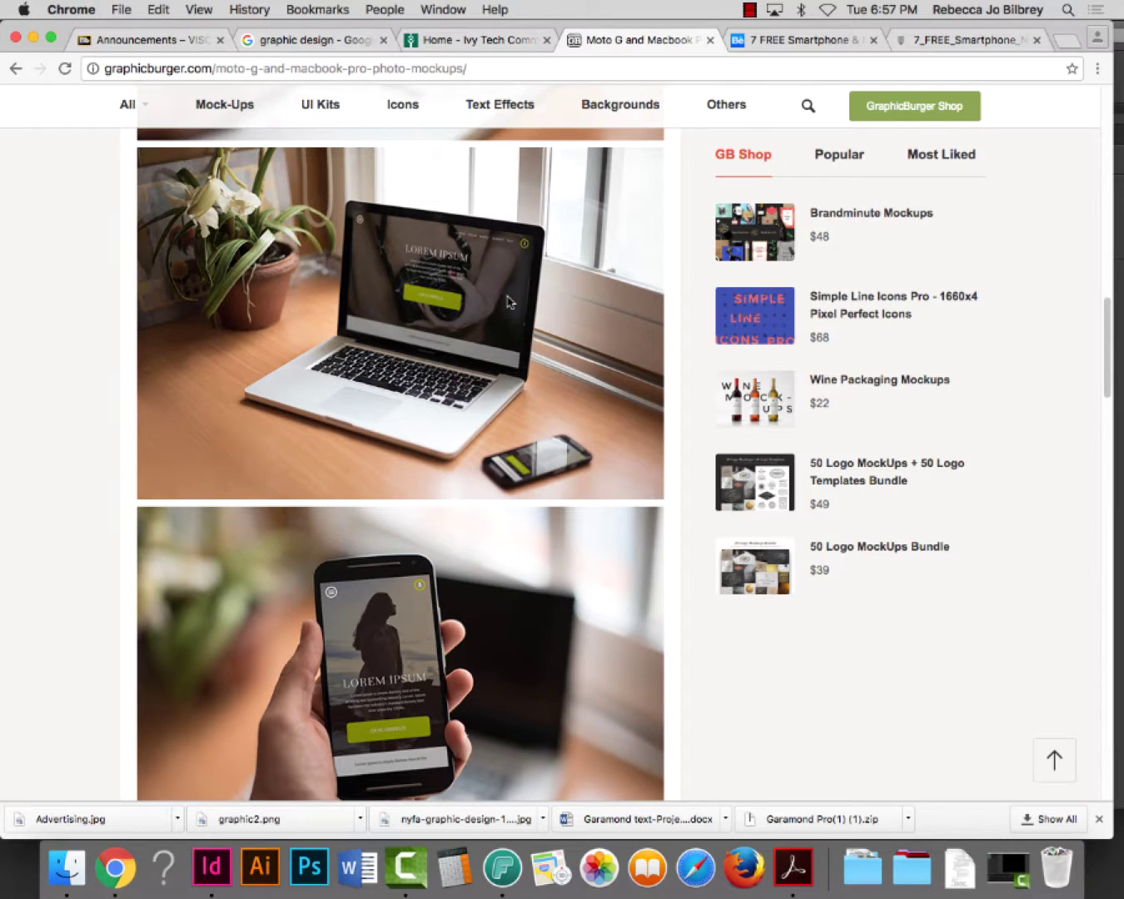
pyautogui.press('super+shift+4')
pyautogui.moveTo(141, 148); pyautogui.dragTo(659, 497)
pyautogui.click(33, 38)
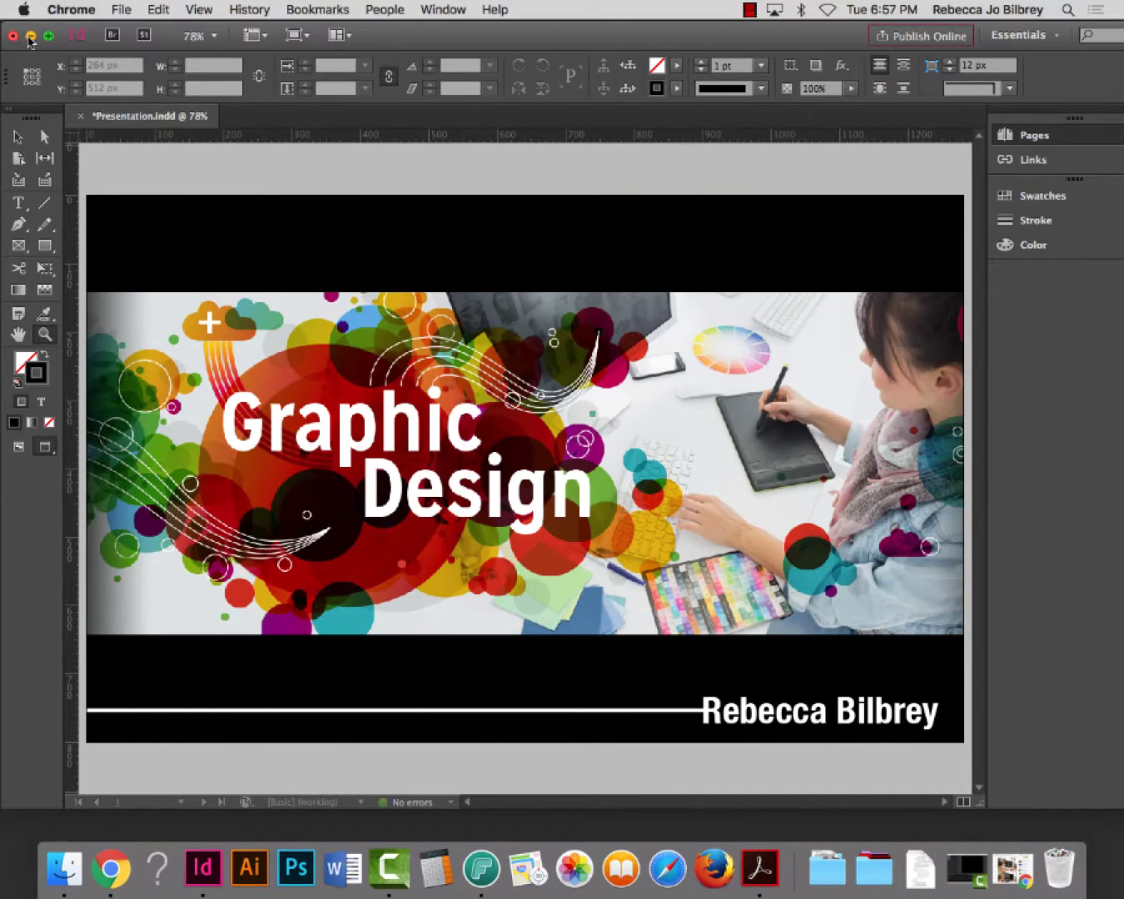
# Move Screen Shot 2016-08-30 at 6.57.22 PM from the desktop into the Presentation folder, then return to InDesign
pyautogui.press('super+h')
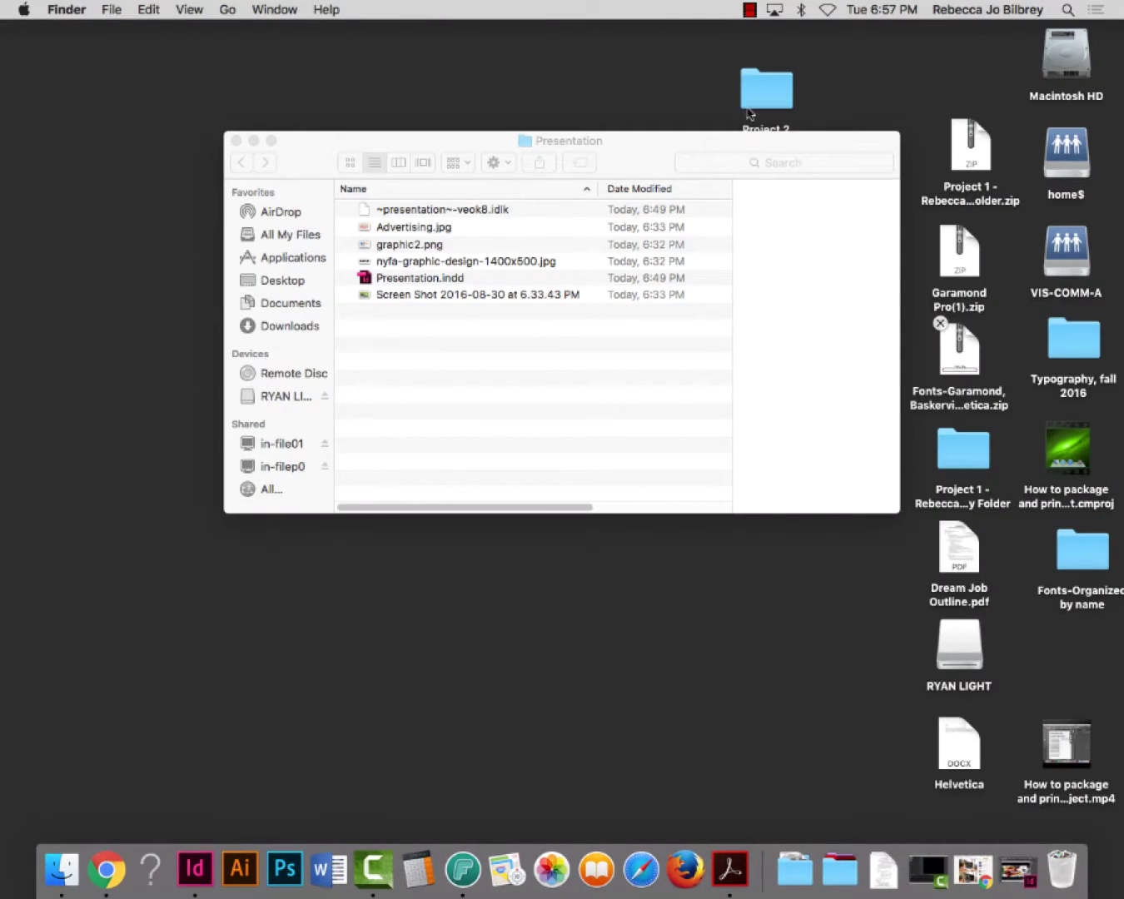
pyautogui.moveTo(732, 149); pyautogui.dragTo(545, 111)
pyautogui.moveTo(838, 350); pyautogui.dragTo(850, 258)
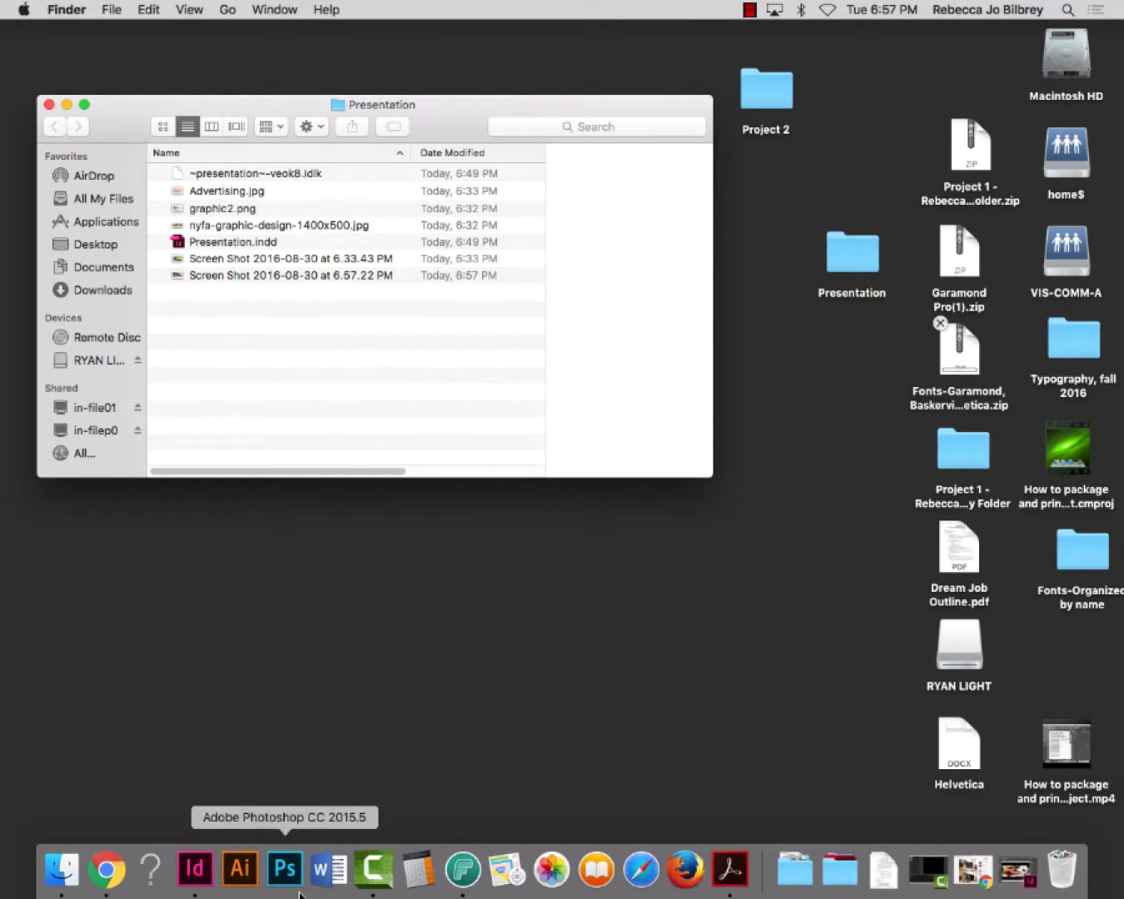
pyautogui.click(194, 885)
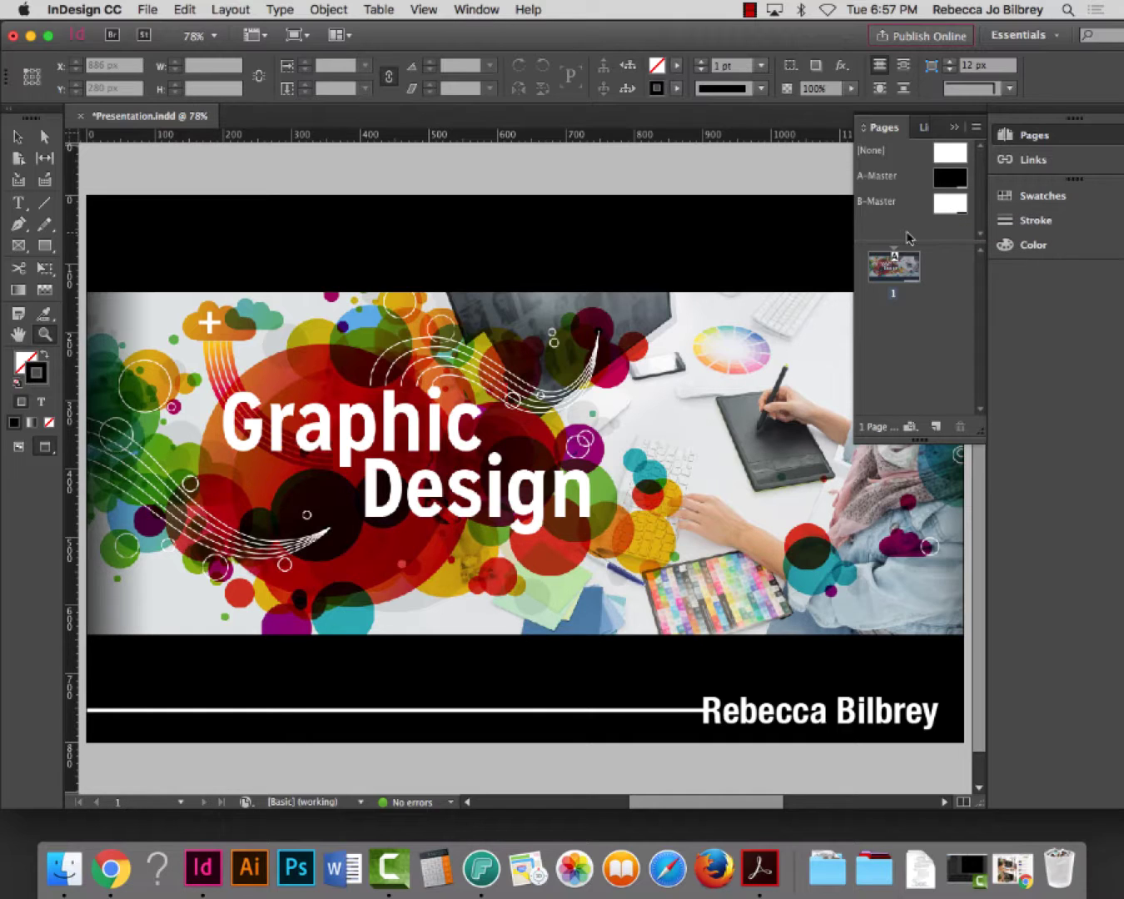
# Apply A-Master to page 1 and add a second page based on B-Master
pyautogui.moveTo(954, 184); pyautogui.dragTo(918, 264)
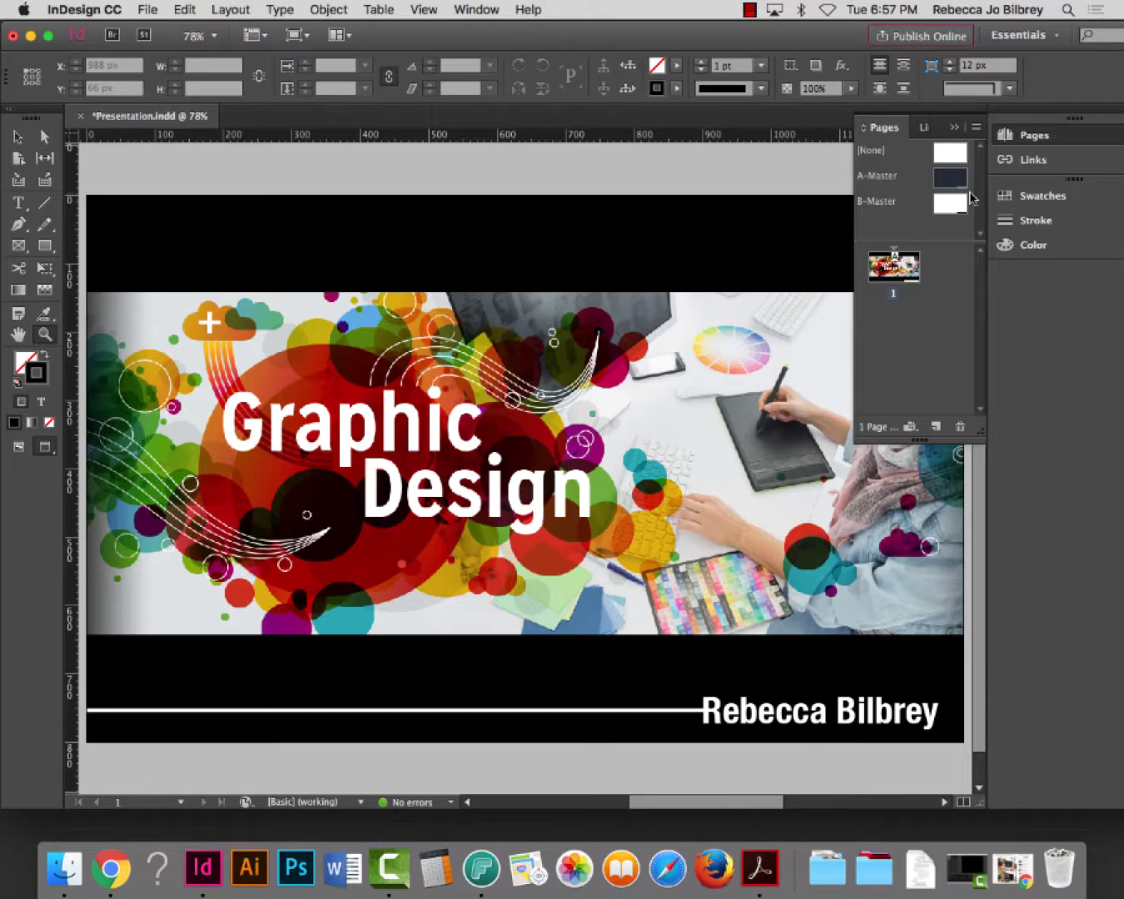
pyautogui.click(955, 205)
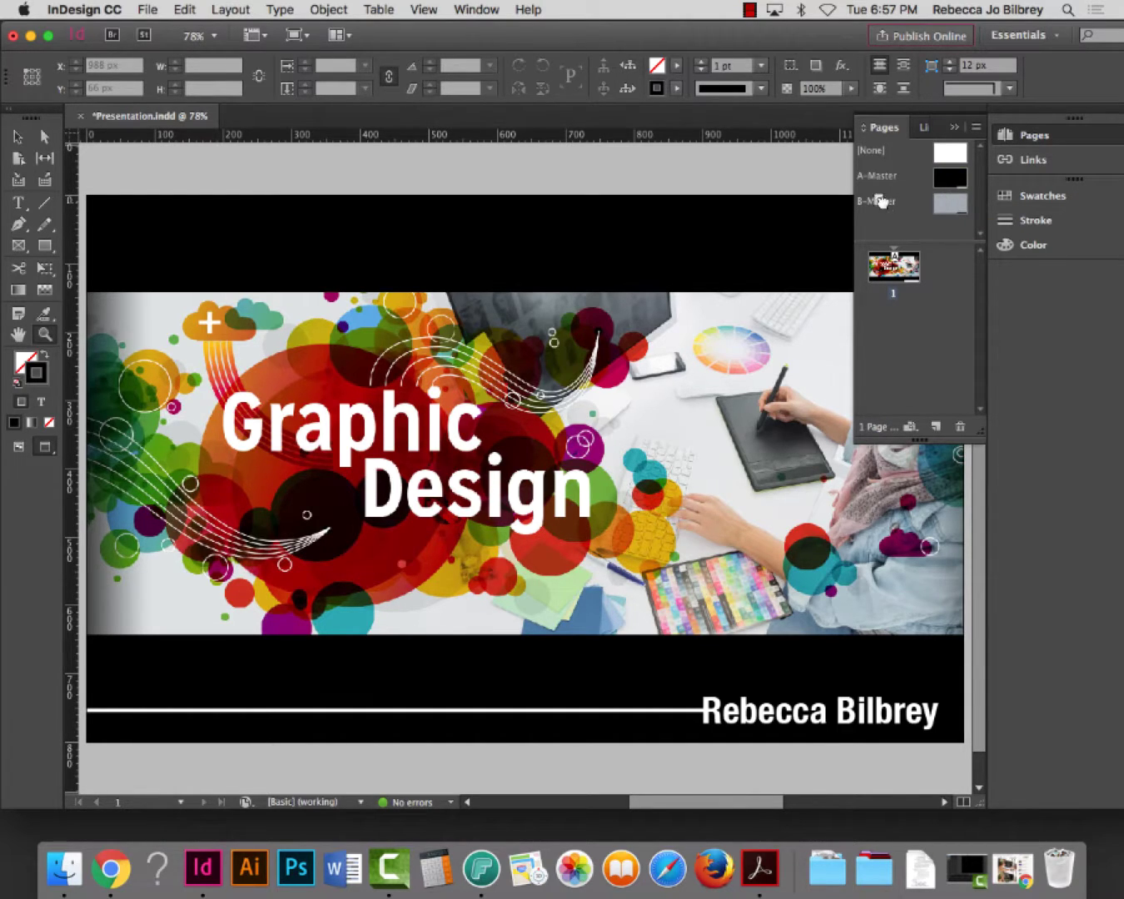
pyautogui.moveTo(879, 201); pyautogui.dragTo(891, 351)
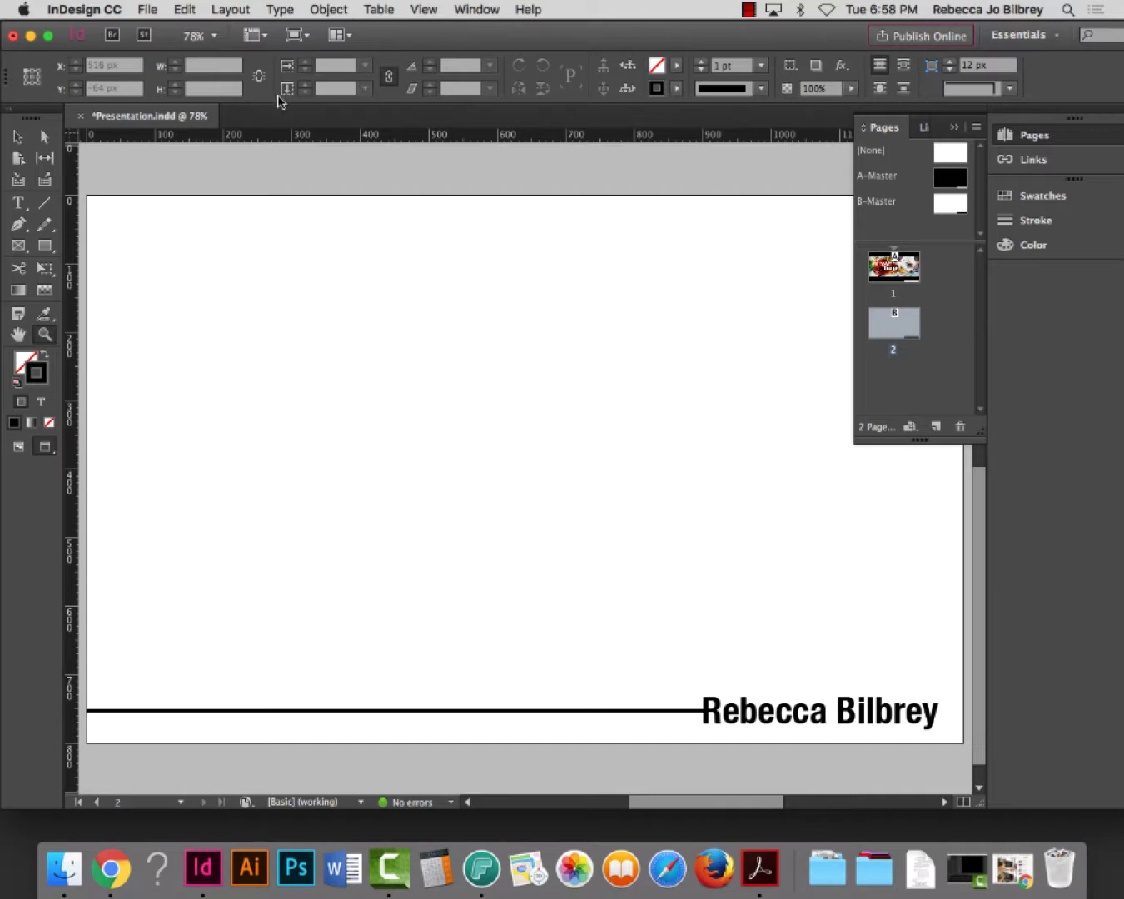
# Place graphic2.png at its original size on page 2
pyautogui.click(150, 10)
pyautogui.click(160, 233)
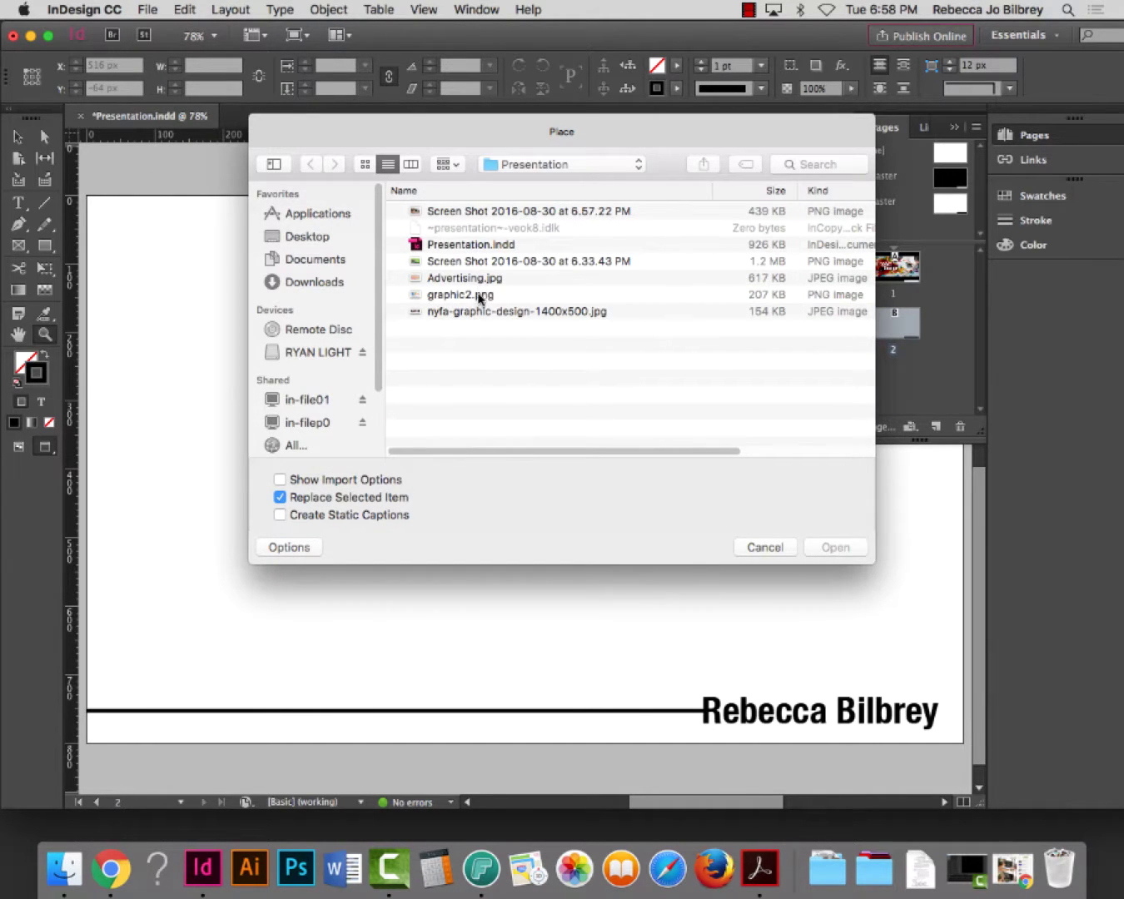
pyautogui.click(465, 297)
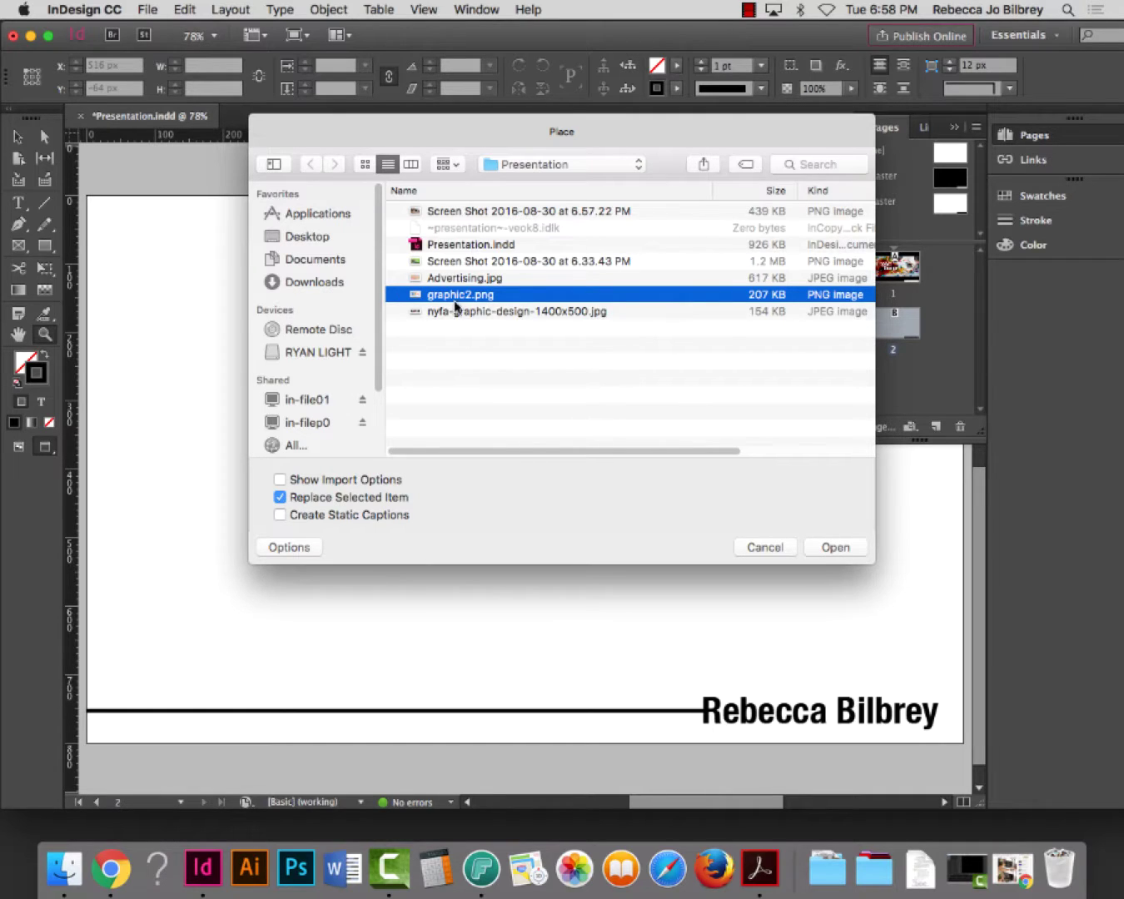
pyautogui.click(835, 547)
pyautogui.click(224, 280)
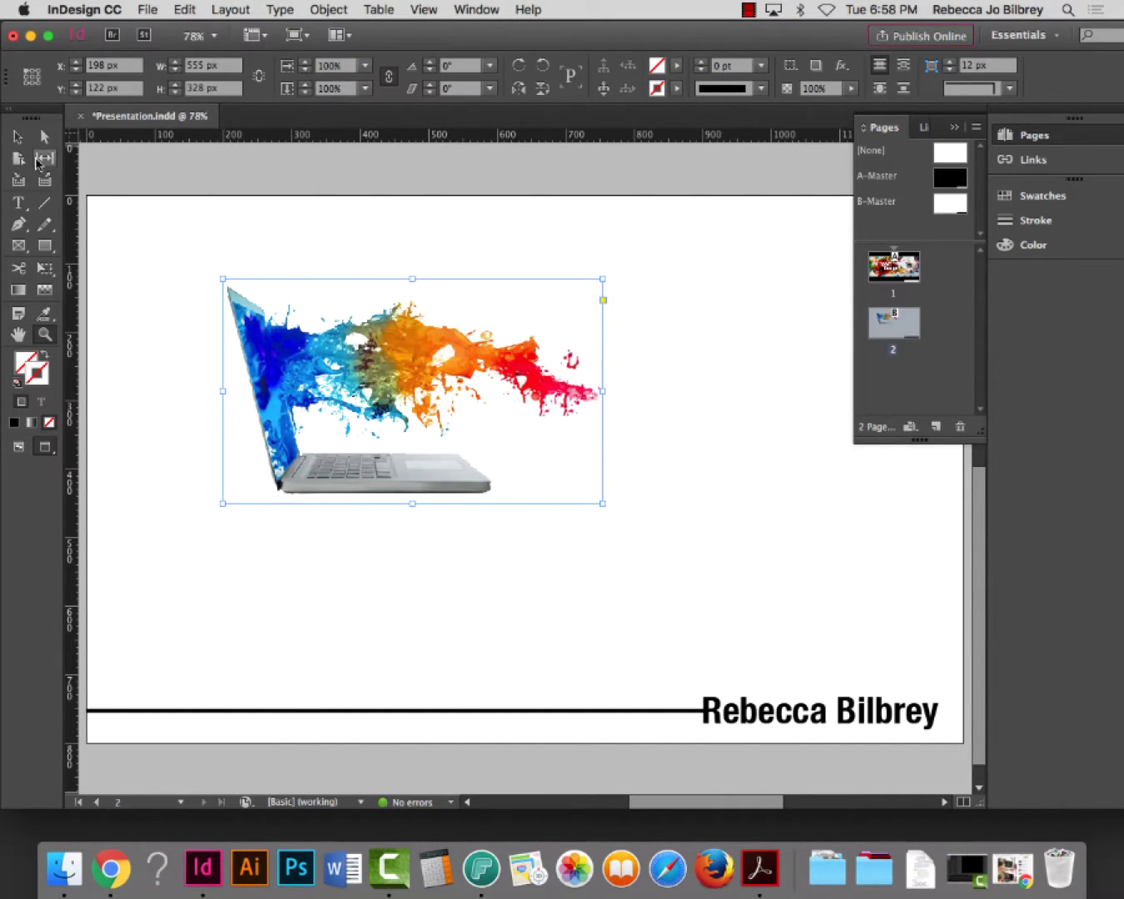
# Drag the laptop splash image's corners out to about 1147 × 678 px and nudge it up slightly
pyautogui.click(17, 136)
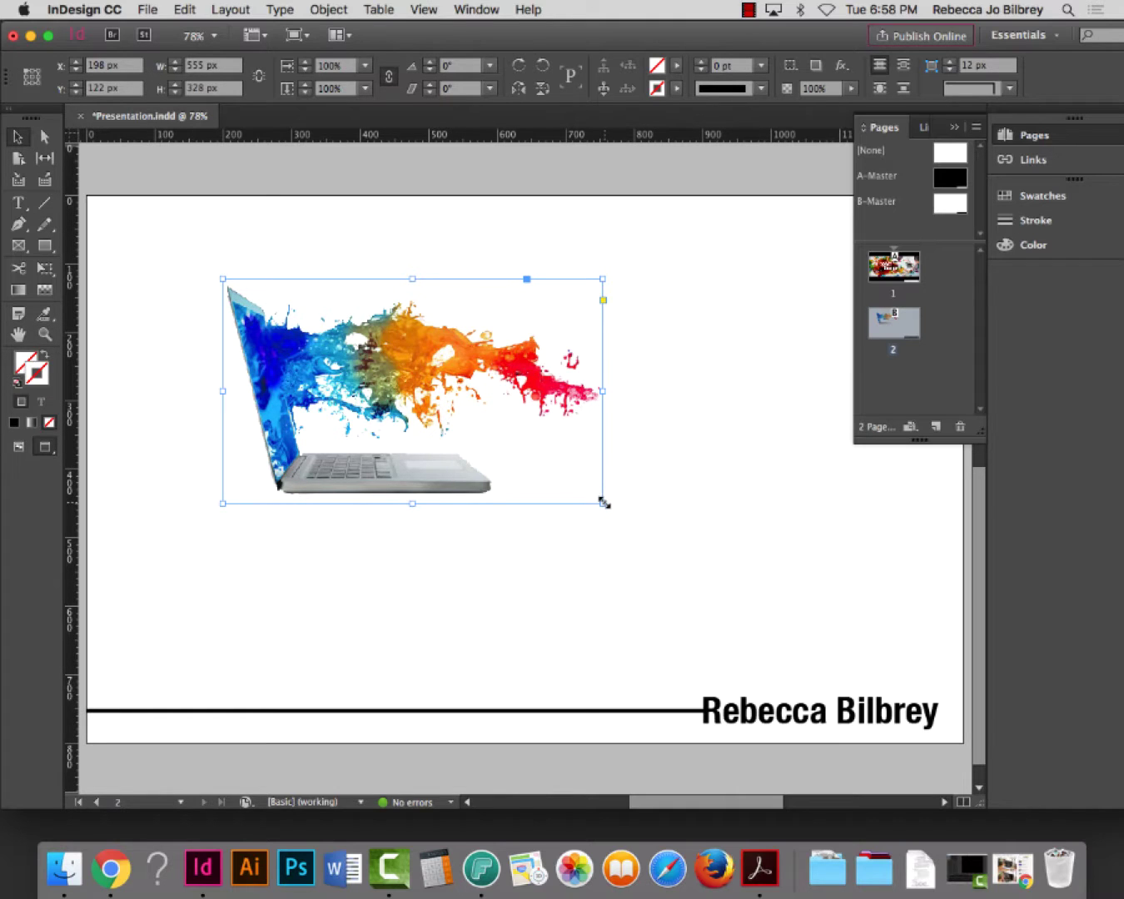
pyautogui.moveTo(603, 502); pyautogui.dragTo(847, 648)
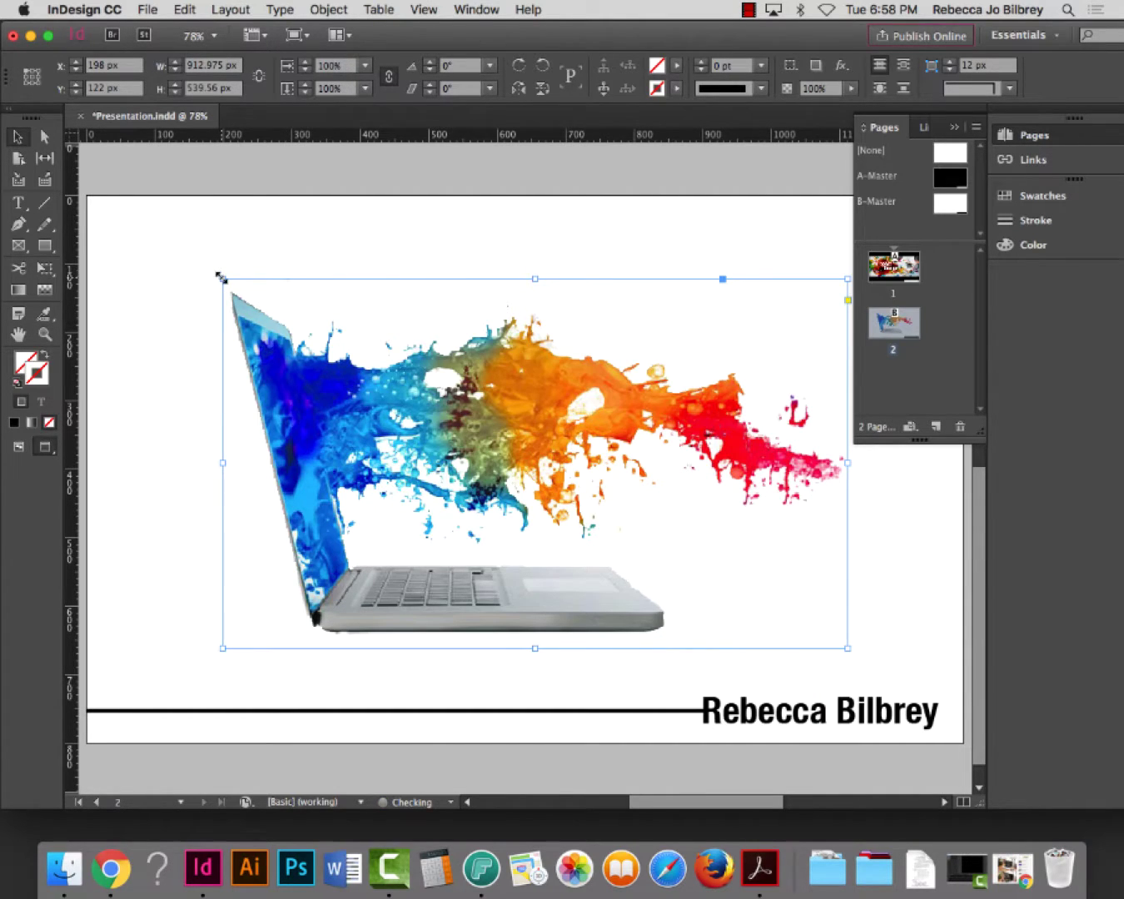
pyautogui.moveTo(219, 276); pyautogui.dragTo(127, 222)
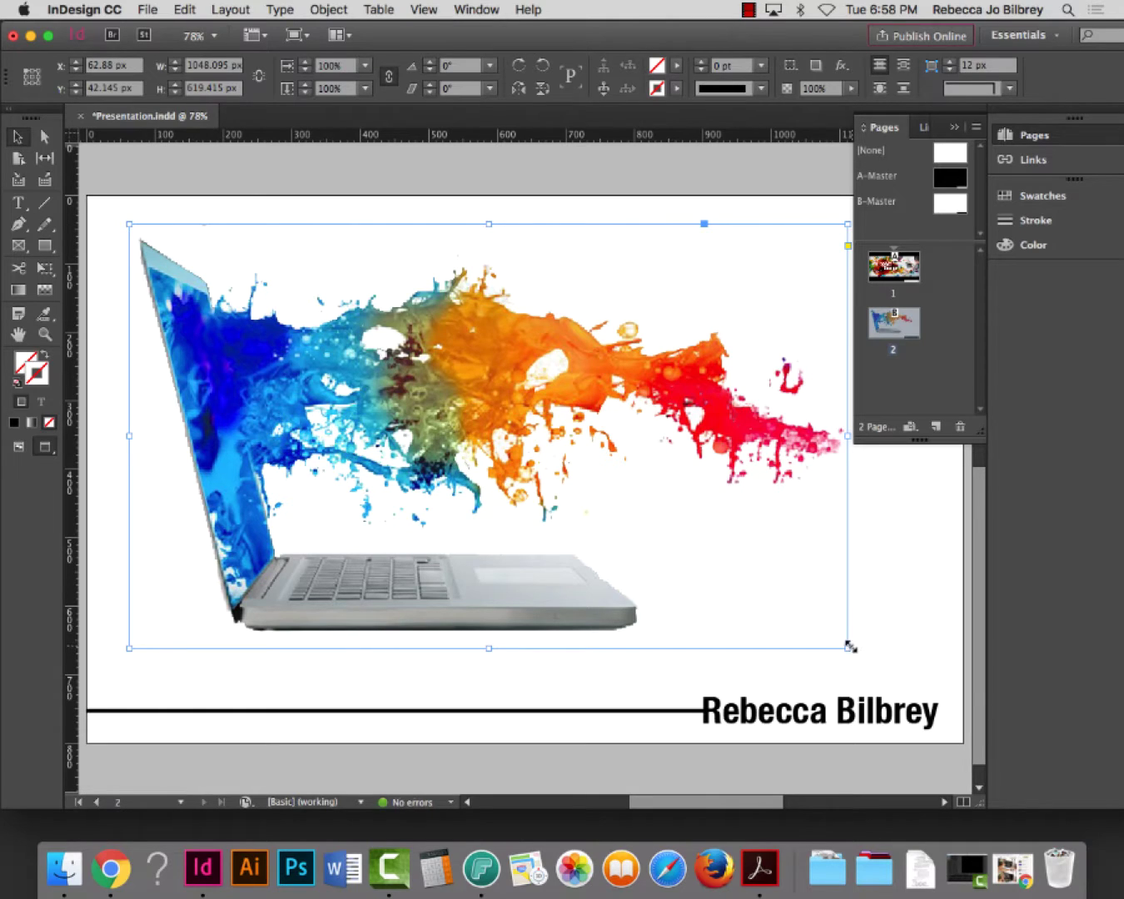
pyautogui.moveTo(850, 646); pyautogui.dragTo(913, 684)
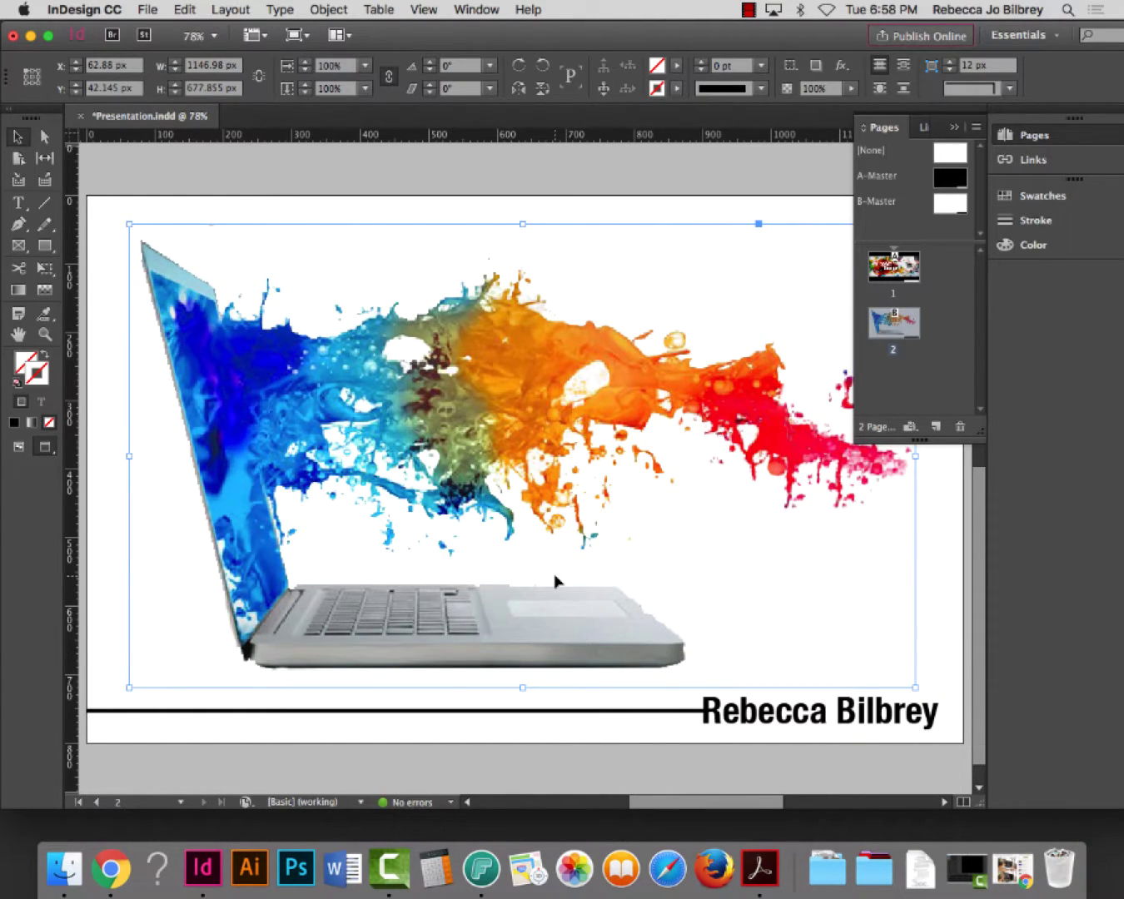
pyautogui.press('Up')
pyautogui.press('Up')
pyautogui.press('Up')
pyautogui.press('Up')
pyautogui.press('Up')
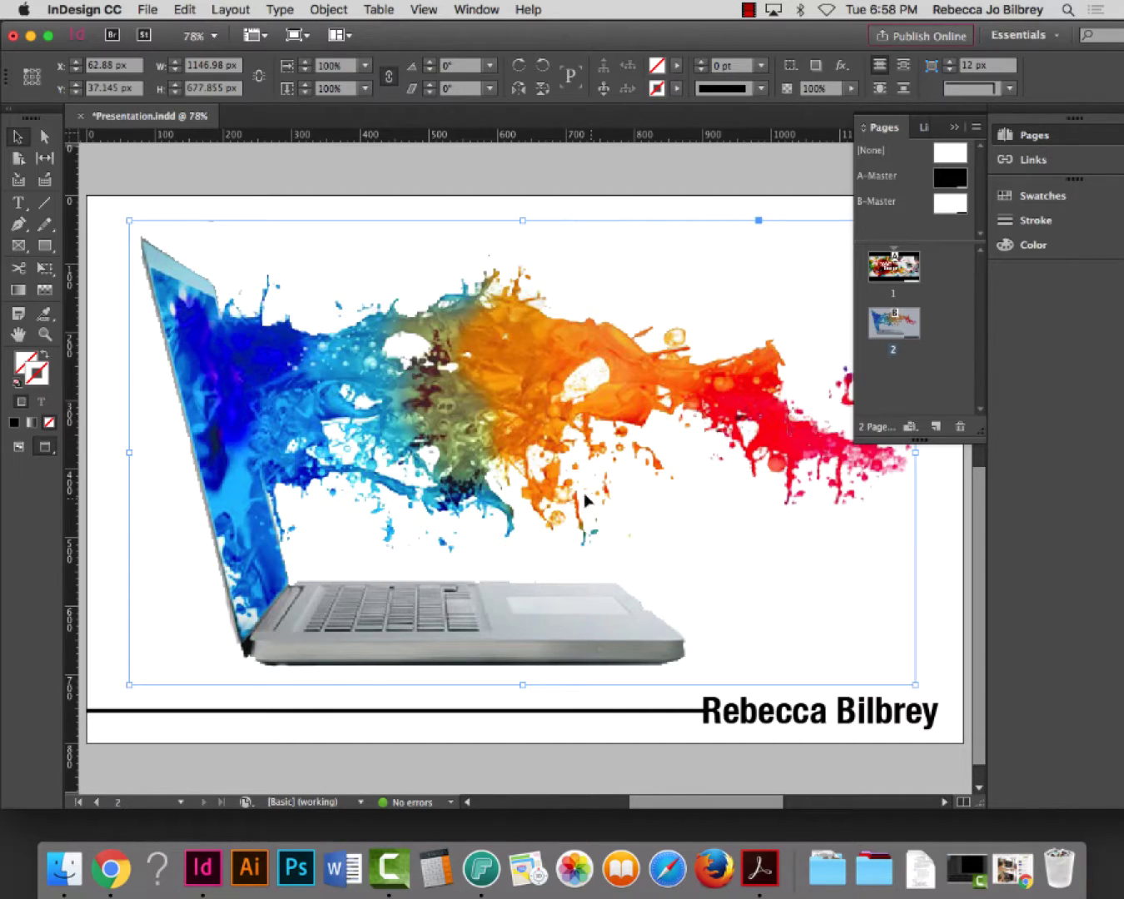
pyautogui.click(13, 136)
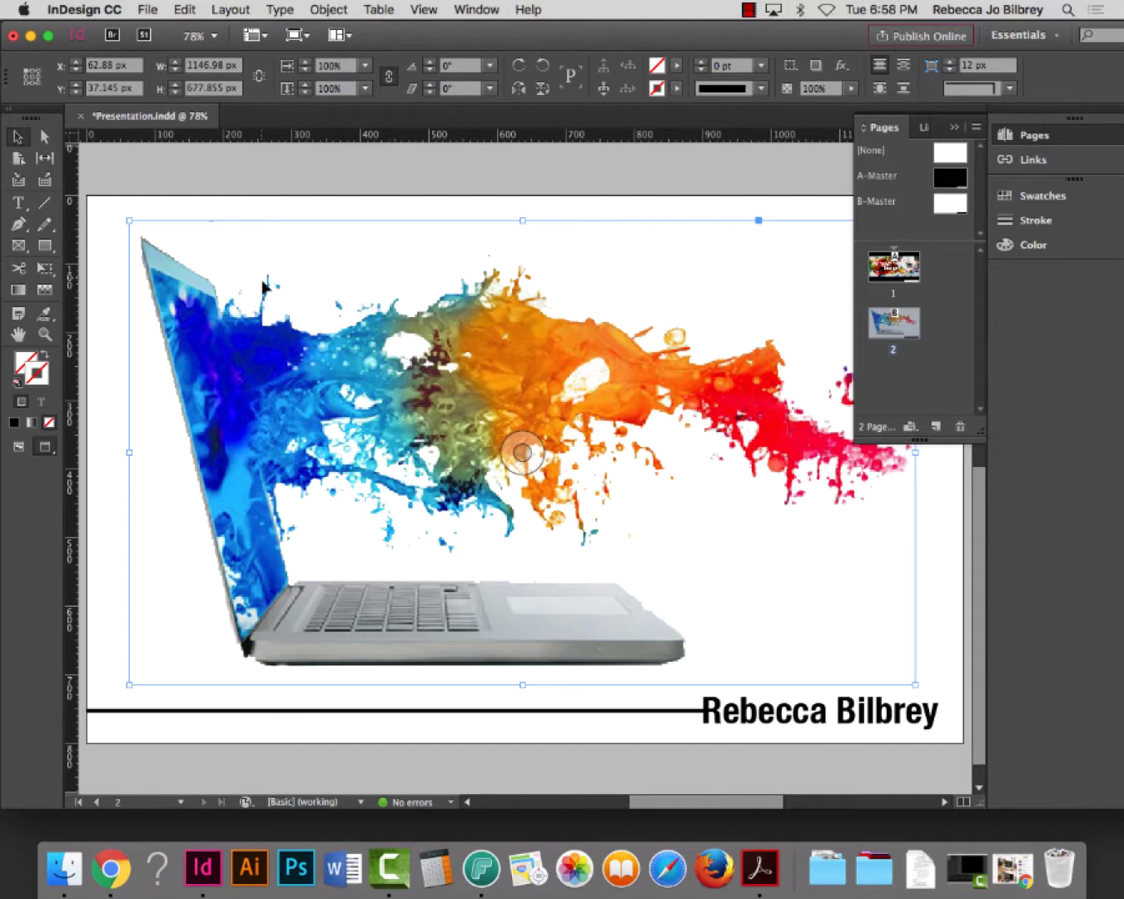
pyautogui.moveTo(275, 275); pyautogui.dragTo(154, 234)
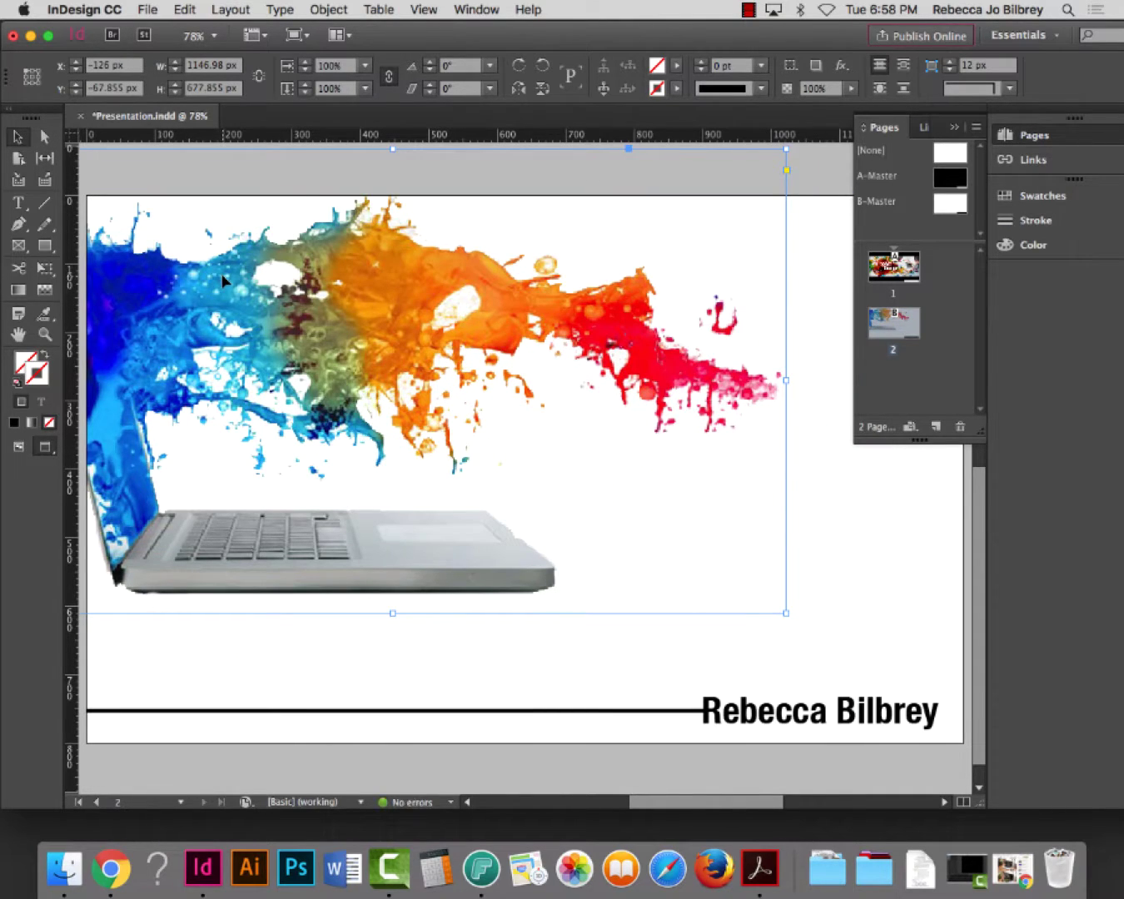
pyautogui.press('super+z')
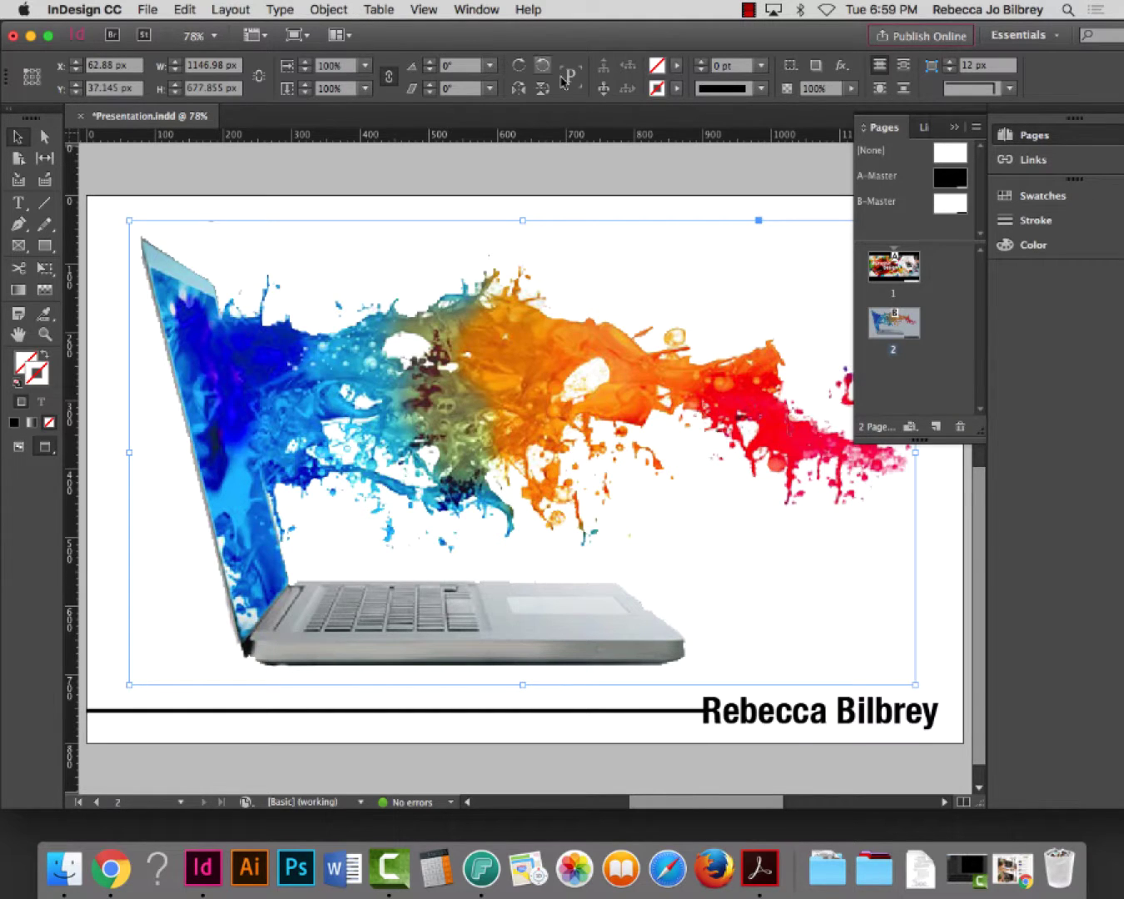
pyautogui.click(426, 10)
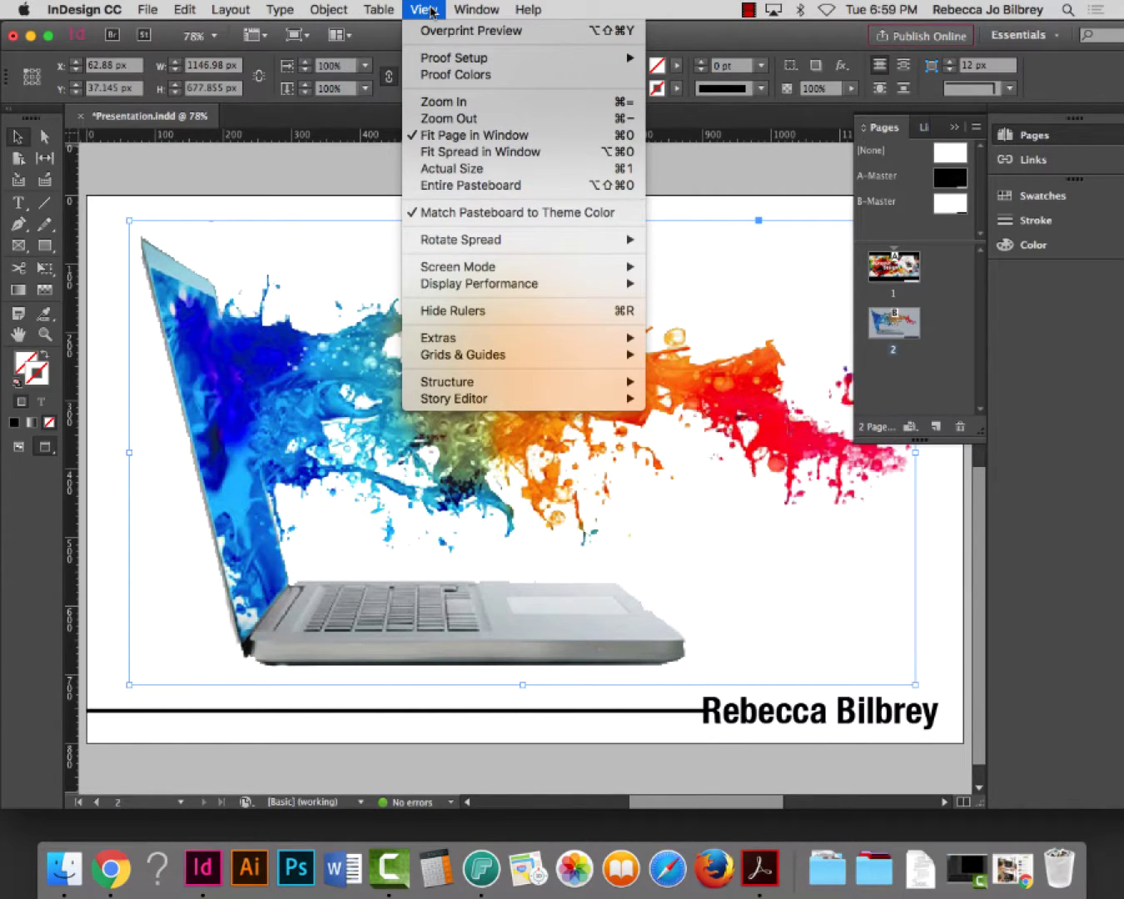
pyautogui.moveTo(504, 342)
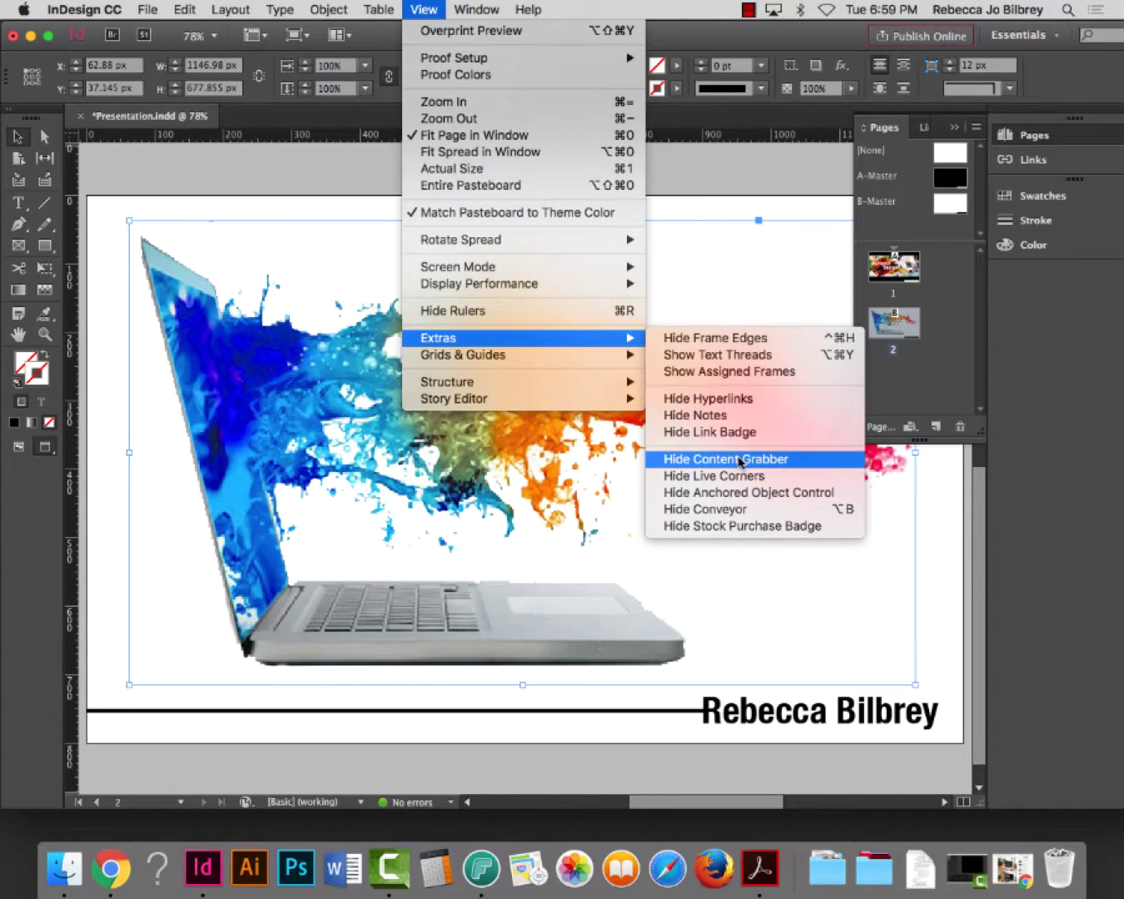
# Hide the content grabber, zoom in on the laptop's right corner, then fit the page again
pyautogui.click(739, 458)
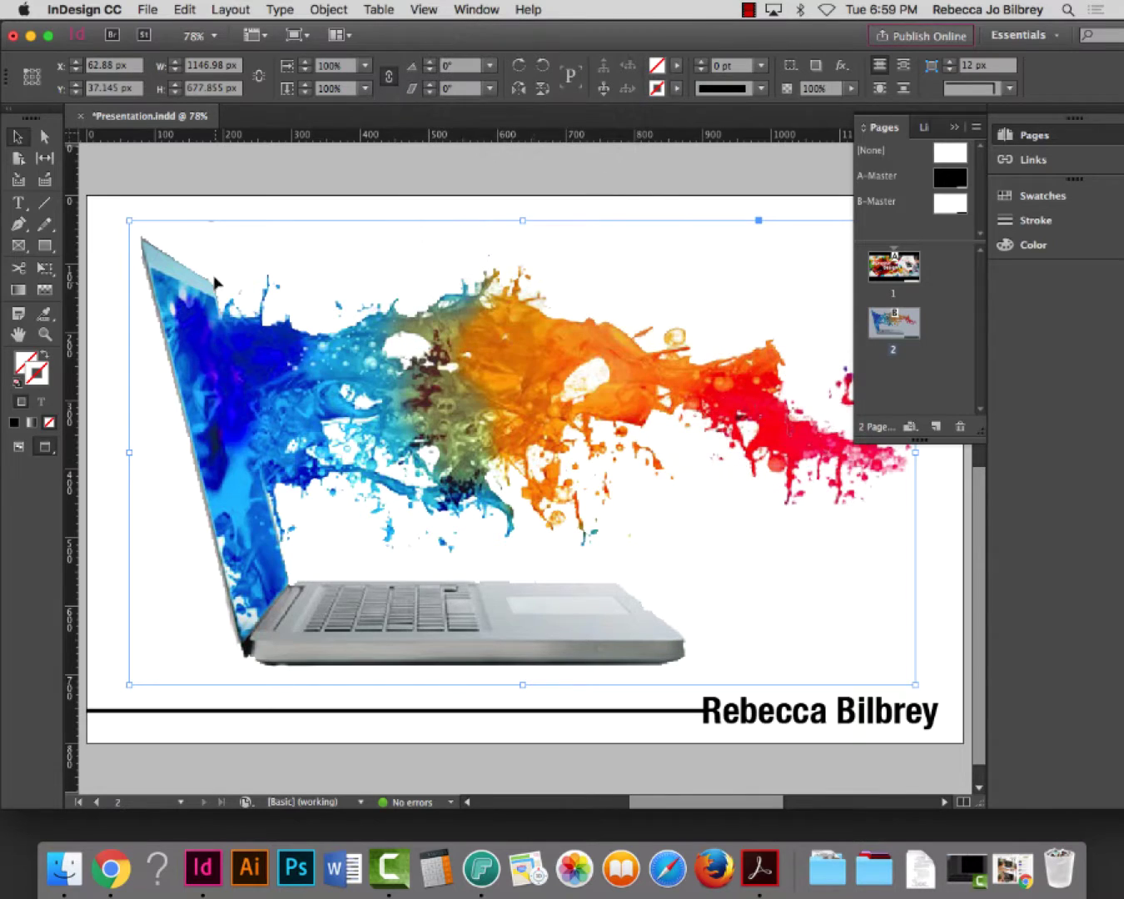
pyautogui.click(170, 185)
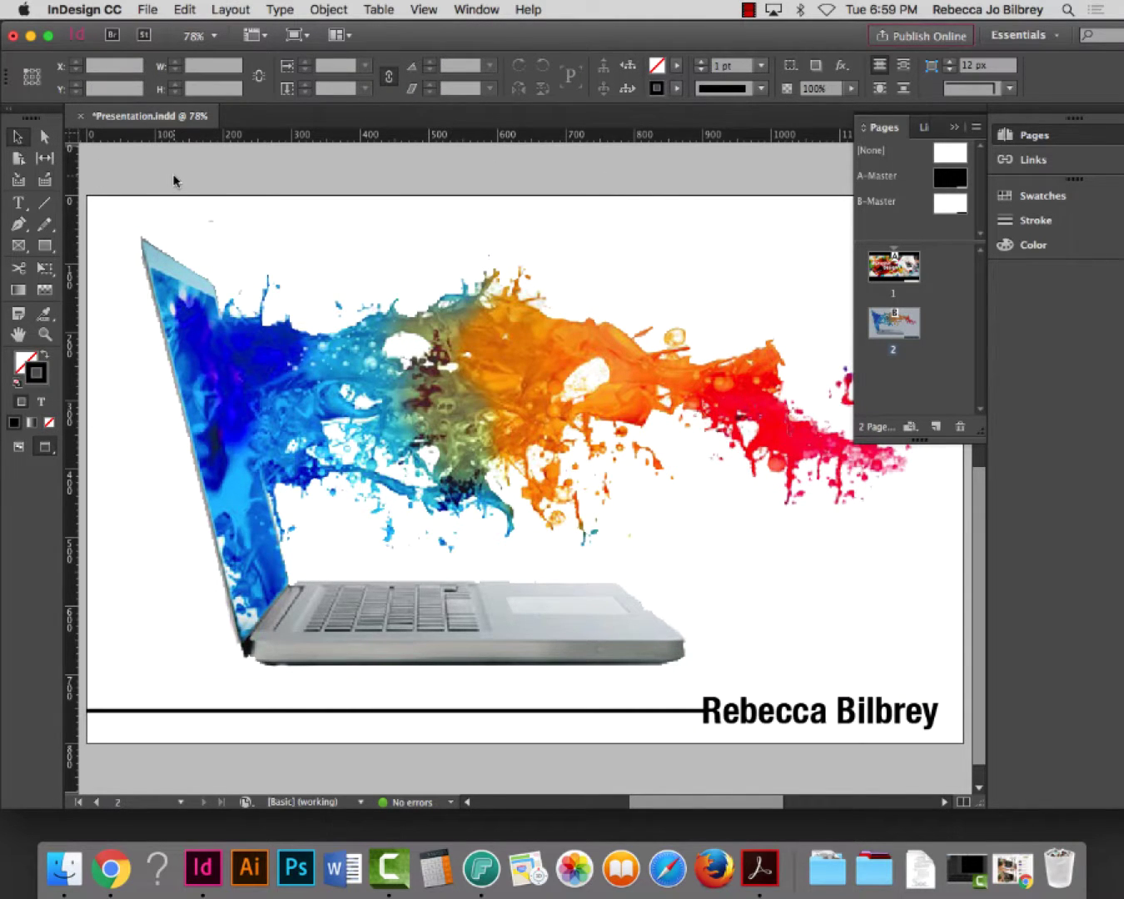
pyautogui.click(45, 334)
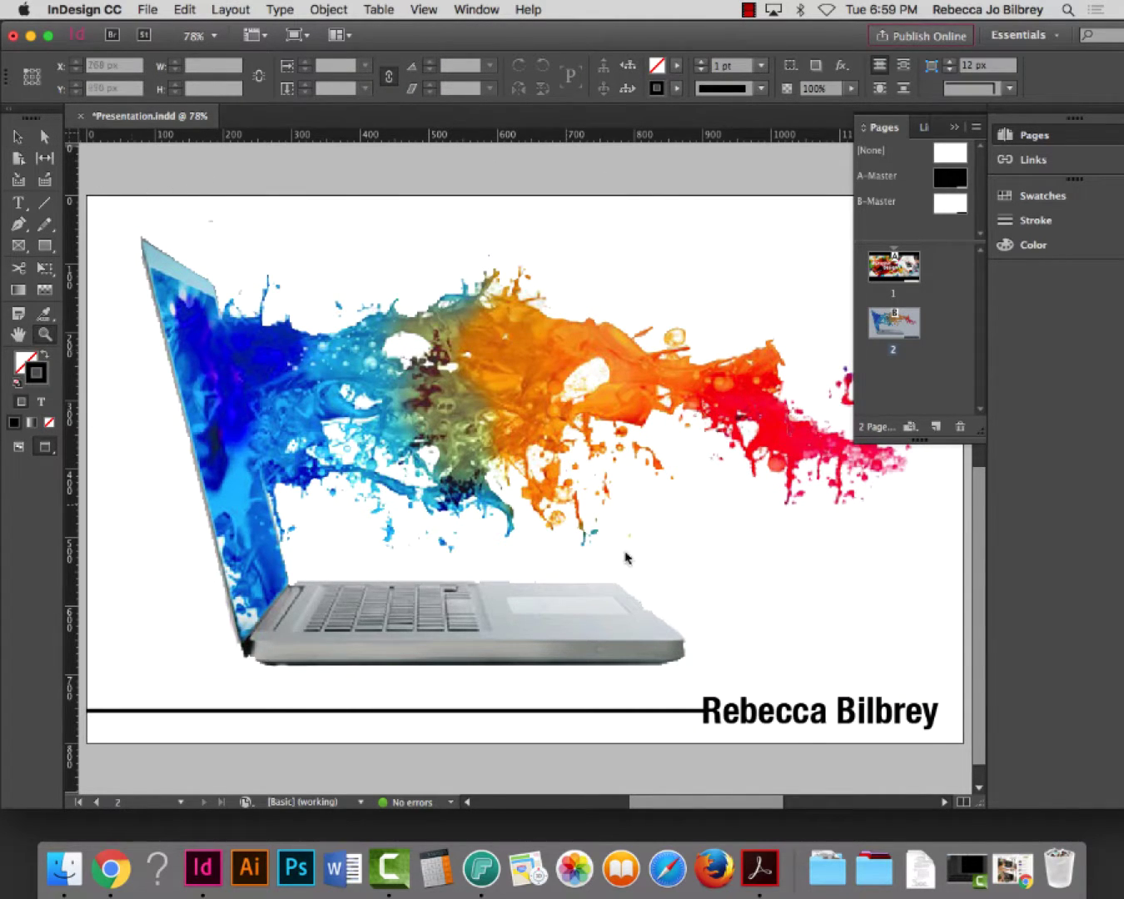
pyautogui.moveTo(600, 580); pyautogui.dragTo(778, 677)
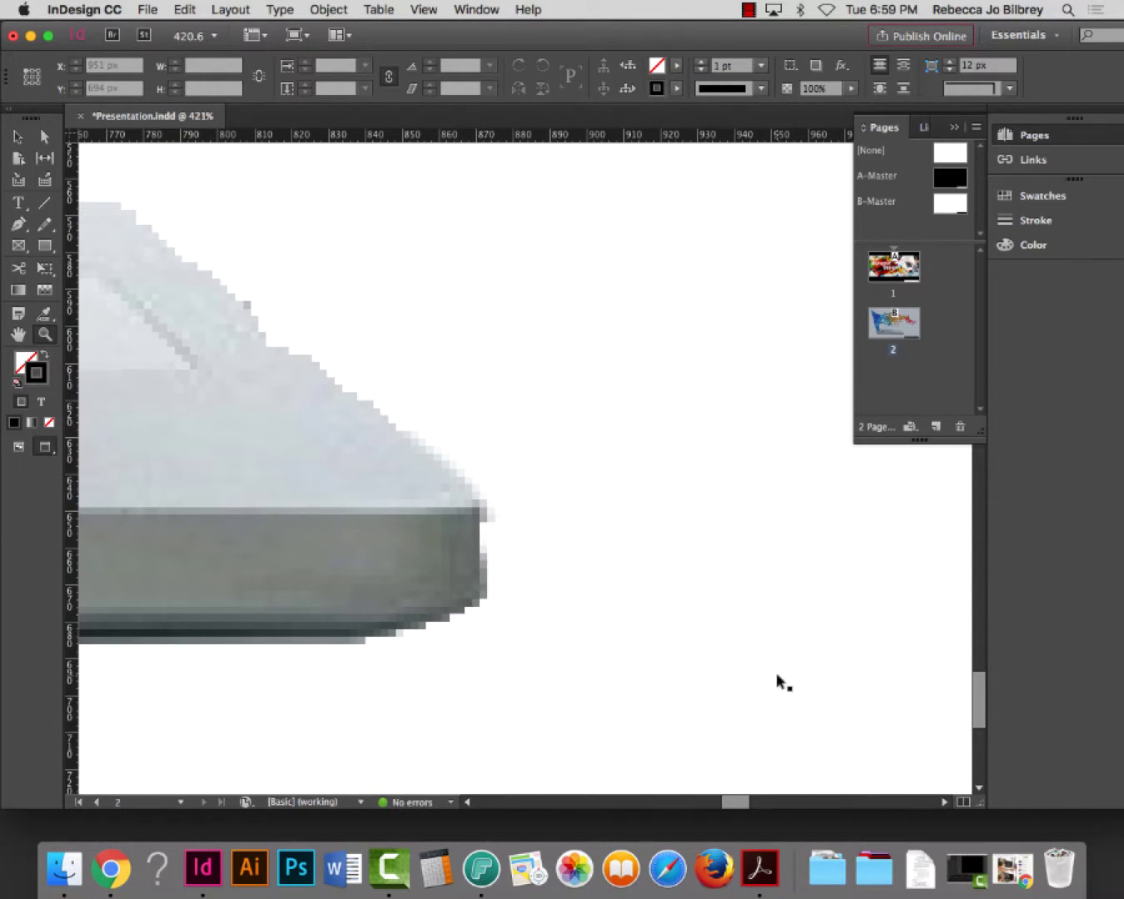
pyautogui.press('super+0')
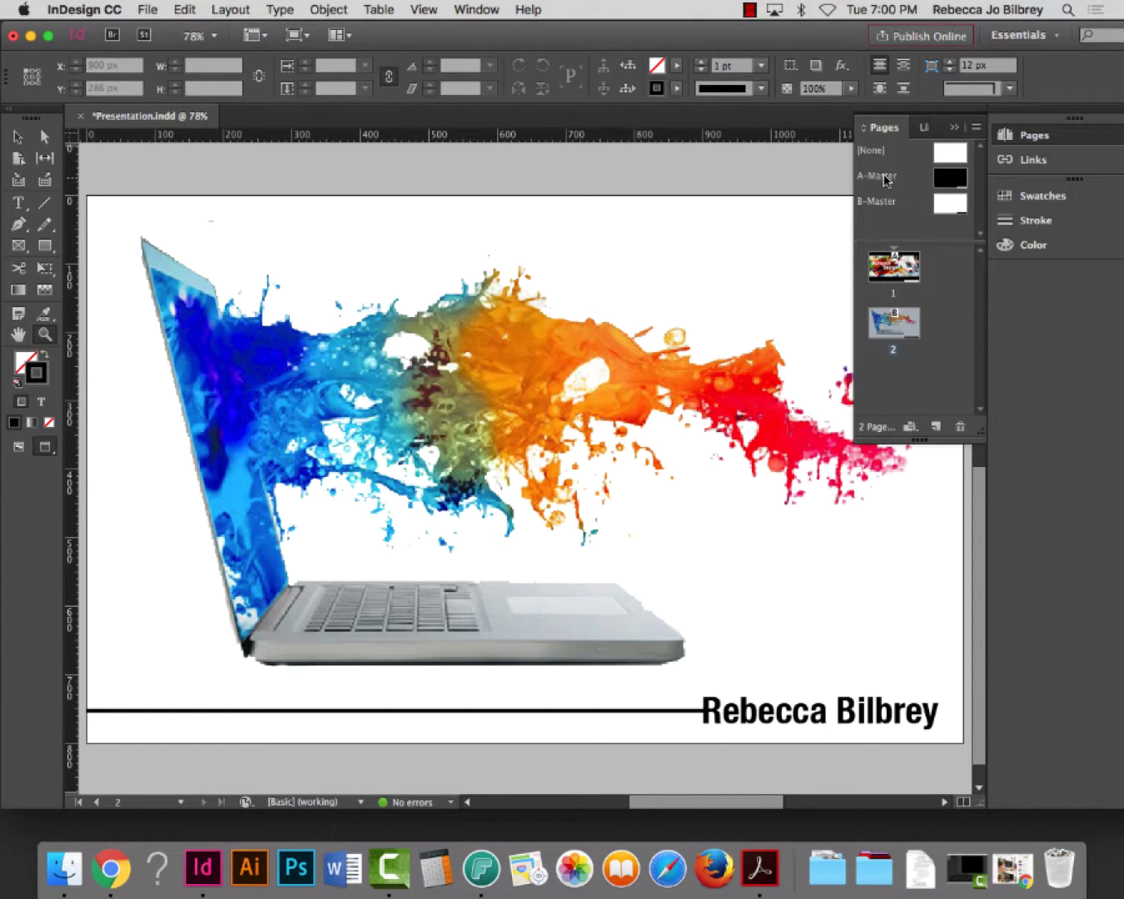
# Apply A-Master, then B-Master, to page 2, and add page 3 from B-Master
pyautogui.moveTo(881, 174); pyautogui.dragTo(898, 329)
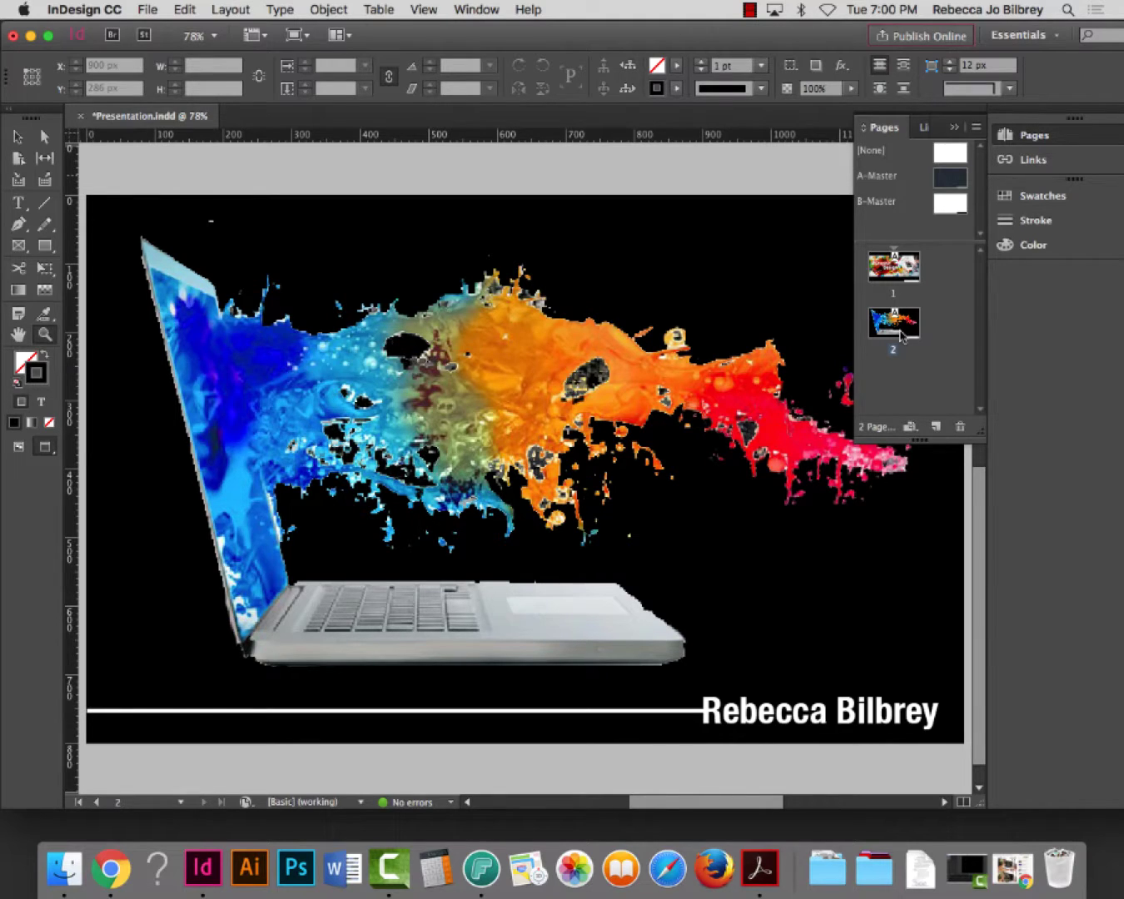
pyautogui.moveTo(890, 203); pyautogui.dragTo(901, 337)
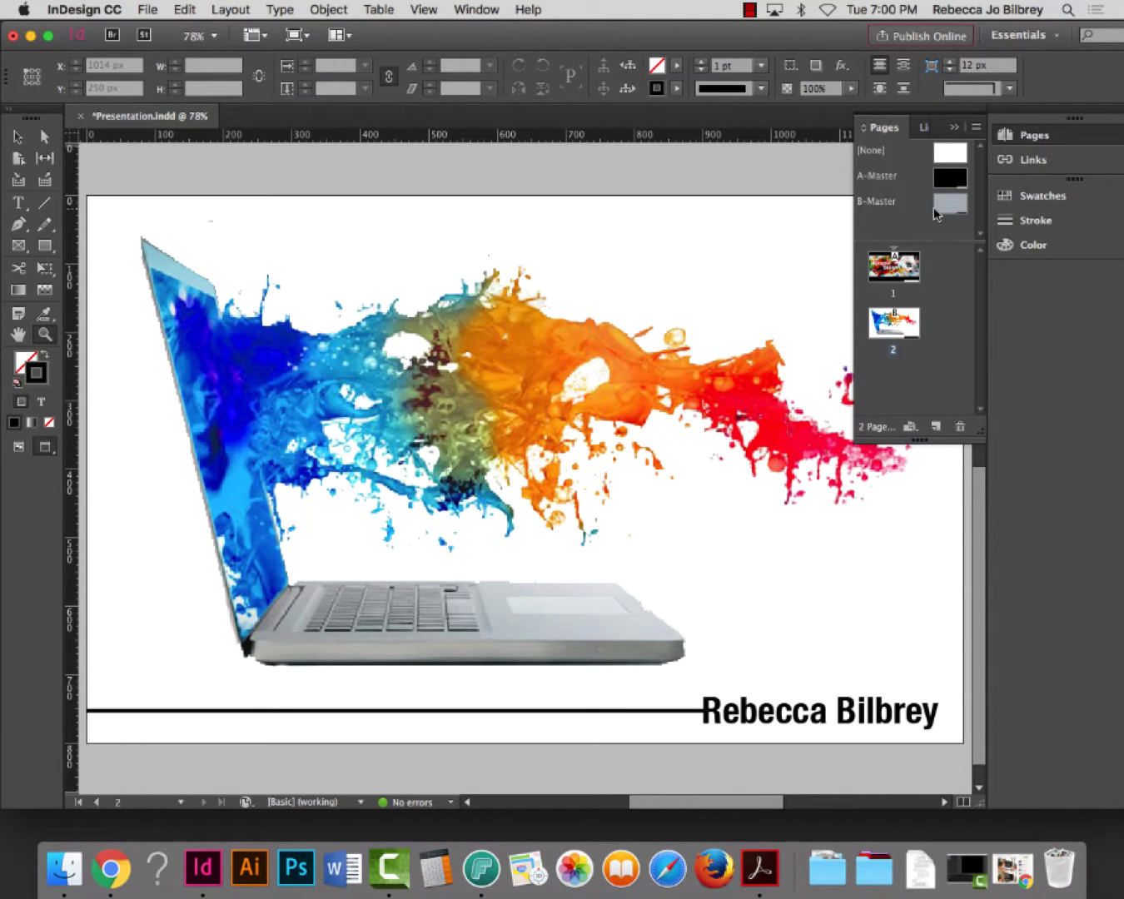
pyautogui.moveTo(954, 214); pyautogui.dragTo(915, 394)
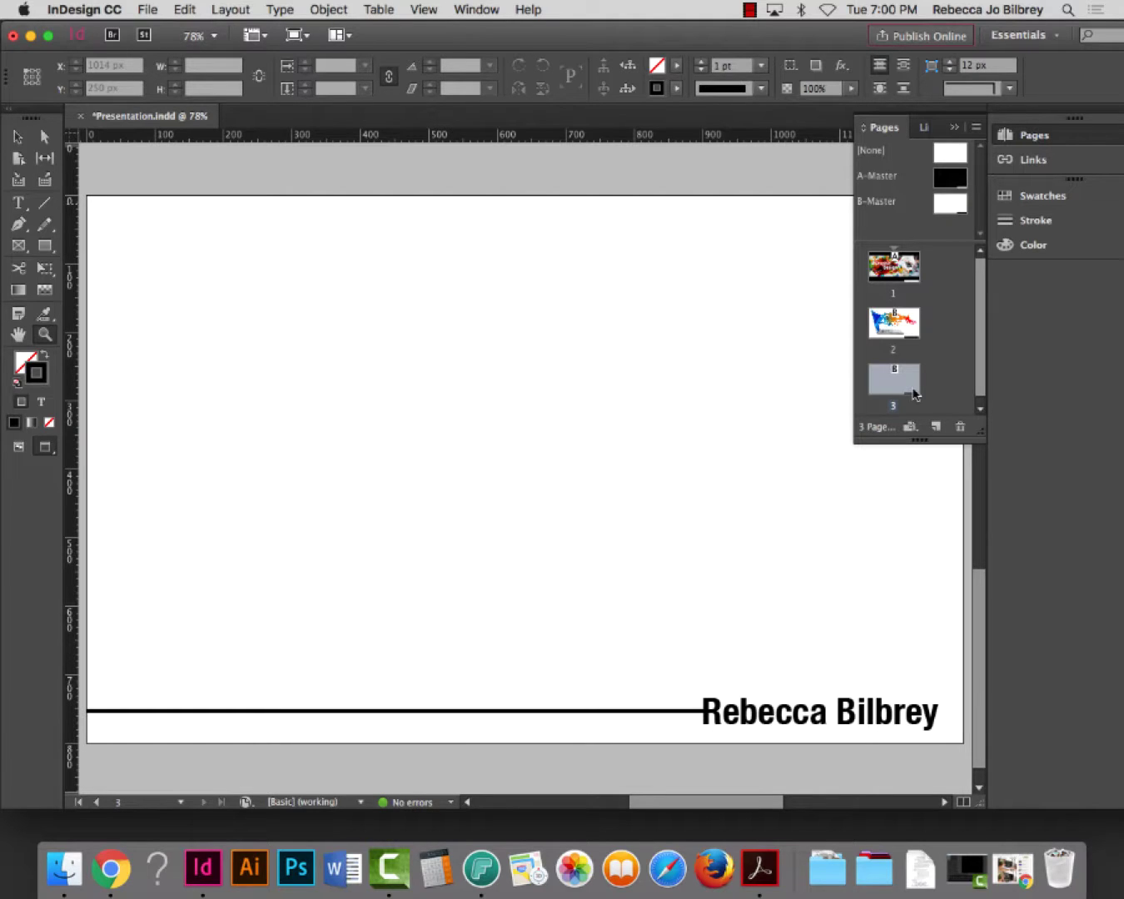
# Place Advertising.jpg on page 3
pyautogui.click(149, 9)
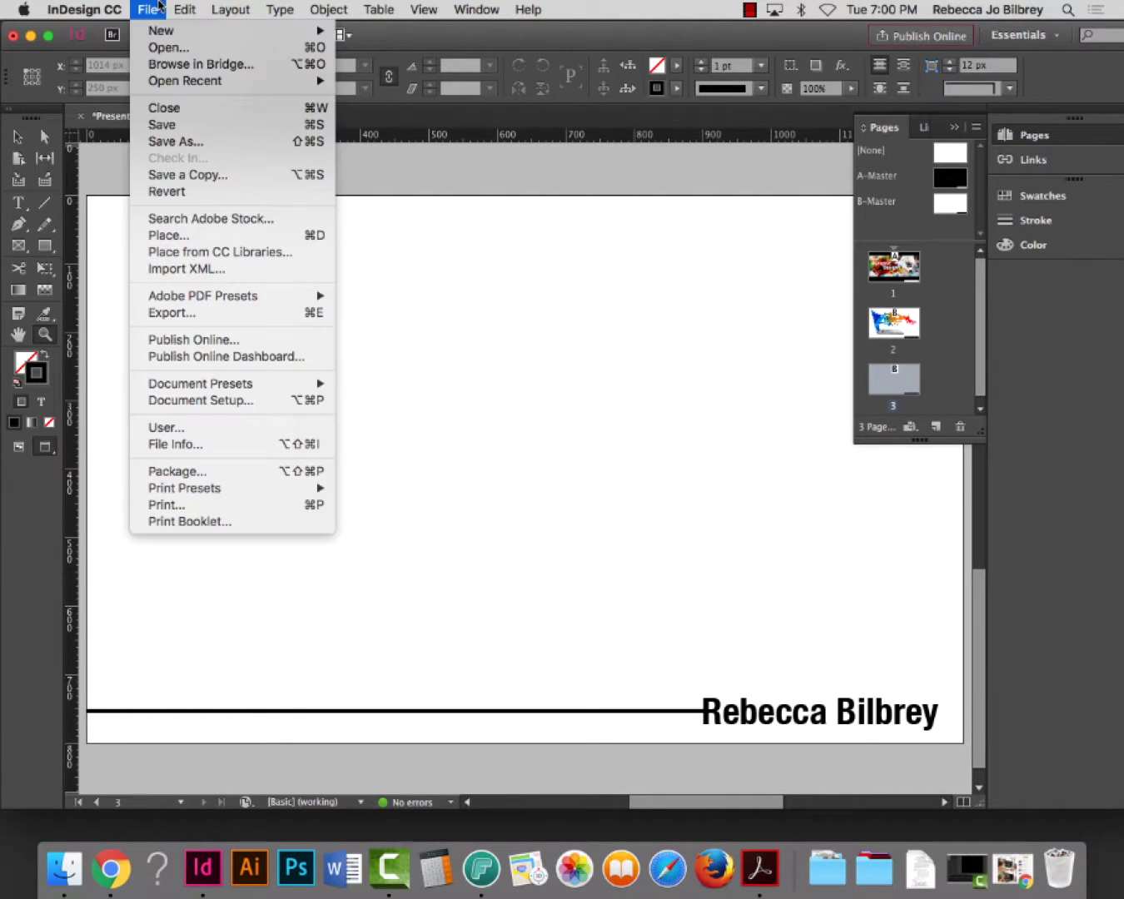
pyautogui.click(189, 234)
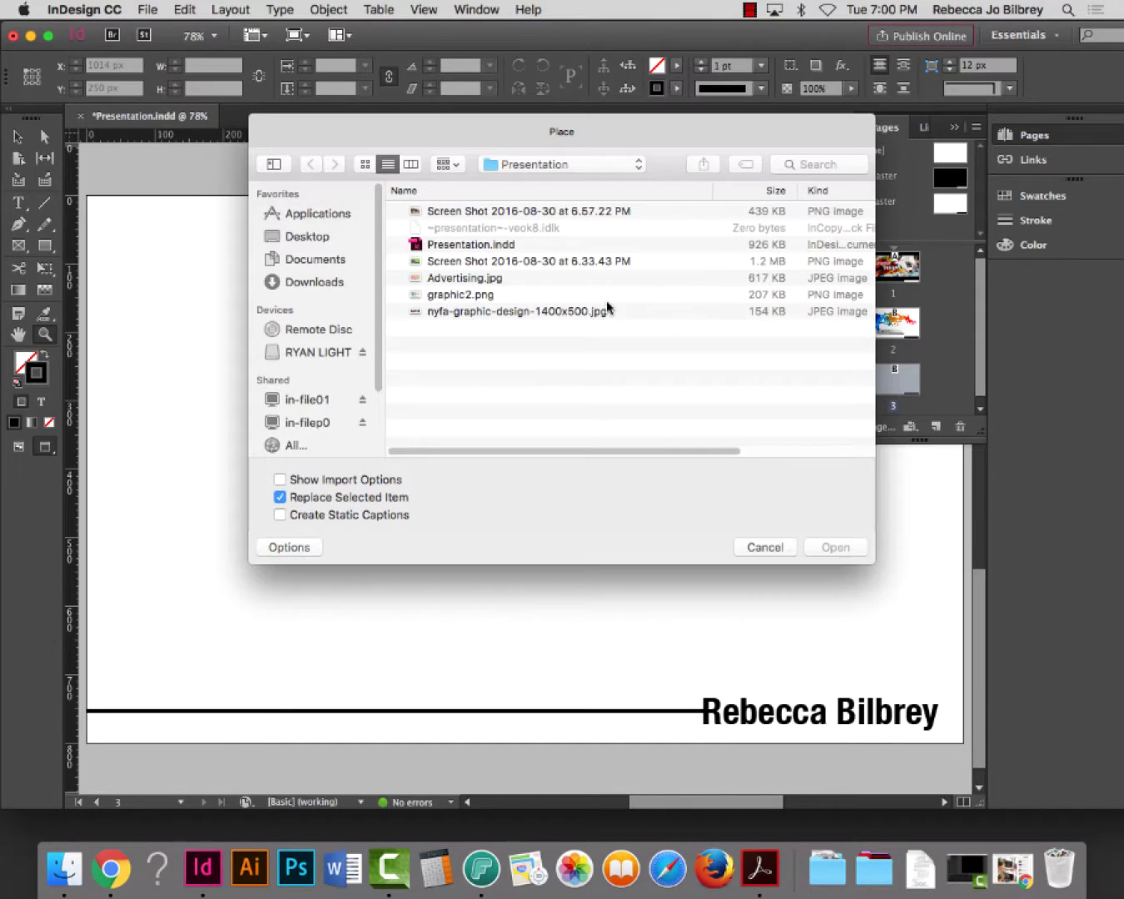
pyautogui.click(474, 278)
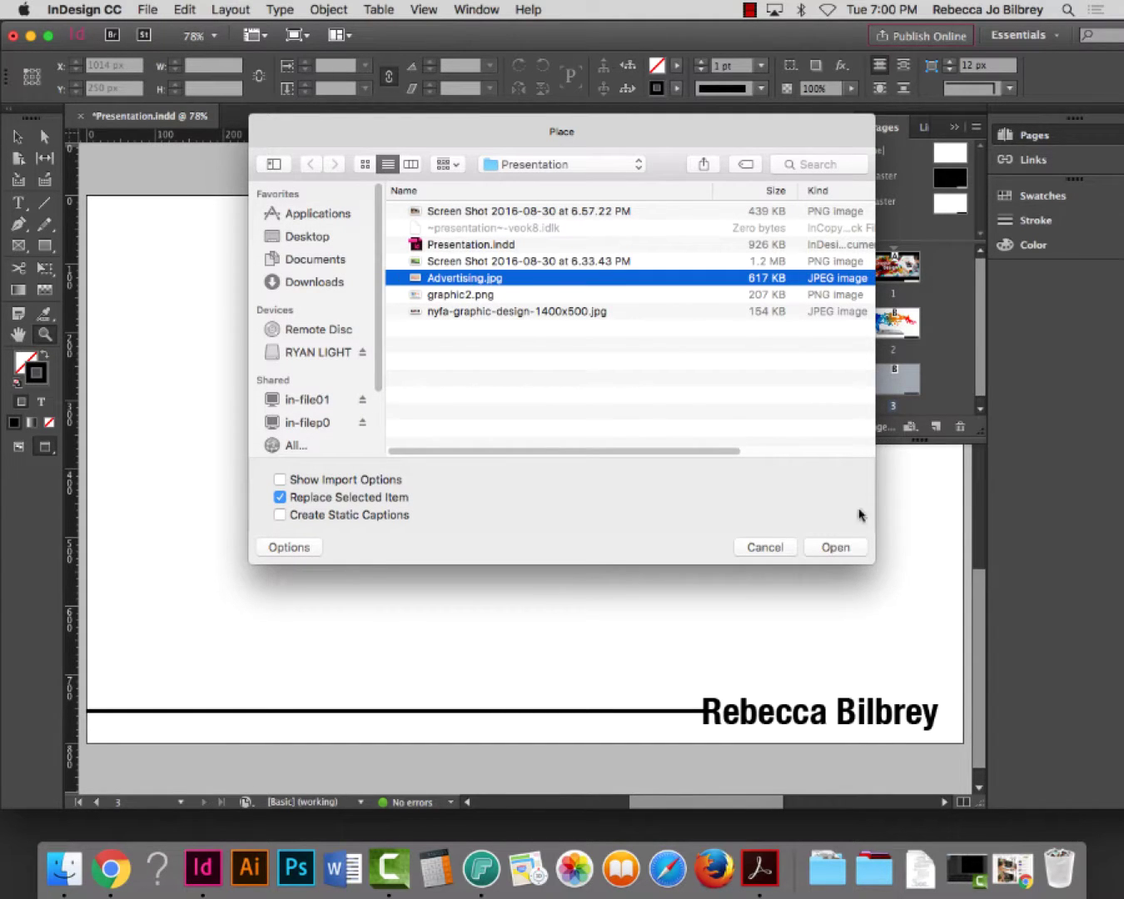
pyautogui.click(836, 547)
pyautogui.click(222, 266)
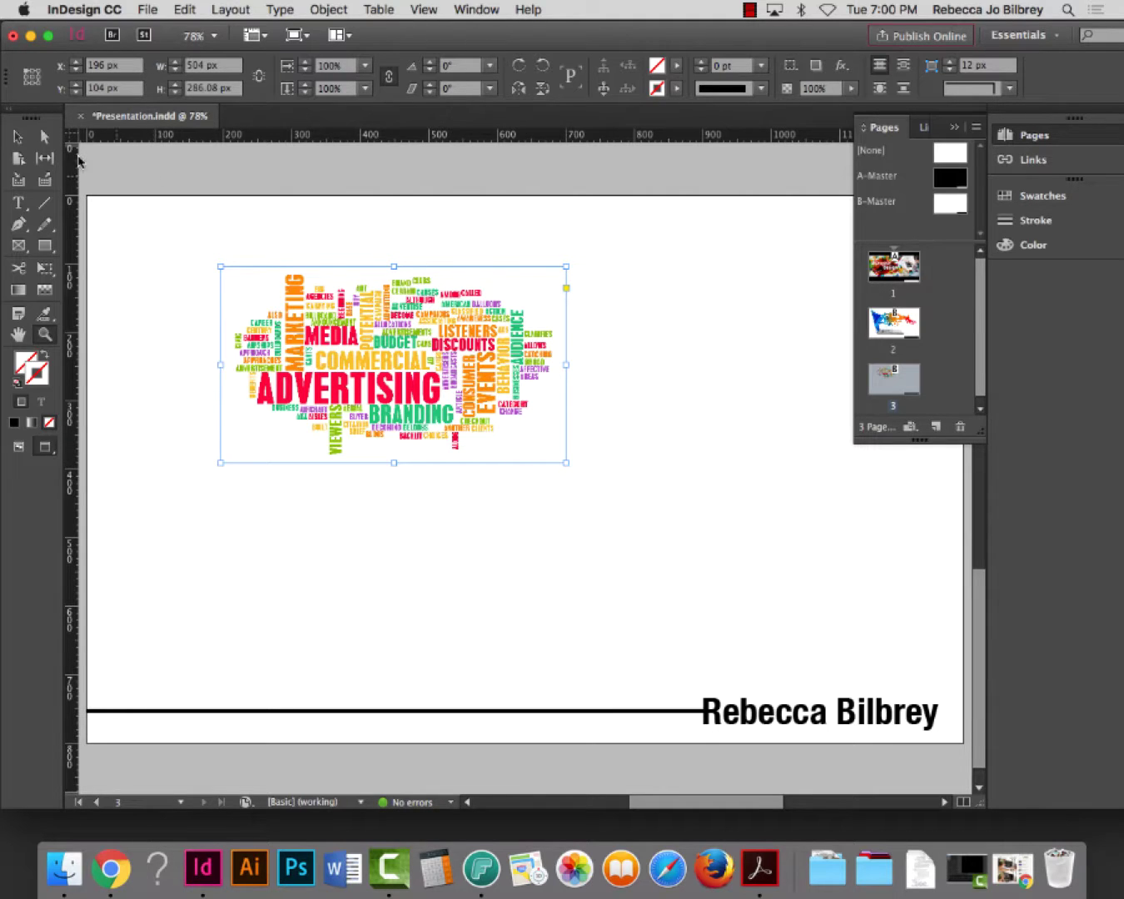
# Enlarge the word cloud image to about 1198 × 680 px
pyautogui.click(22, 137)
pyautogui.moveTo(567, 463); pyautogui.dragTo(915, 664)
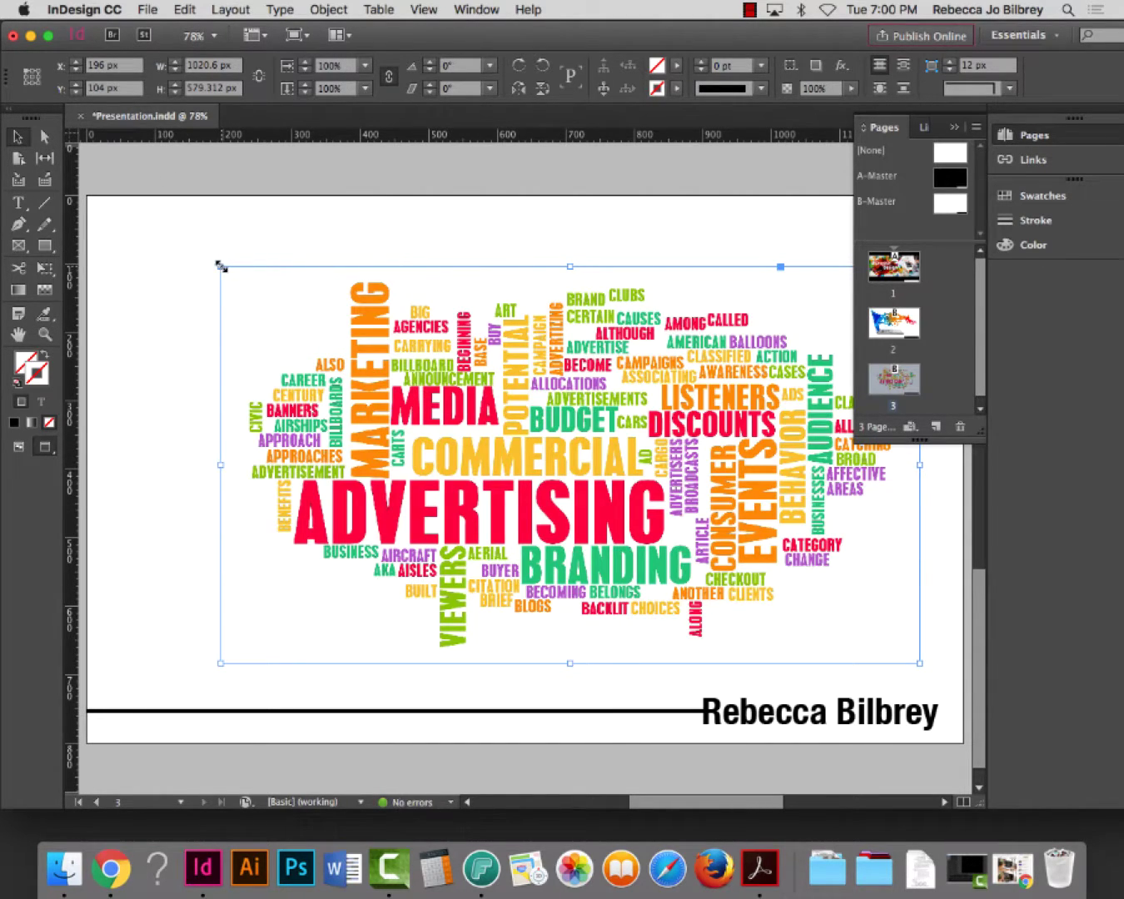
pyautogui.moveTo(219, 265); pyautogui.dragTo(132, 215)
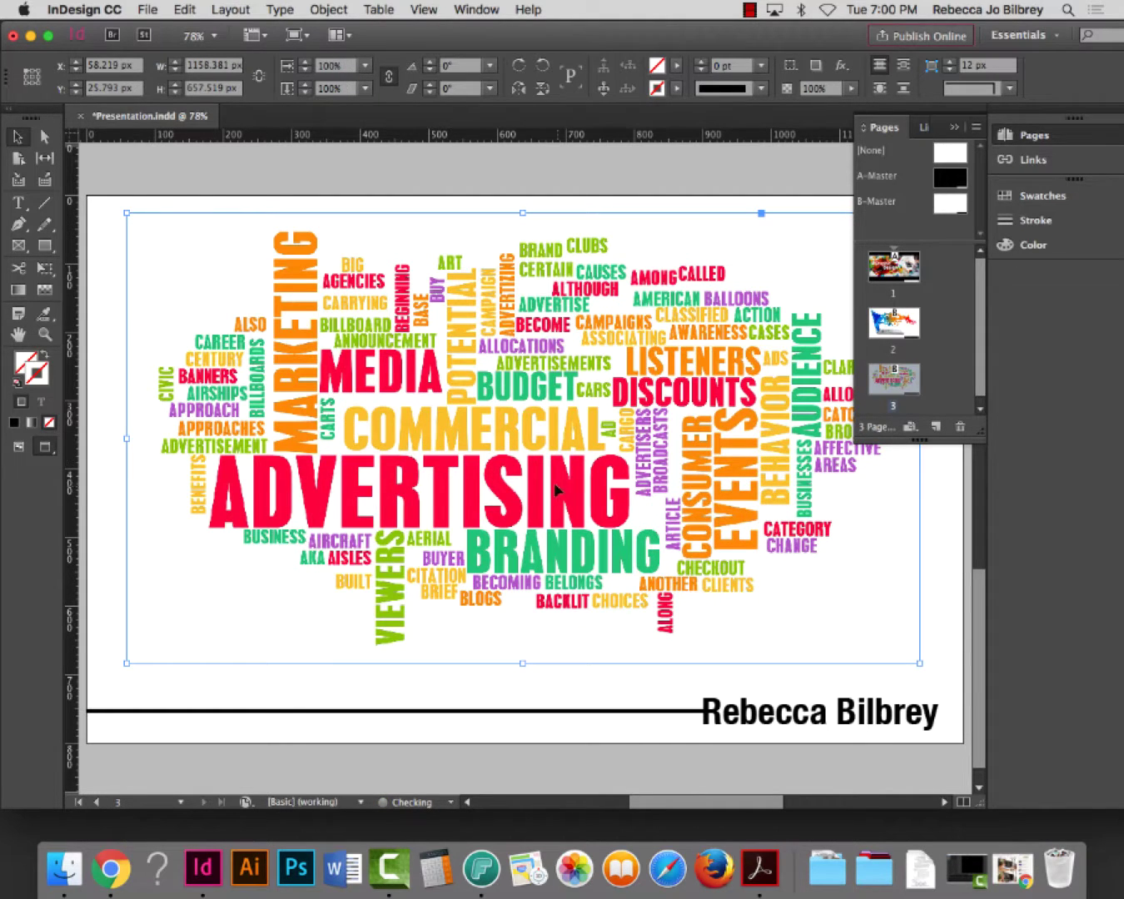
pyautogui.moveTo(920, 665); pyautogui.dragTo(936, 675)
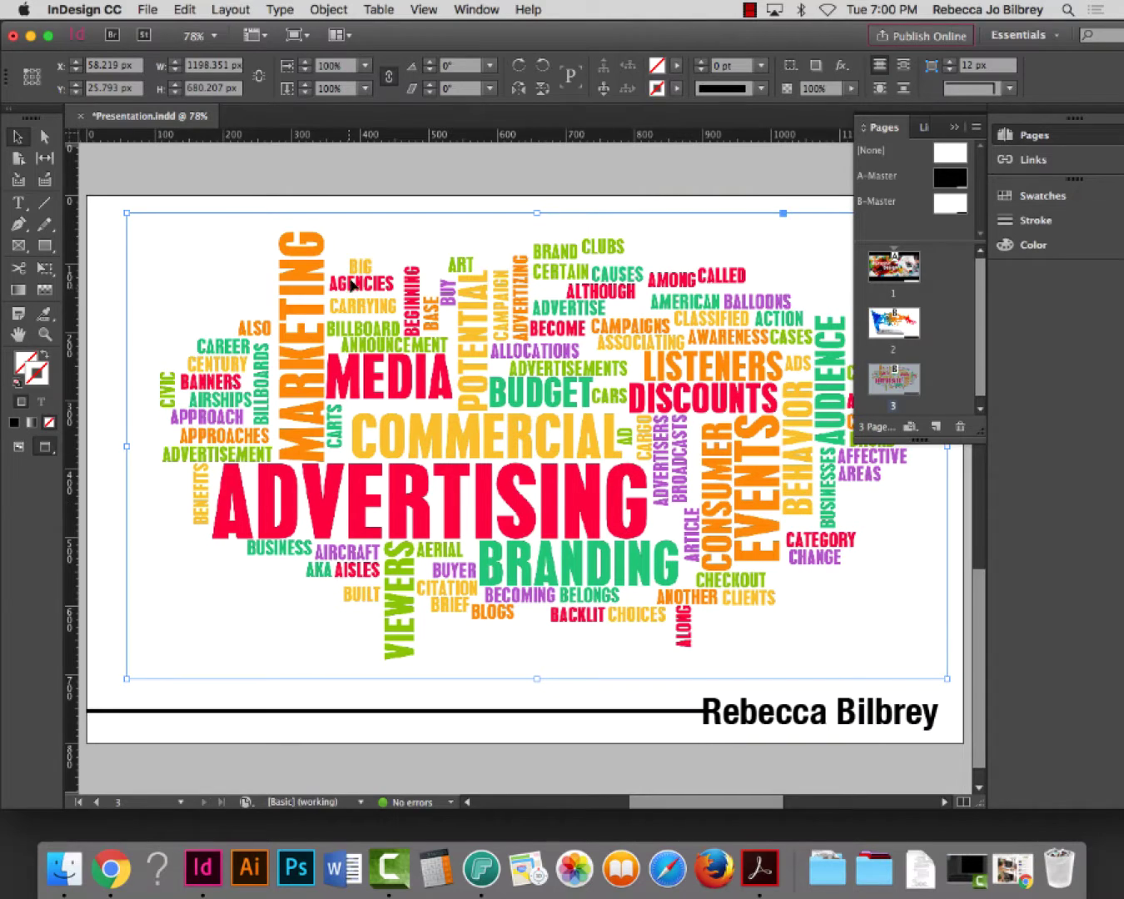
pyautogui.hscroll(-1, 348, 283)
pyautogui.click(152, 163)
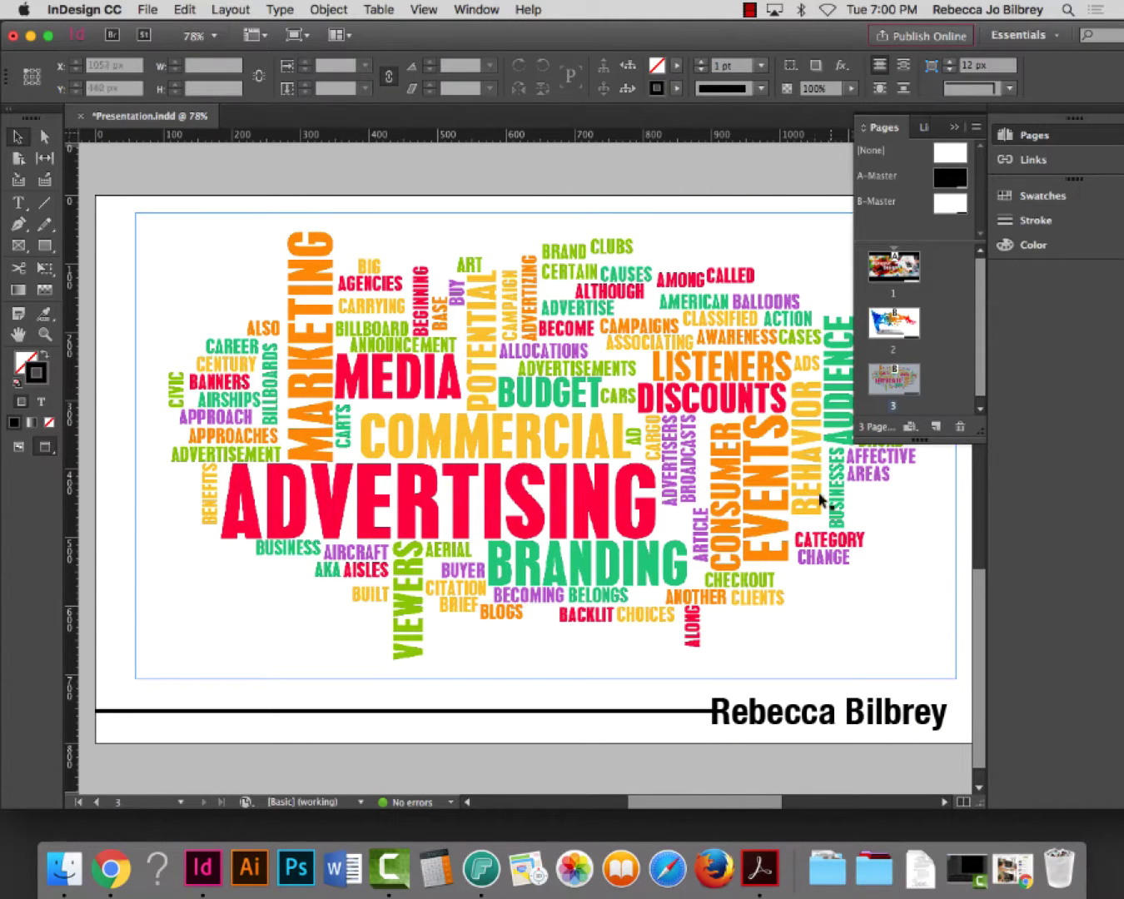
pyautogui.scroll(-1, 982, 384)
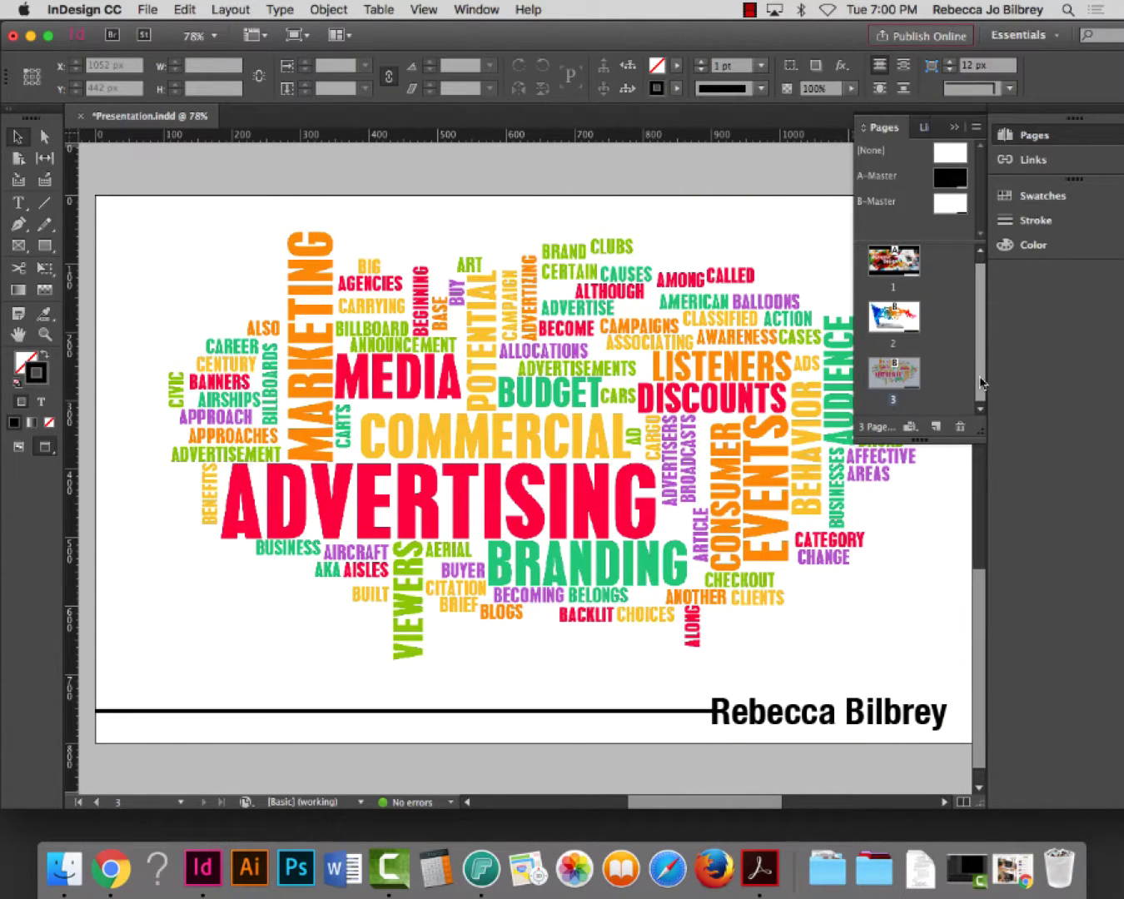
# Try A-Master on page 3, undo it, and save the document
pyautogui.moveTo(883, 176); pyautogui.dragTo(891, 377)
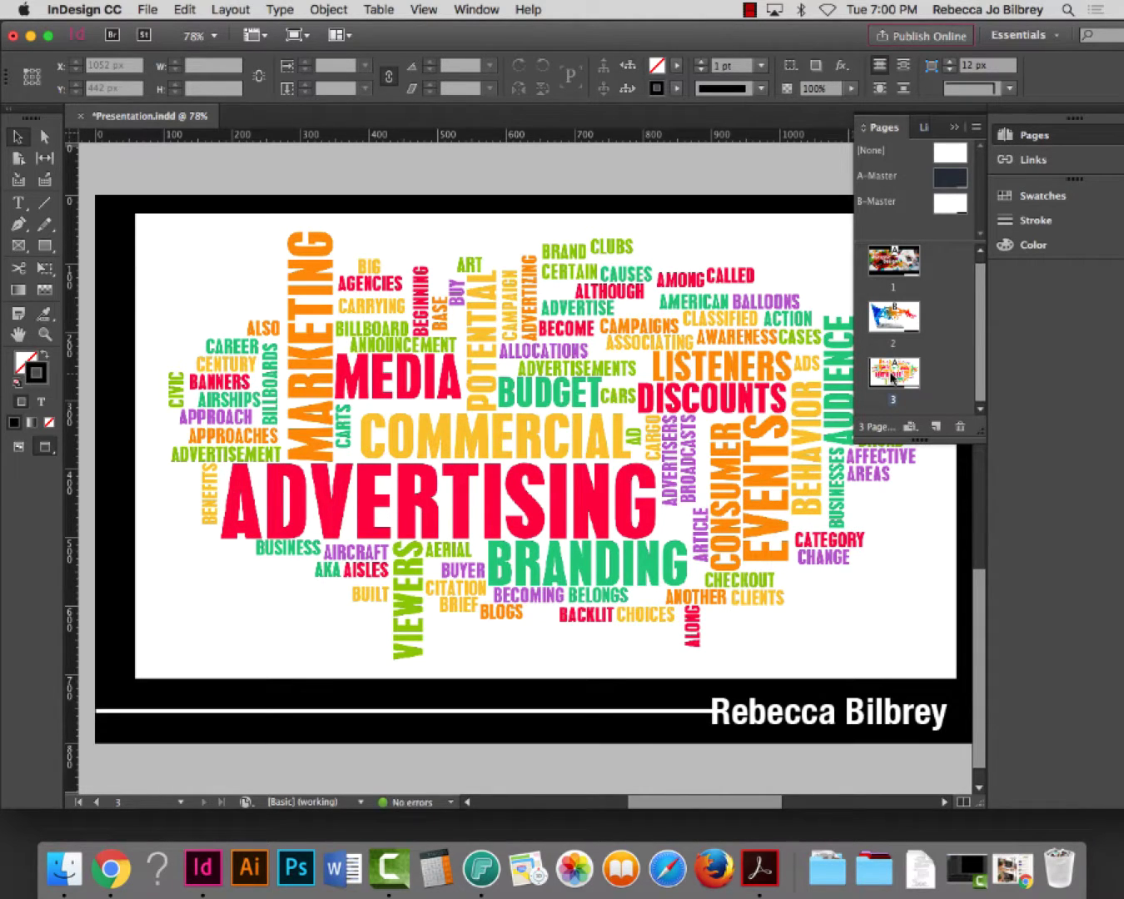
pyautogui.press('super+z')
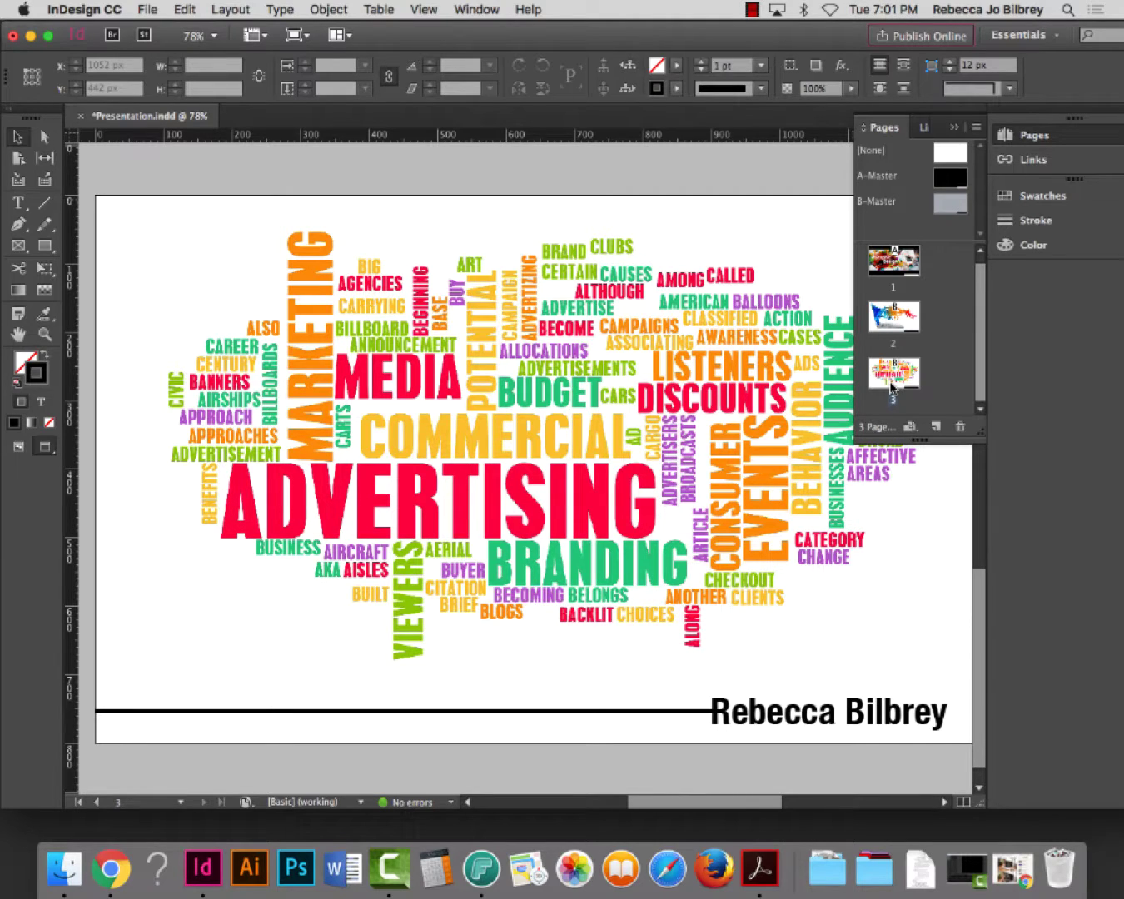
pyautogui.press('super+s')
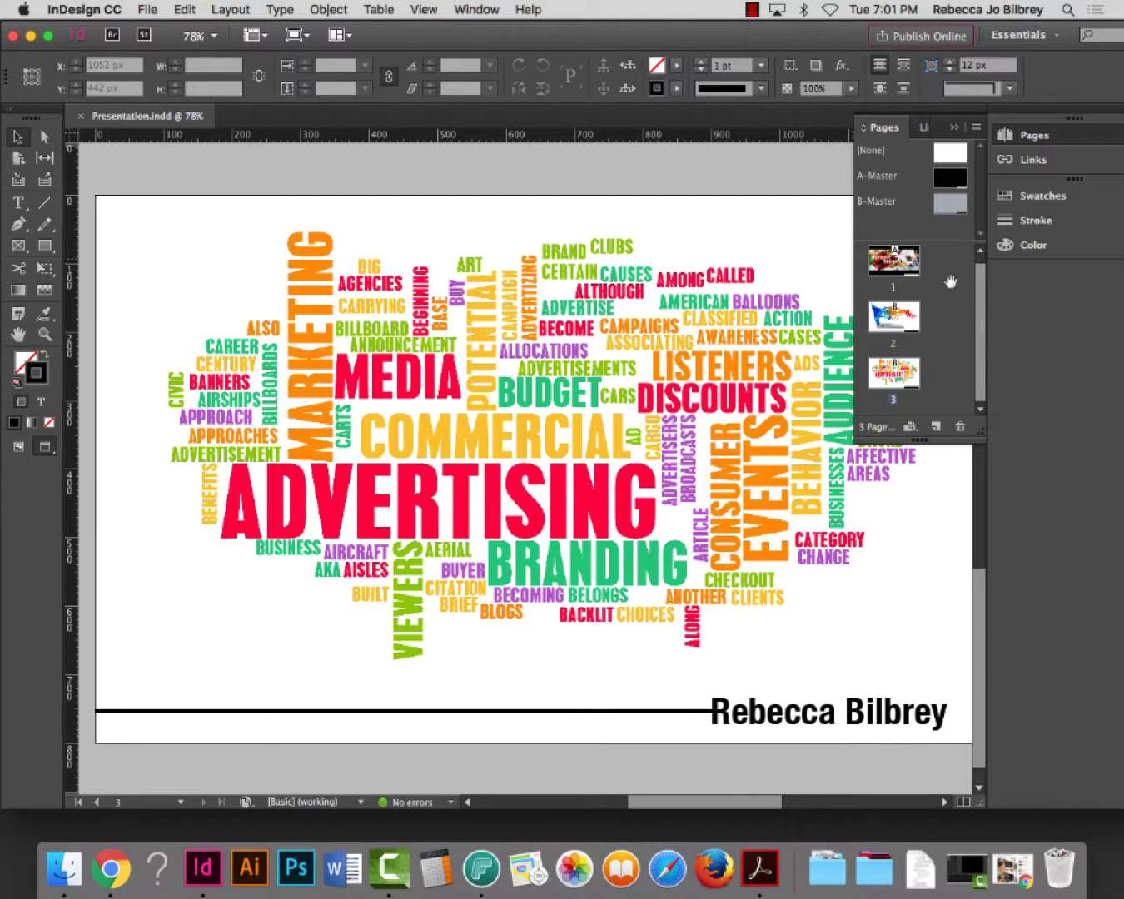
# Apply B-Master to page 3 and add a fourth page based on A-Master
pyautogui.moveTo(982, 437); pyautogui.dragTo(979, 493)
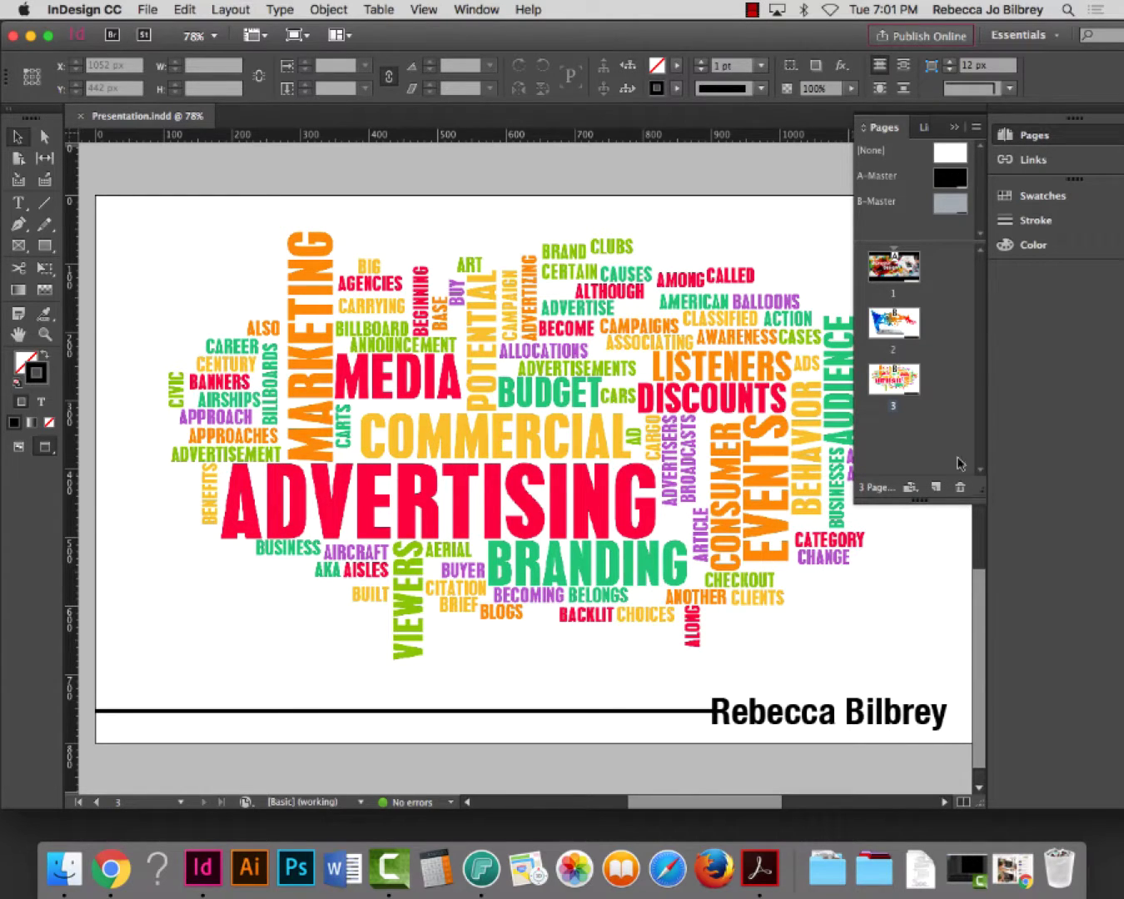
pyautogui.click(899, 377)
pyautogui.moveTo(899, 378); pyautogui.dragTo(896, 379)
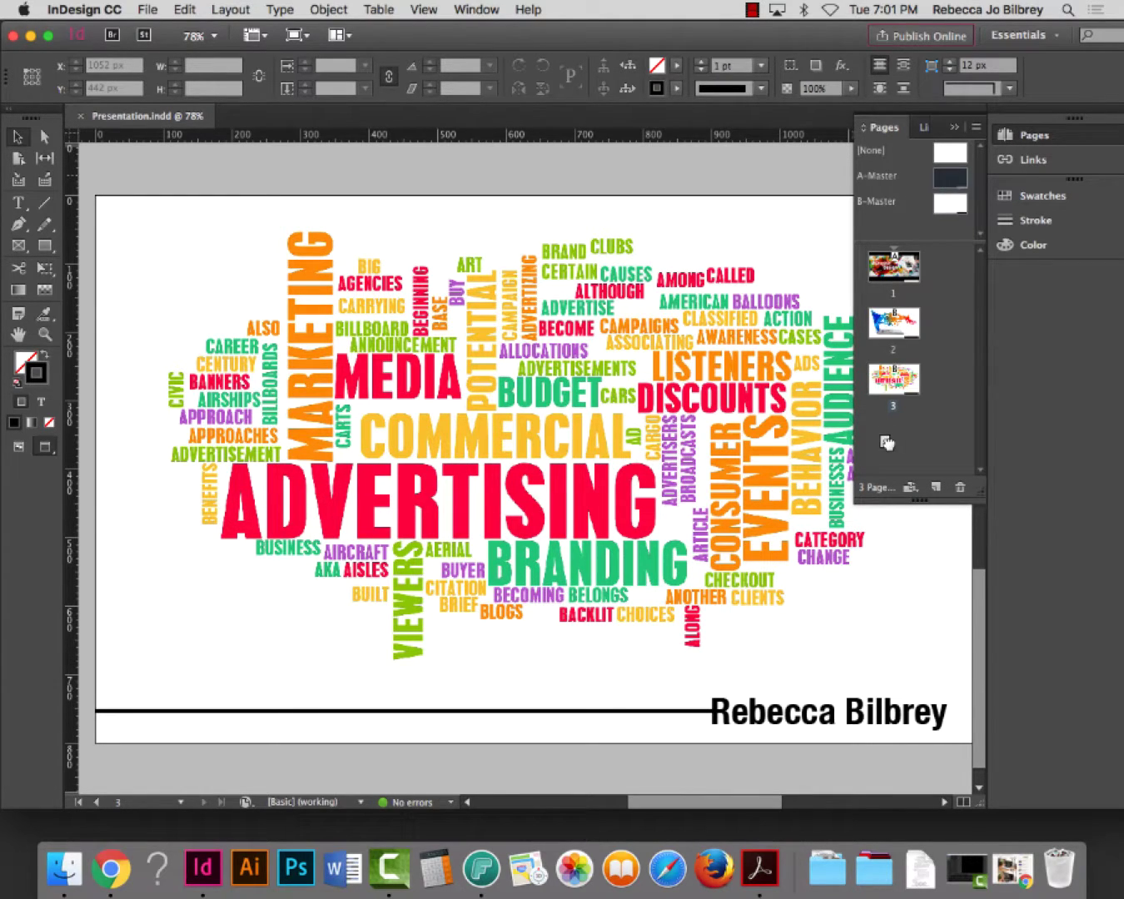
pyautogui.moveTo(888, 443); pyautogui.dragTo(891, 448)
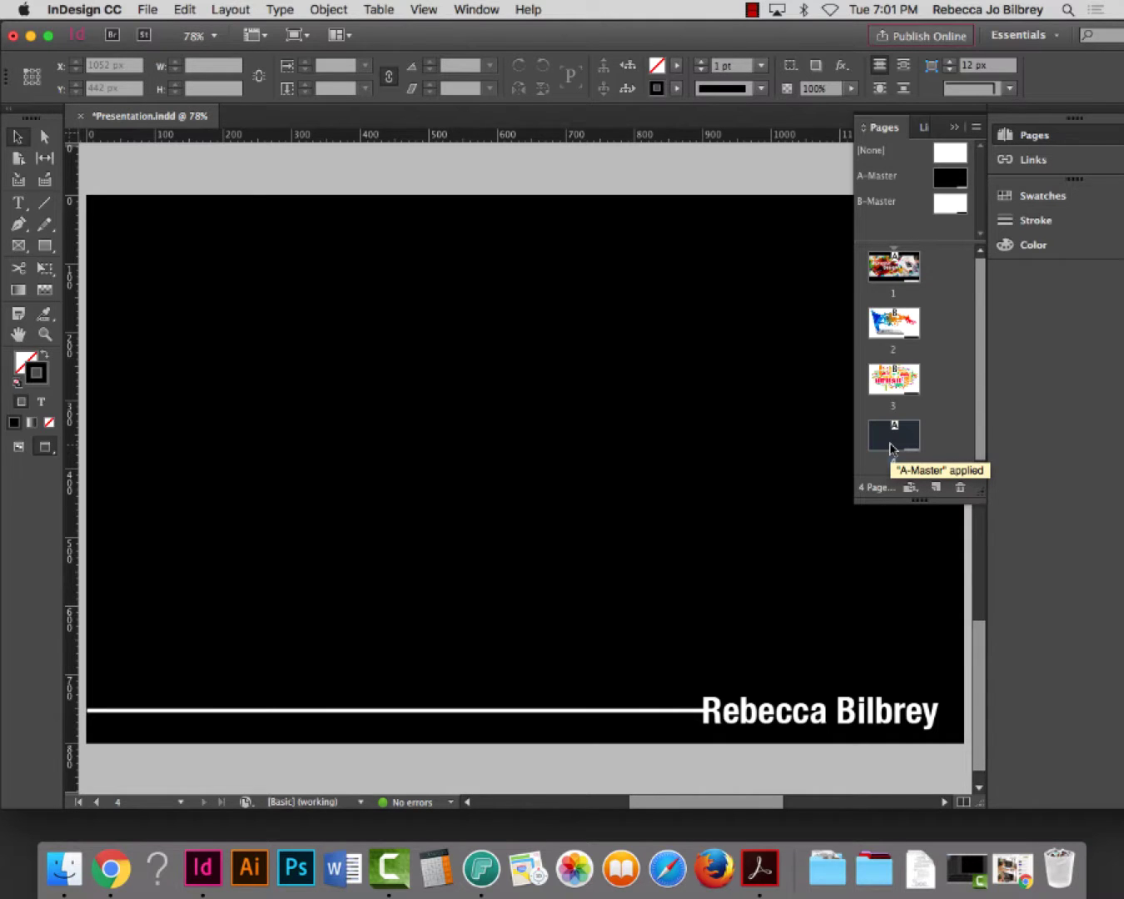
# Place the 6.57.22 PM laptop screenshot on page 4
pyautogui.click(148, 9)
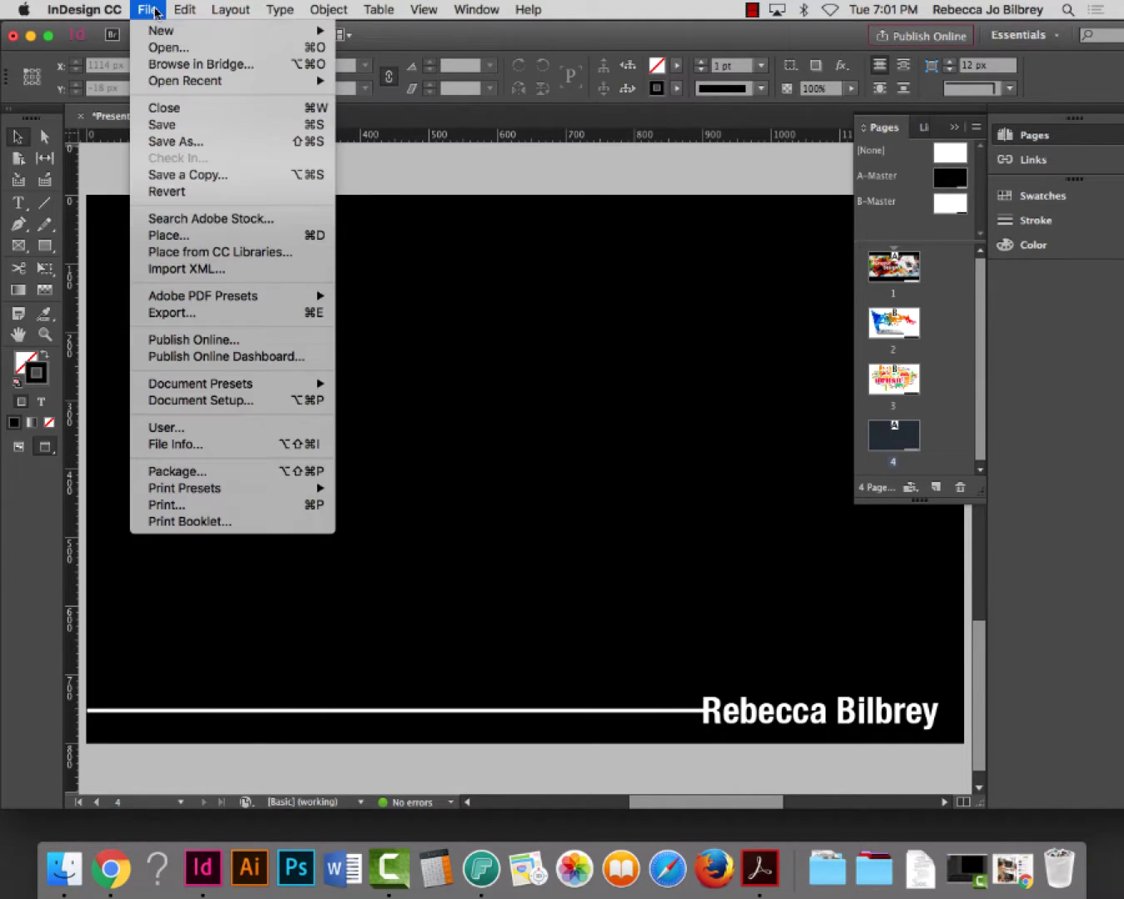
pyautogui.click(182, 236)
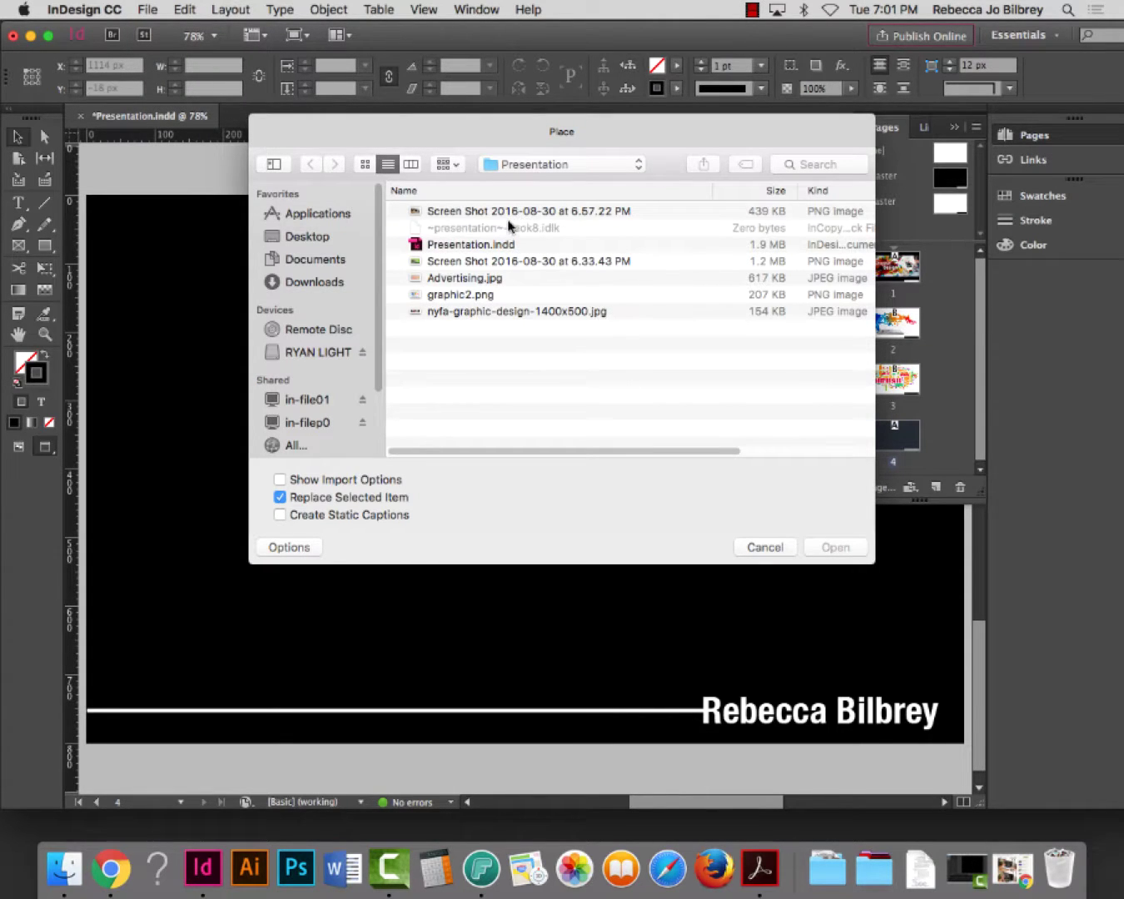
pyautogui.click(507, 212)
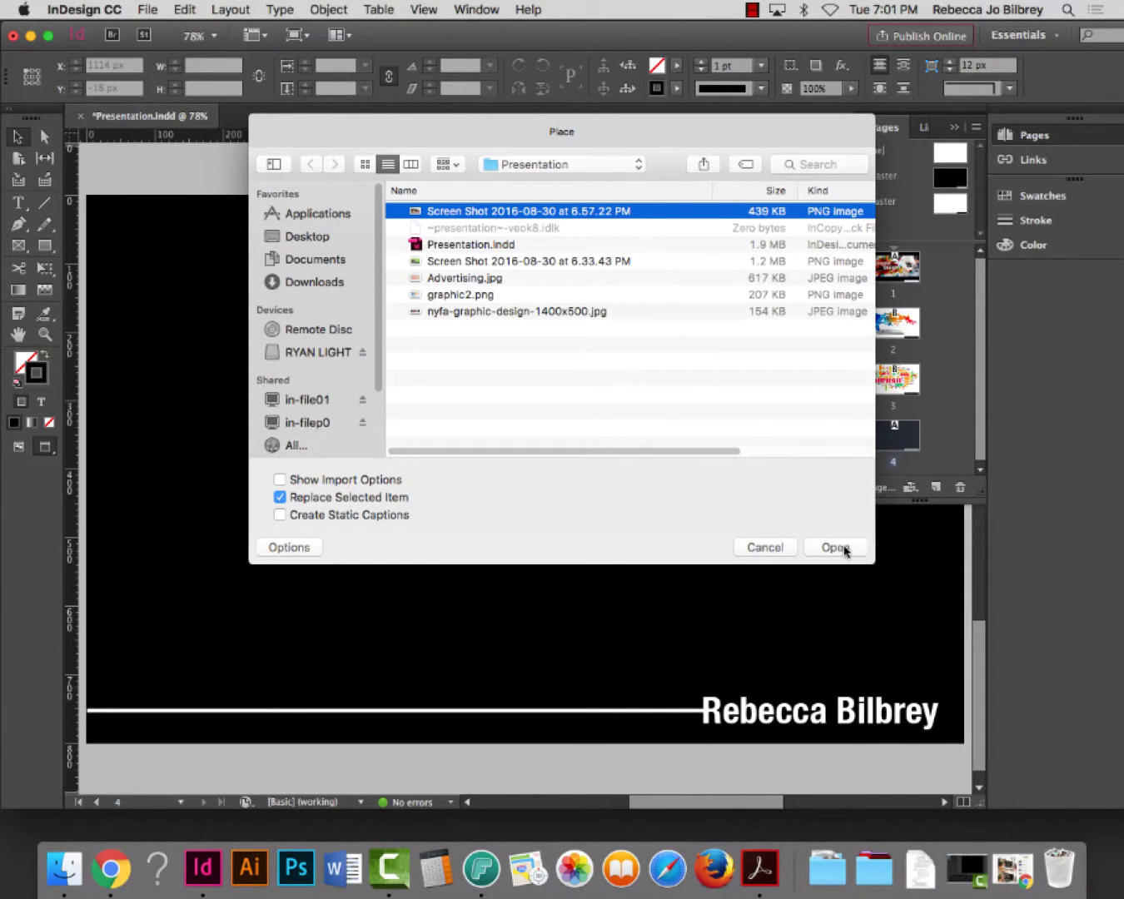
pyautogui.click(842, 547)
pyautogui.click(295, 318)
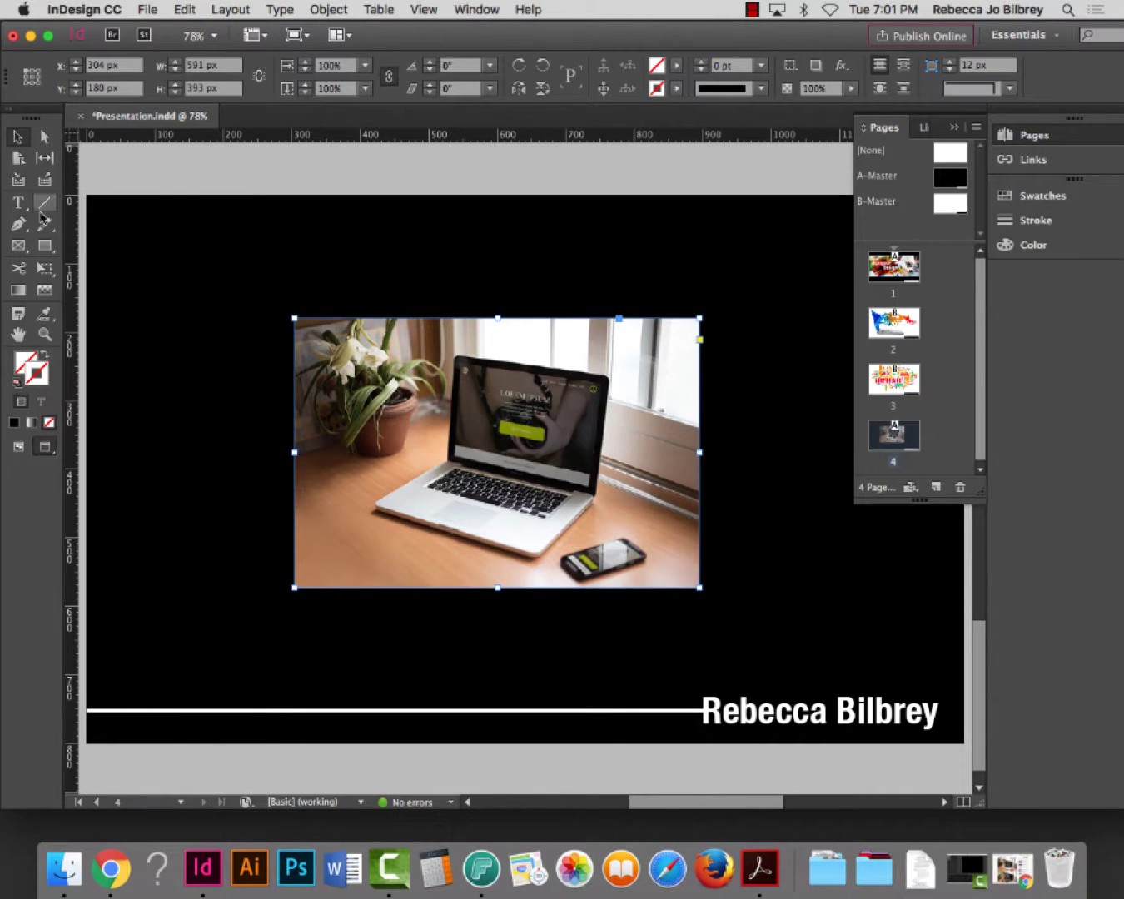
# Move the laptop photo about 40 px right and save the document
pyautogui.click(16, 137)
pyautogui.moveTo(537, 426); pyautogui.dragTo(571, 426)
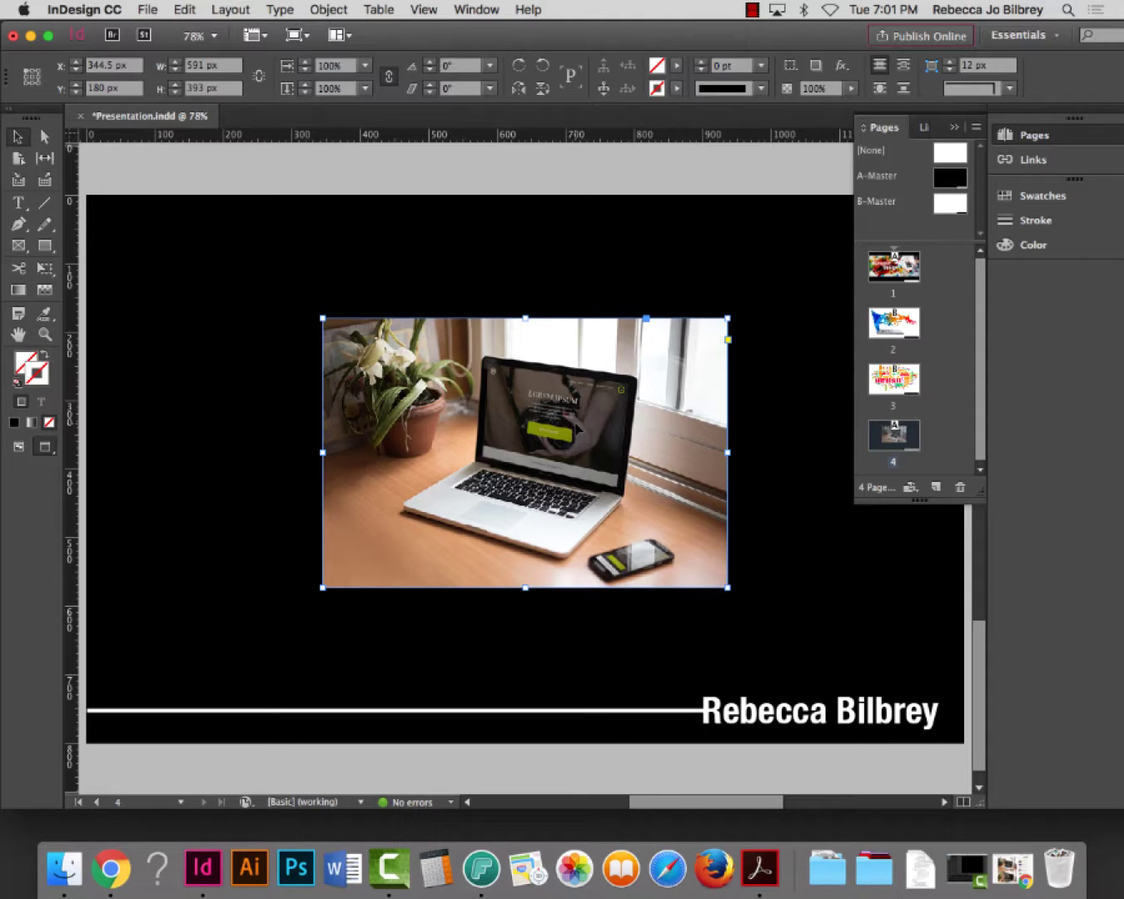
pyautogui.press('super+s')
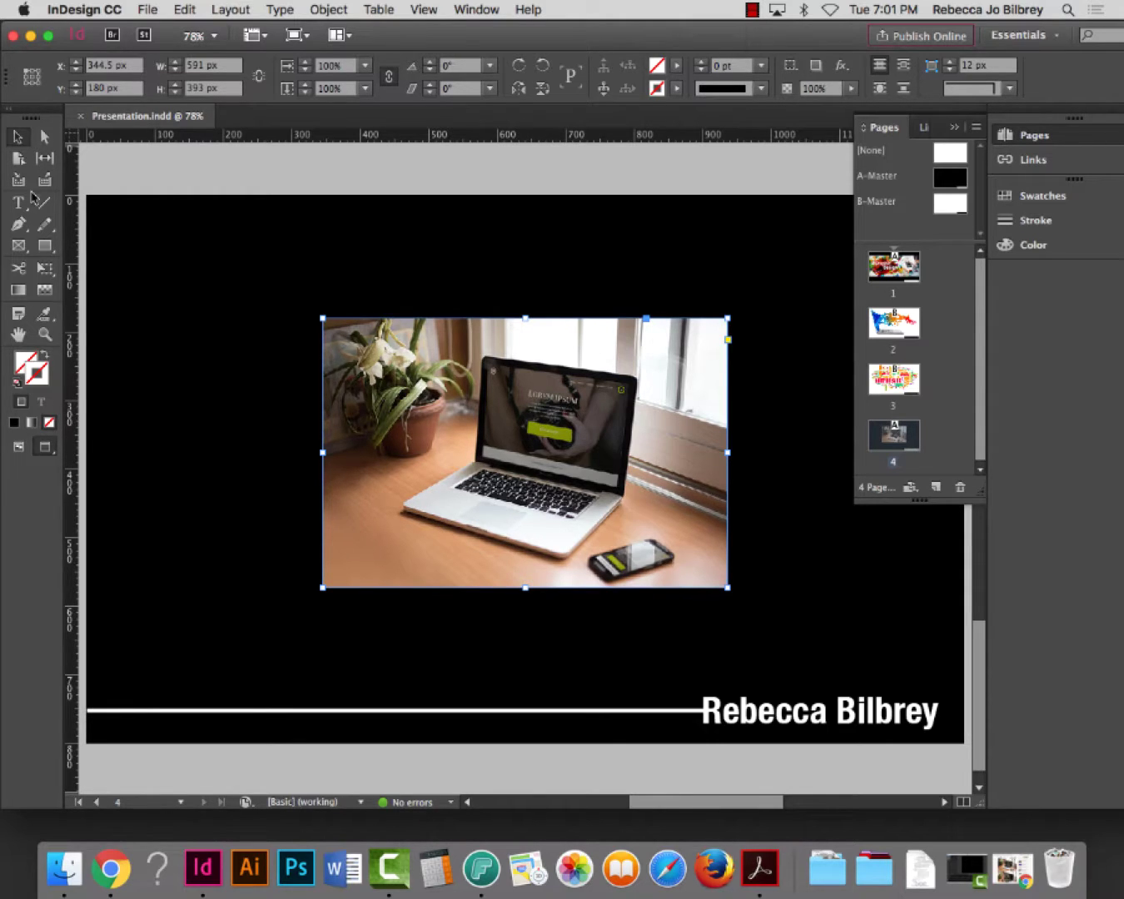
pyautogui.click(160, 170)
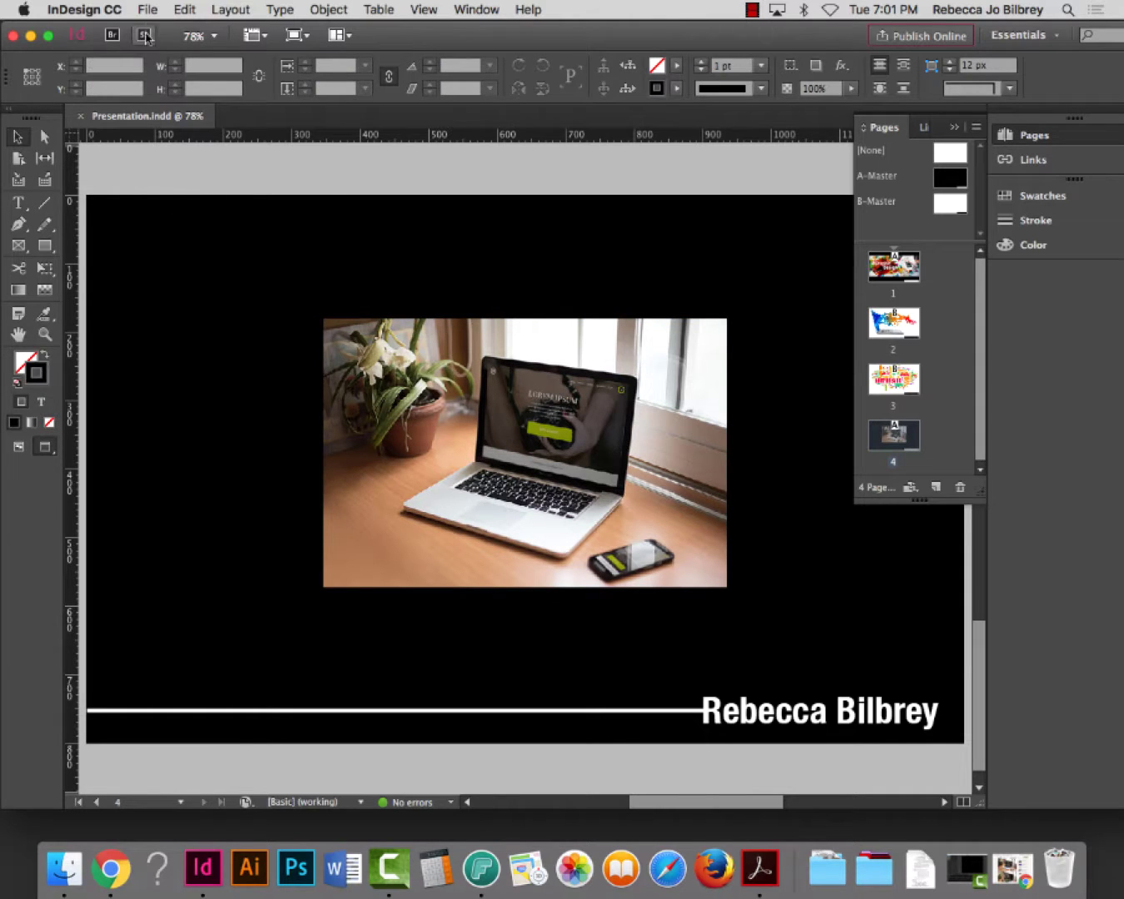
pyautogui.click(147, 9)
pyautogui.click(184, 236)
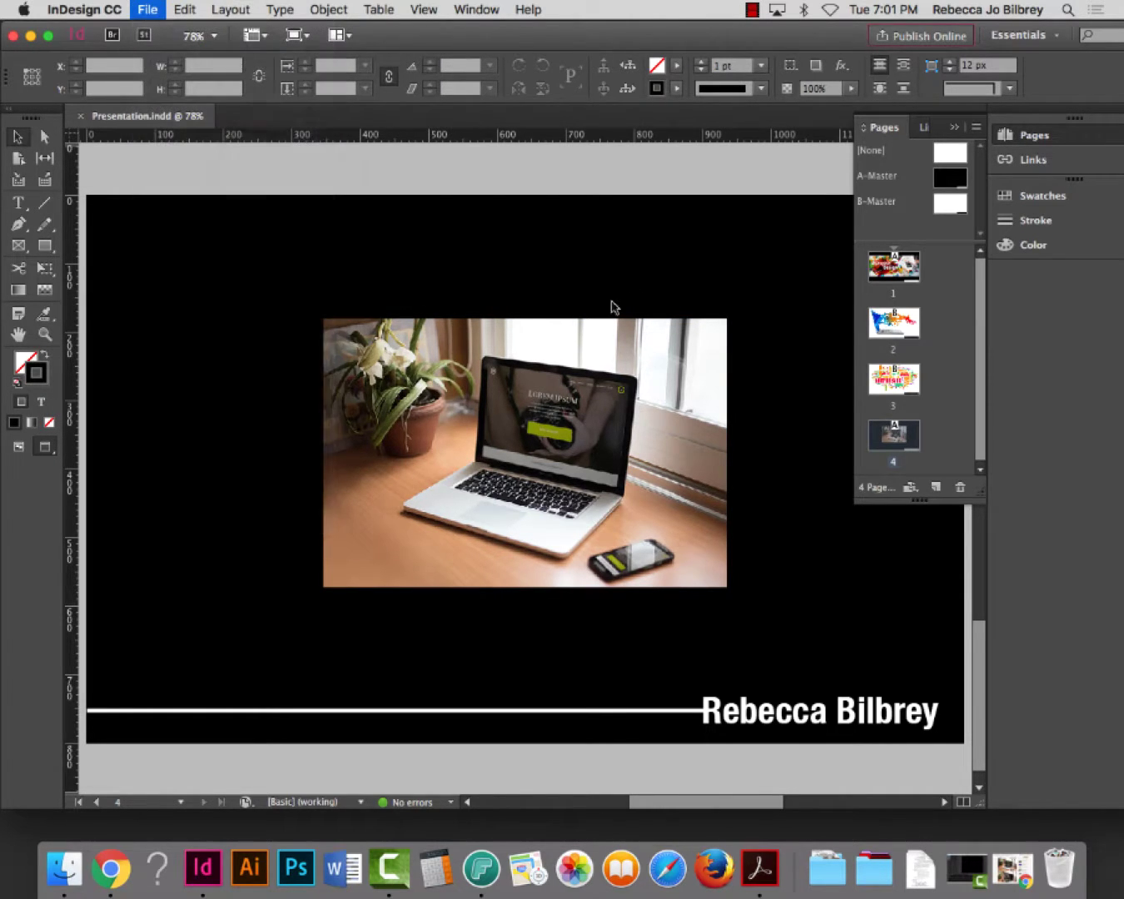
# Place the 6.33.43 PM website screenshot and scale it down proportionally
pyautogui.click(490, 266)
pyautogui.click(856, 554)
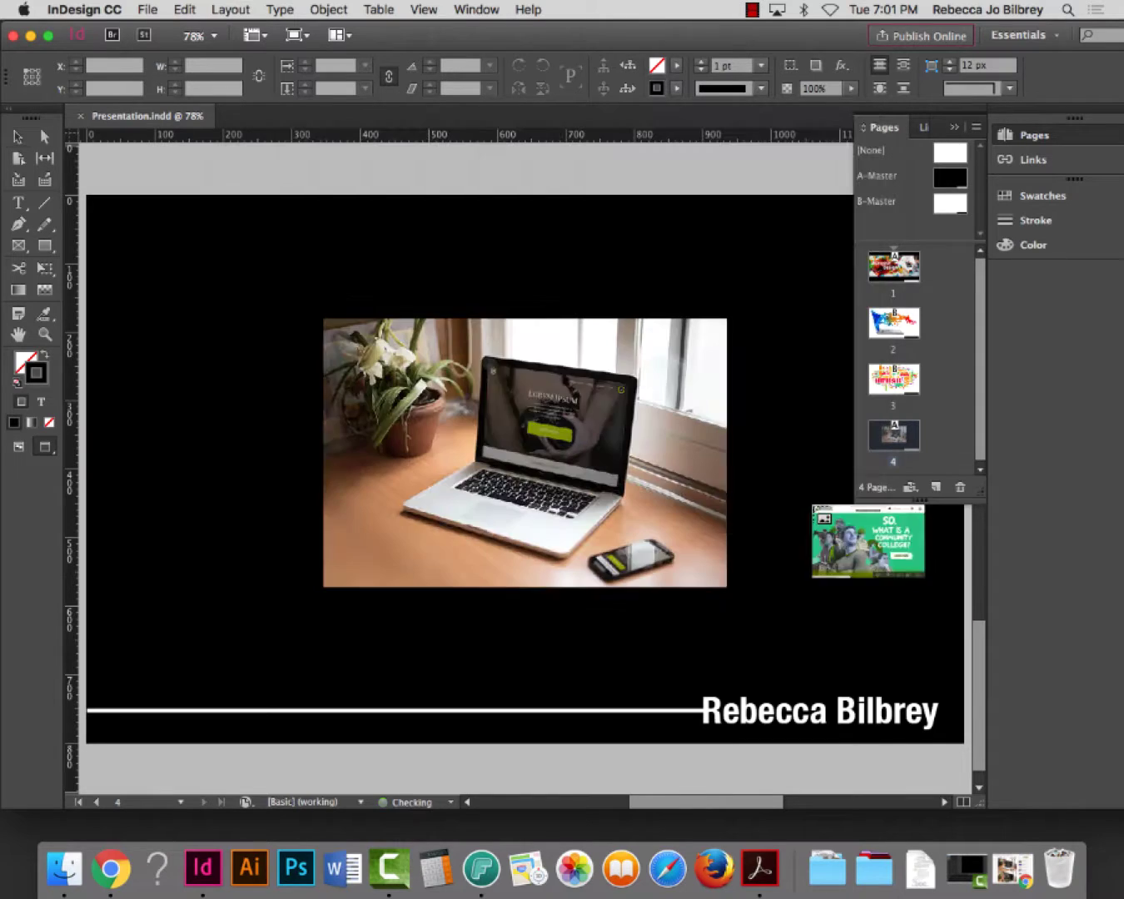
pyautogui.click(288, 154)
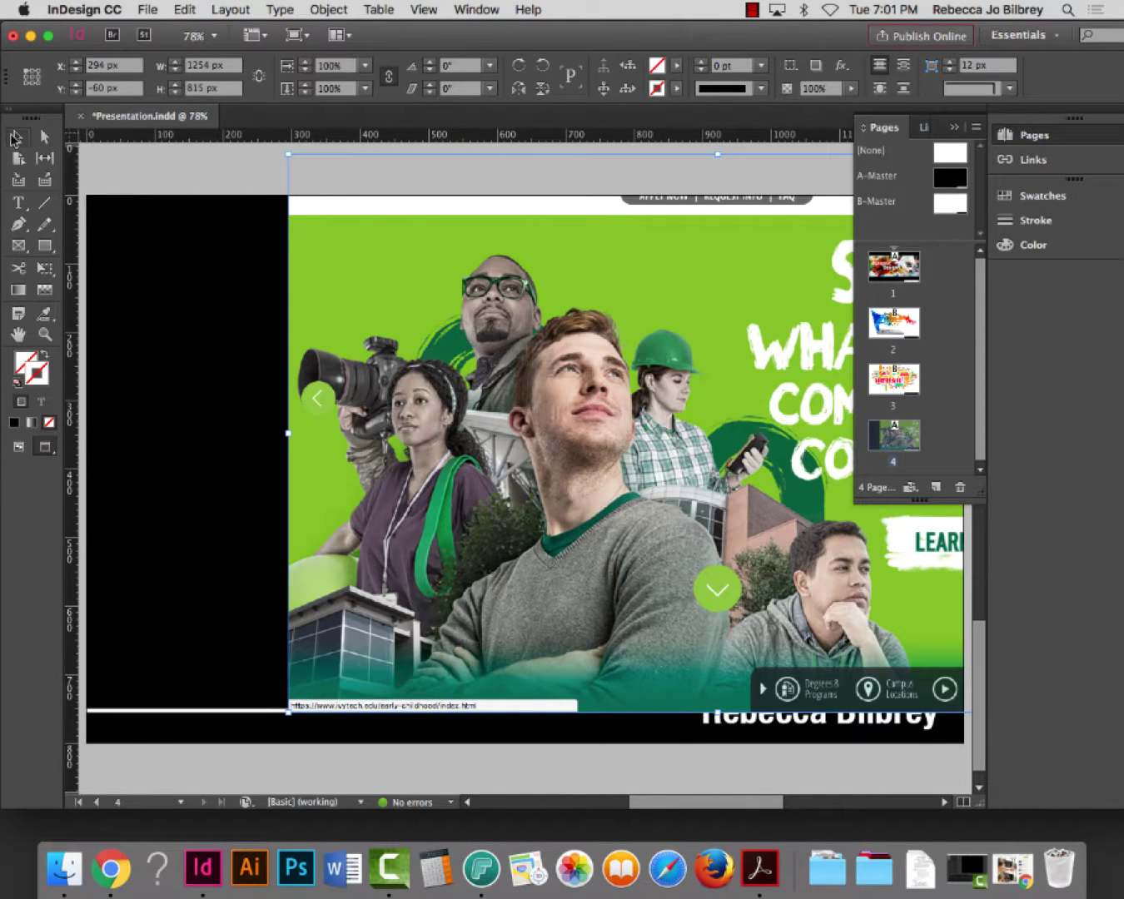
pyautogui.moveTo(290, 155); pyautogui.dragTo(857, 524)
# Fit the screenshot onto the laptop screen, rotated to match its tilt, and save
pyautogui.moveTo(916, 575); pyautogui.dragTo(467, 414)
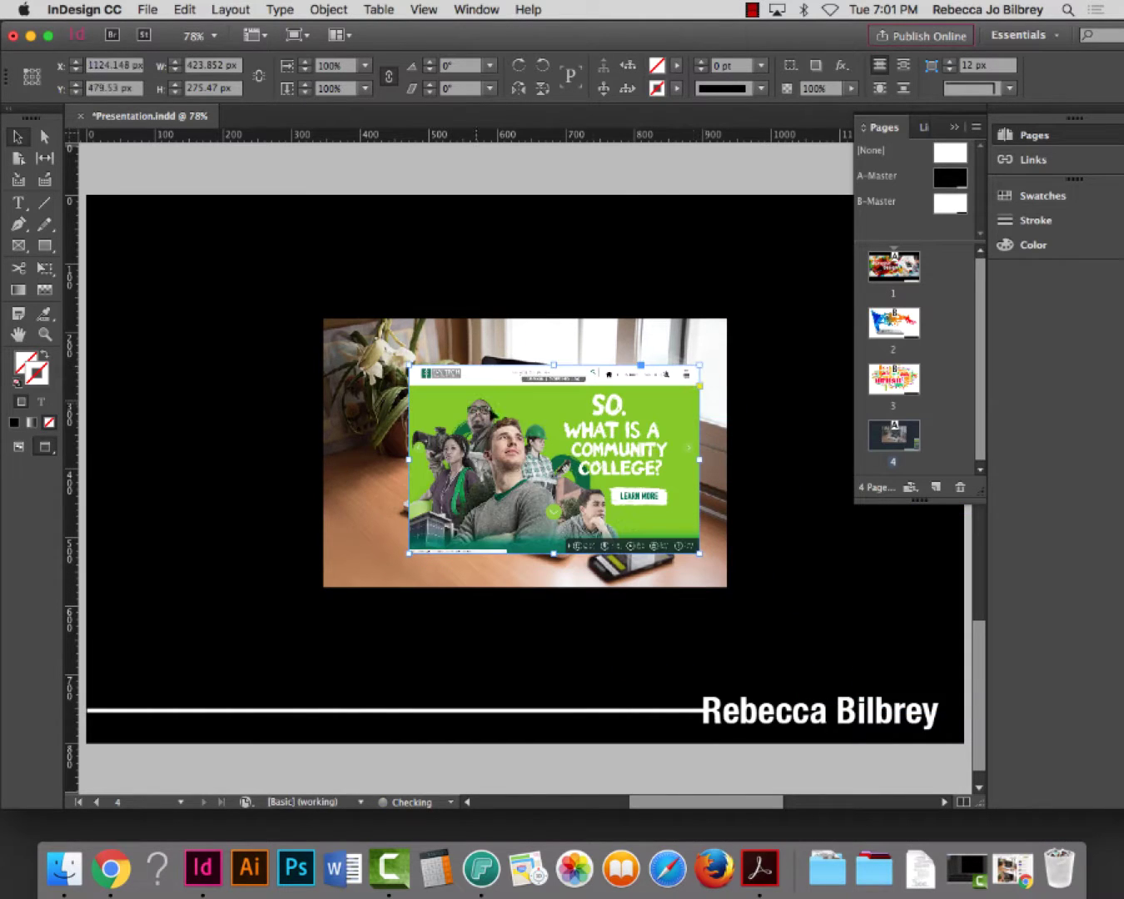
pyautogui.moveTo(699, 364); pyautogui.dragTo(571, 450)
pyautogui.moveTo(502, 493); pyautogui.dragTo(579, 418)
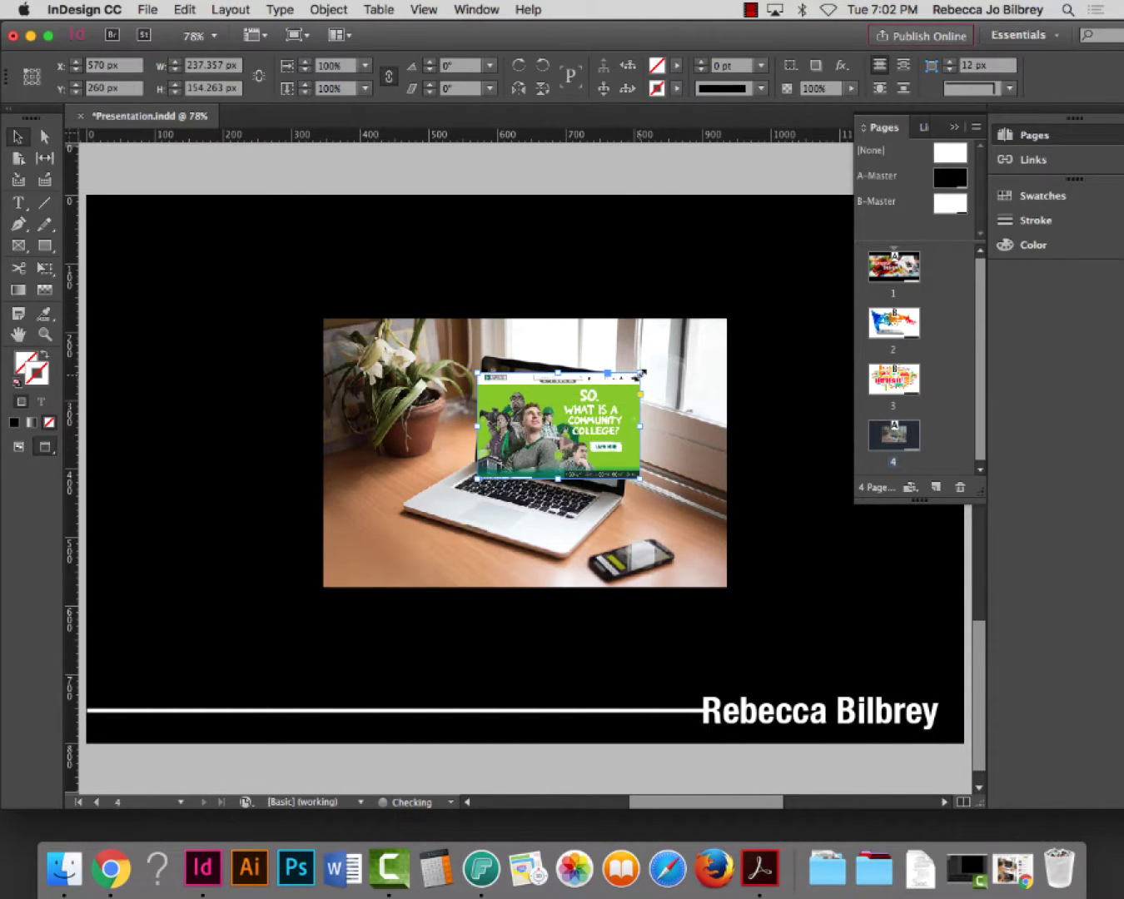
pyautogui.moveTo(639, 373); pyautogui.dragTo(617, 391)
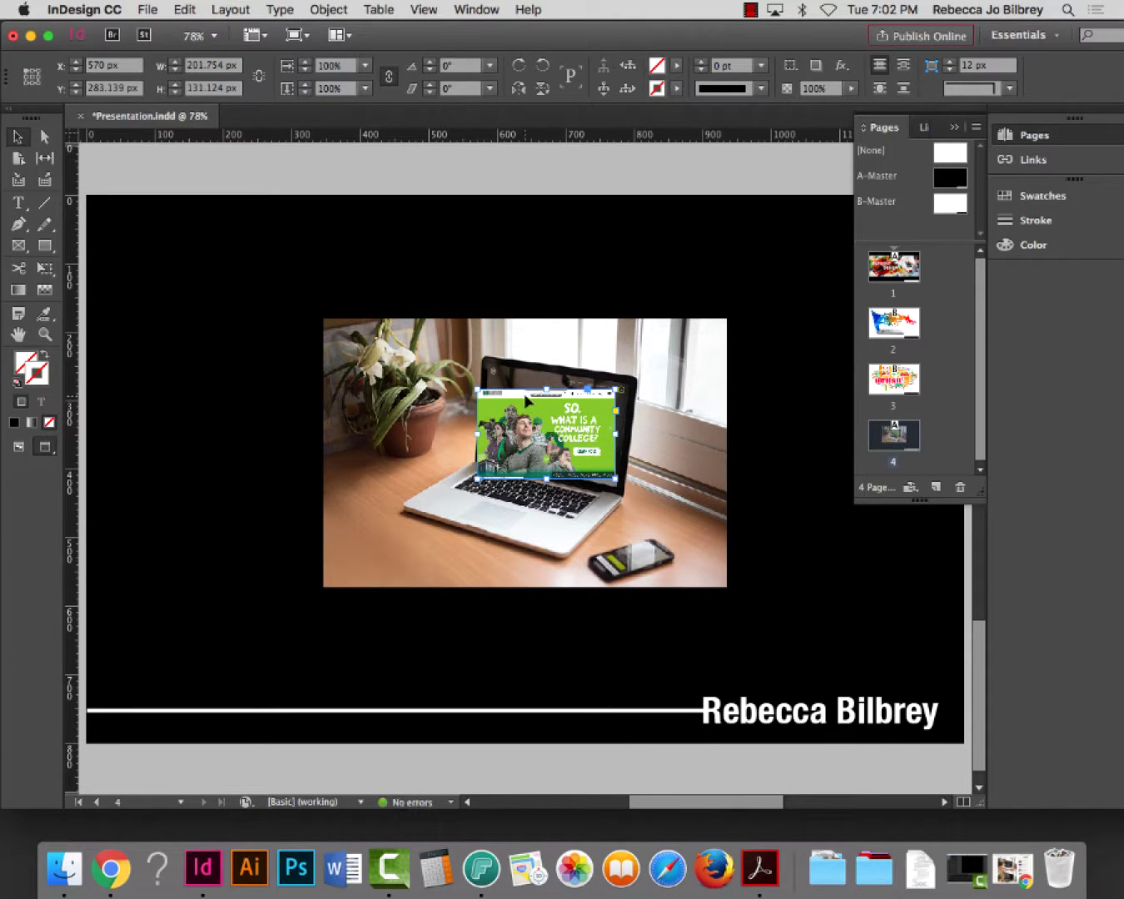
pyautogui.moveTo(529, 403); pyautogui.dragTo(547, 393)
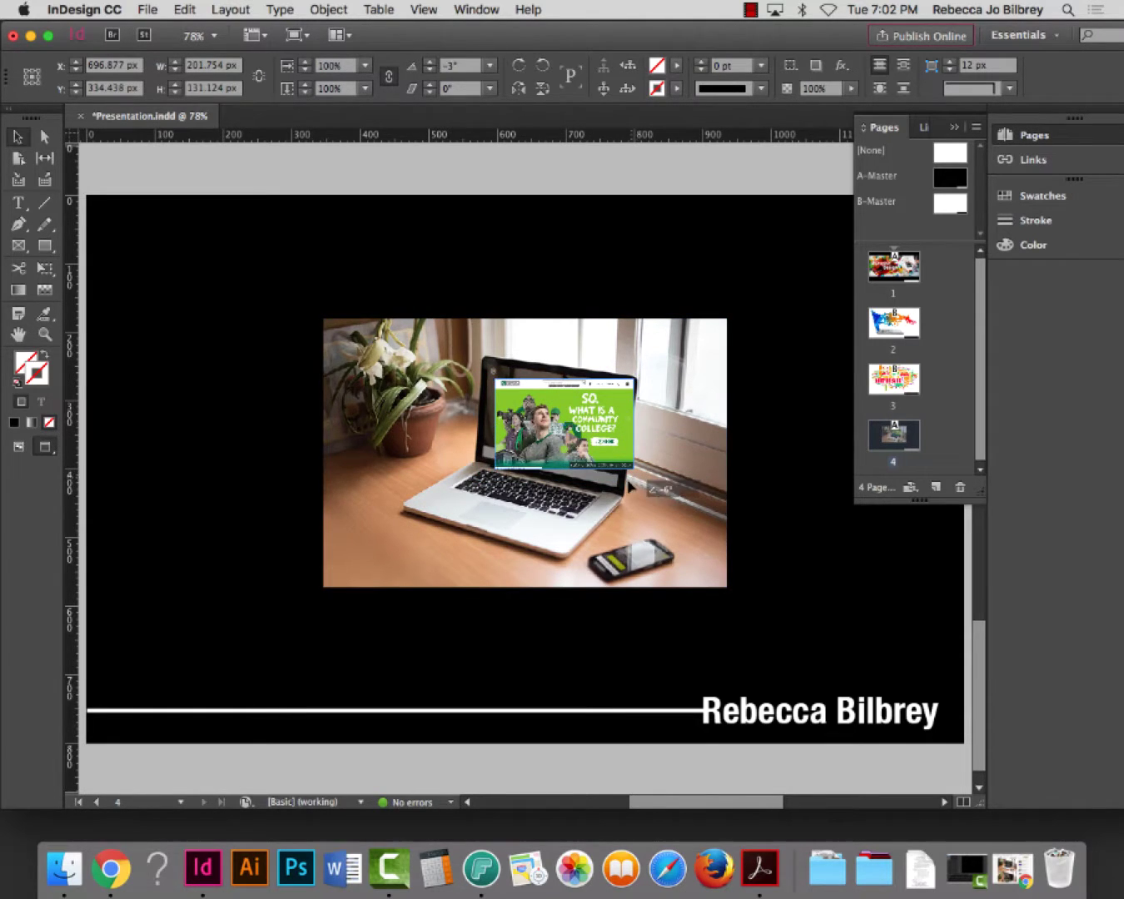
pyautogui.moveTo(648, 479); pyautogui.dragTo(654, 501)
pyautogui.moveTo(605, 419); pyautogui.dragTo(595, 417)
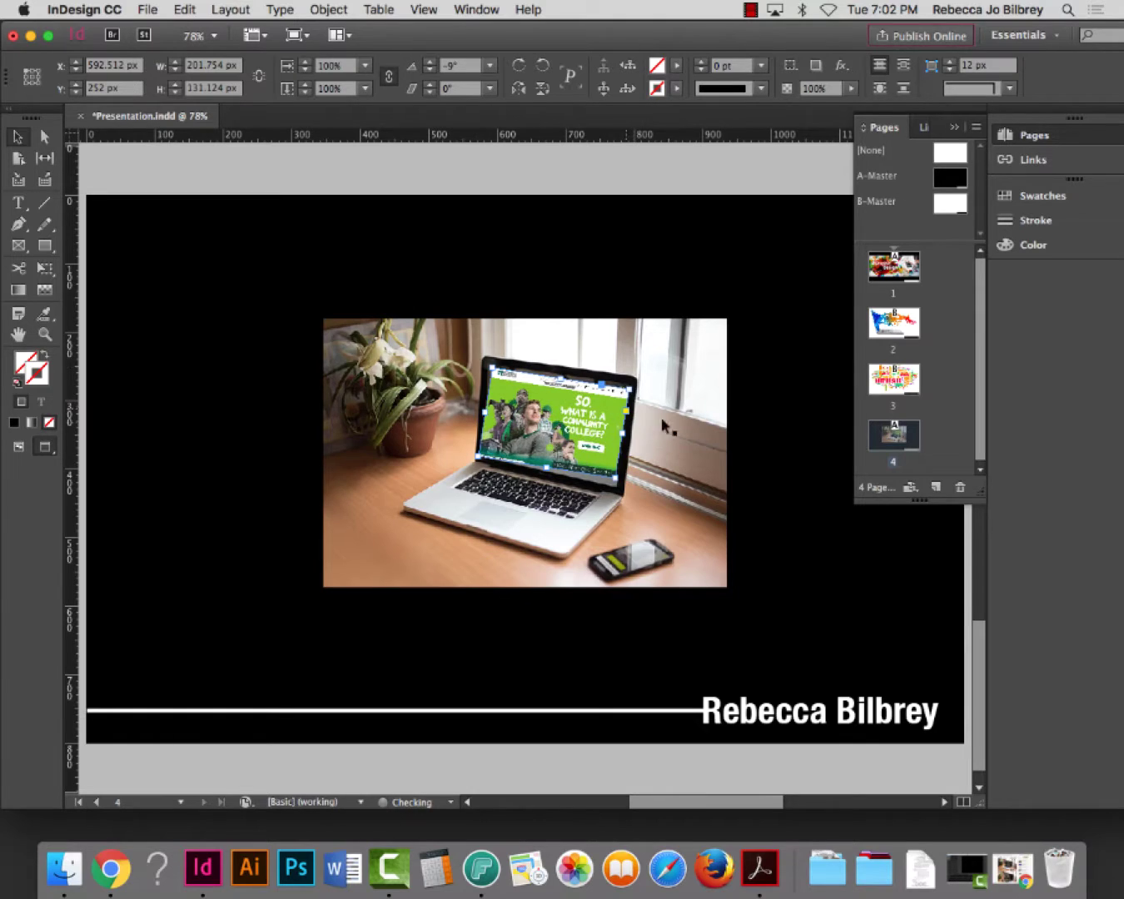
pyautogui.click(464, 178)
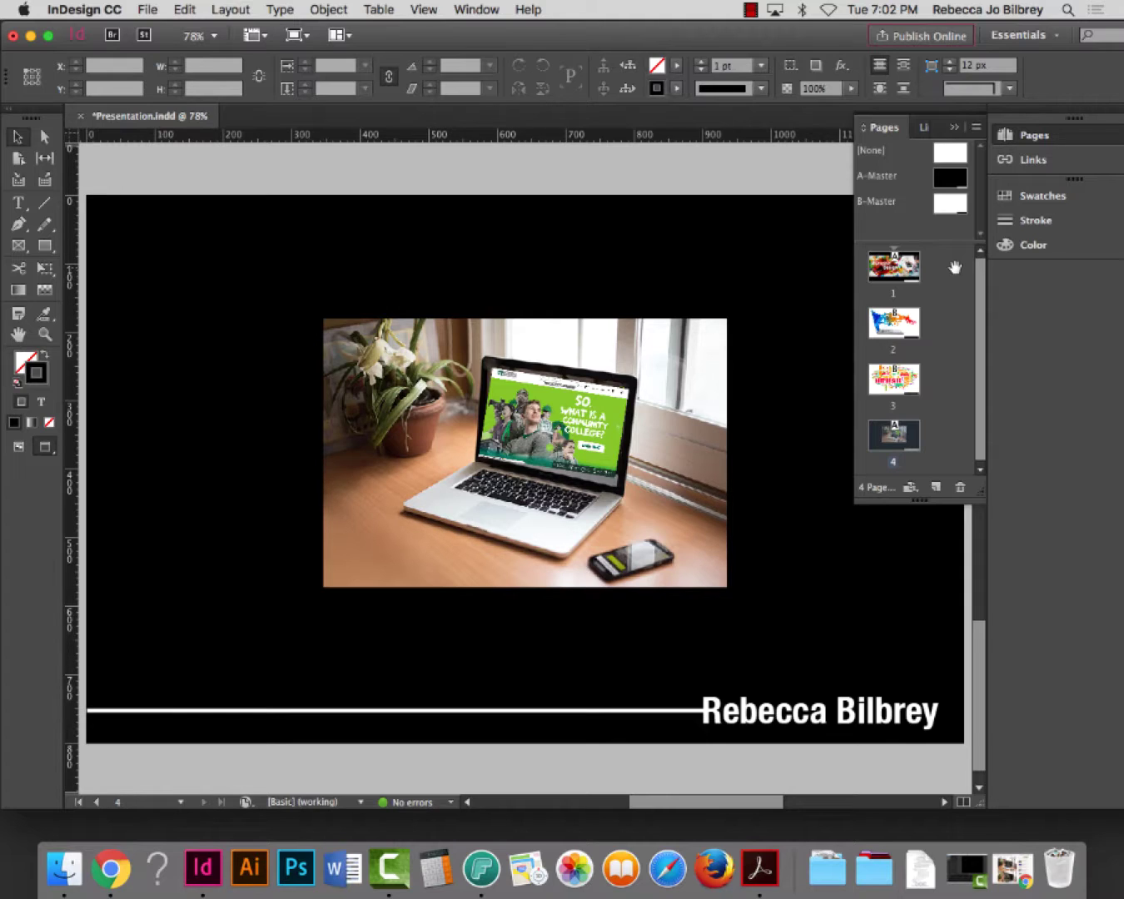
pyautogui.press('super+s')
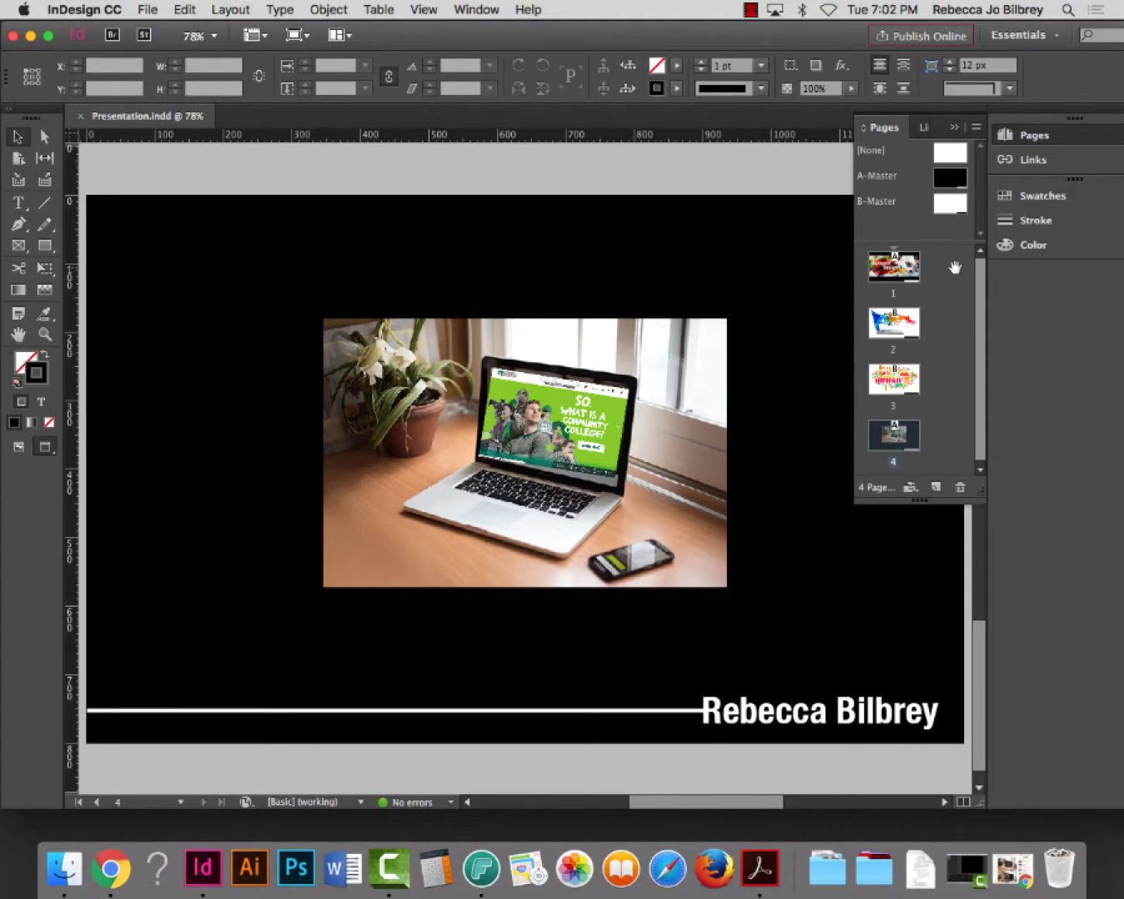
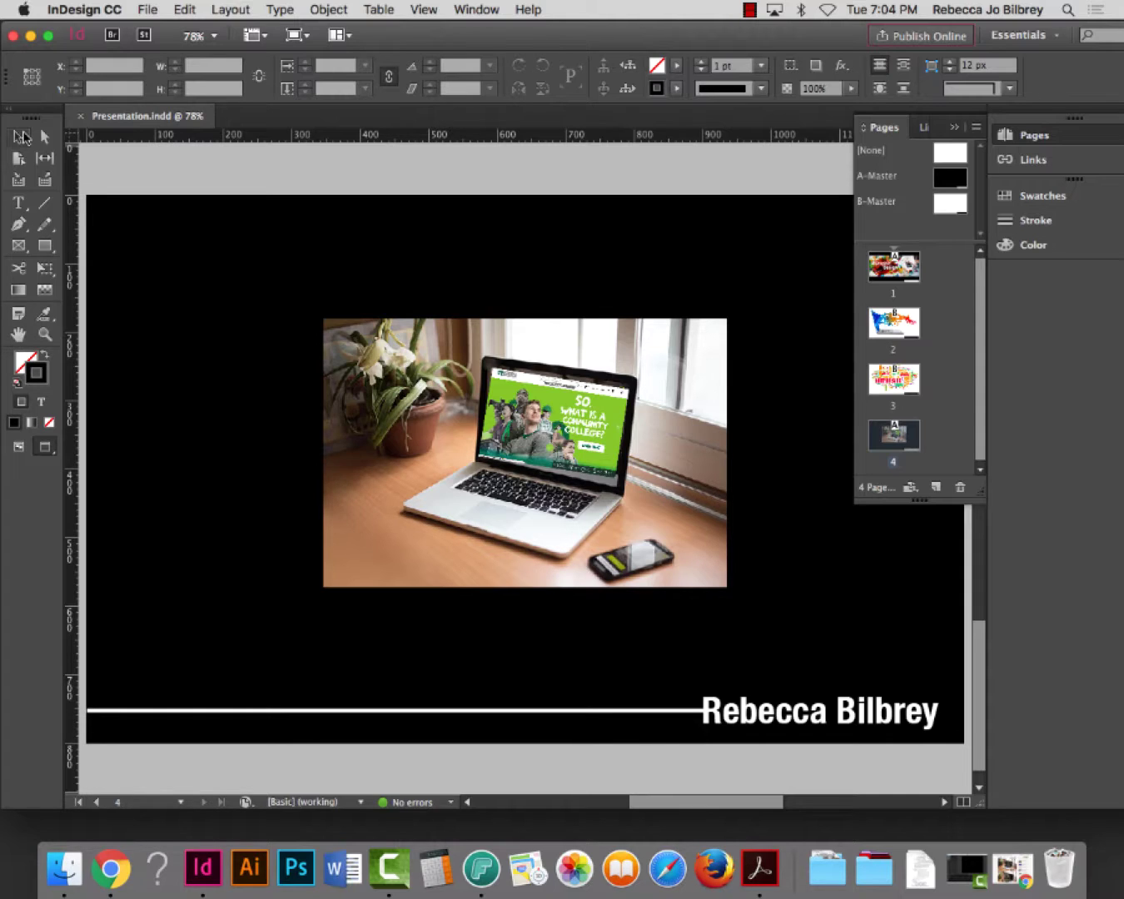
# Select the entire laptop-mockup photo on page 4 rather than just its screen image
pyautogui.click(20, 137)
pyautogui.click(578, 423)
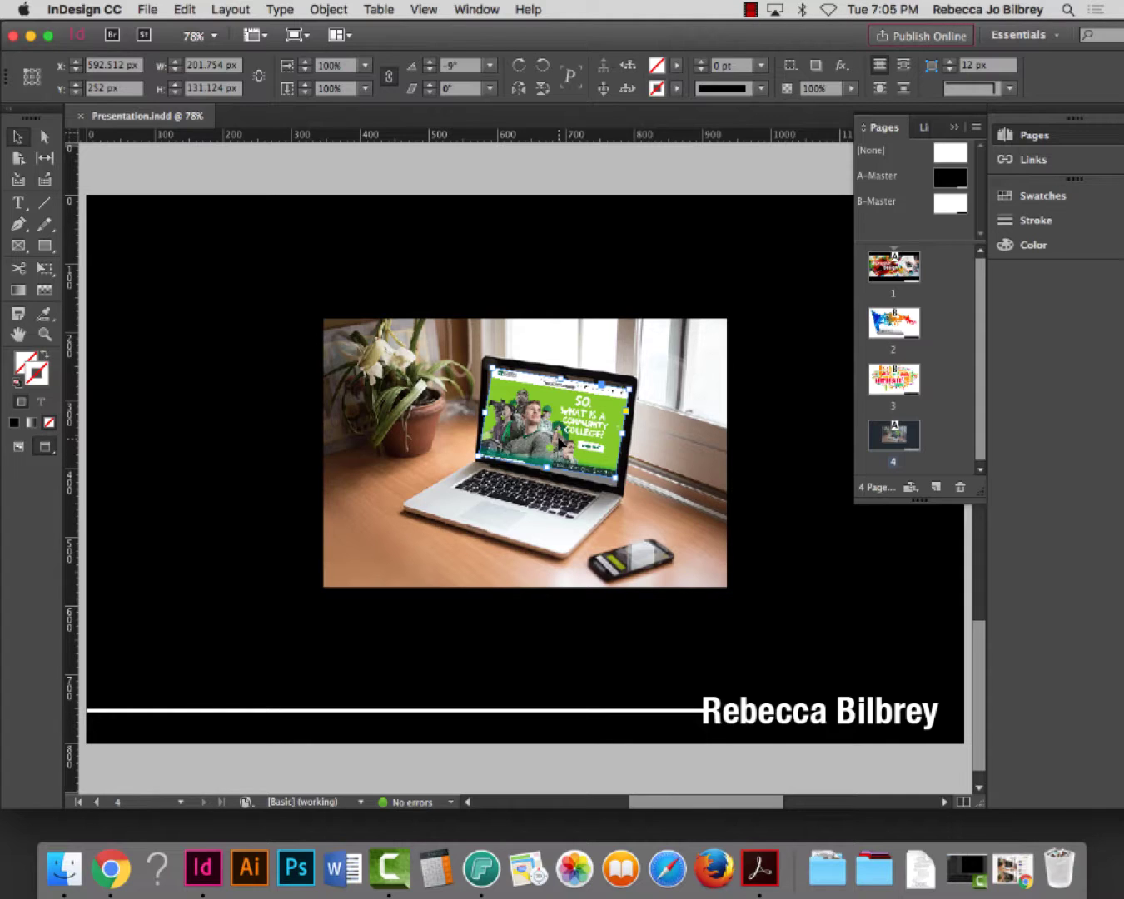
pyautogui.press('super+z')
pyautogui.click(457, 439)
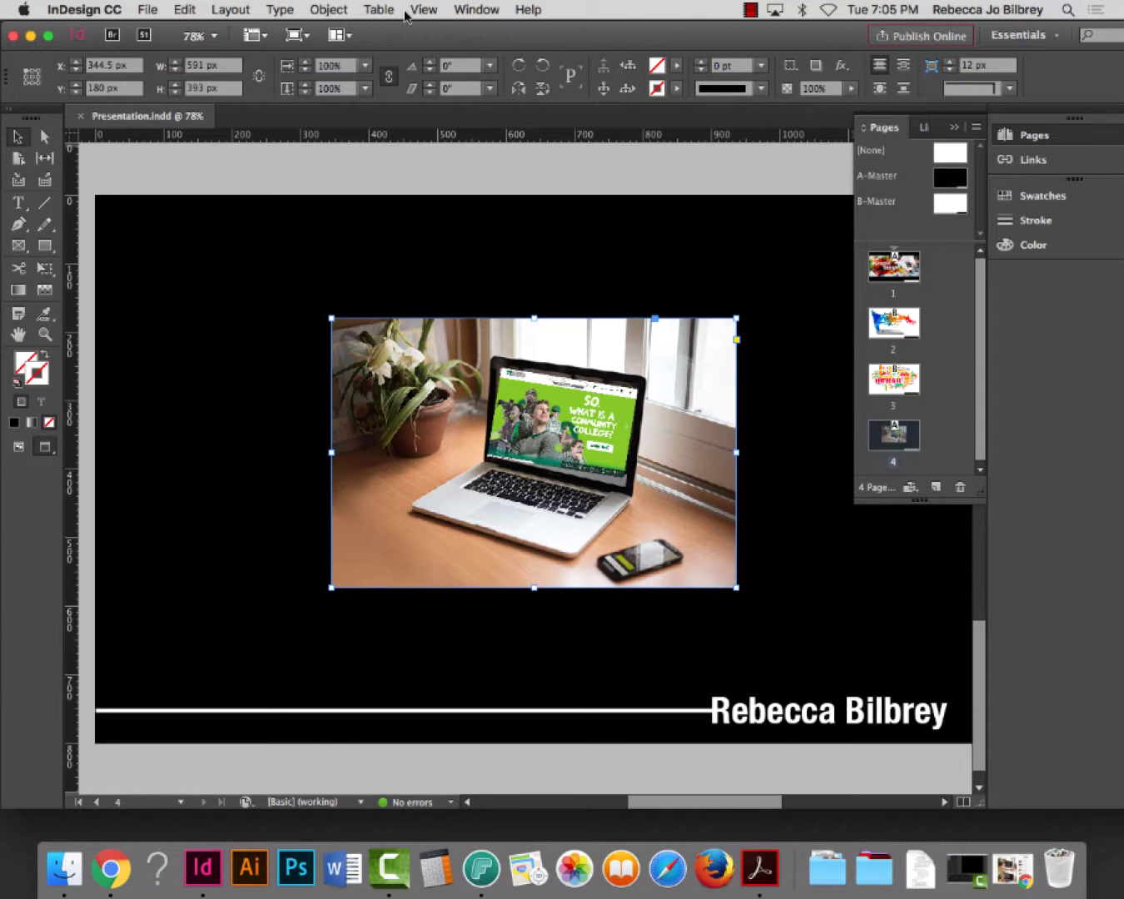
pyautogui.click(466, 11)
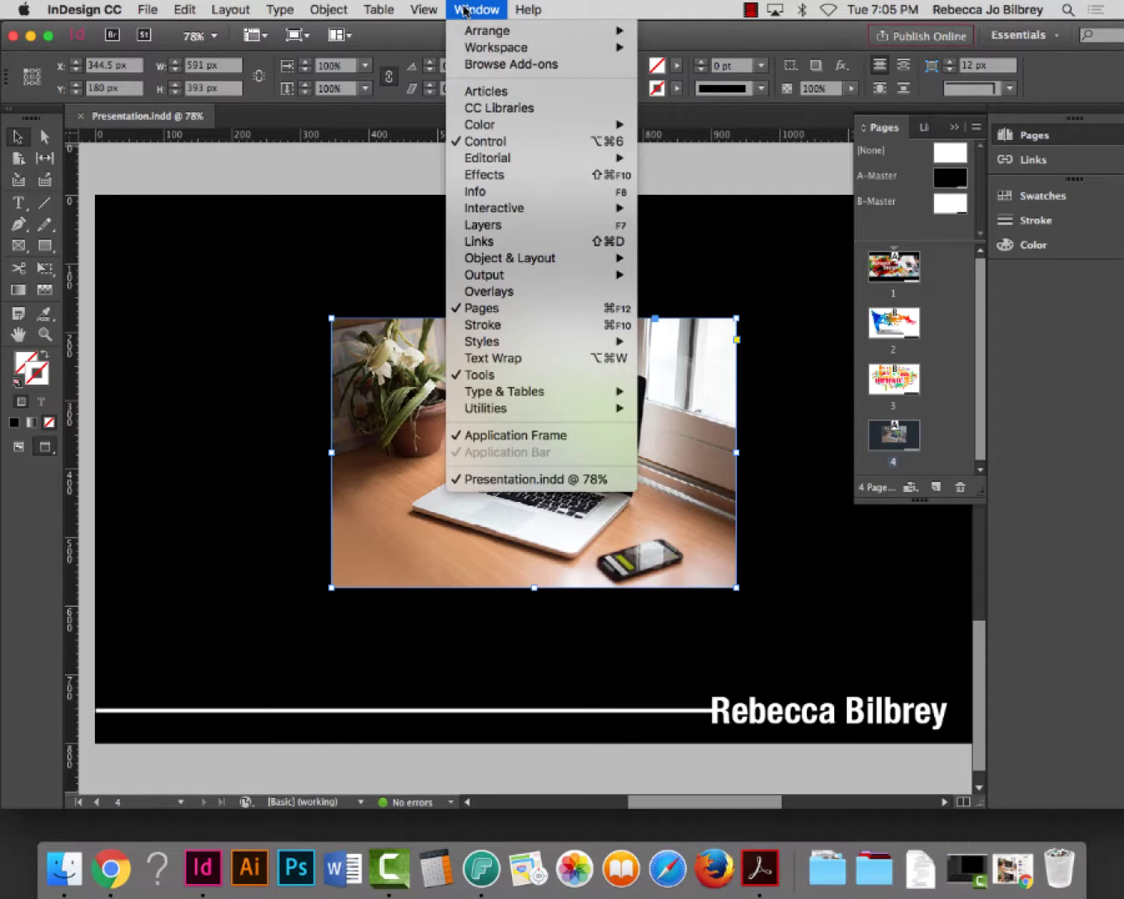
# Start a new hyperlink for the photo from the Hyperlinks panel, moving panels off the photo
pyautogui.moveTo(505, 216)
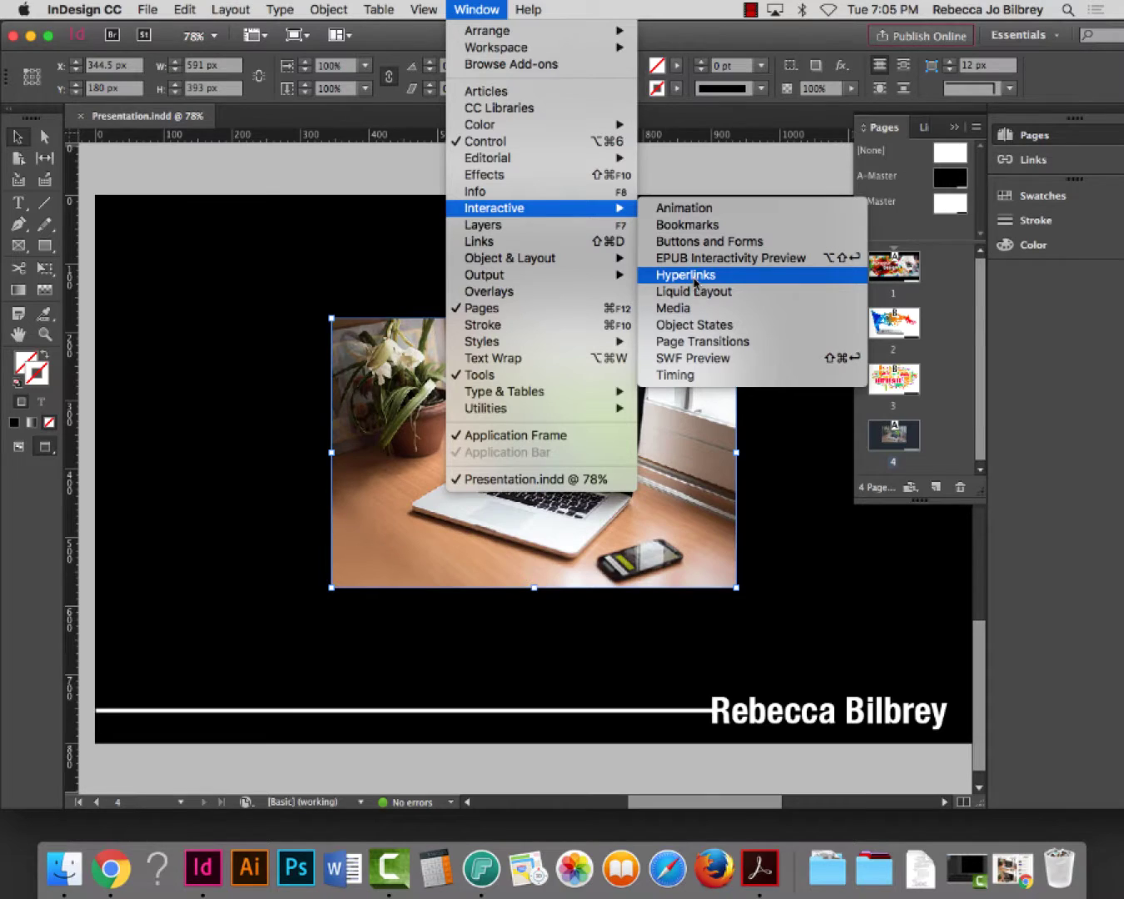
pyautogui.click(684, 275)
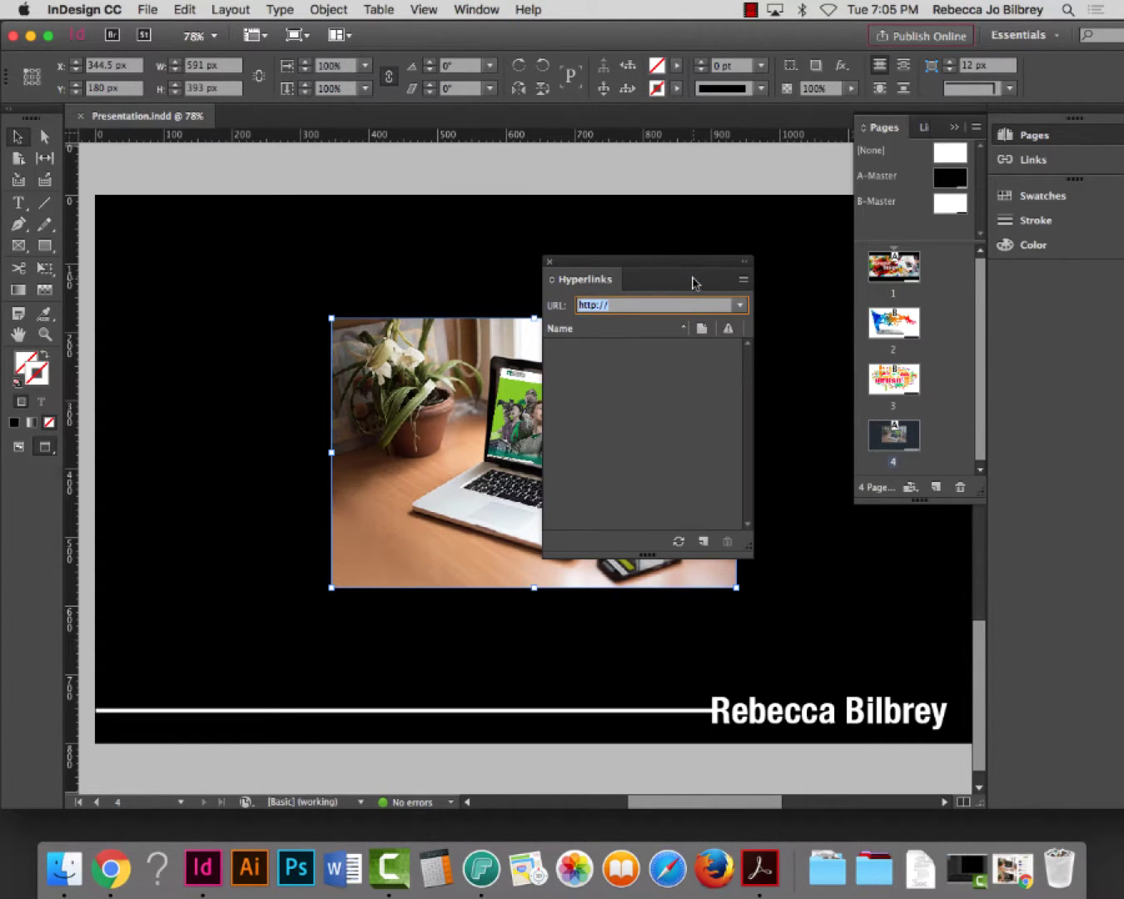
pyautogui.moveTo(653, 259); pyautogui.dragTo(697, 158)
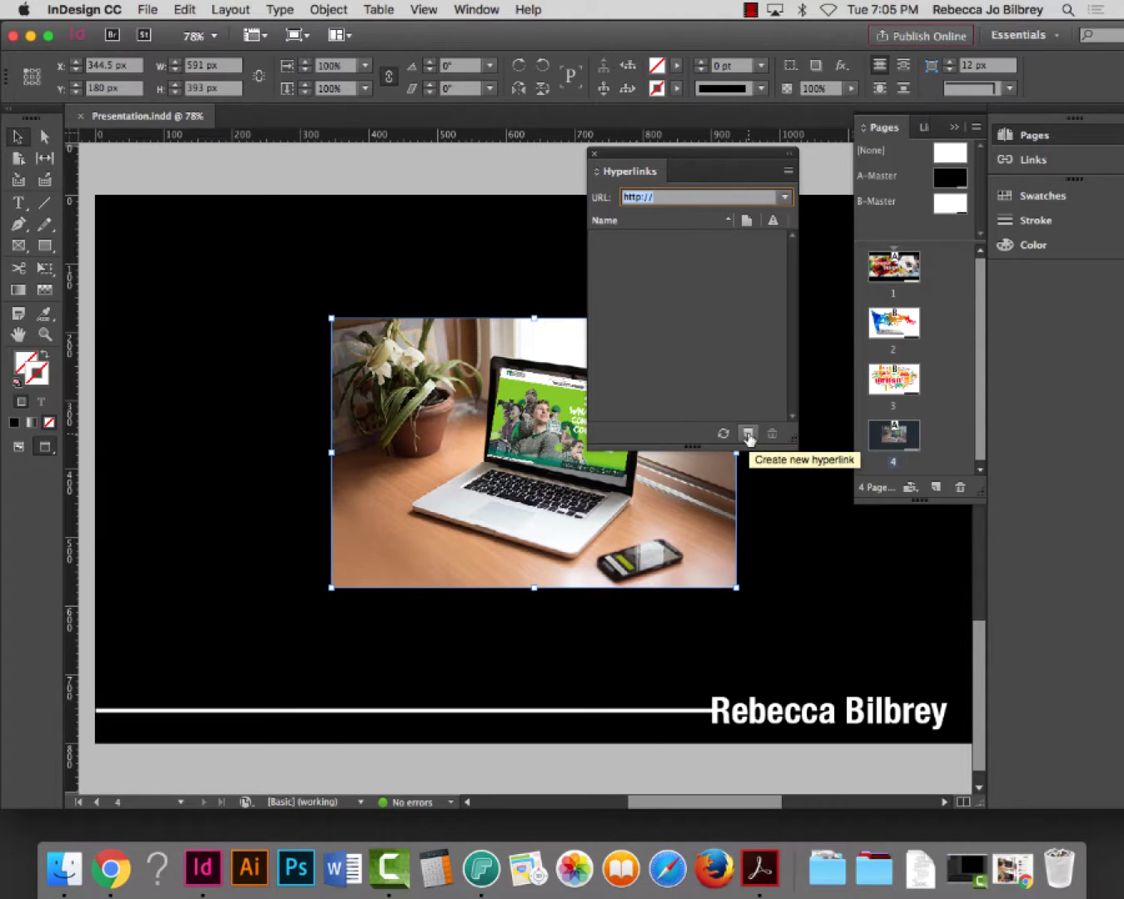
pyautogui.click(748, 434)
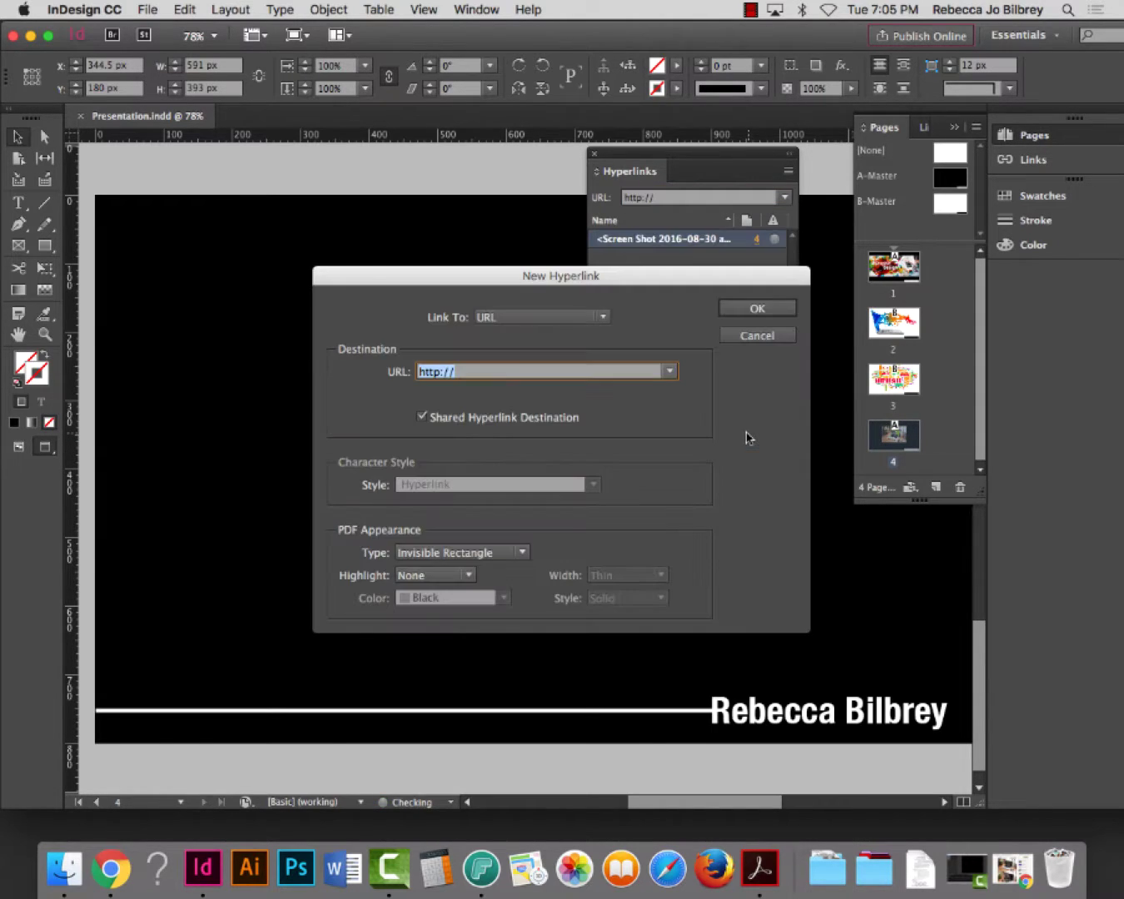
pyautogui.moveTo(563, 272); pyautogui.dragTo(548, 165)
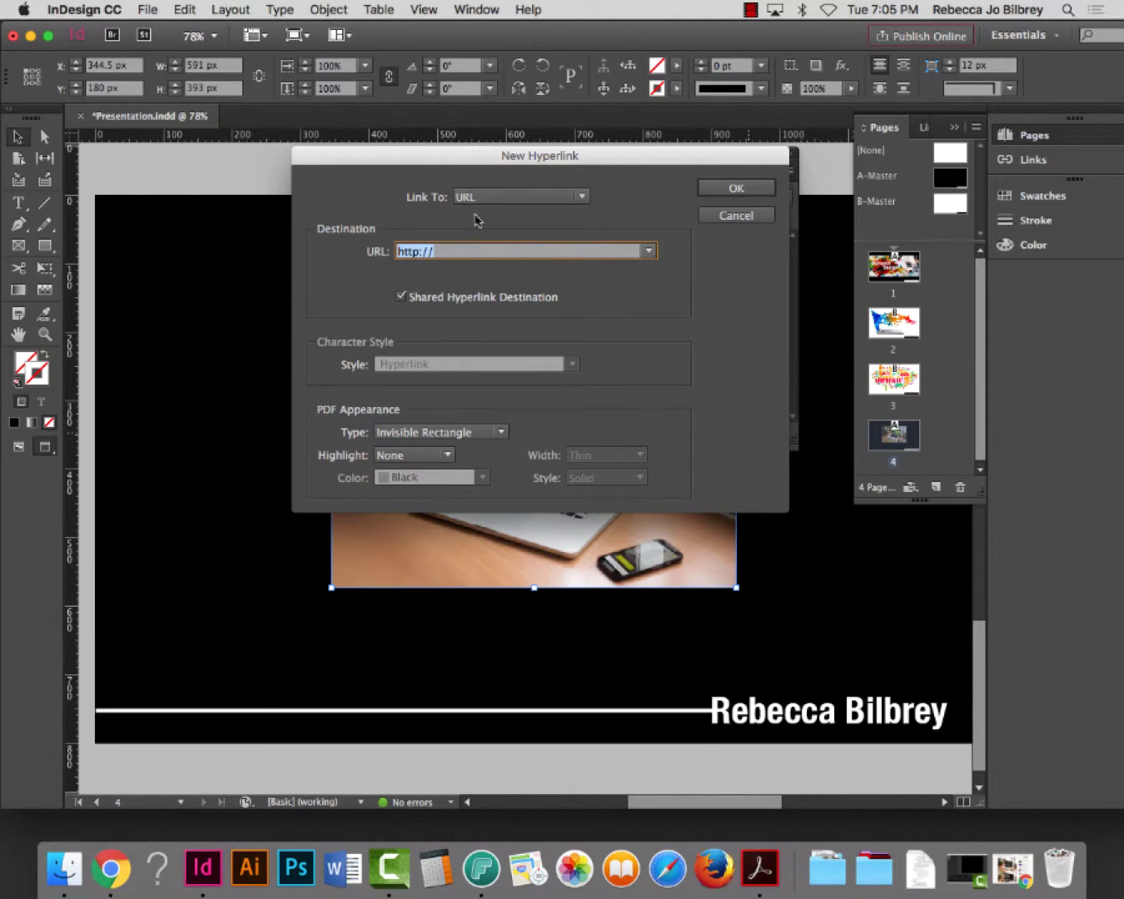
pyautogui.click(111, 870)
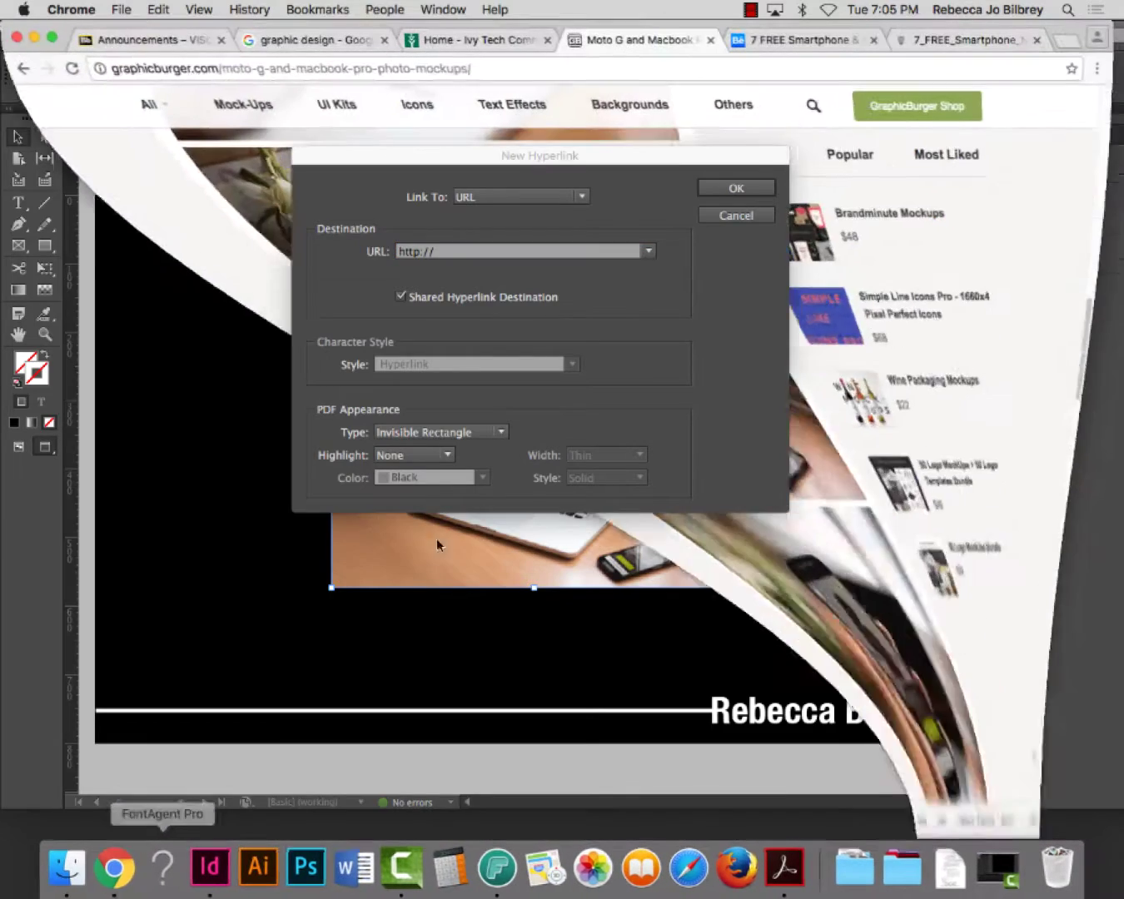
pyautogui.click(467, 40)
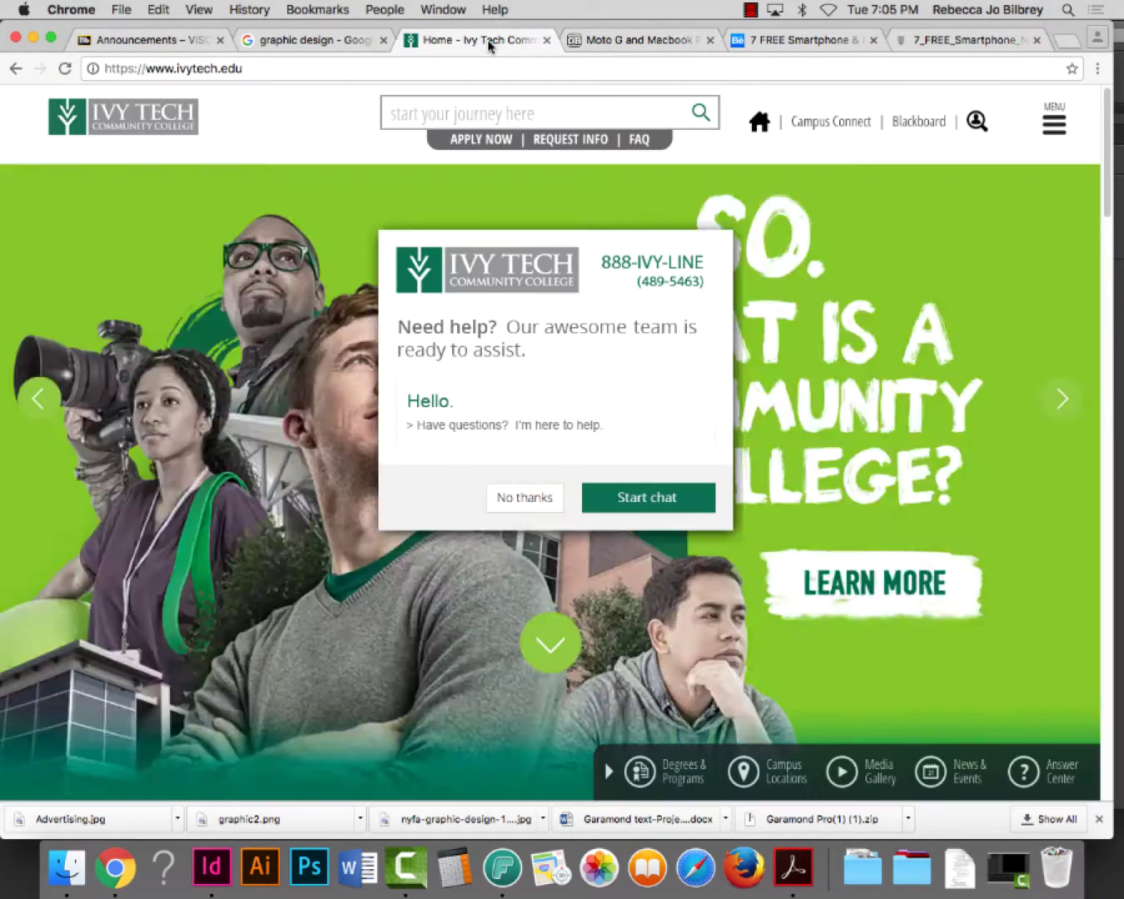
pyautogui.click(264, 70)
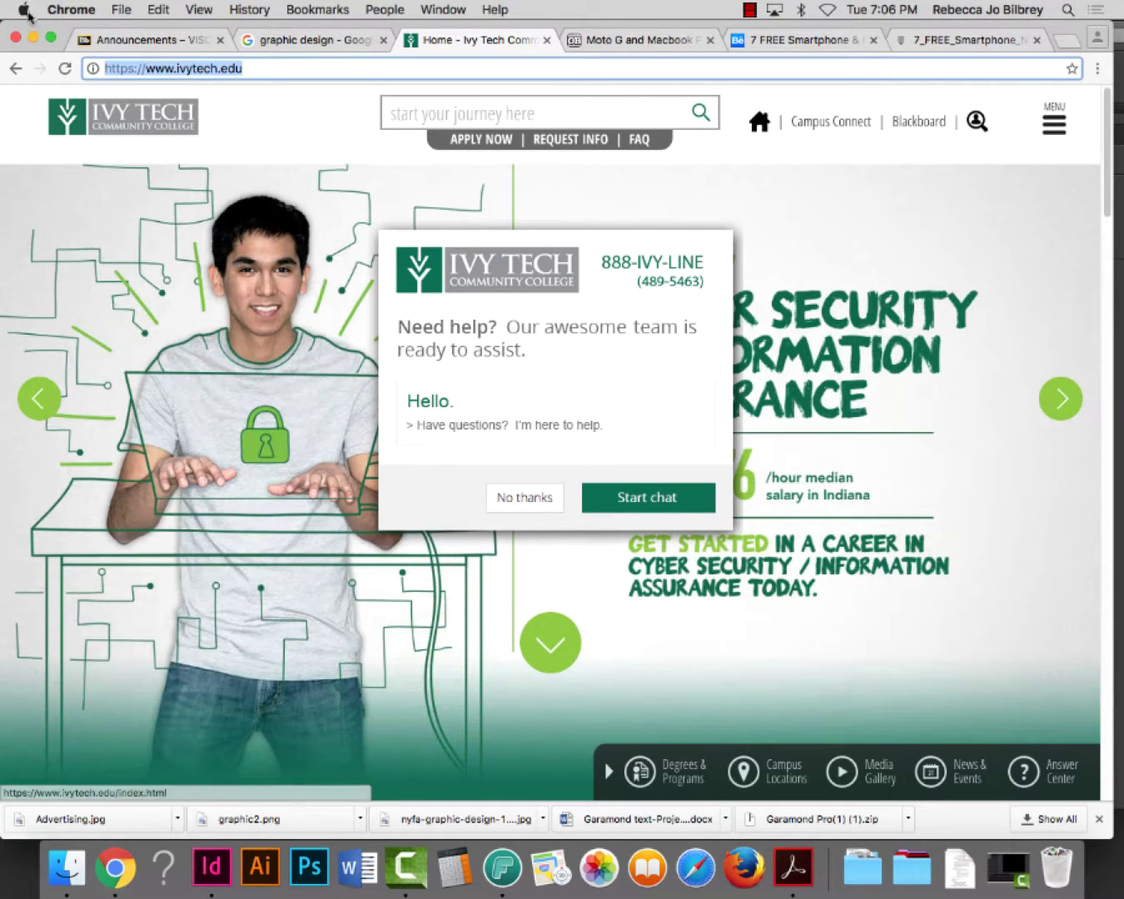
pyautogui.click(533, 504)
pyautogui.click(265, 70)
pyautogui.press('super+c')
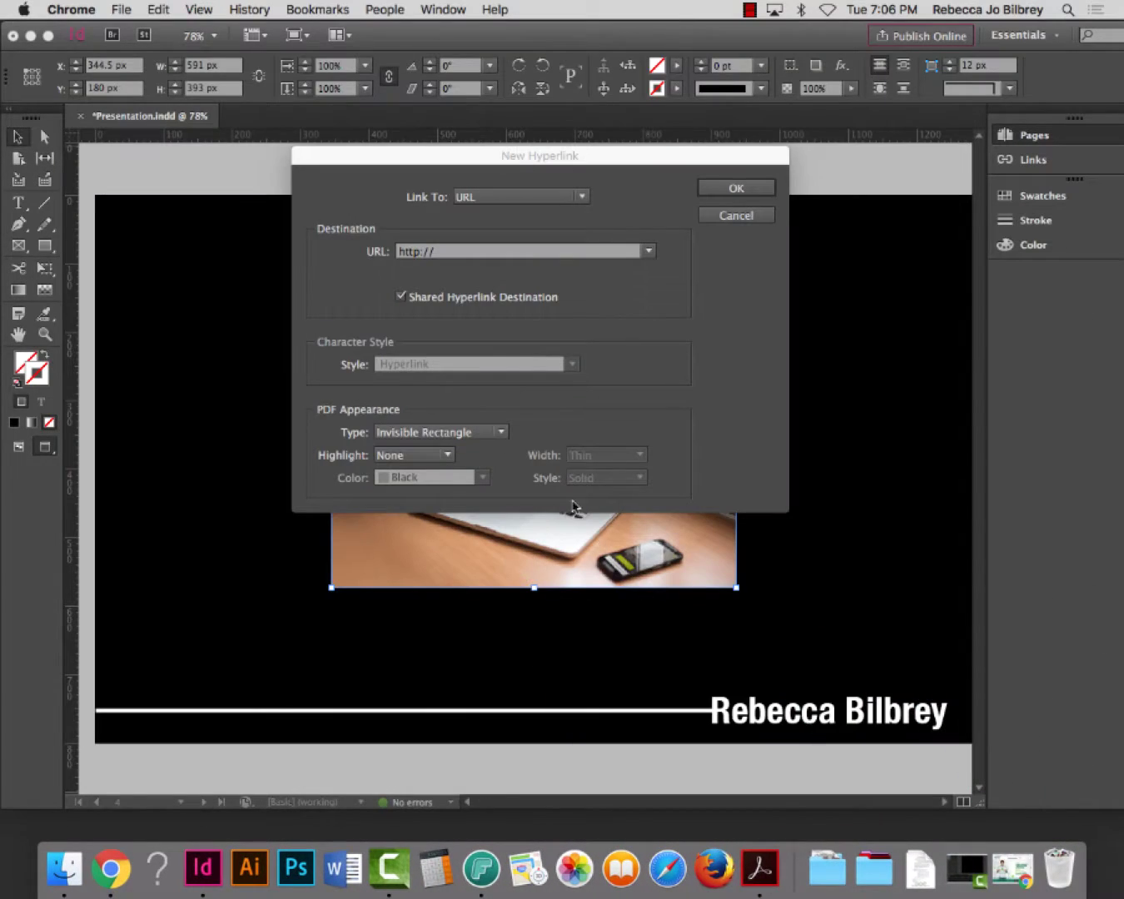
pyautogui.click(463, 249)
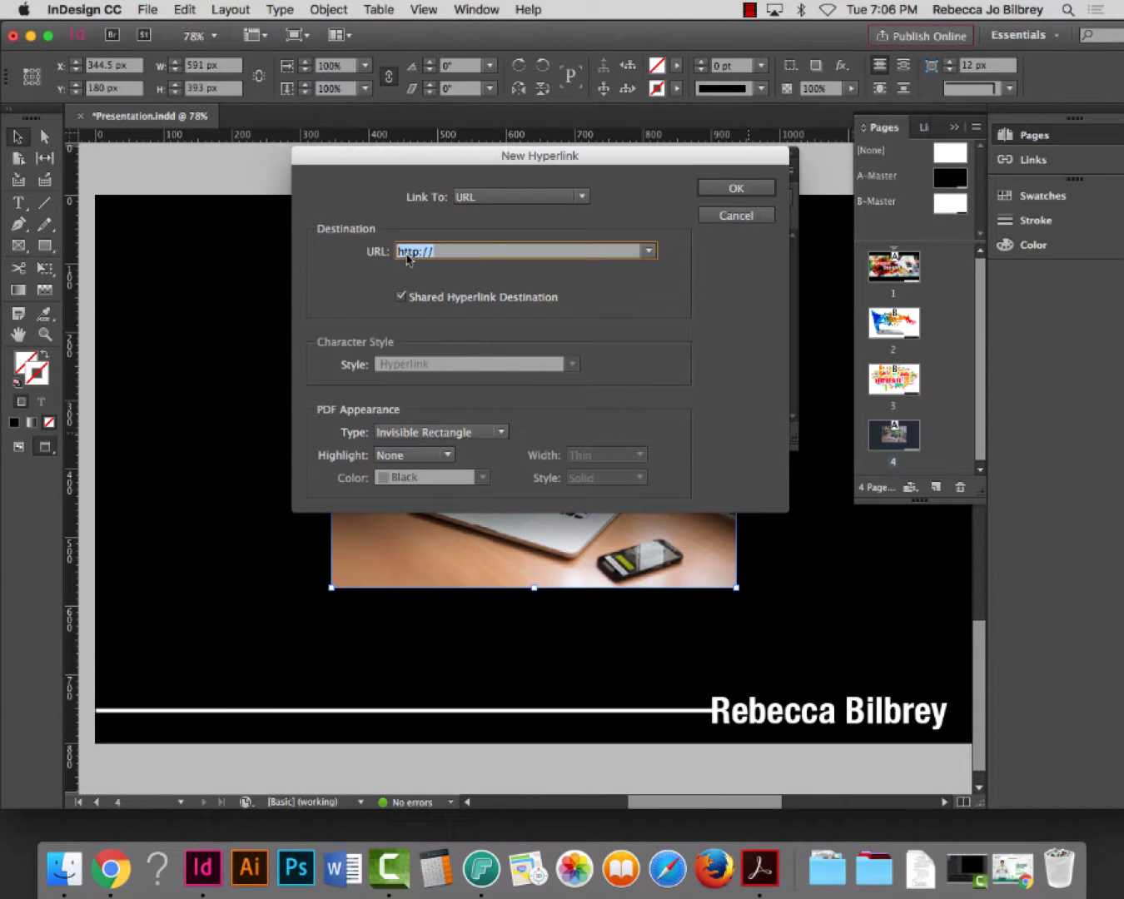
pyautogui.press('super+v')
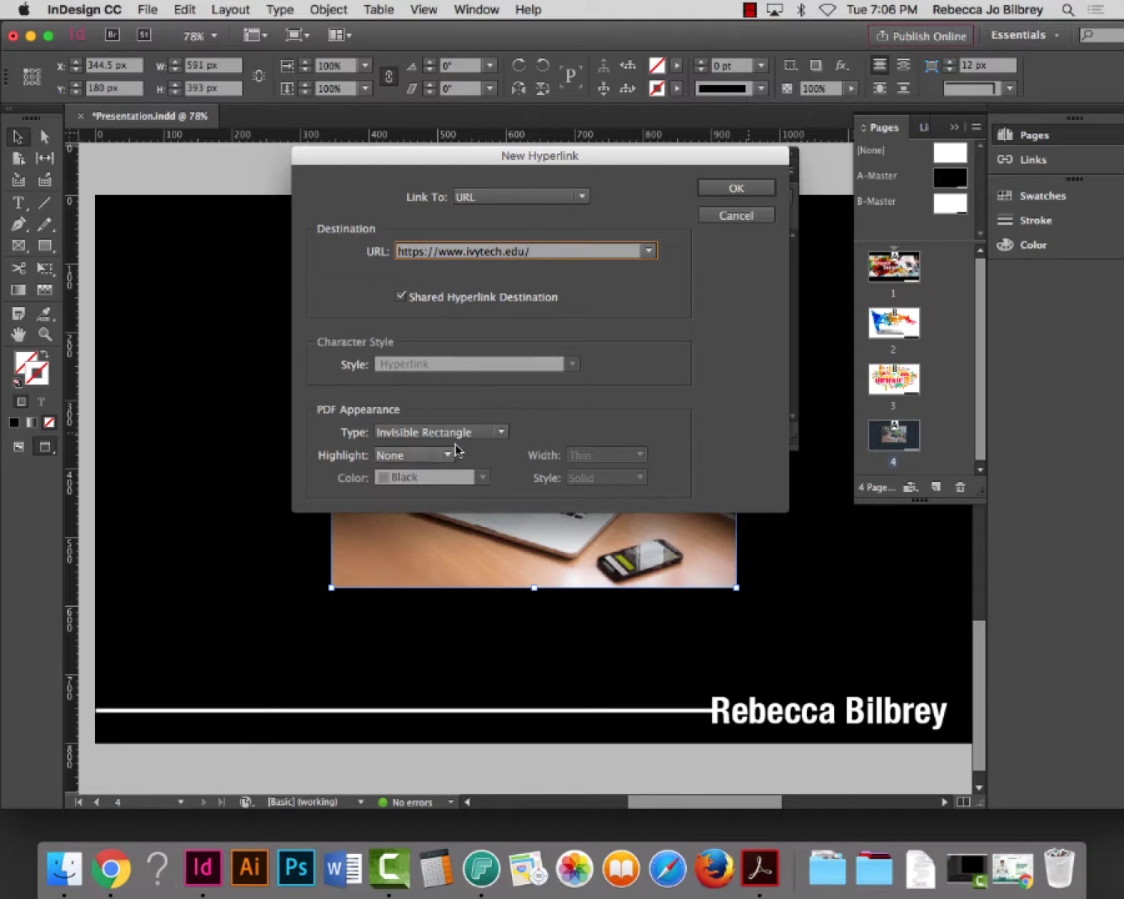
pyautogui.click(436, 433)
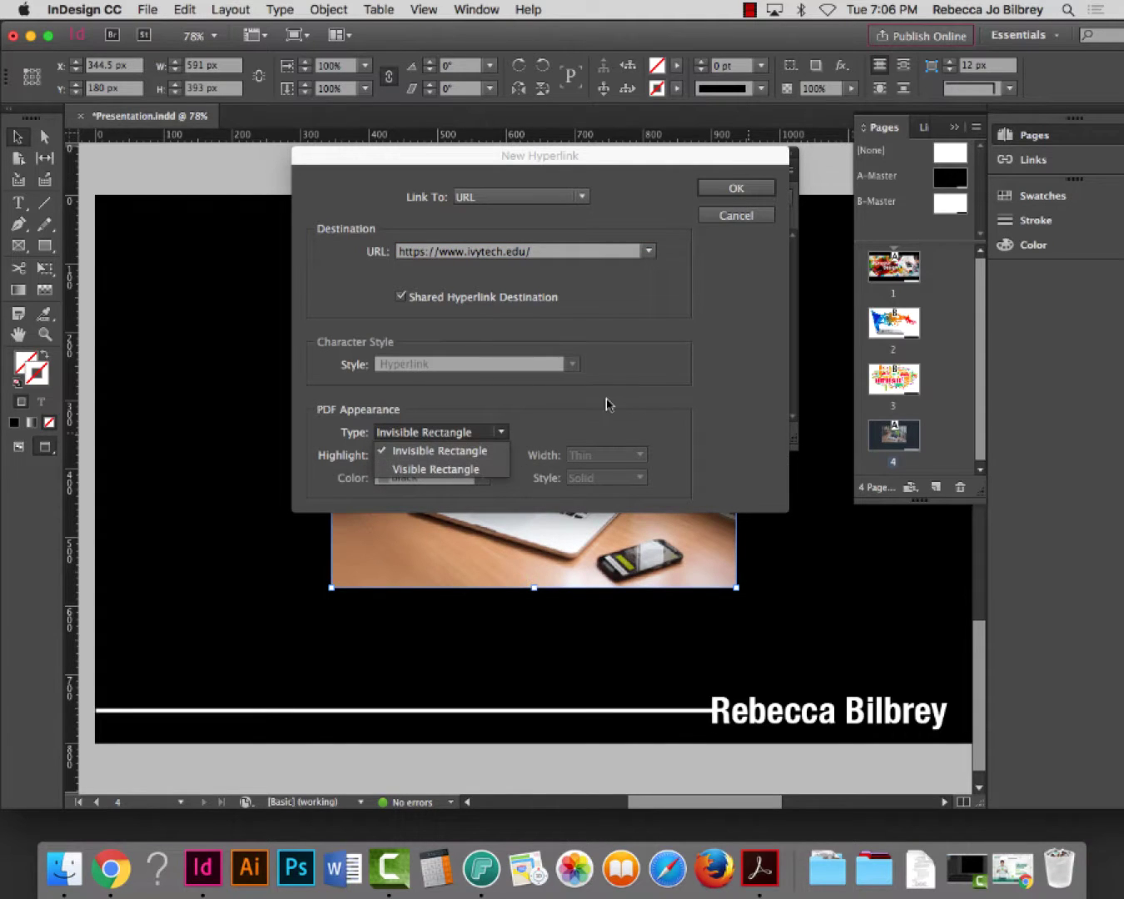
pyautogui.click(607, 401)
pyautogui.click(448, 456)
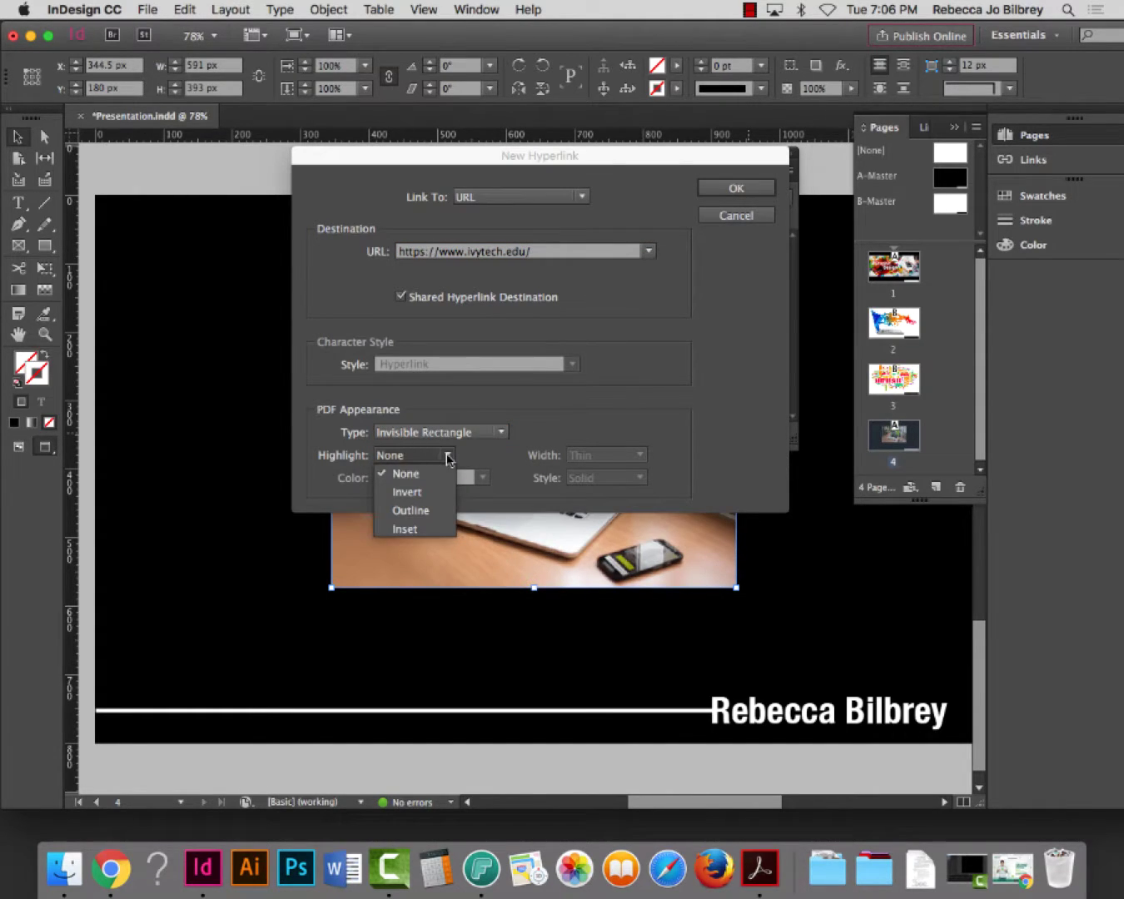
pyautogui.click(596, 416)
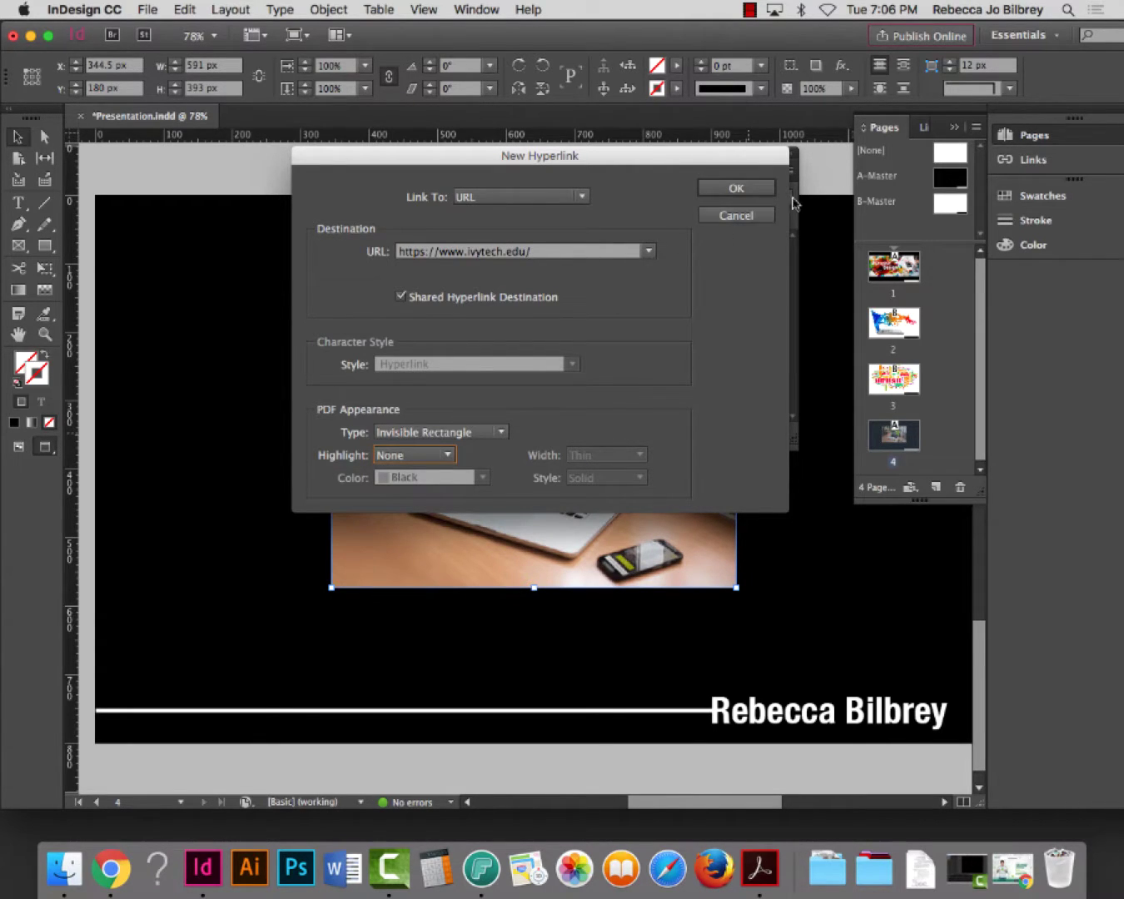
pyautogui.click(746, 195)
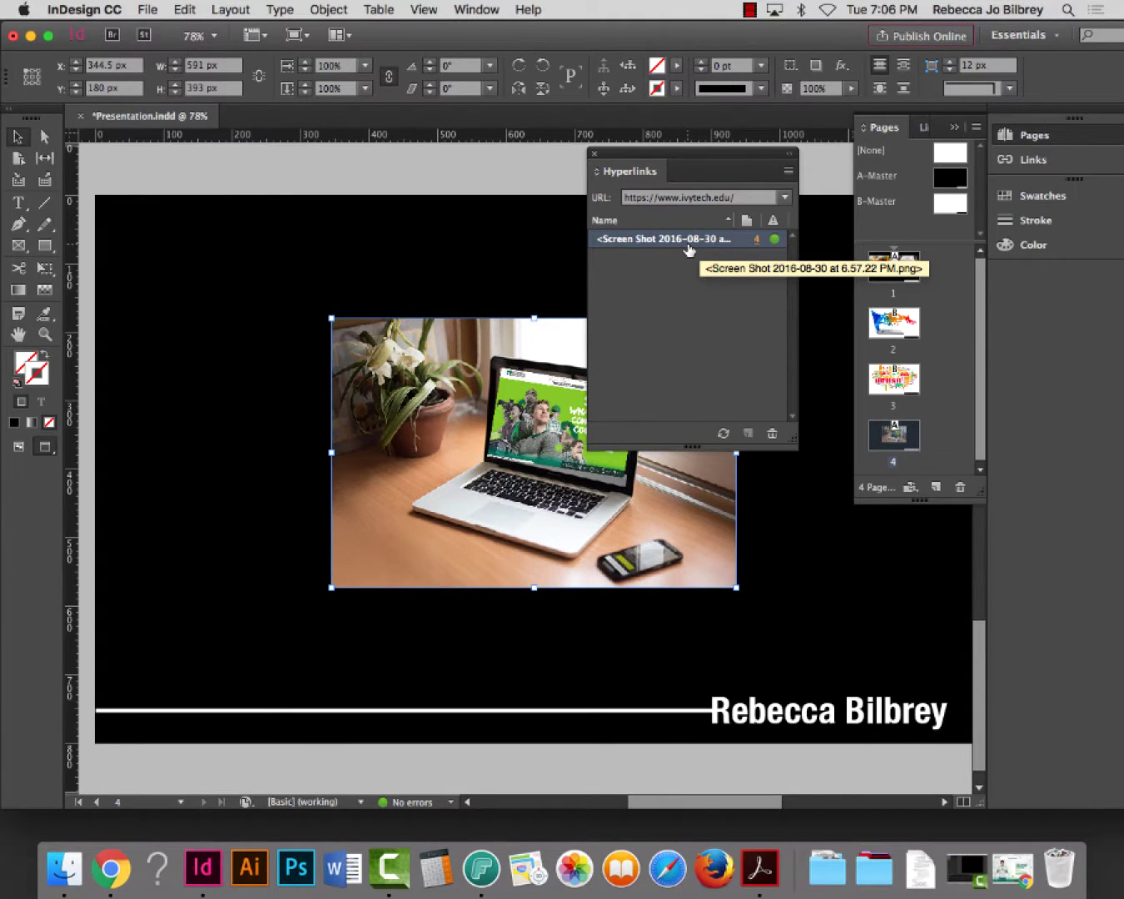
pyautogui.click(594, 154)
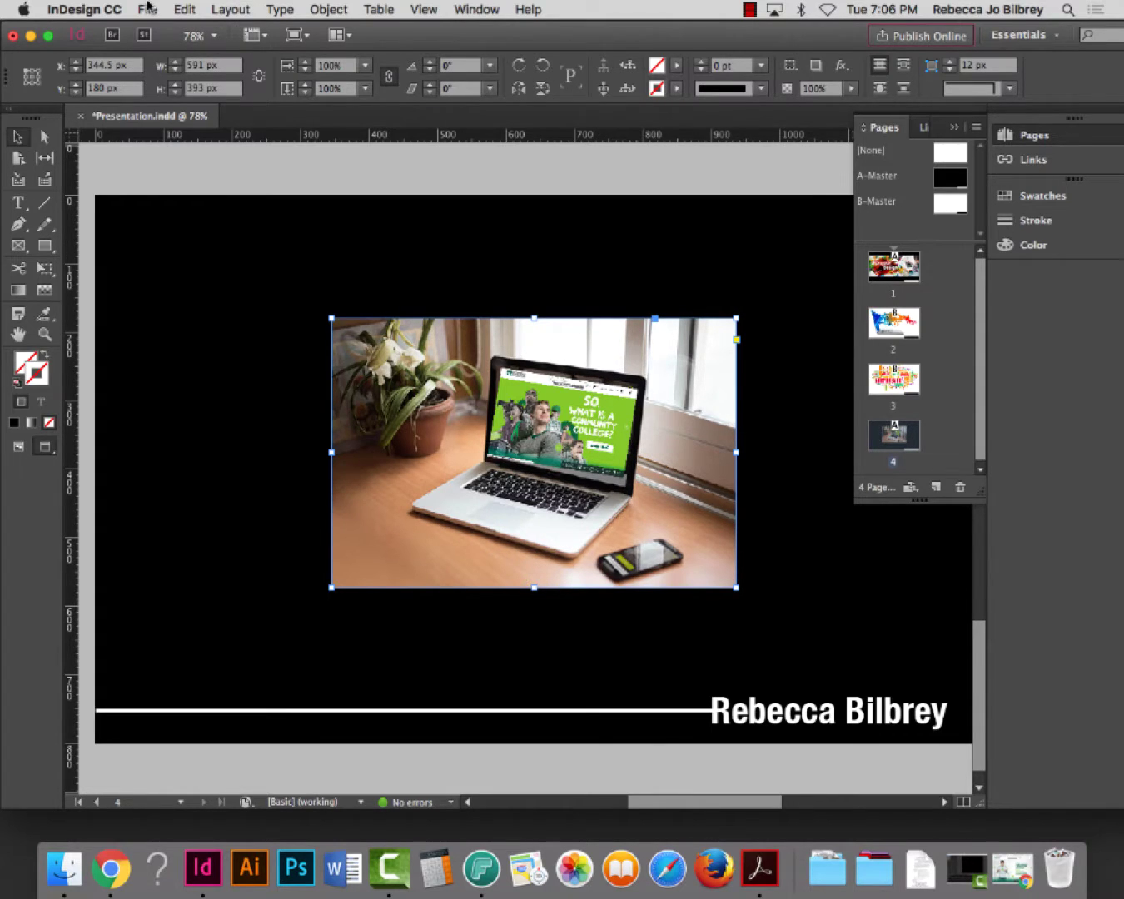
# Save the presentation, then export it with the Adobe PDF (Interactive) format
pyautogui.press('super+s')
pyautogui.click(147, 9)
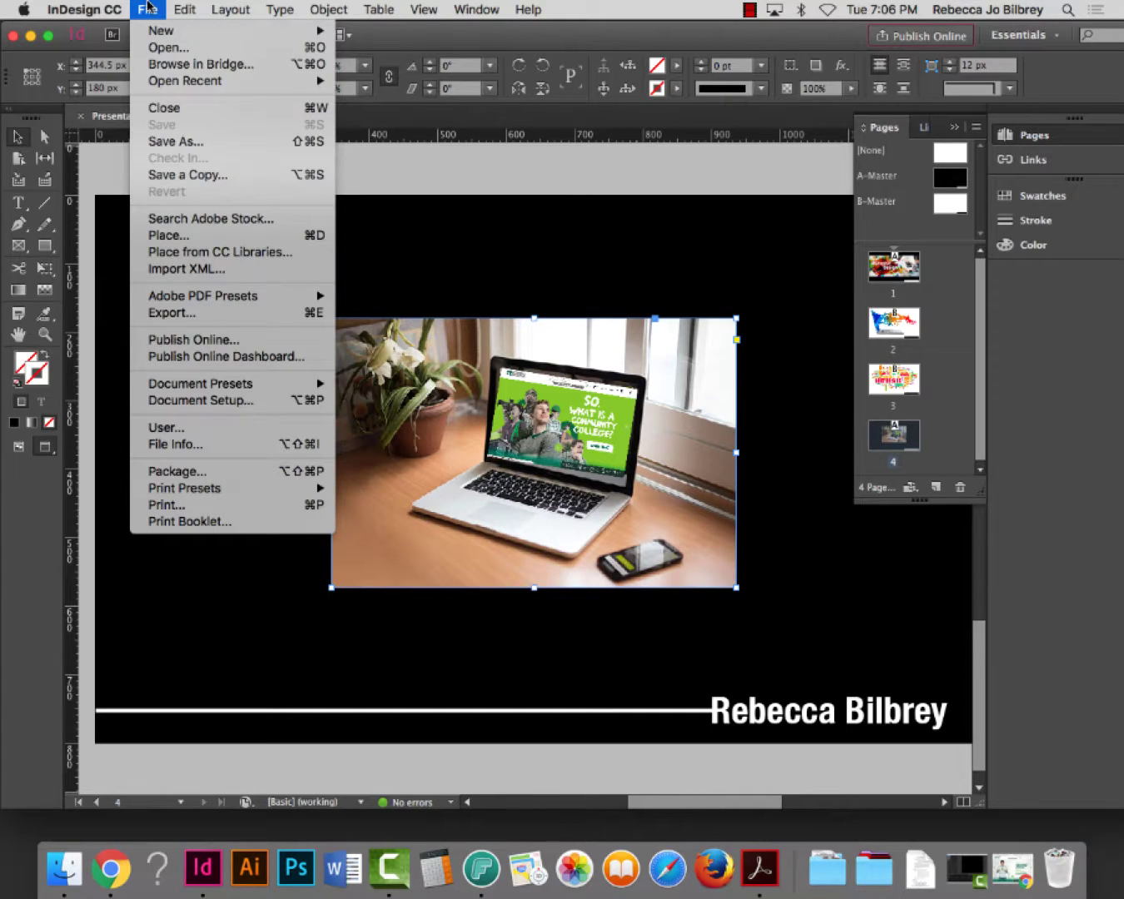
pyautogui.click(185, 313)
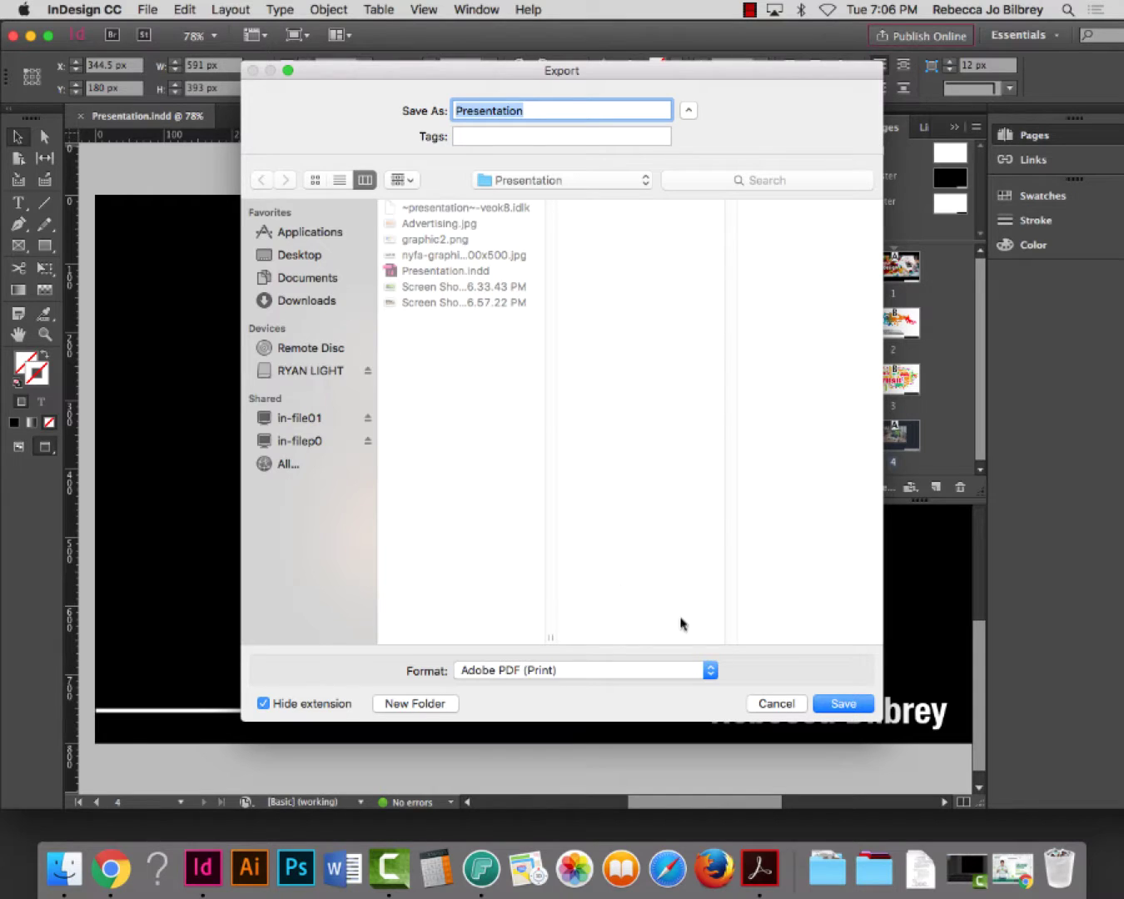
pyautogui.moveTo(360, 81); pyautogui.dragTo(222, 30)
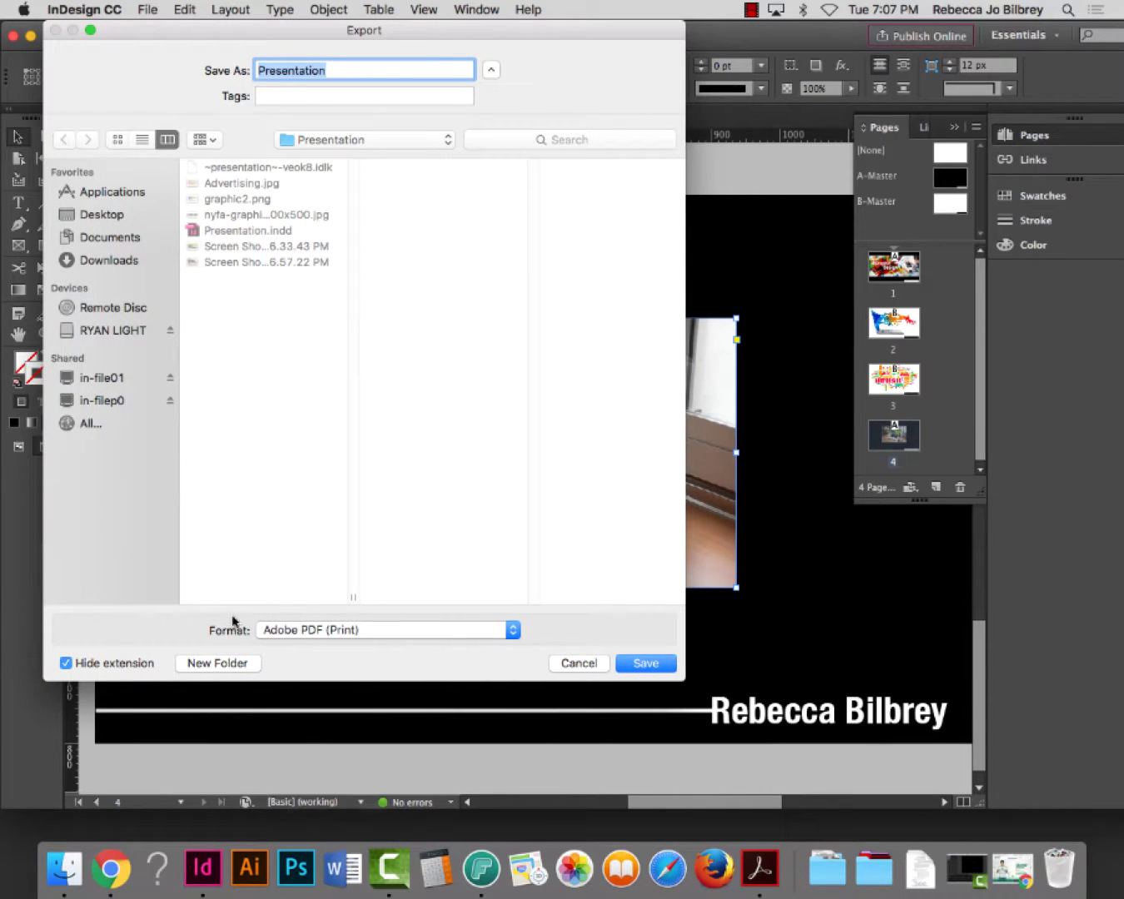
pyautogui.click(329, 633)
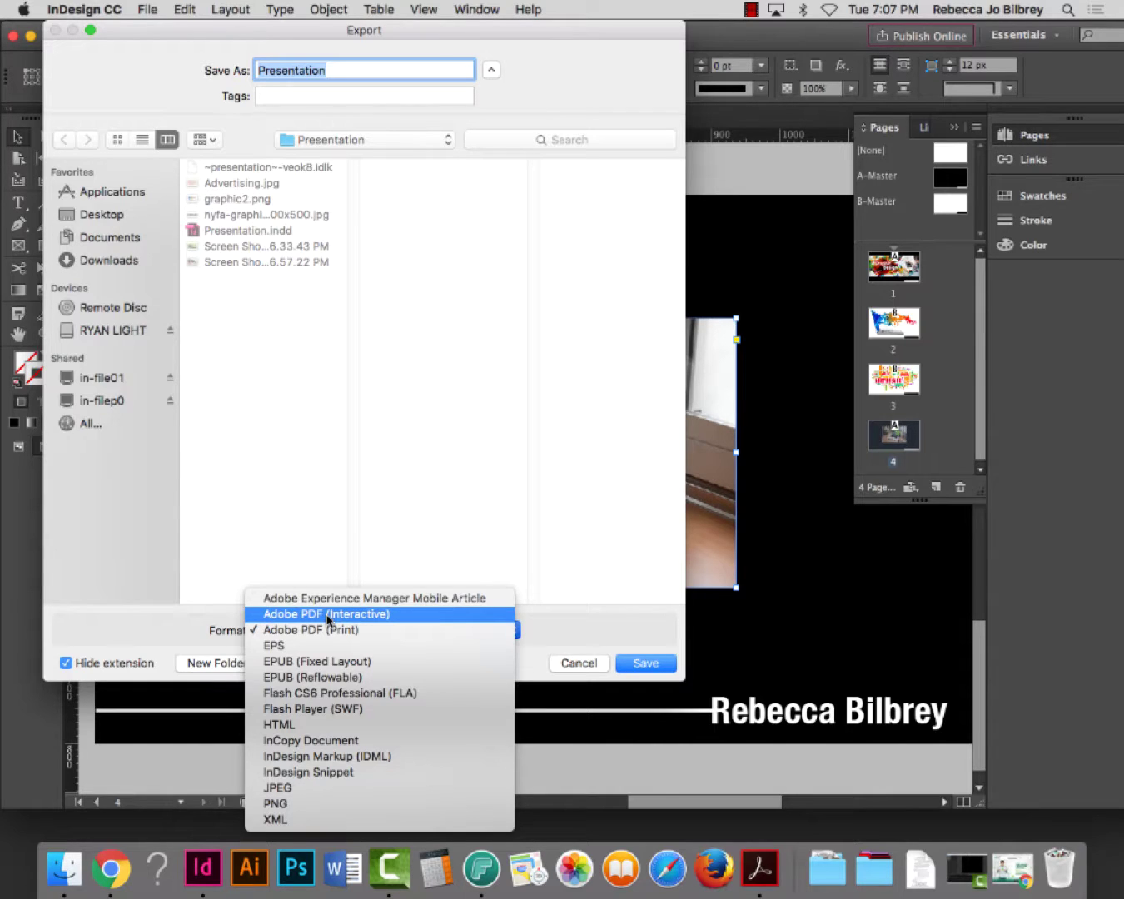
pyautogui.click(328, 616)
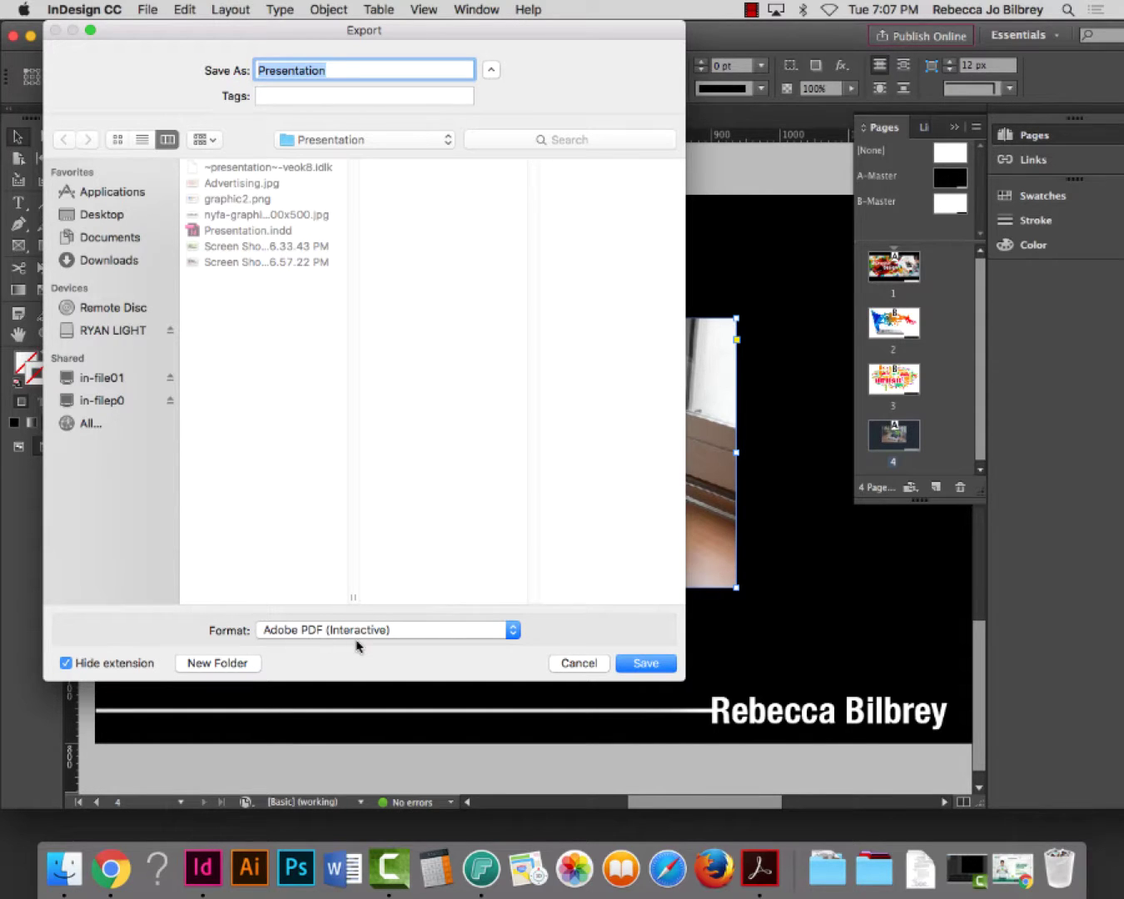
pyautogui.click(648, 663)
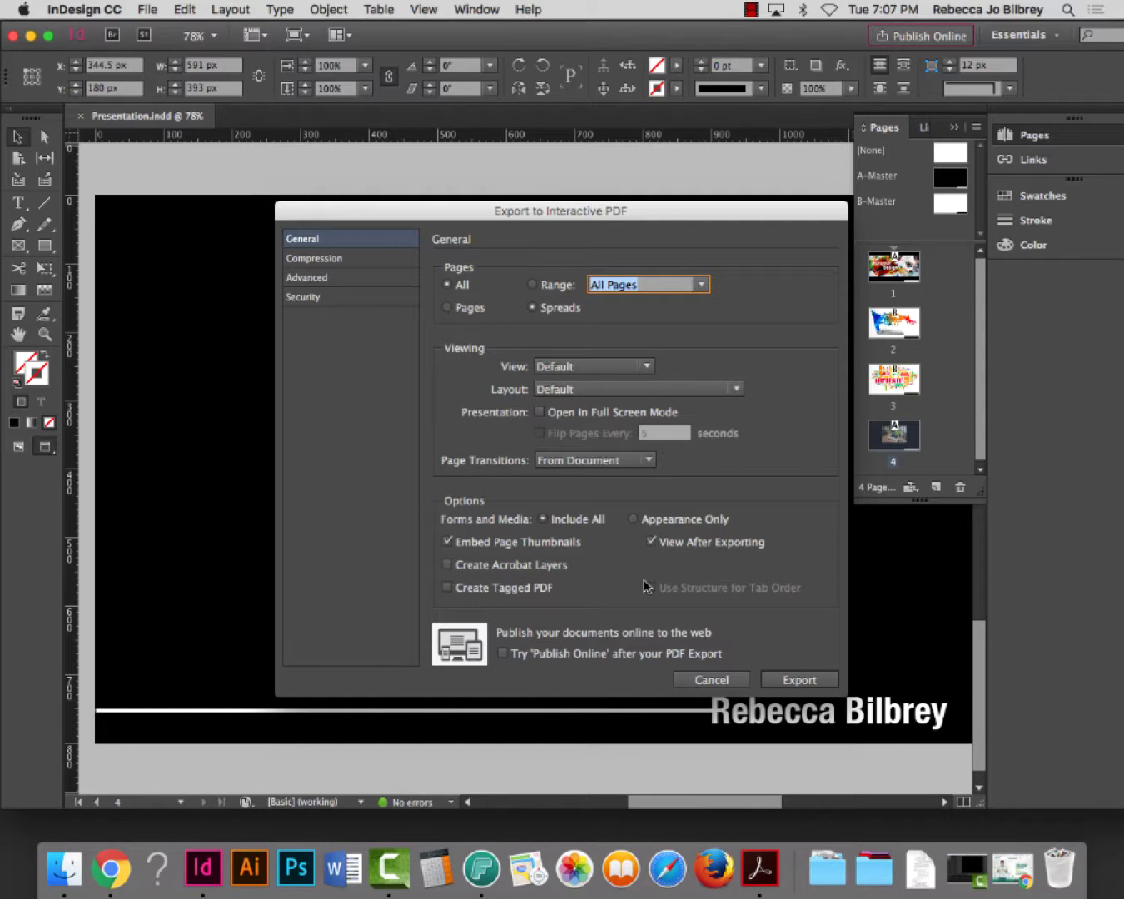
# Export individual pages with Fit Page view, Single Page layout and Open in Full Screen Mode
pyautogui.click(447, 309)
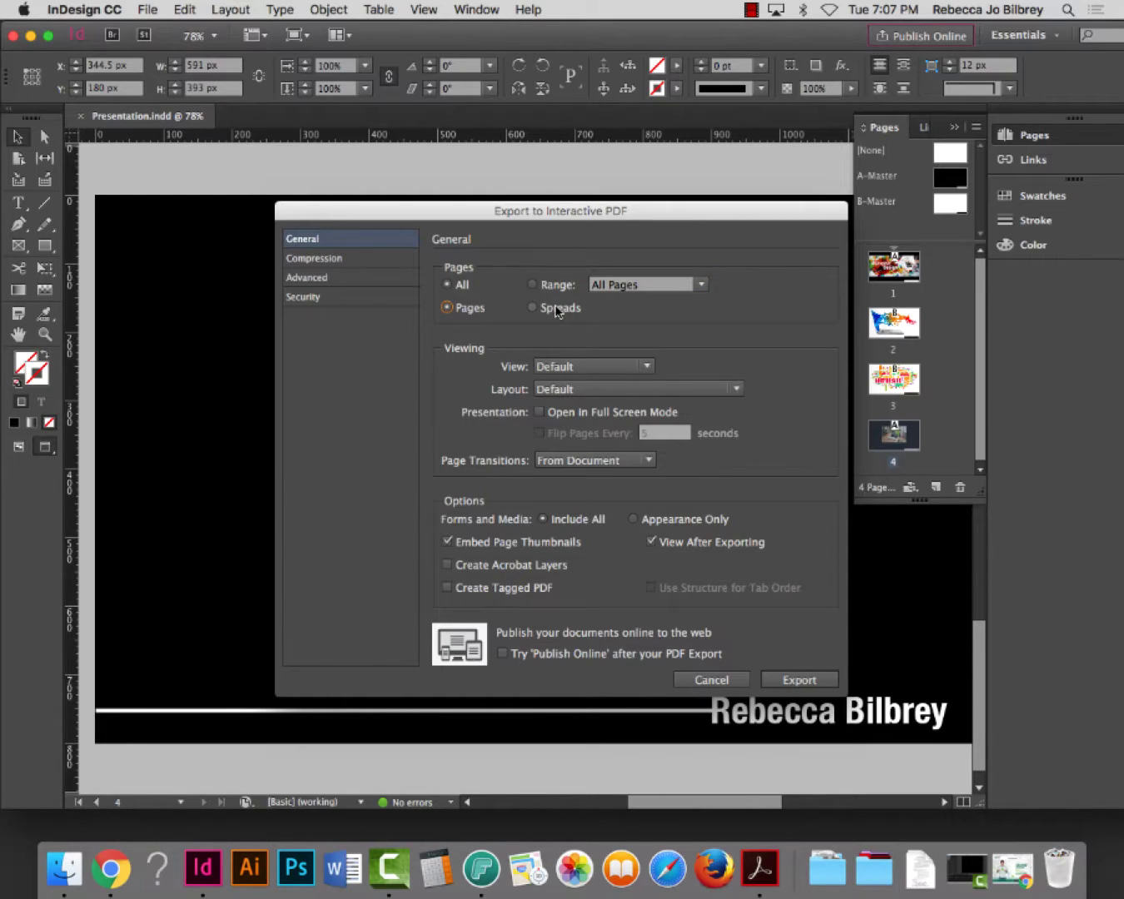
pyautogui.click(581, 368)
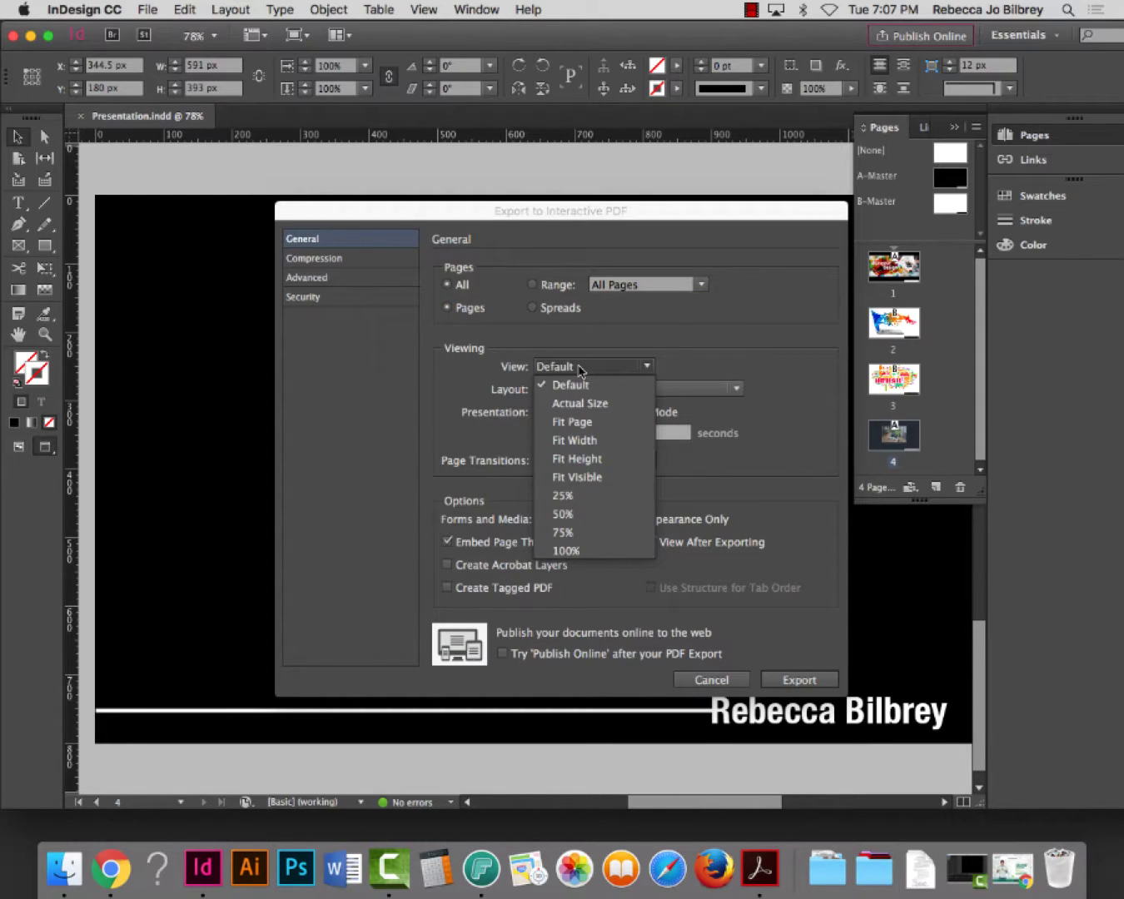
pyautogui.click(581, 425)
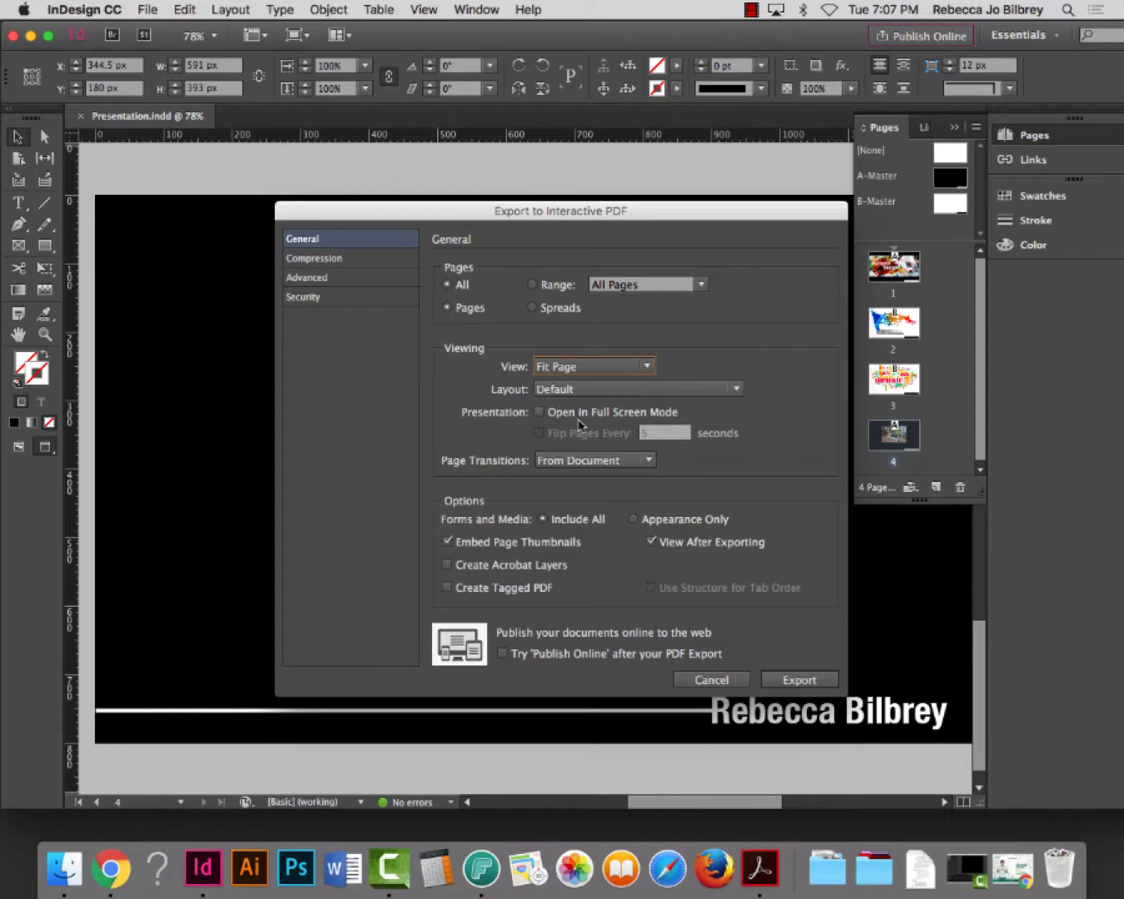
pyautogui.click(558, 391)
pyautogui.click(581, 426)
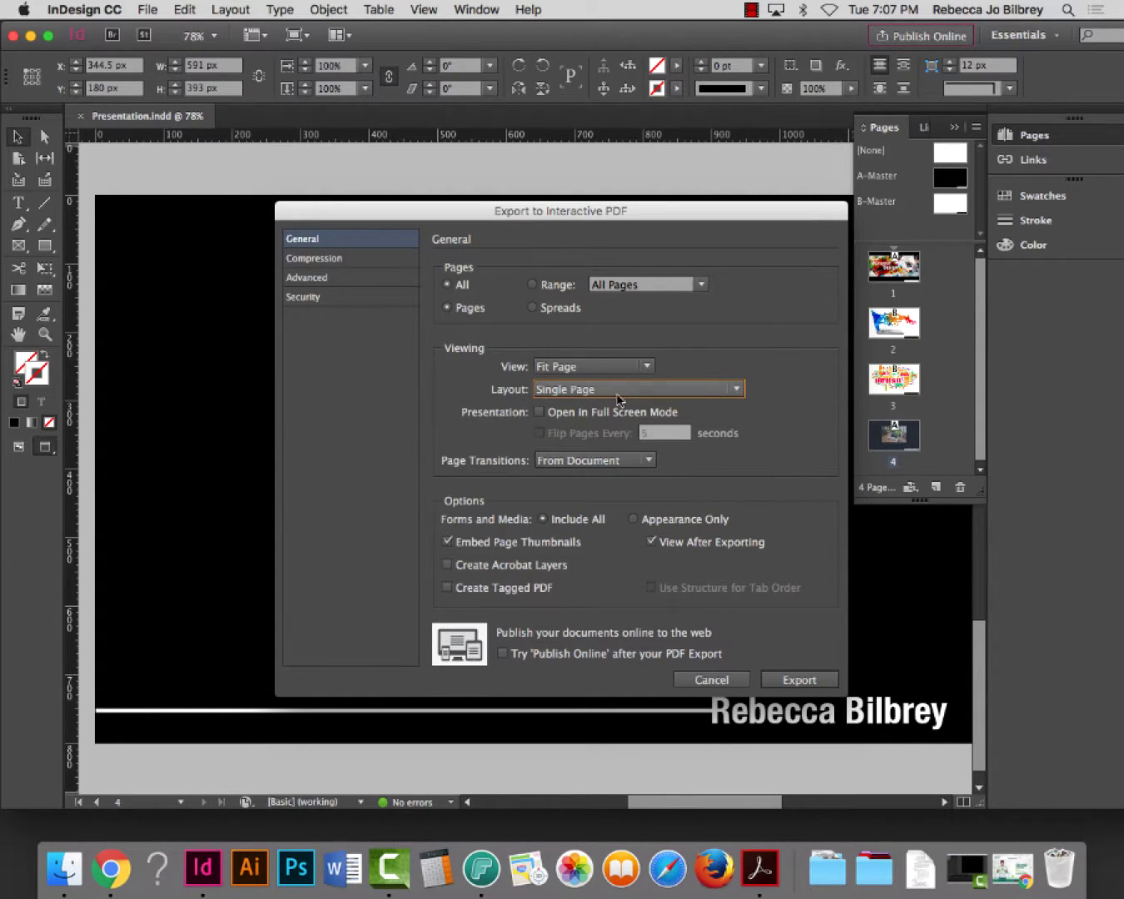
pyautogui.click(540, 412)
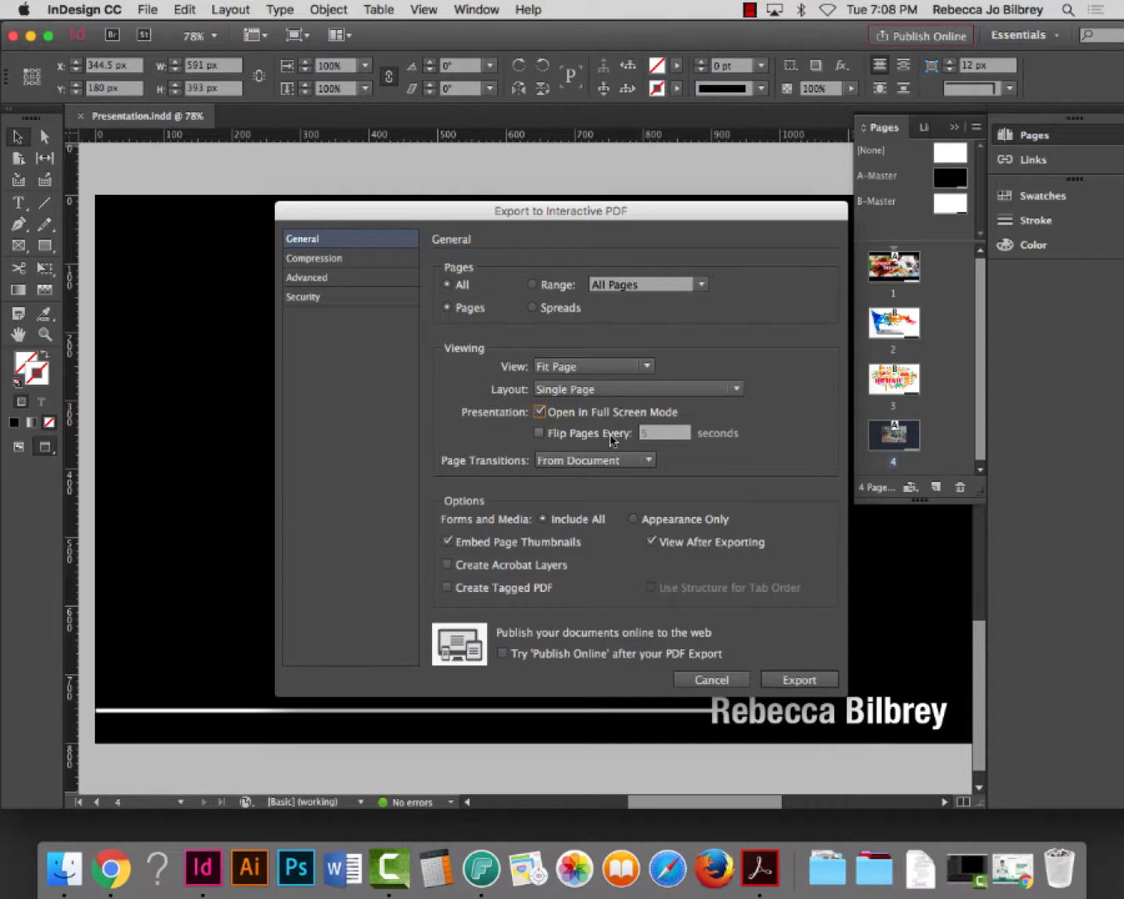
# Apply Dissolve page transitions to the interactive PDF
pyautogui.click(597, 463)
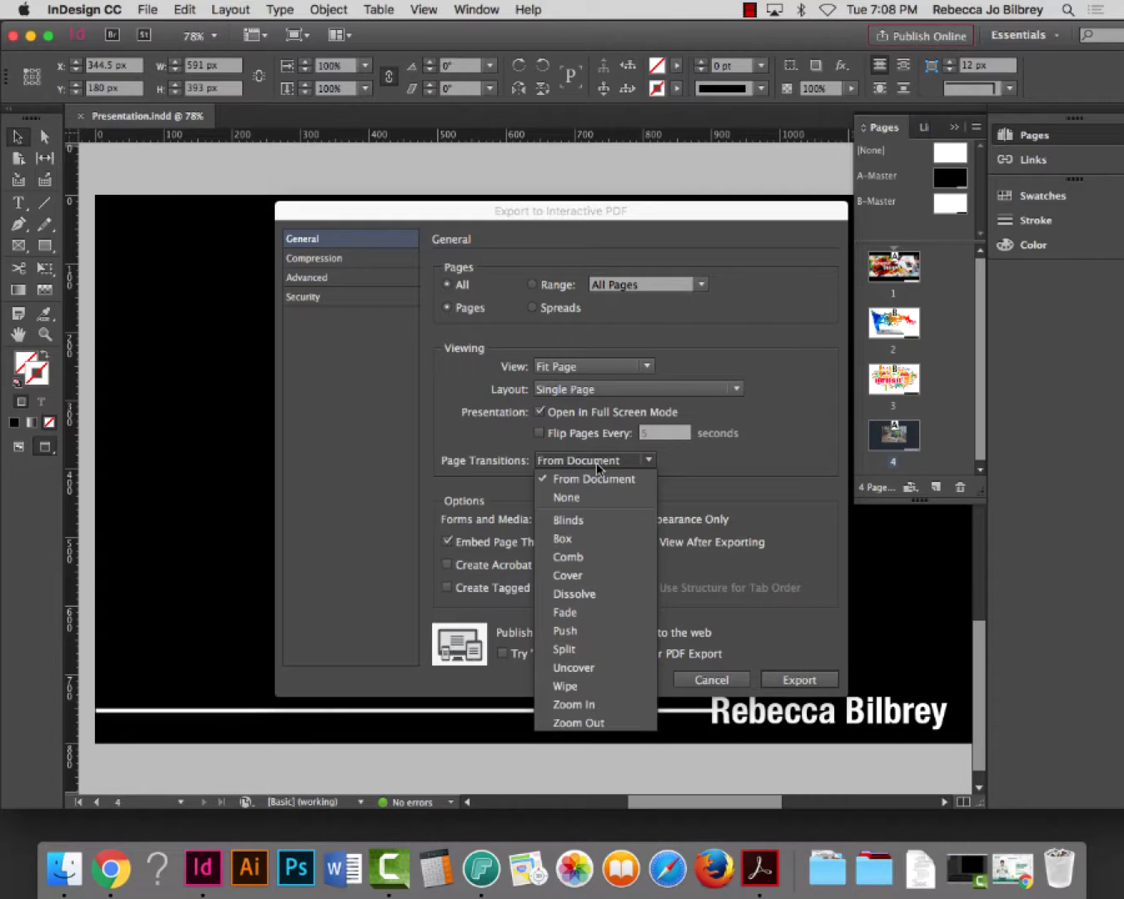
pyautogui.click(587, 596)
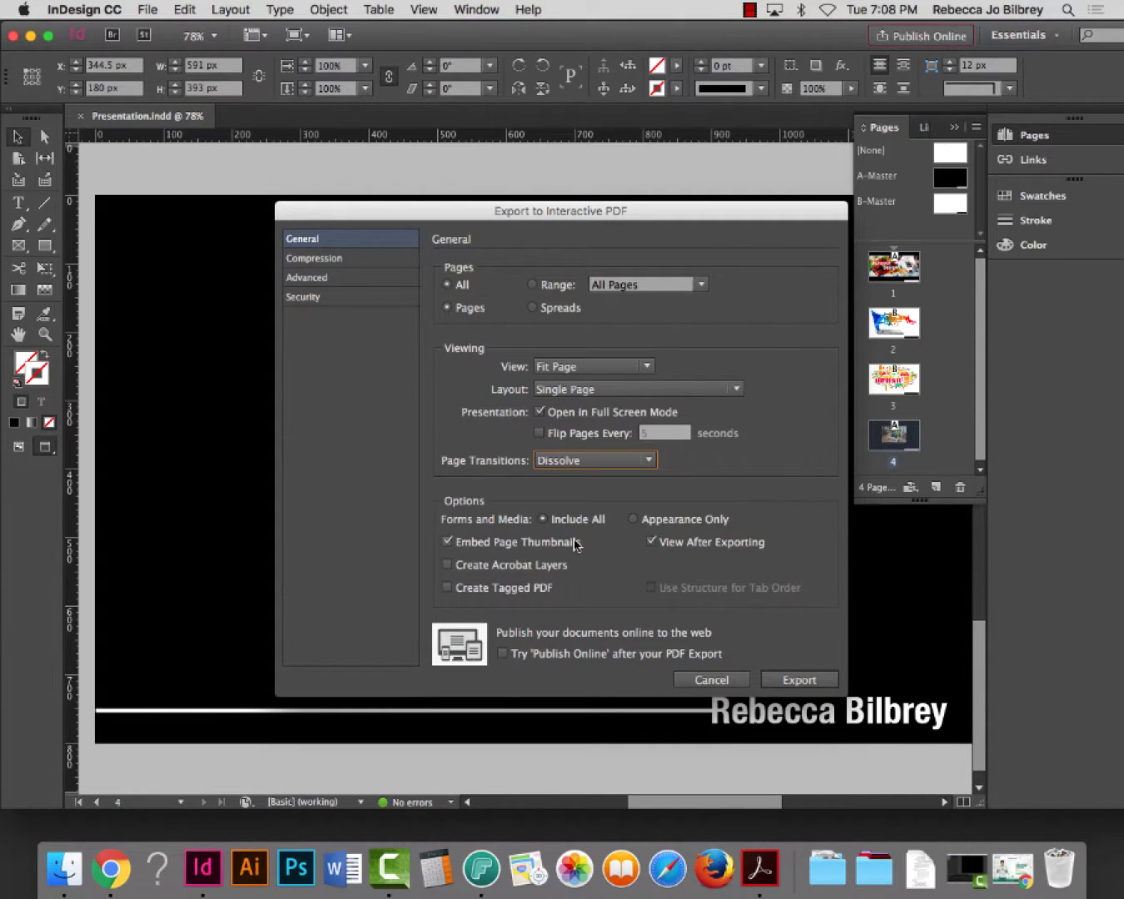
pyautogui.click(317, 260)
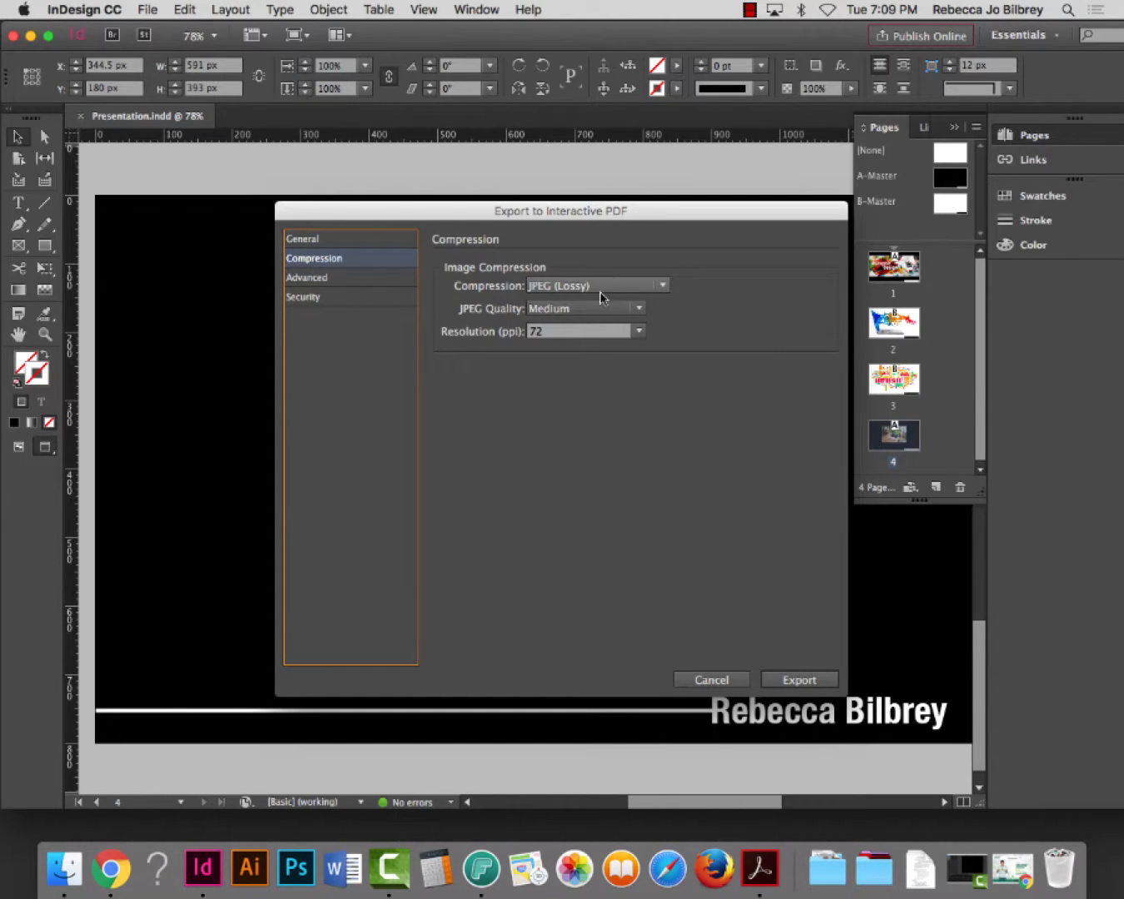
# Set image compression to JPEG 2000 (Lossless) at 300 ppi
pyautogui.click(619, 288)
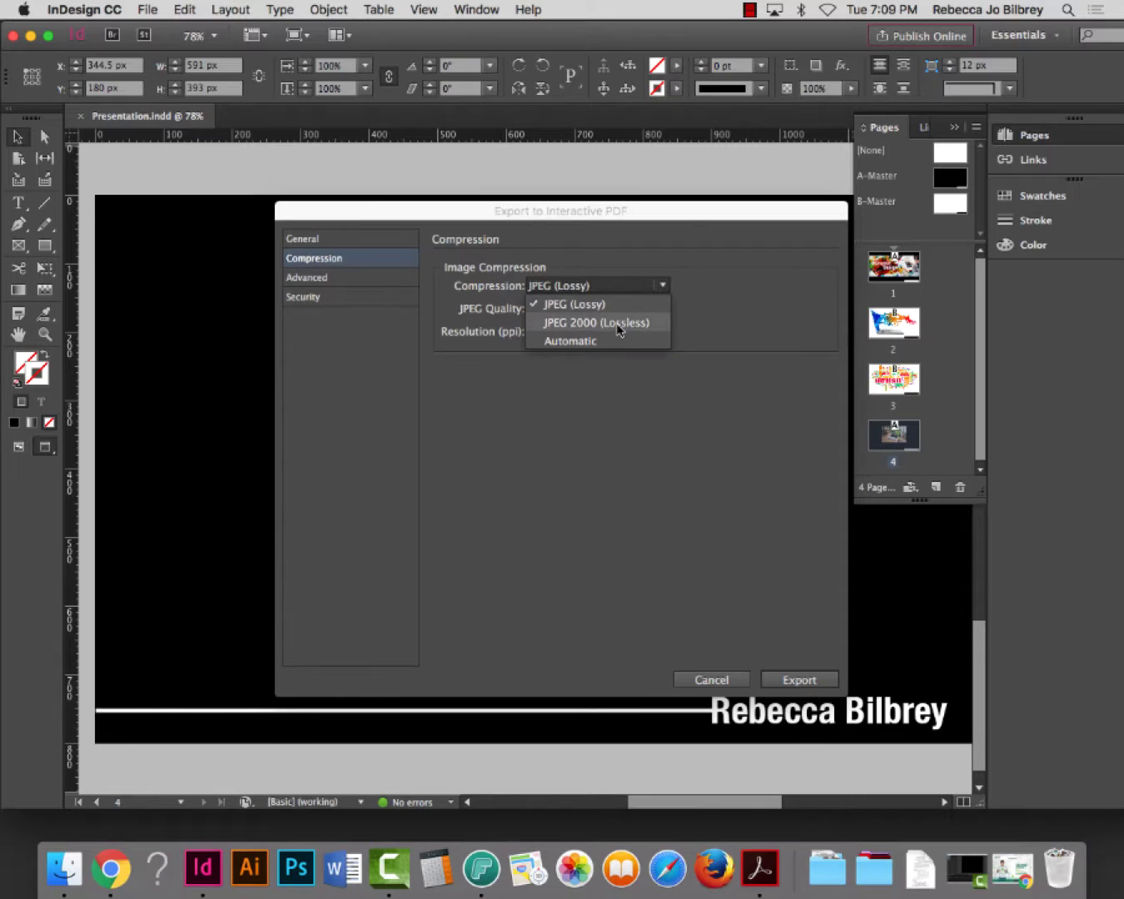
pyautogui.click(620, 322)
pyautogui.click(638, 331)
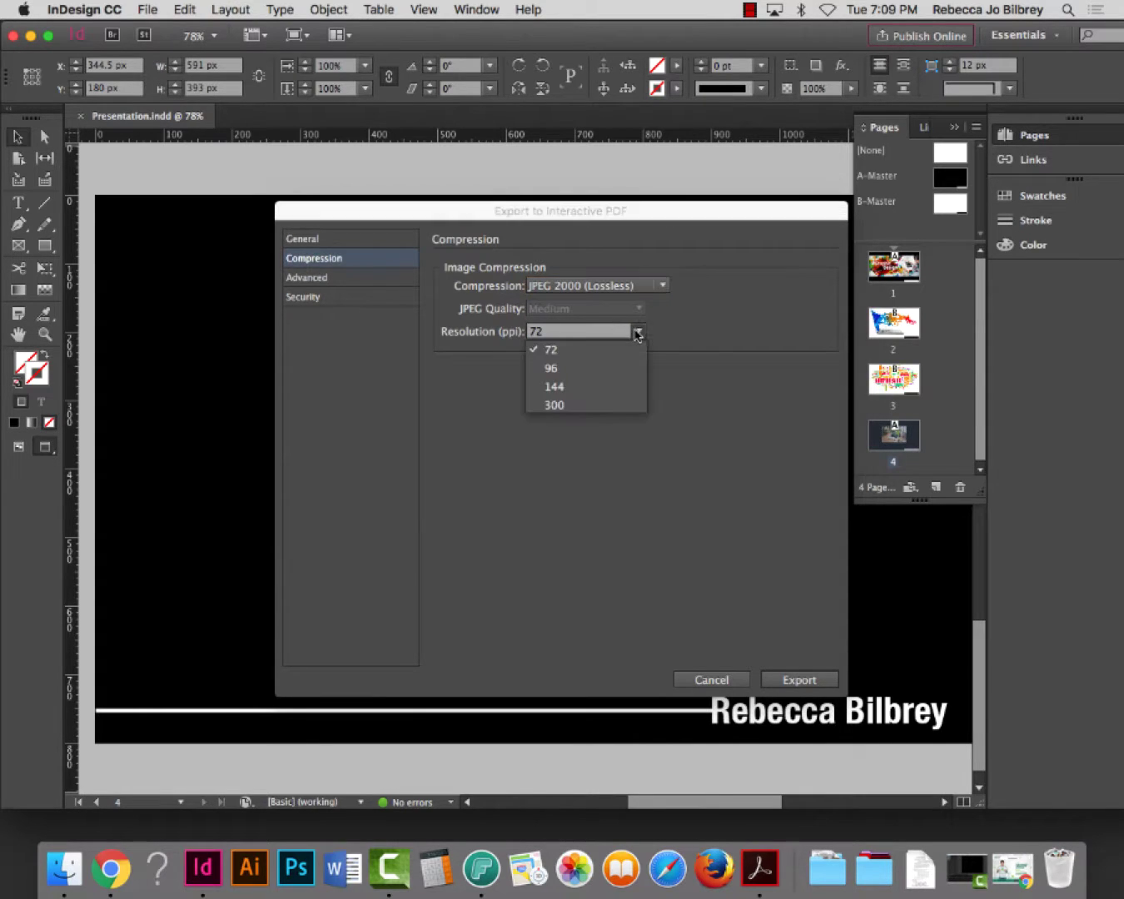
pyautogui.click(606, 407)
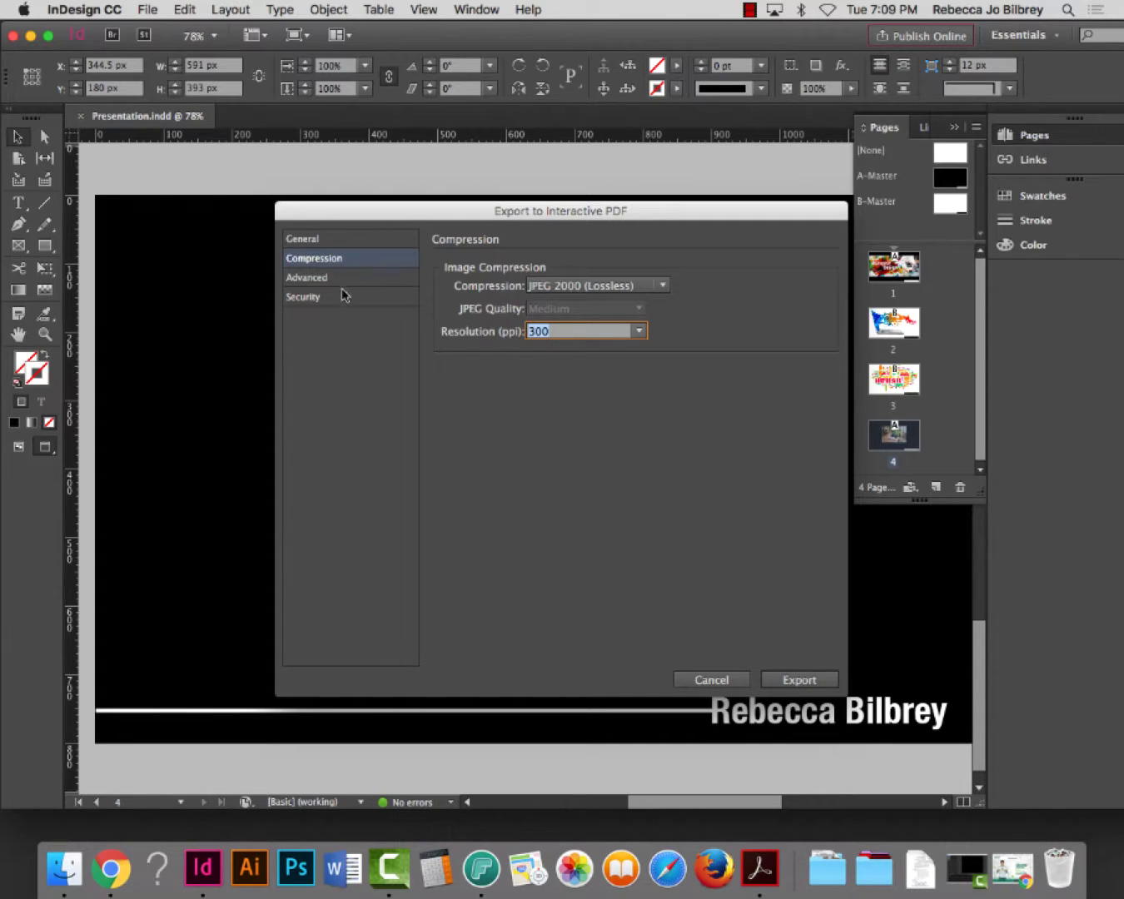
# Review the remaining export settings, export Presentation.pdf, and allow full screen in Acrobat
pyautogui.click(315, 280)
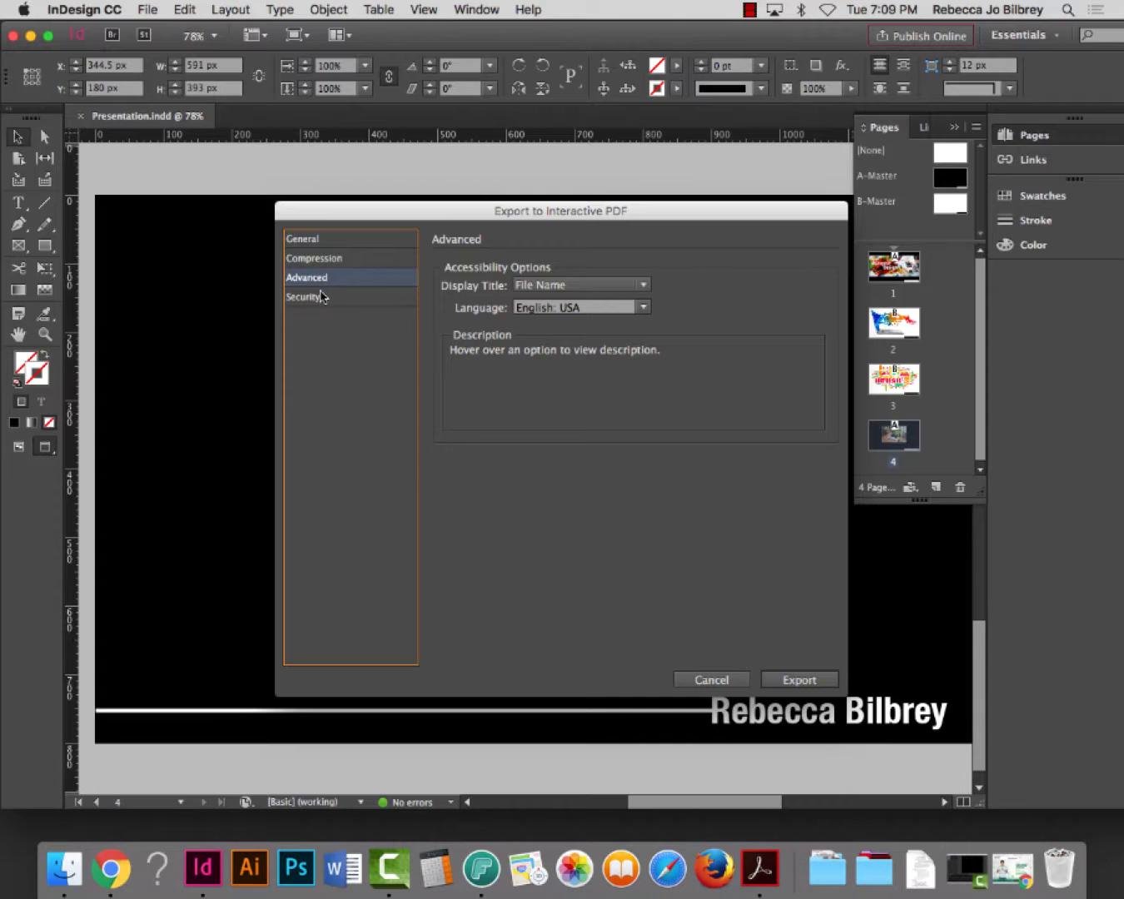
pyautogui.click(319, 299)
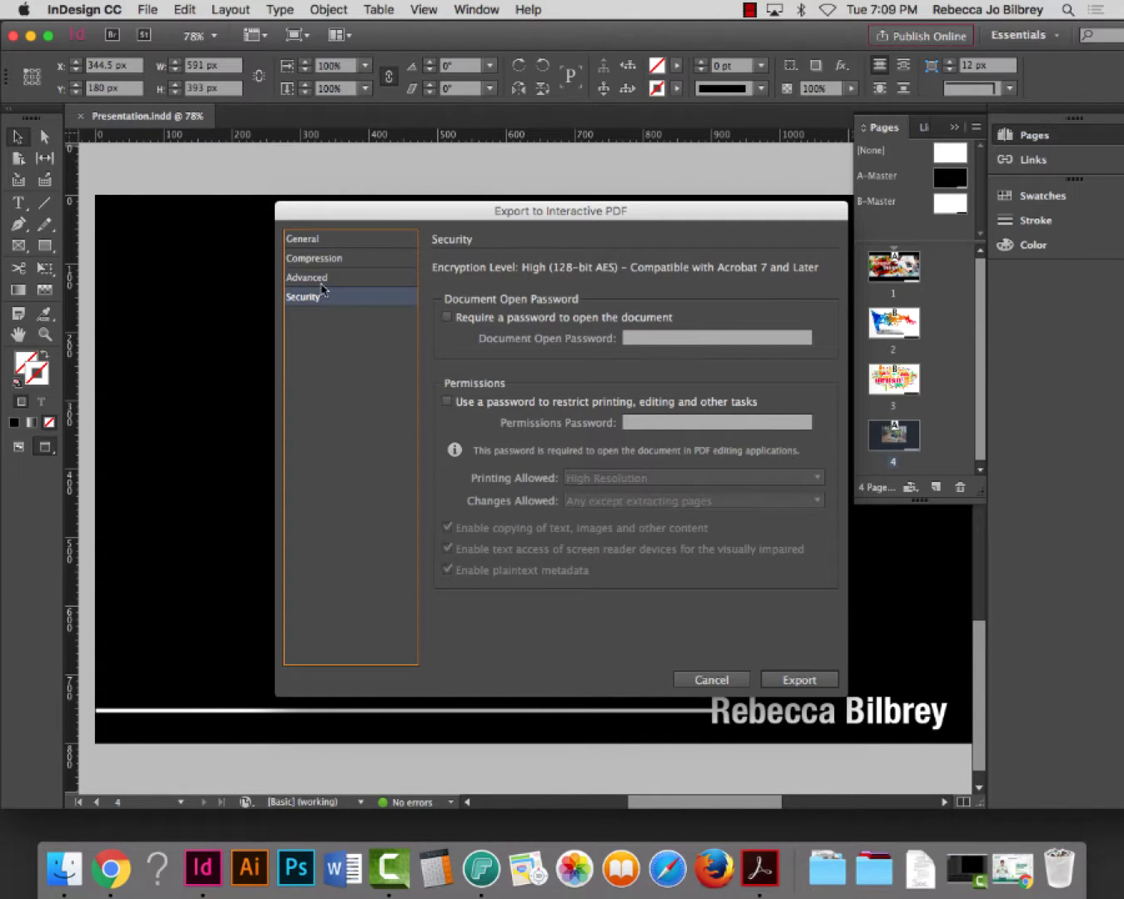
pyautogui.click(323, 280)
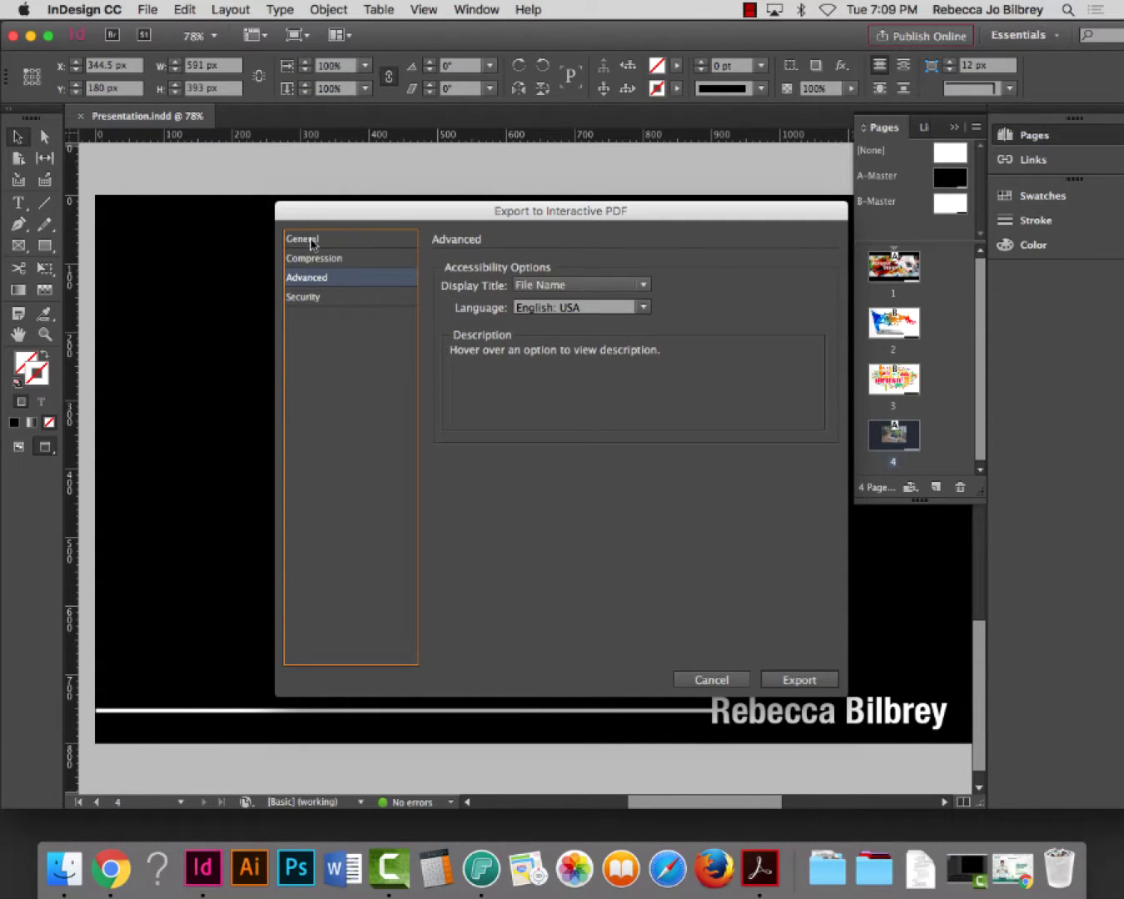
pyautogui.click(314, 242)
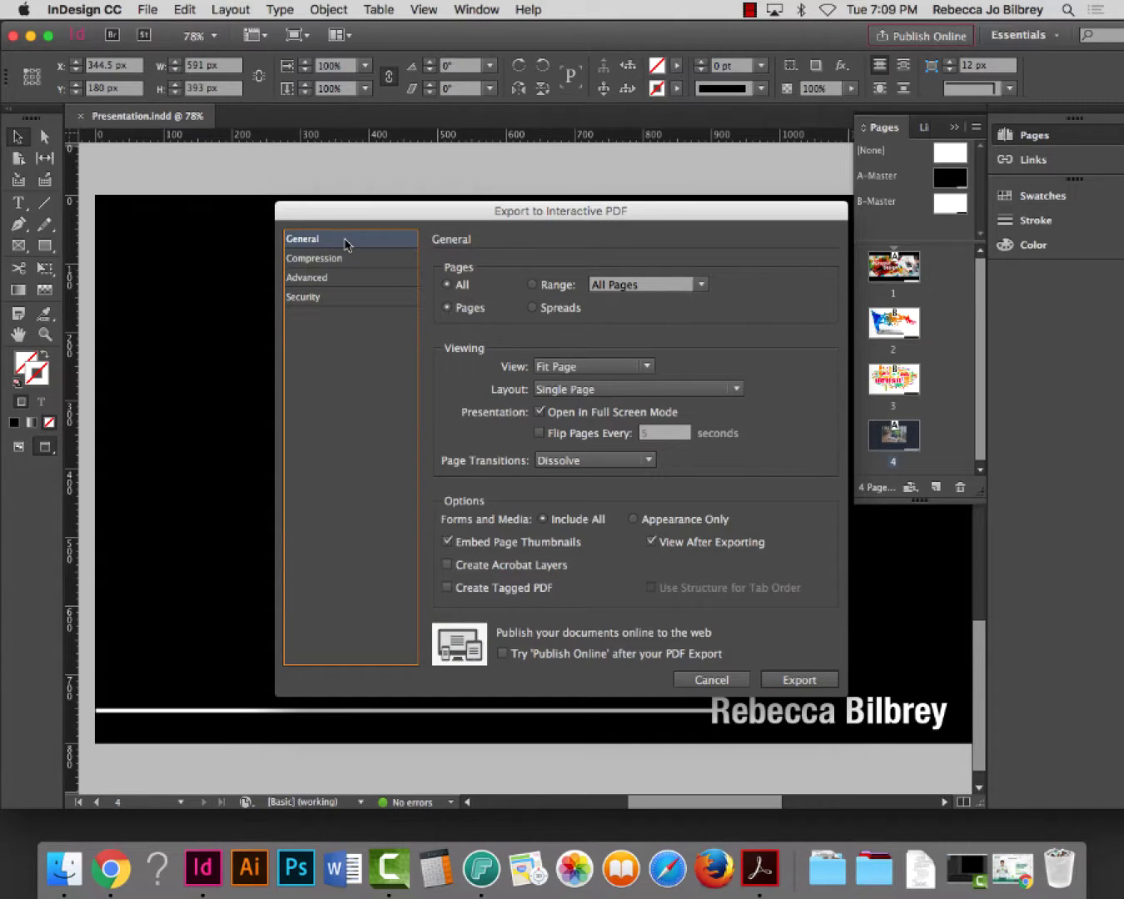
pyautogui.click(327, 263)
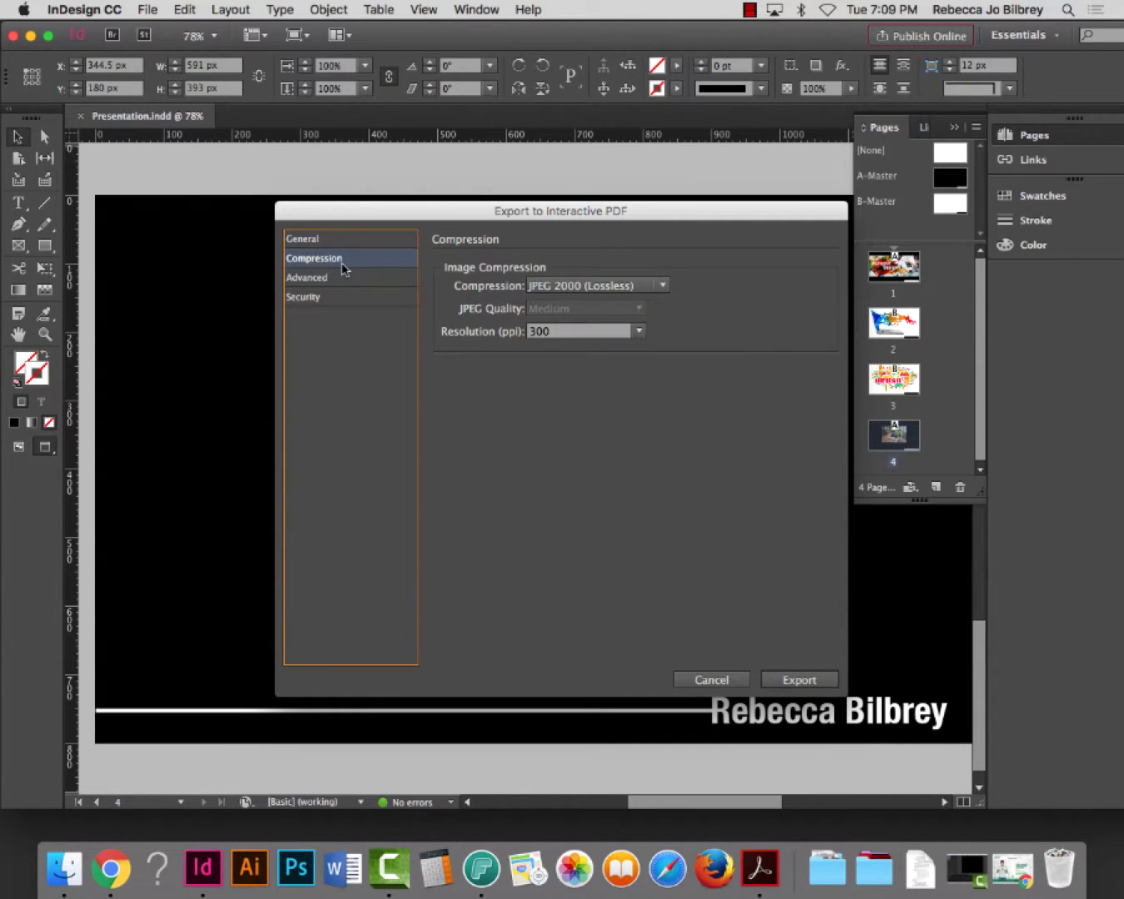
pyautogui.click(820, 680)
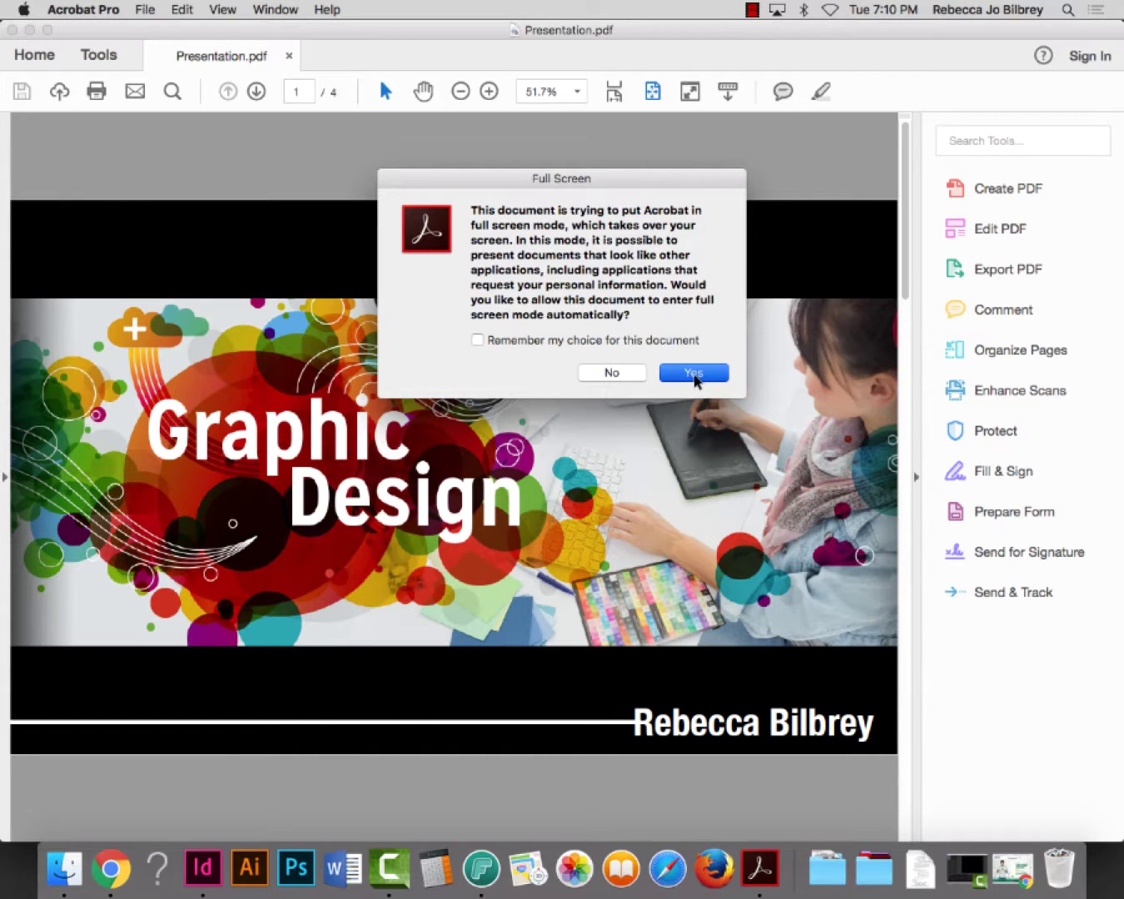
pyautogui.click(696, 376)
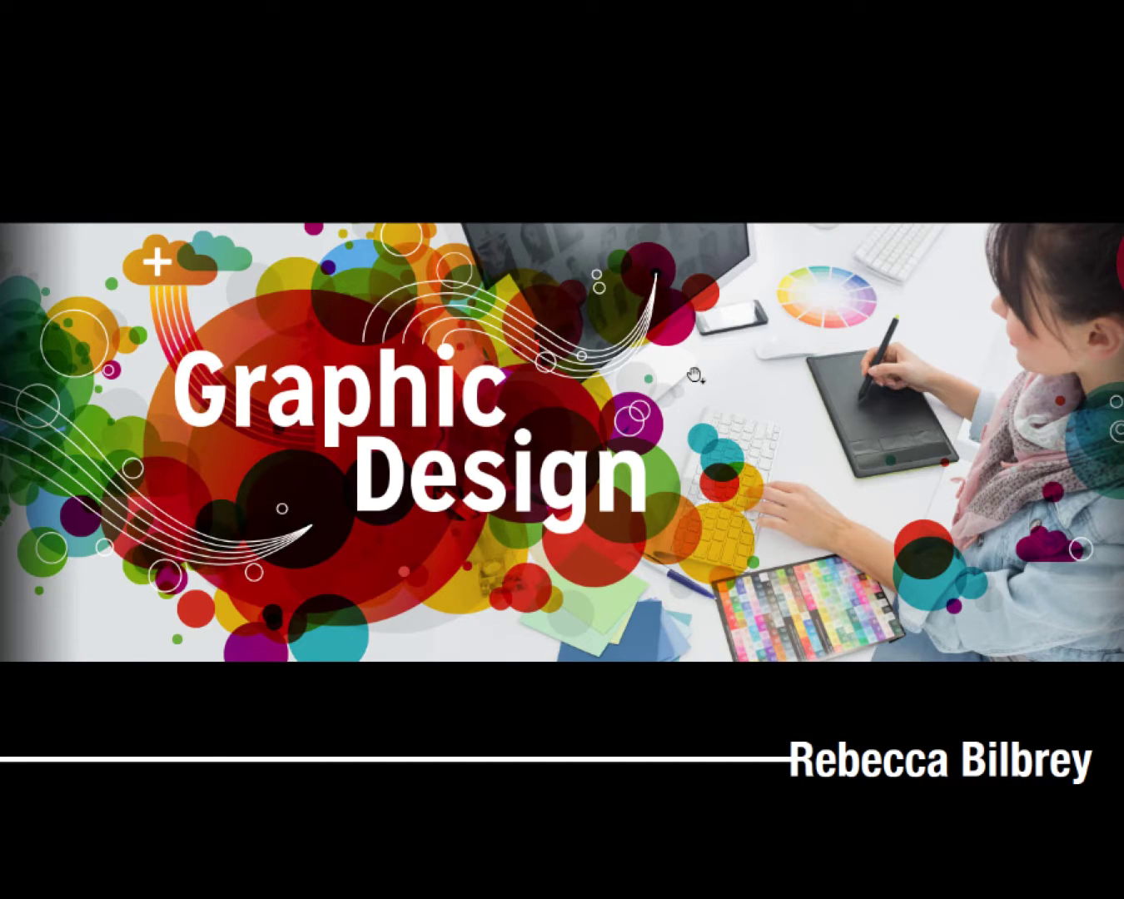